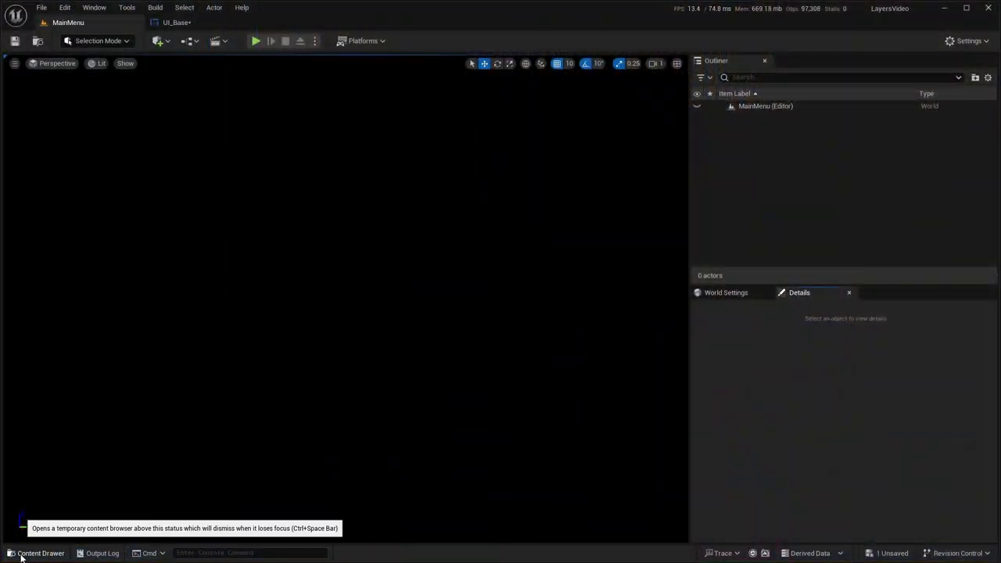
Step: Switch to the UI_Base widget designer showing the Ahri and Aatrox cards
click(176, 23)
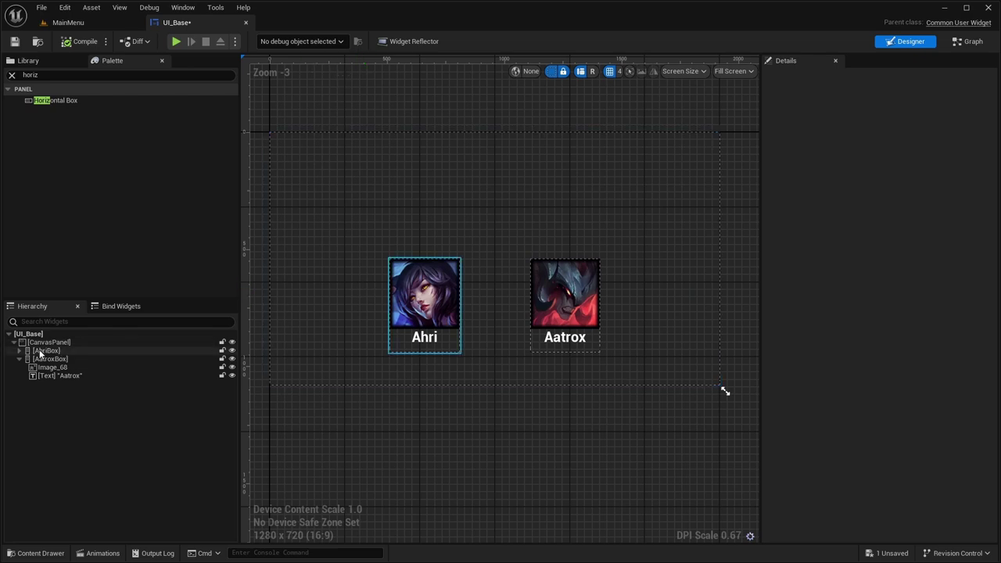
Step: Expand the Ahri card in the Hierarchy and inspect its portrait and name
right_drag(482, 287, 486, 284)
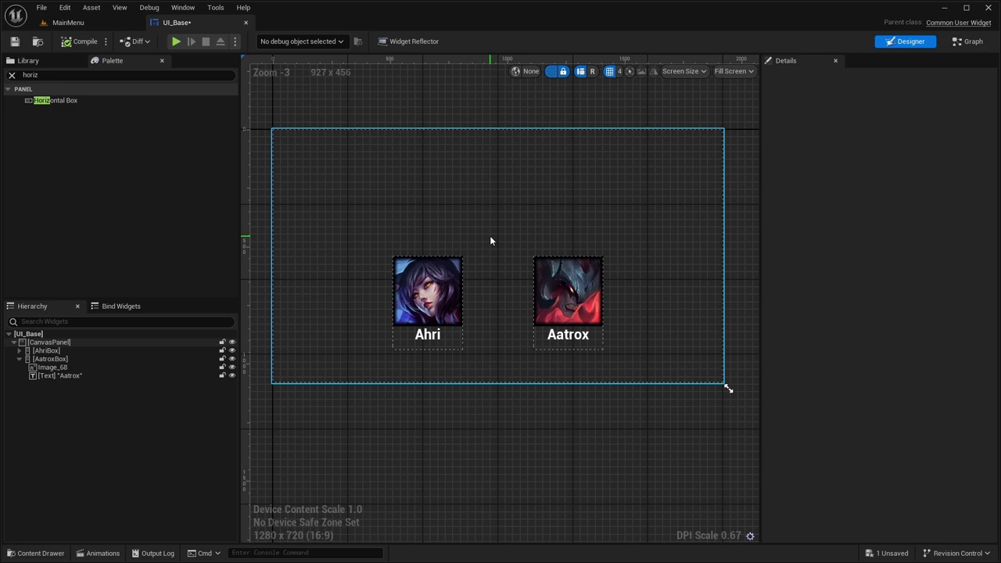
click(393, 105)
right_drag(393, 105, 390, 108)
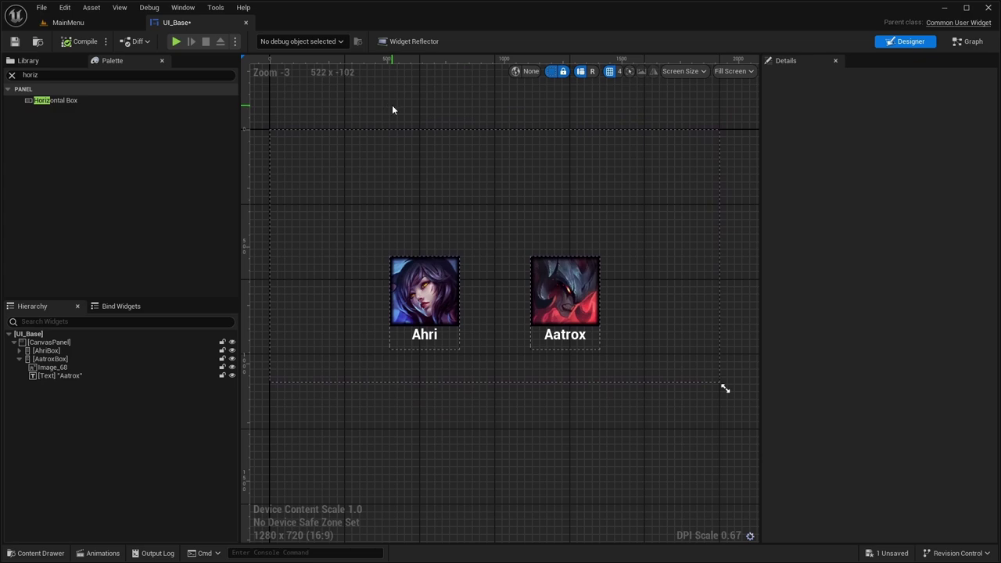
click(43, 351)
click(19, 350)
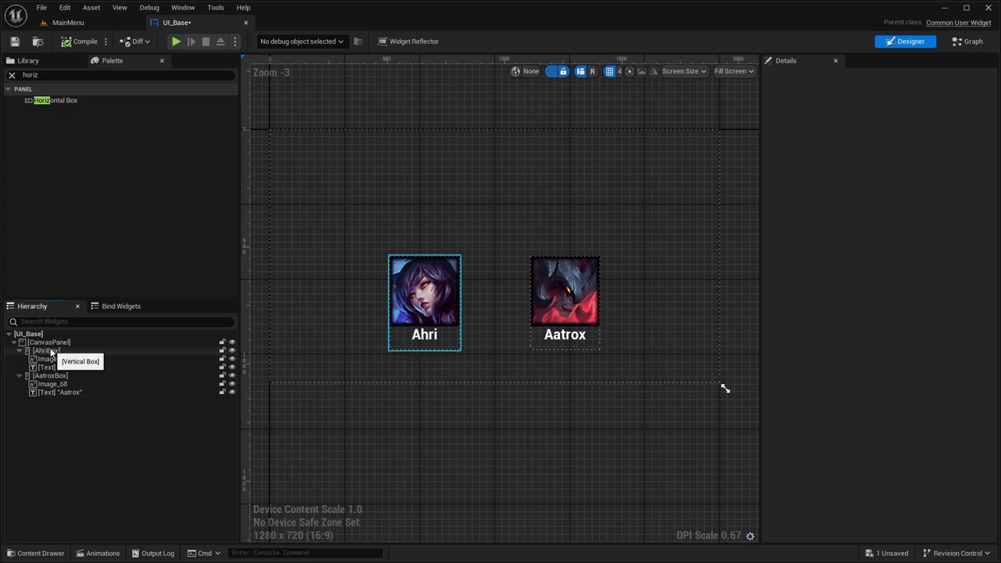
click(53, 377)
click(536, 187)
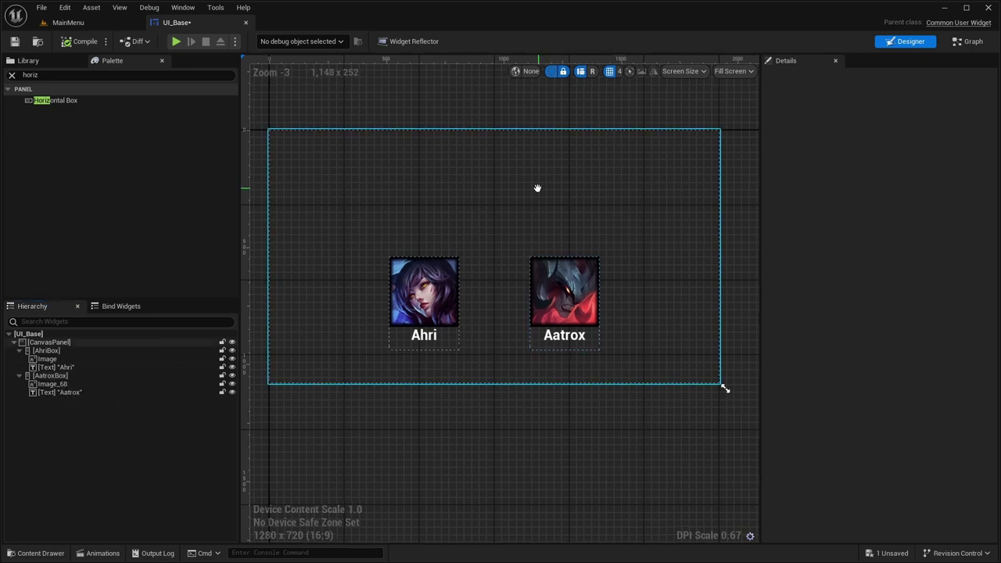
right_drag(536, 187, 541, 176)
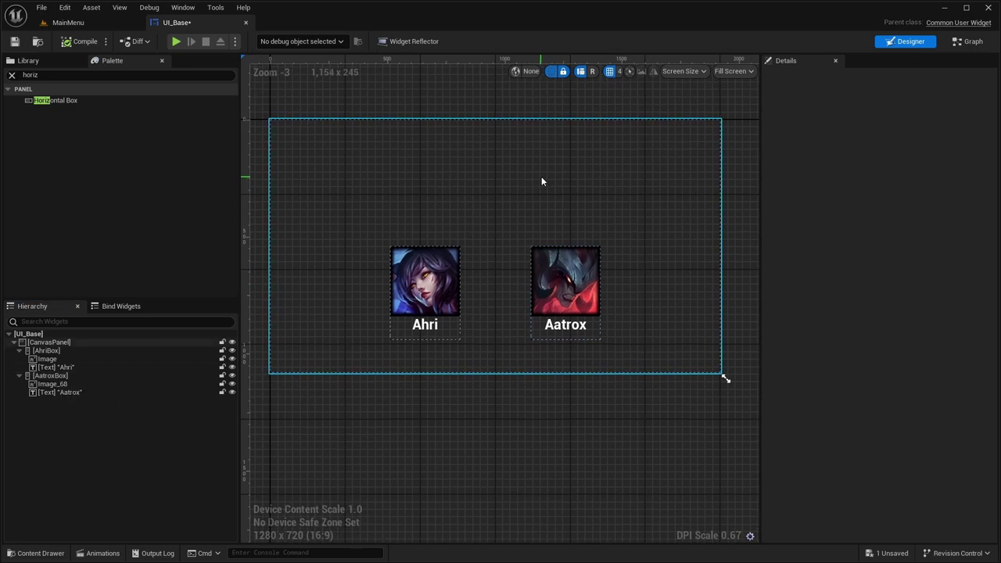
click(47, 359)
click(61, 368)
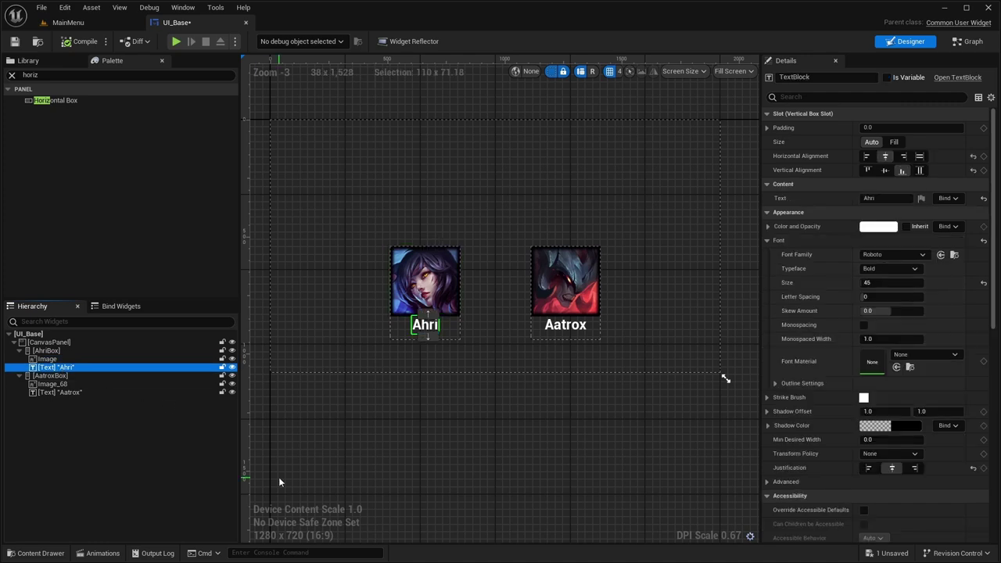
Step: Select AatroxBox together with its portrait image and name text
right_drag(397, 413, 449, 396)
click(453, 393)
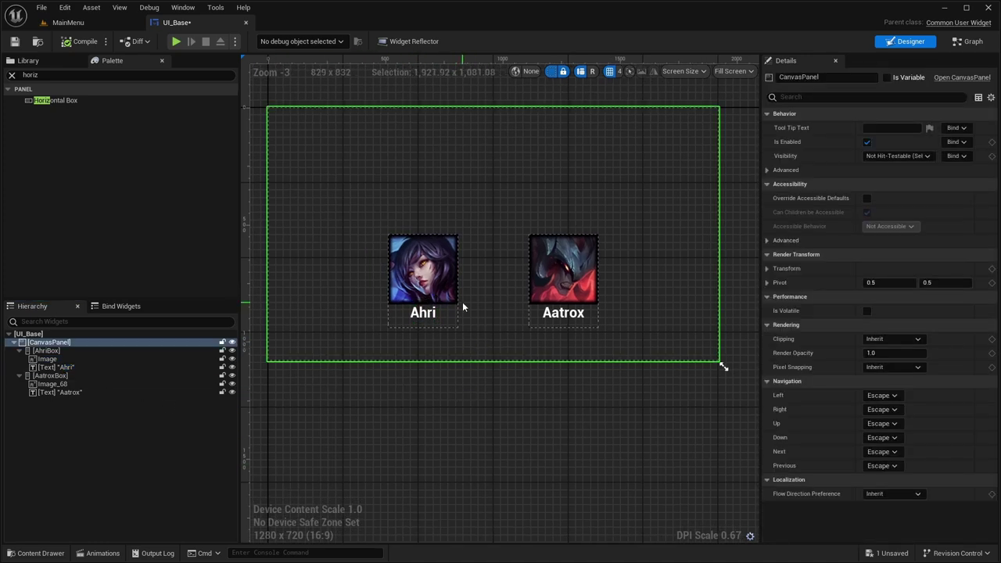
click(56, 384)
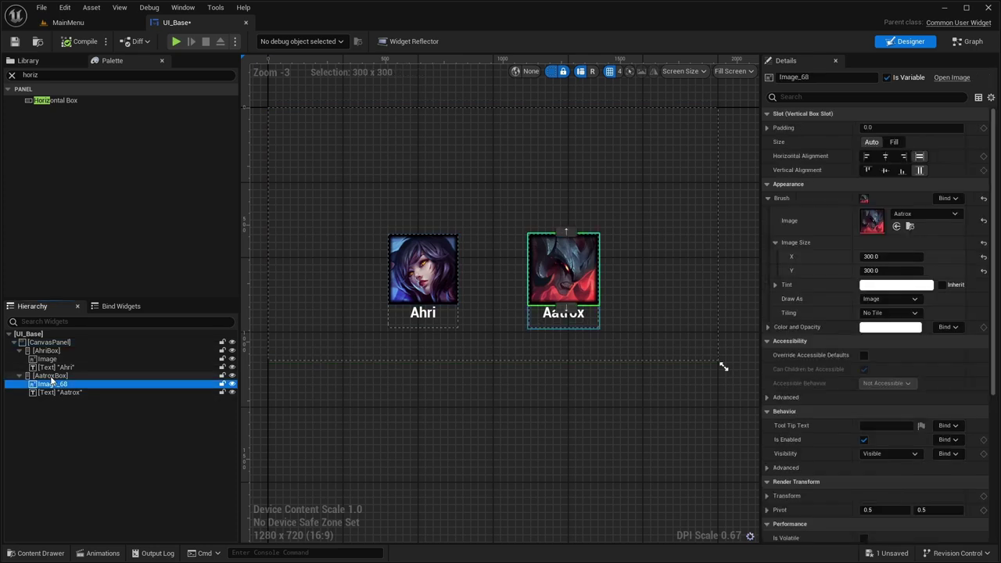
click(50, 375)
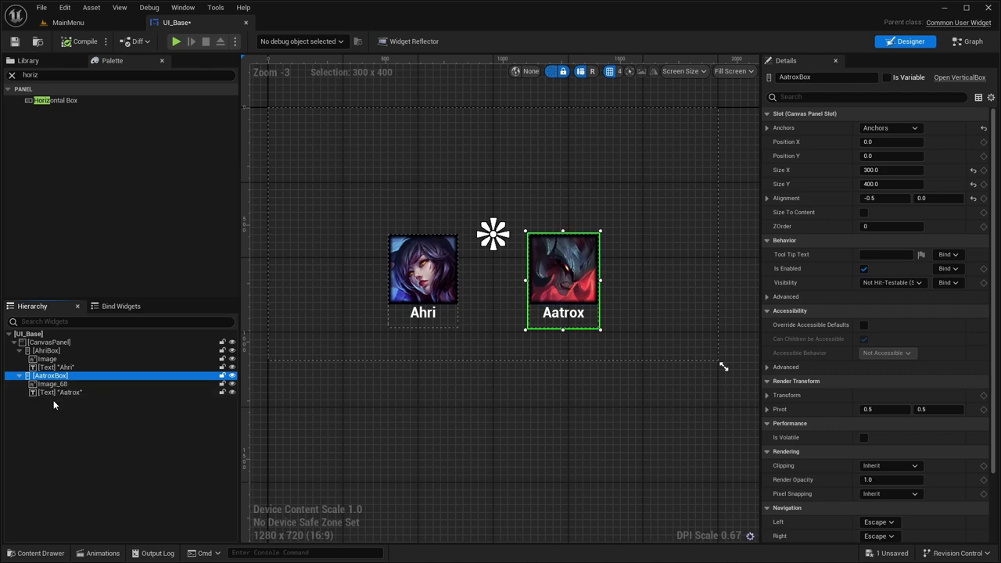
shift+click(52, 394)
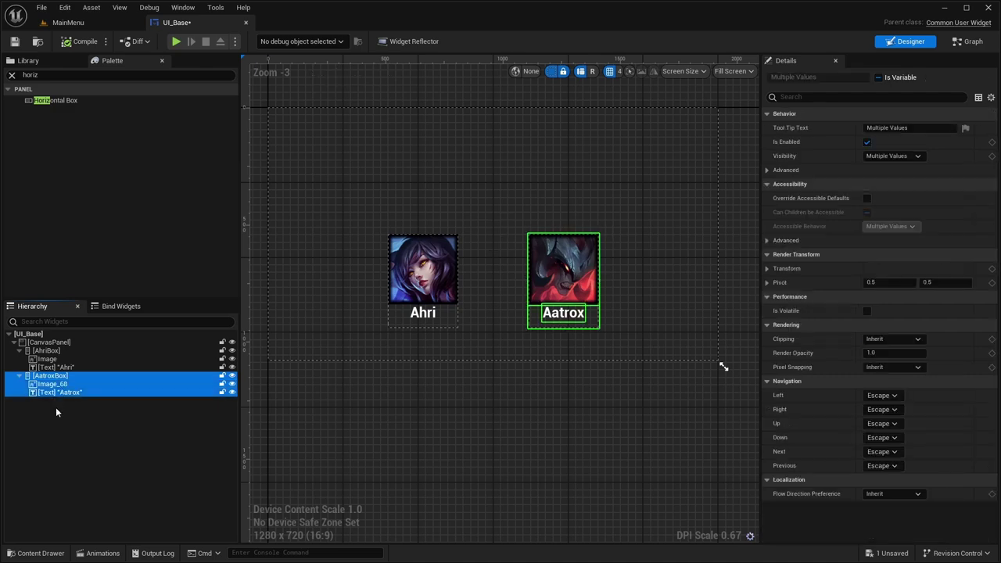
Step: Paste a copy of the Aatrox card into the canvas panel
click(48, 342)
key(ctrl+v)
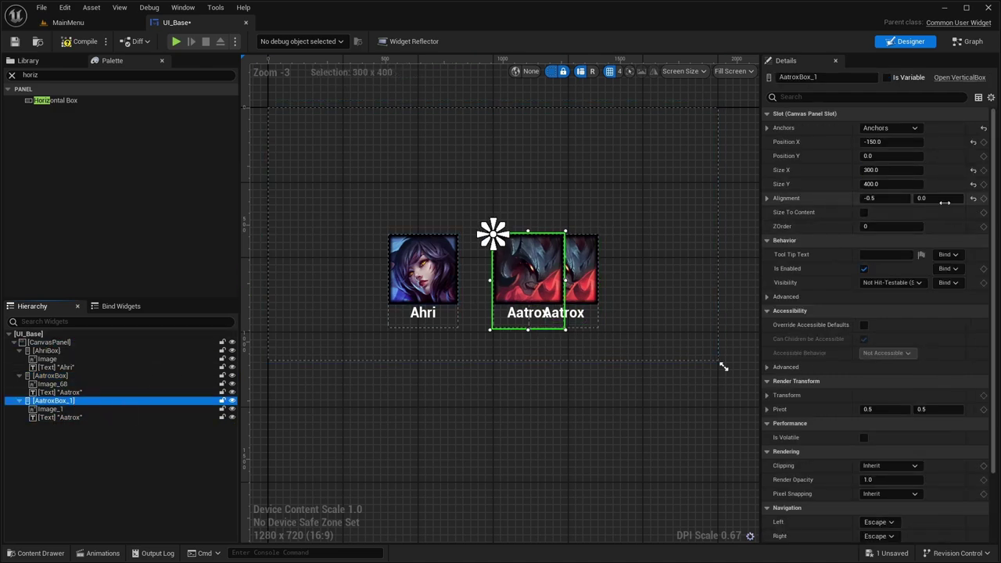
click(880, 198)
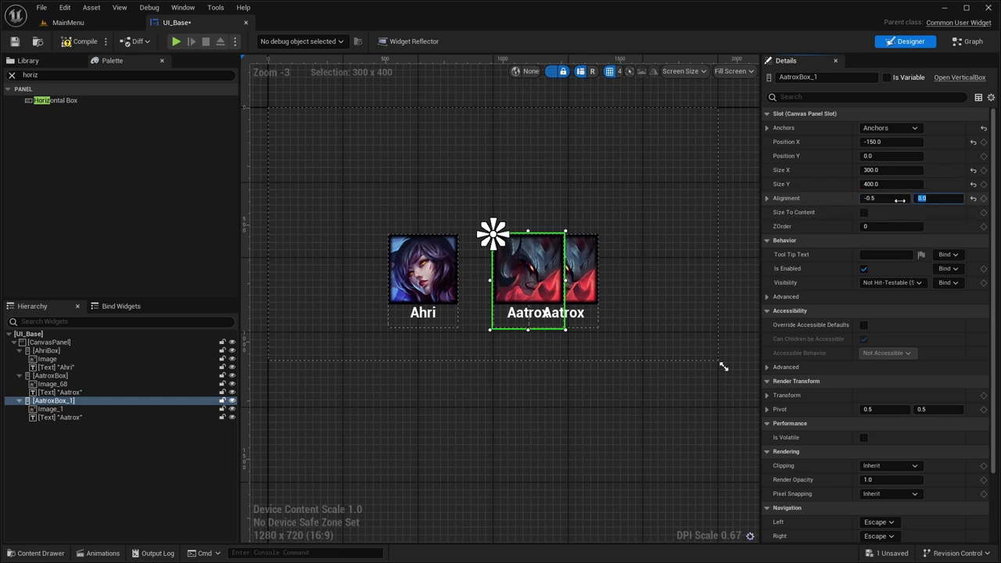
click(930, 199)
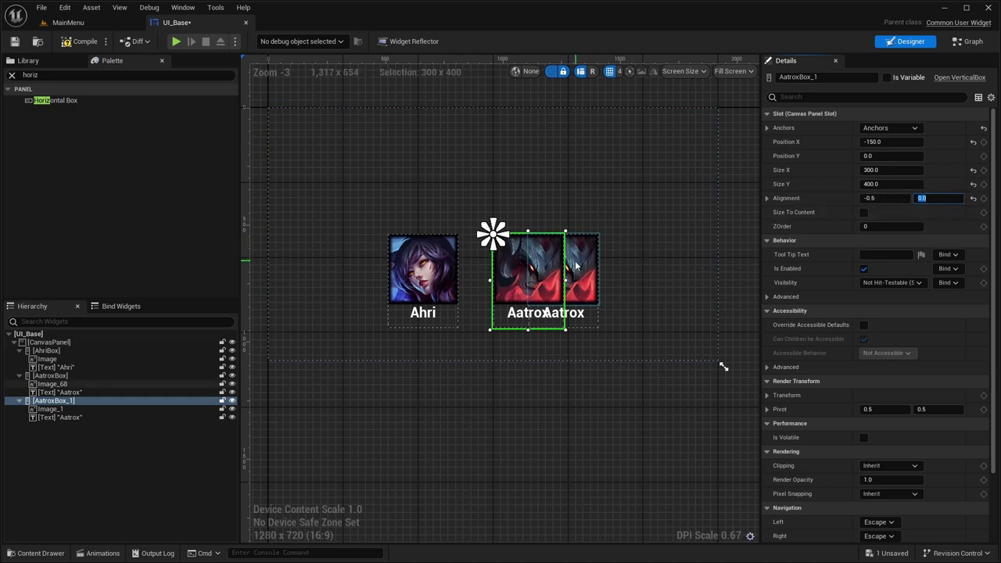
click(50, 376)
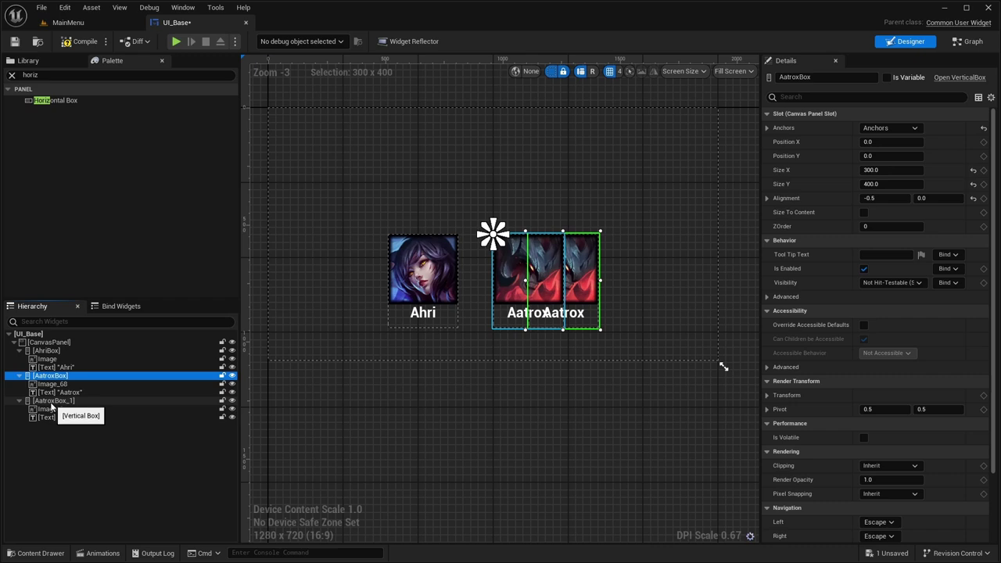
Step: Anchor the copy, set Position X to 0 and Alignment X to -2.0
click(53, 401)
click(890, 127)
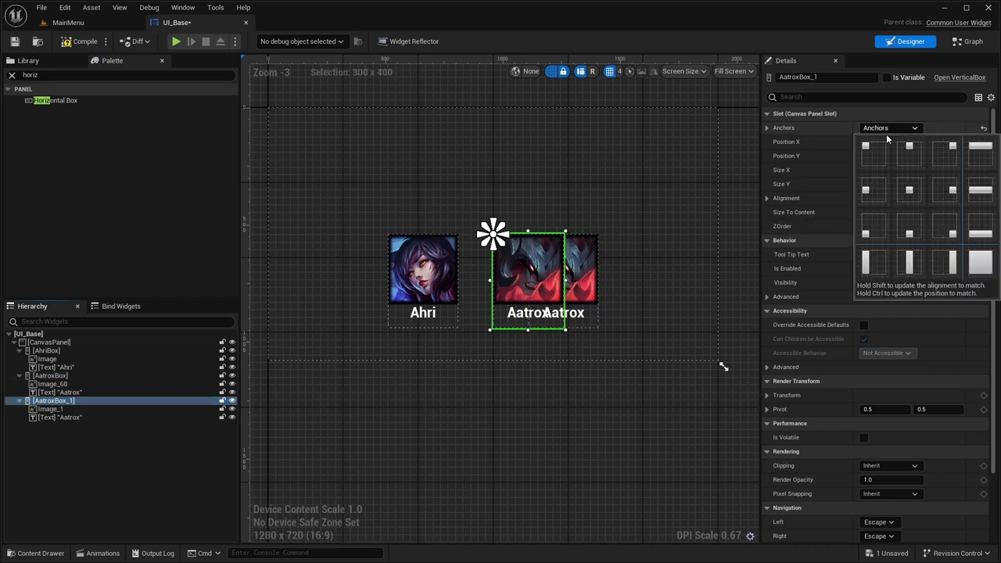
click(874, 142)
text(0)
click(884, 198)
text(-)
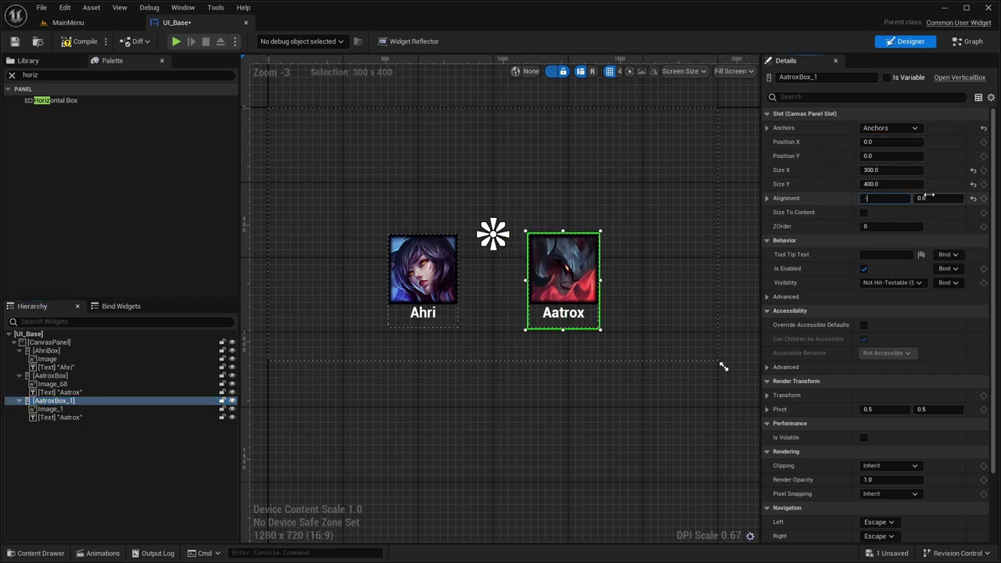
text(1.5)
key(Return)
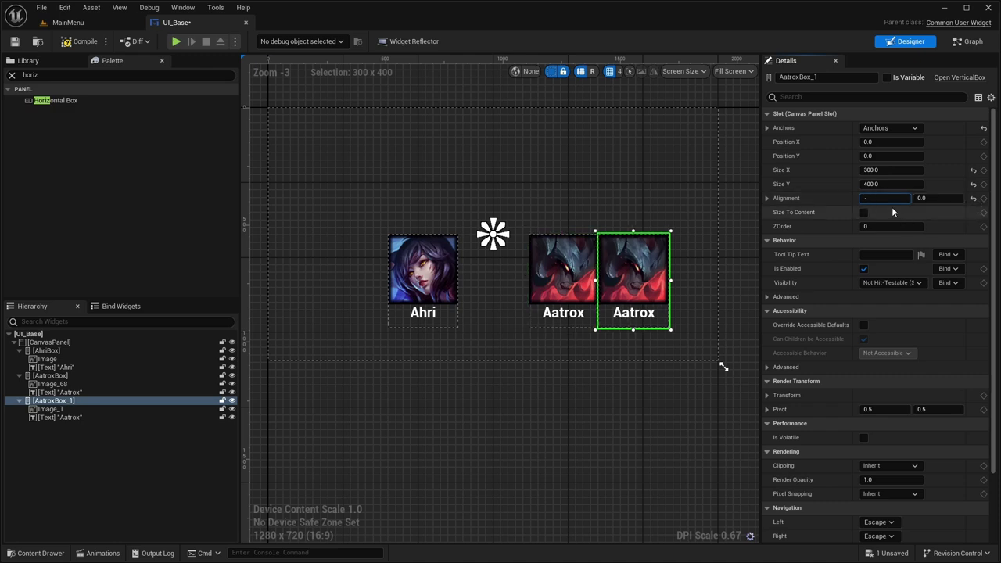
text(1.5)
key(Return)
Step: Select the copied card's portrait image
click(544, 433)
right_drag(476, 421, 487, 402)
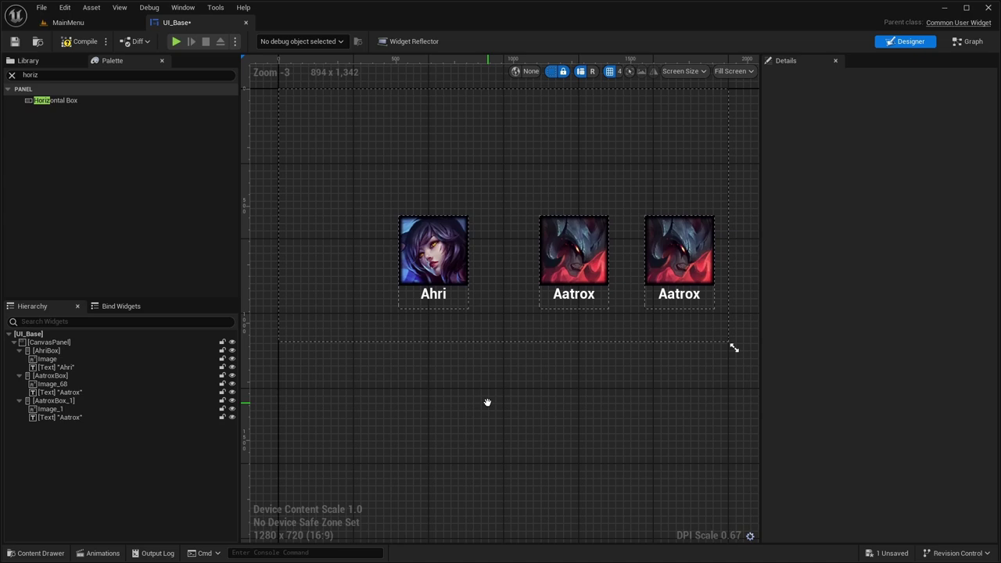
click(68, 400)
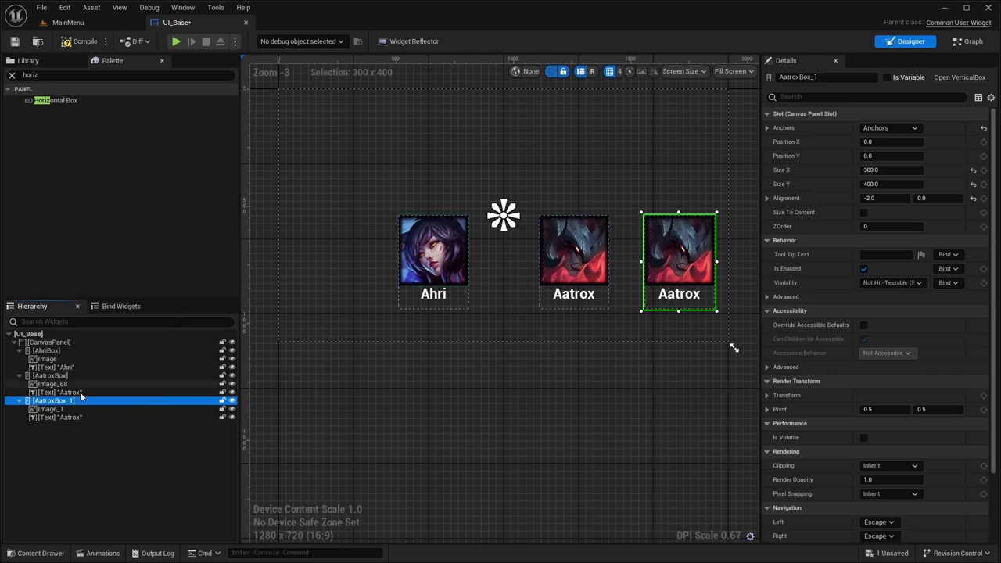
click(50, 409)
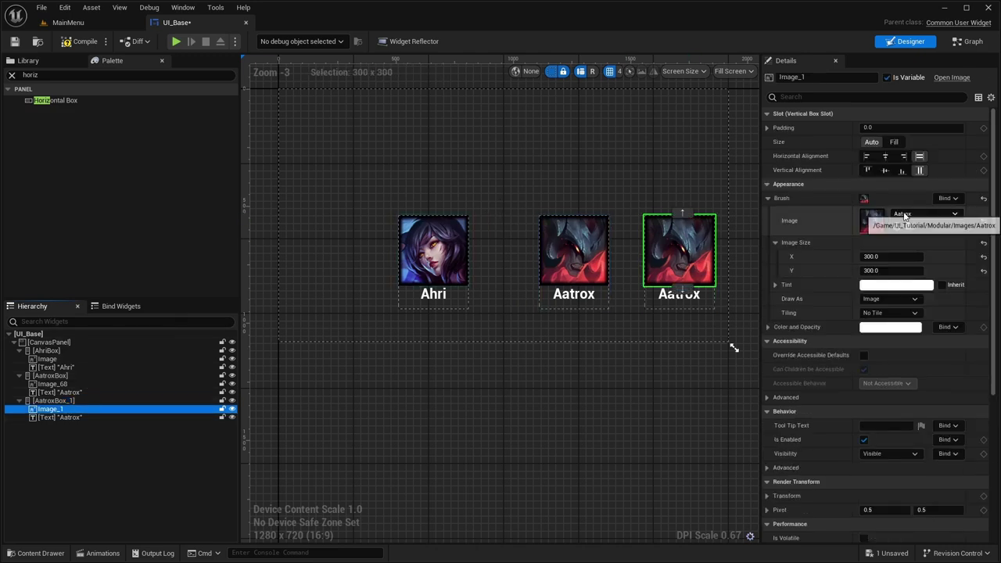
Step: Set the copied portrait to the Akali texture at 300×300
click(926, 213)
click(912, 370)
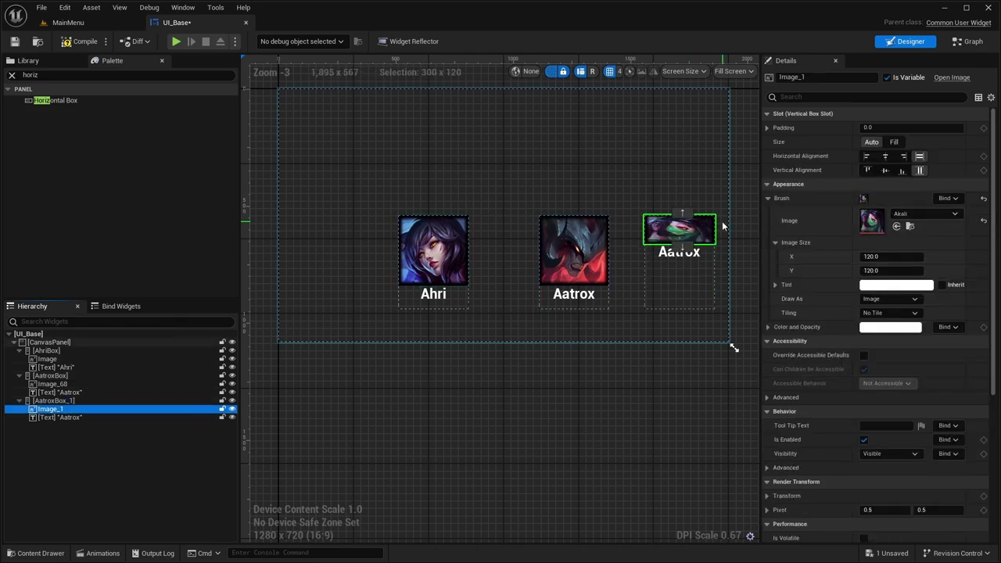
click(879, 256)
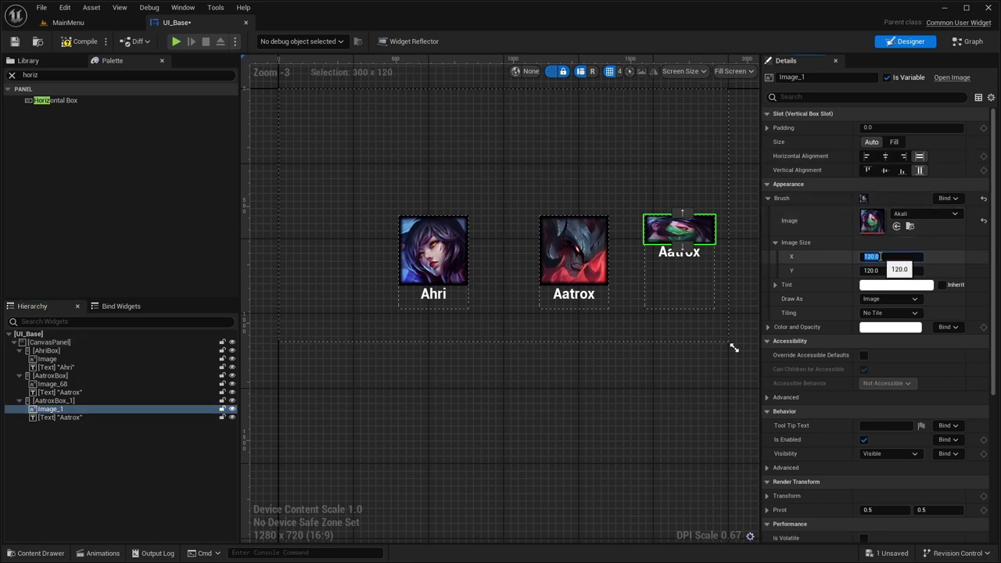
text(300)
key(Tab)
text(300)
key(Return)
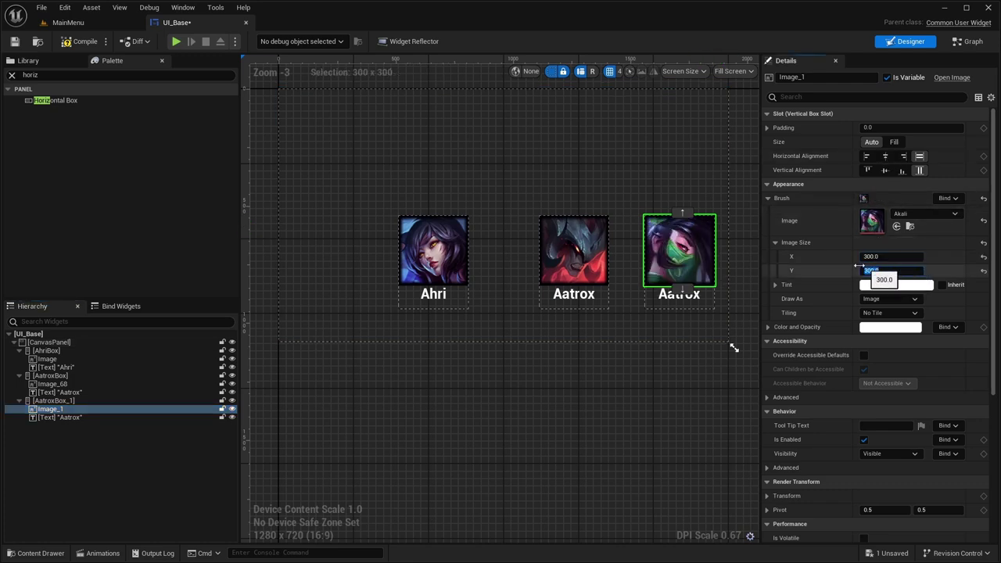
Step: Change the copied card's name text to Akali
click(117, 417)
click(879, 198)
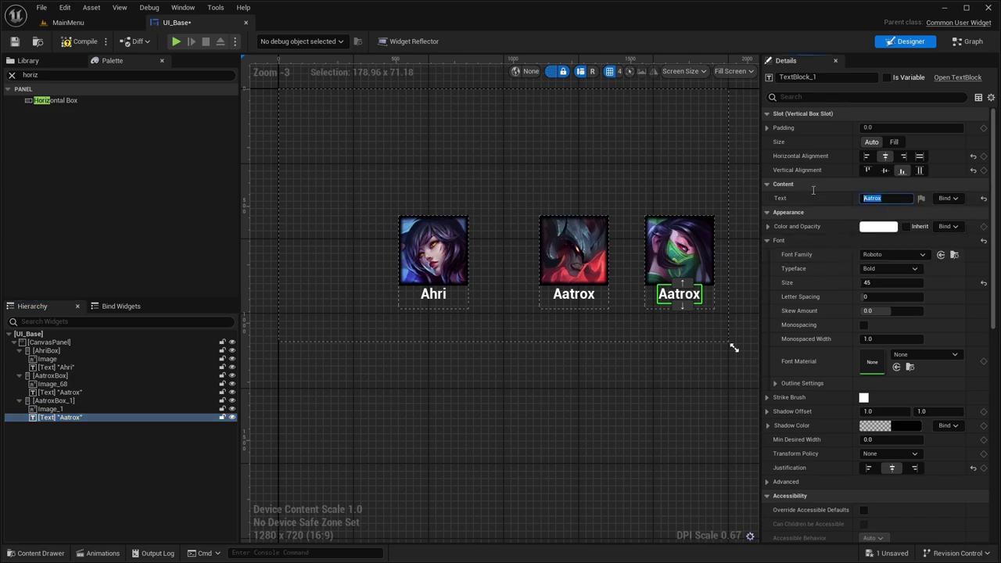
text(Akali)
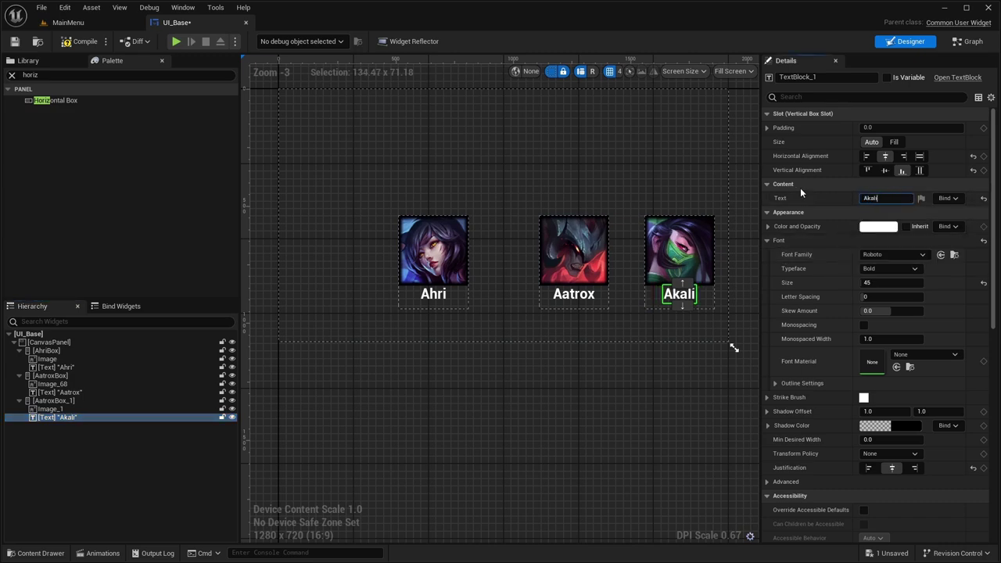
key(Return)
click(497, 373)
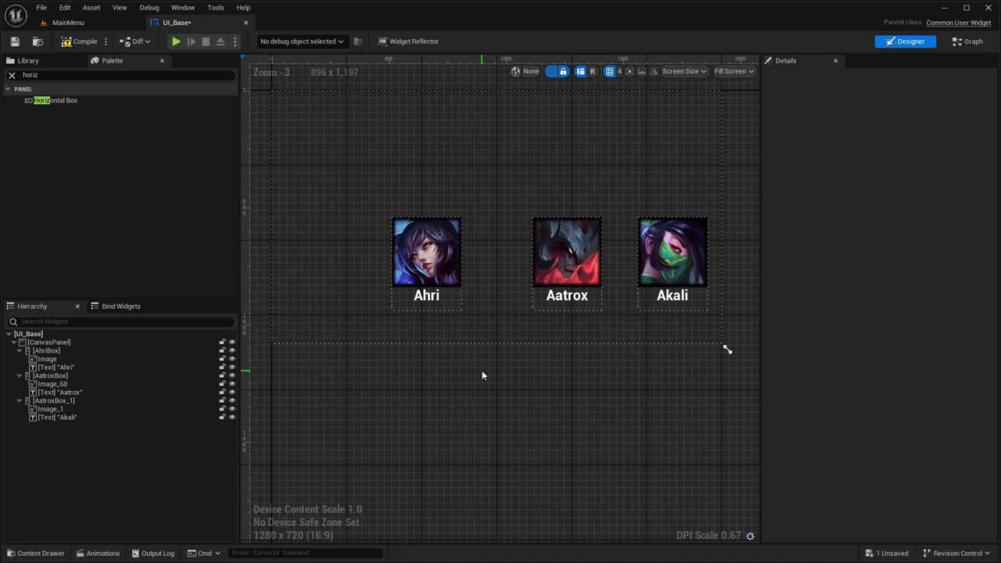
click(561, 298)
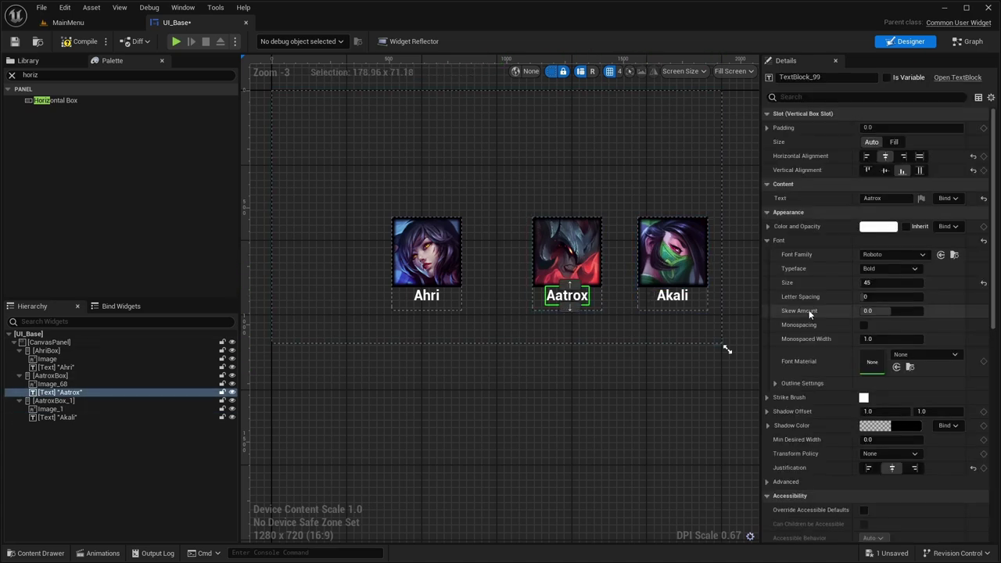
Step: Set the name's Strike Brush tint to red
click(767, 397)
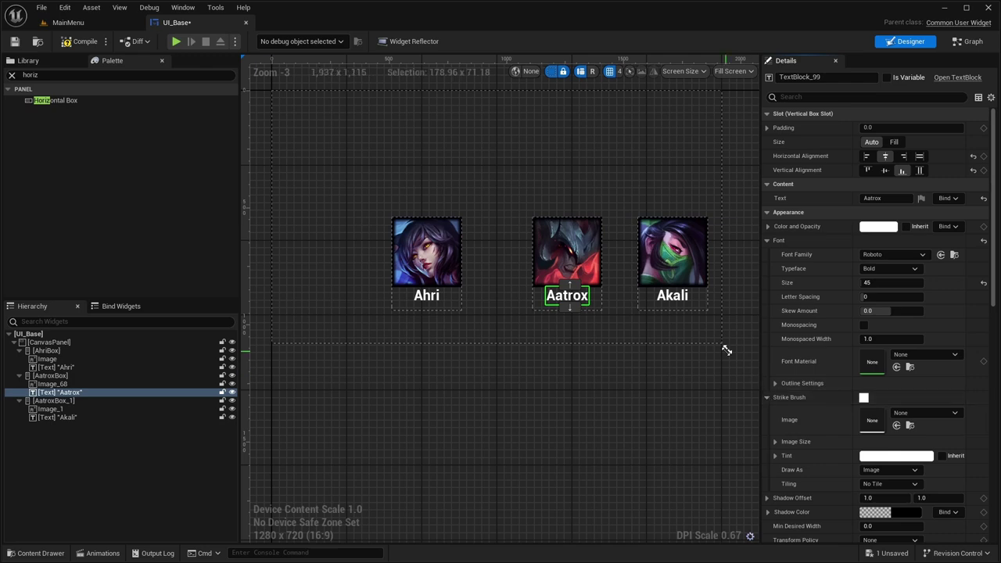
scroll(849, 327, down, 1)
click(876, 423)
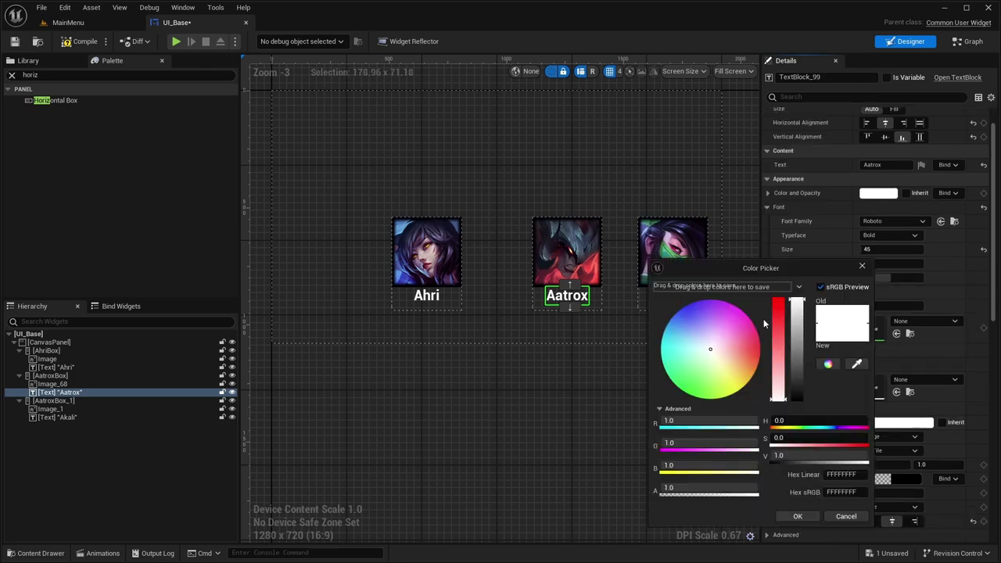
drag(778, 316, 778, 261)
click(797, 516)
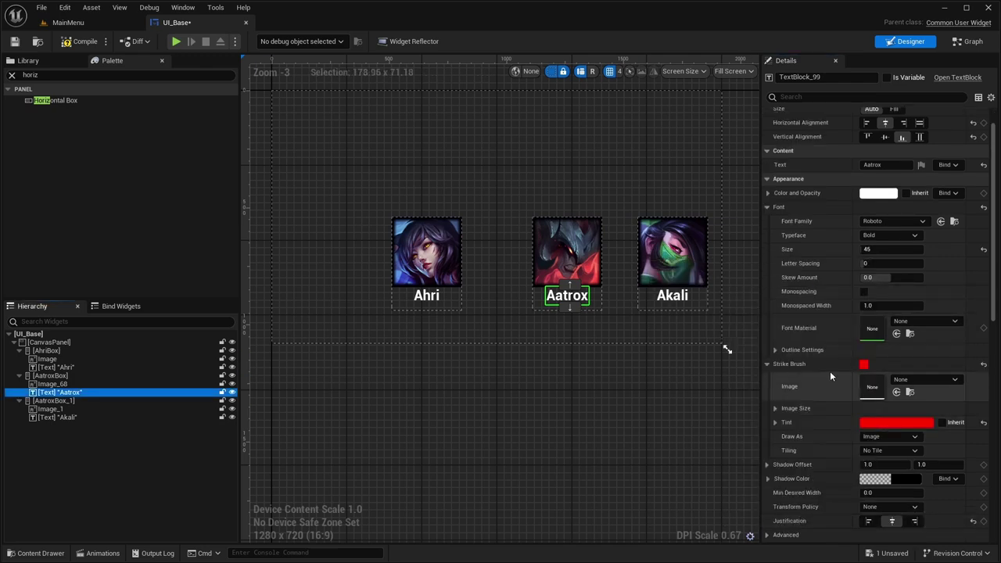
scroll(830, 399, down, 1)
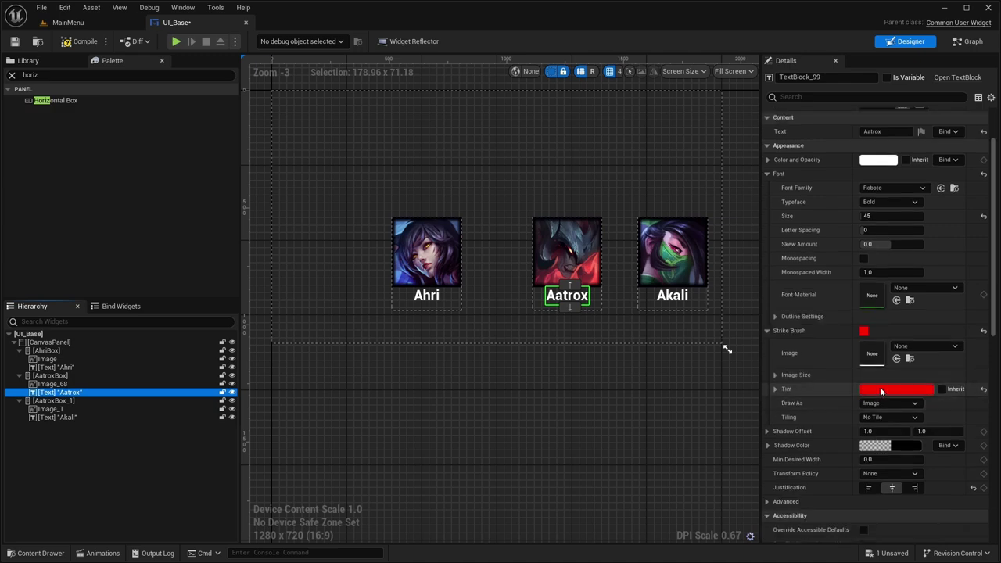
Step: Make the Aatrox name colour full red
click(878, 159)
drag(774, 288, 766, 138)
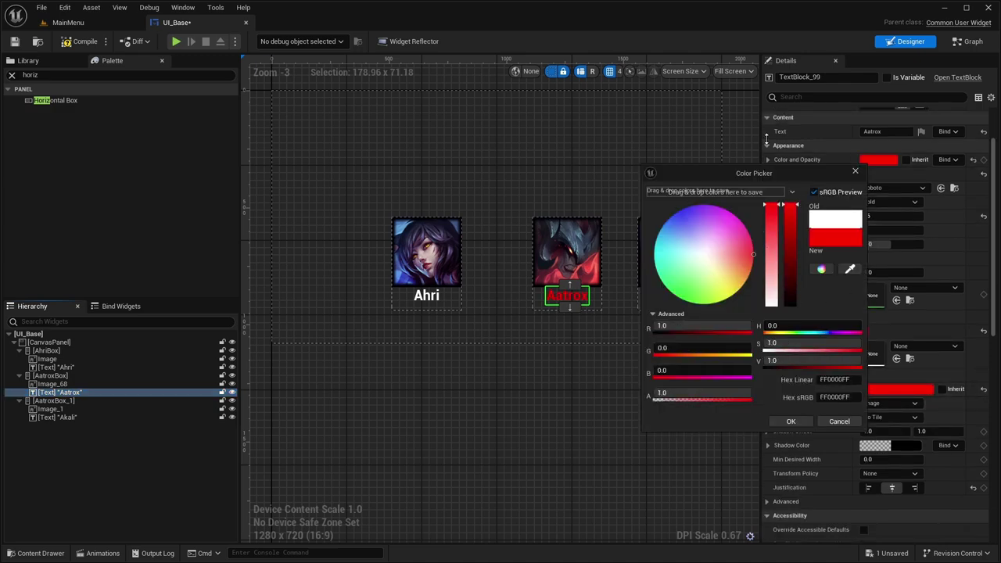
click(790, 421)
click(586, 389)
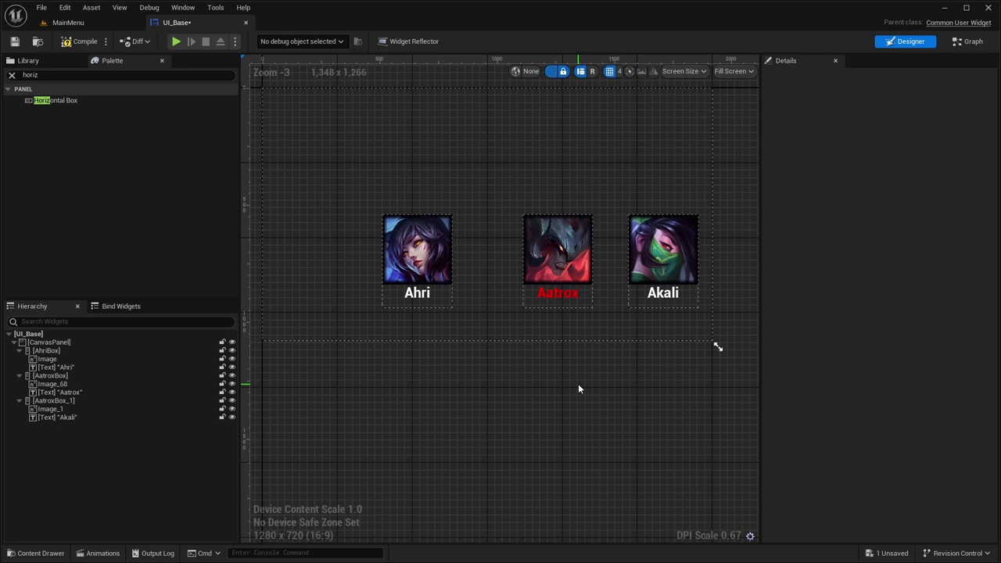
Step: Make the Ahri and Akali name colours red as well
click(415, 295)
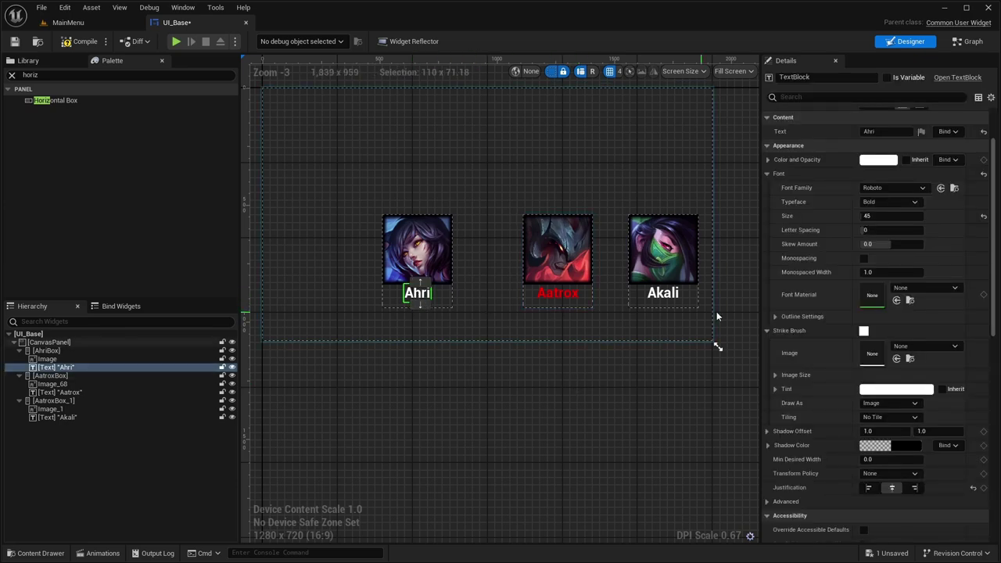
click(878, 159)
drag(773, 273, 773, 200)
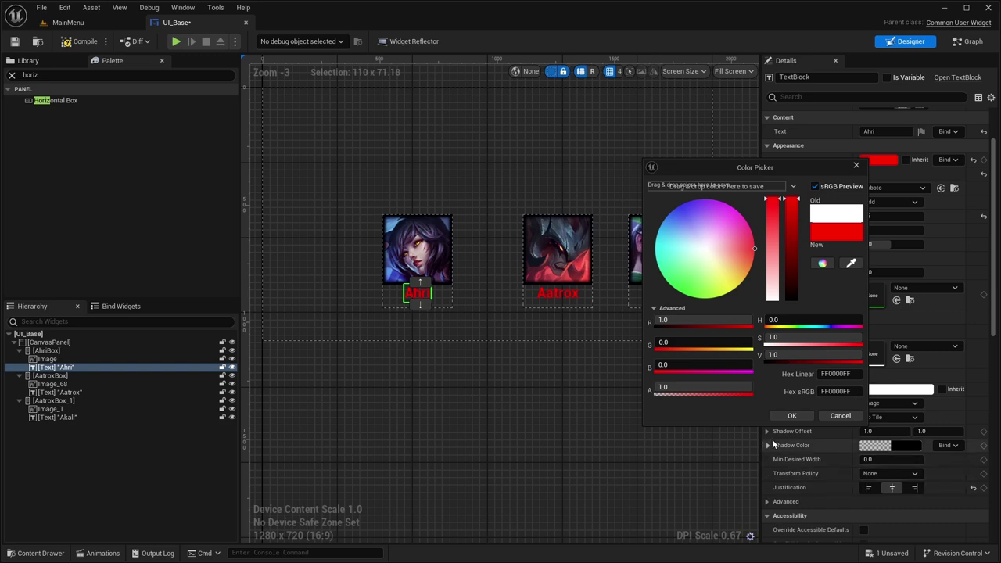
click(791, 415)
click(662, 291)
click(872, 161)
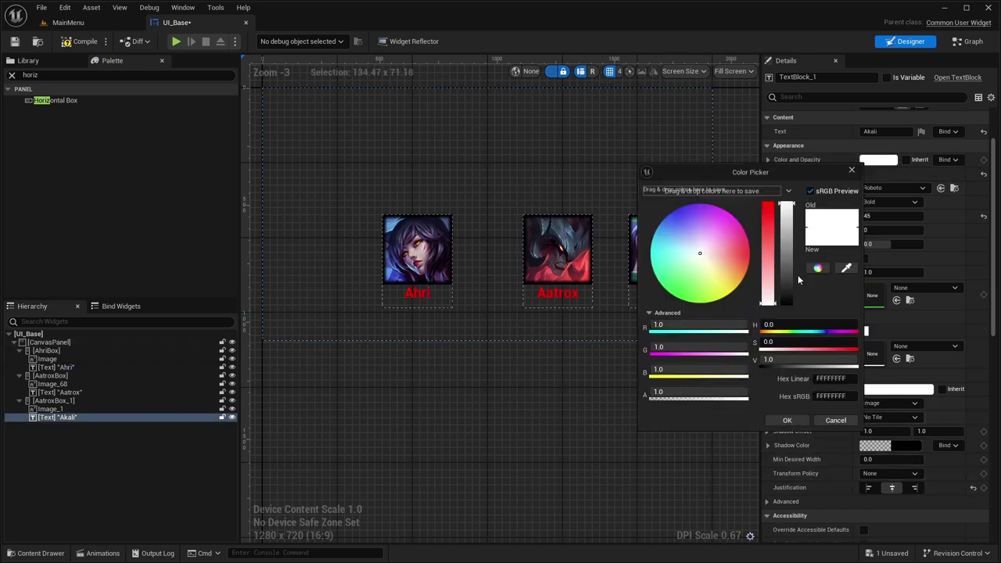
drag(769, 301, 769, 202)
click(786, 420)
click(613, 386)
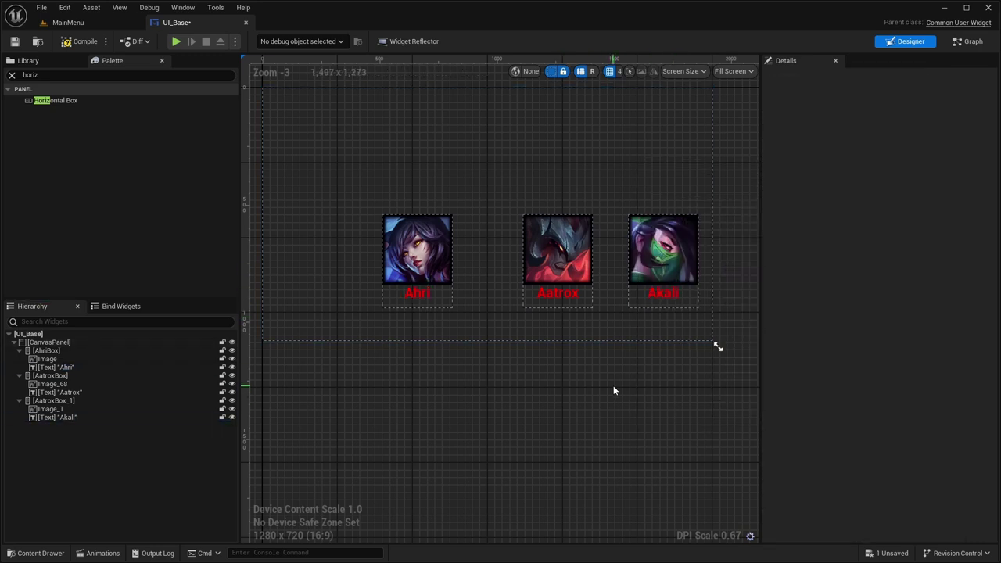
right_drag(613, 386, 590, 392)
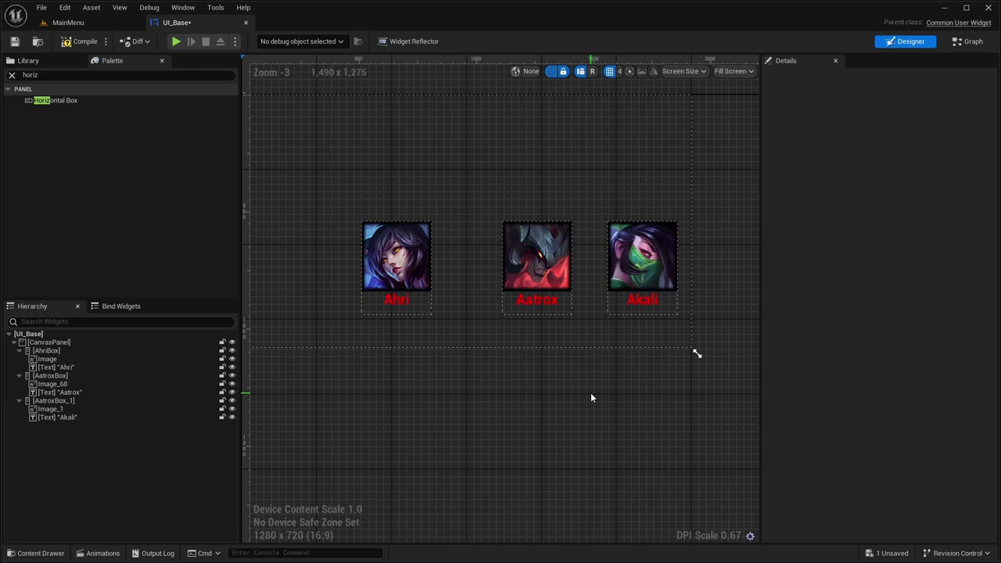
Step: Review the Aatrox and Akali card widgets, then open the Content Drawer
click(529, 269)
click(524, 304)
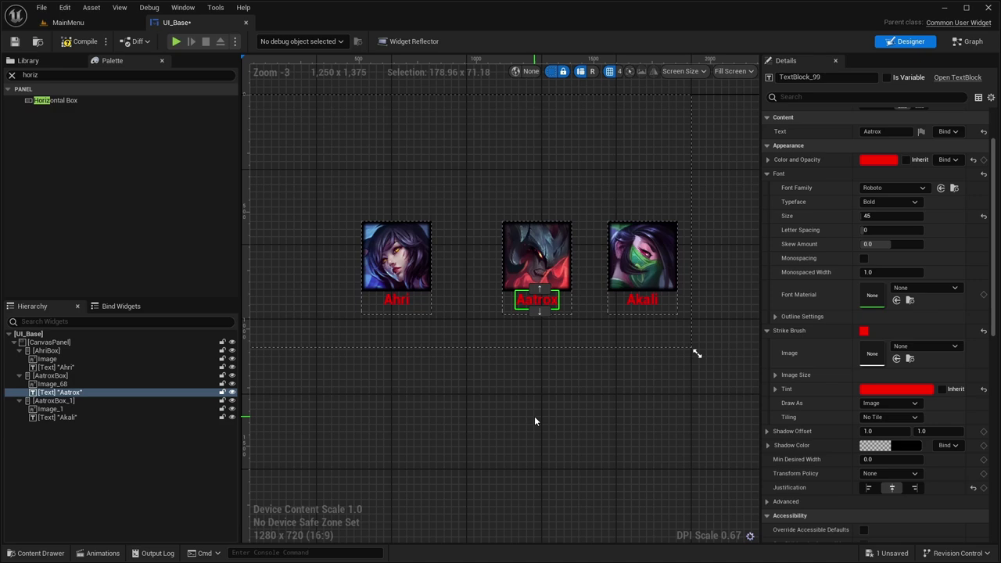
right_drag(441, 297, 469, 286)
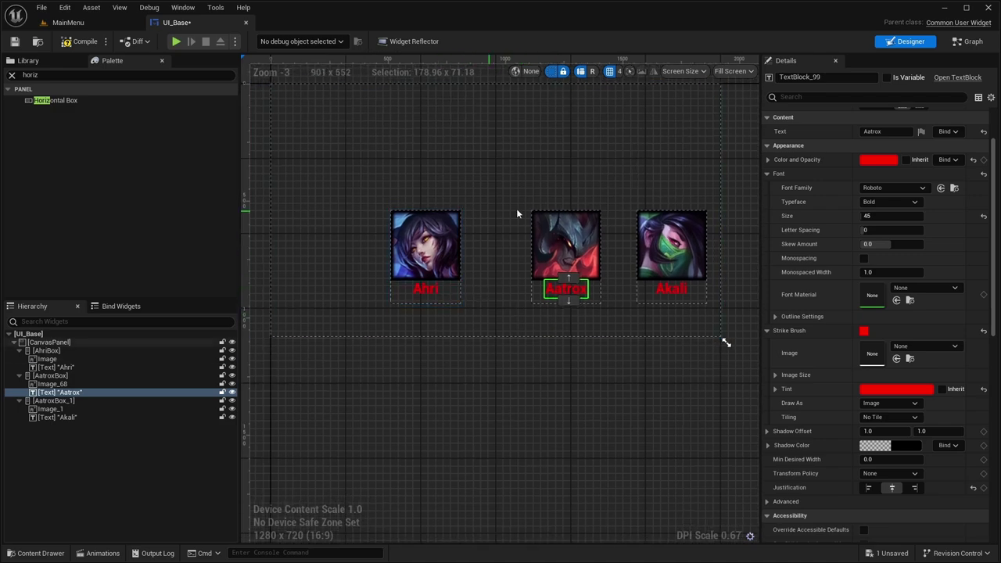
click(55, 400)
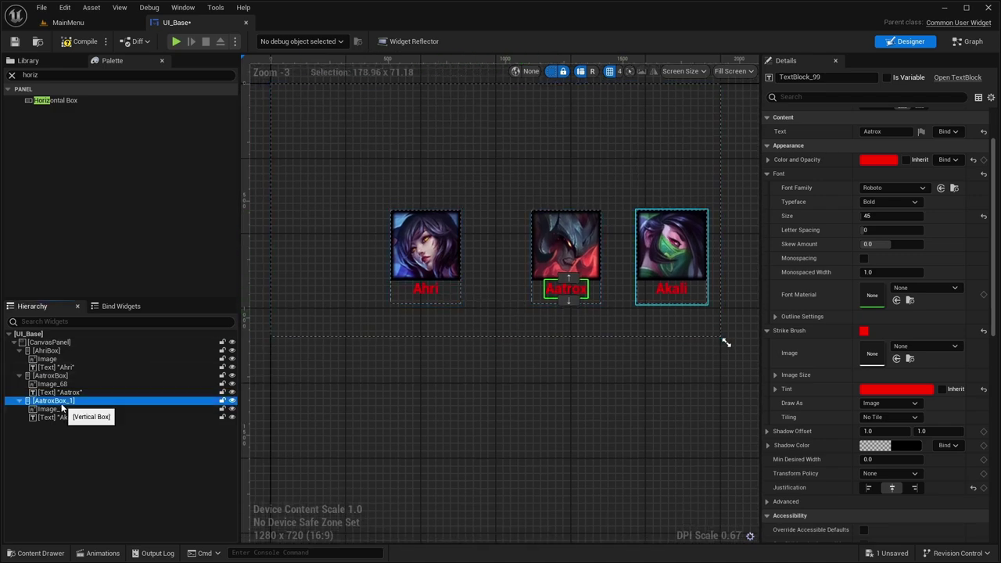
click(52, 416)
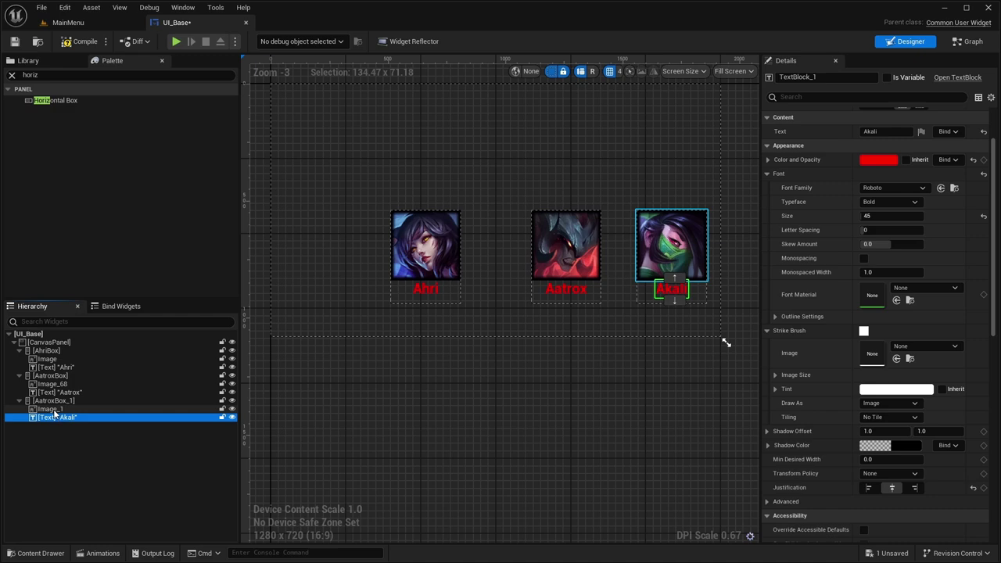
click(51, 410)
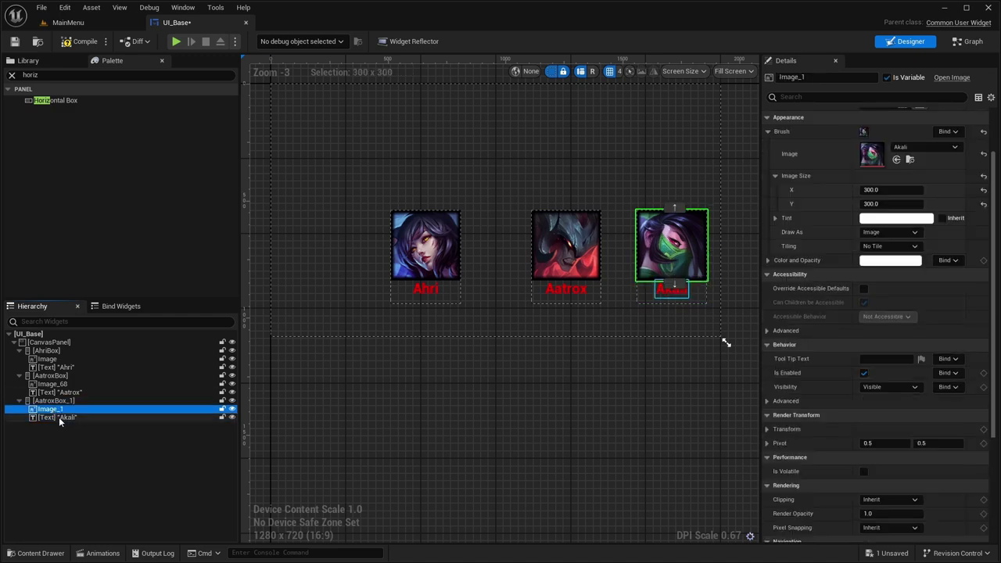
click(60, 417)
click(476, 366)
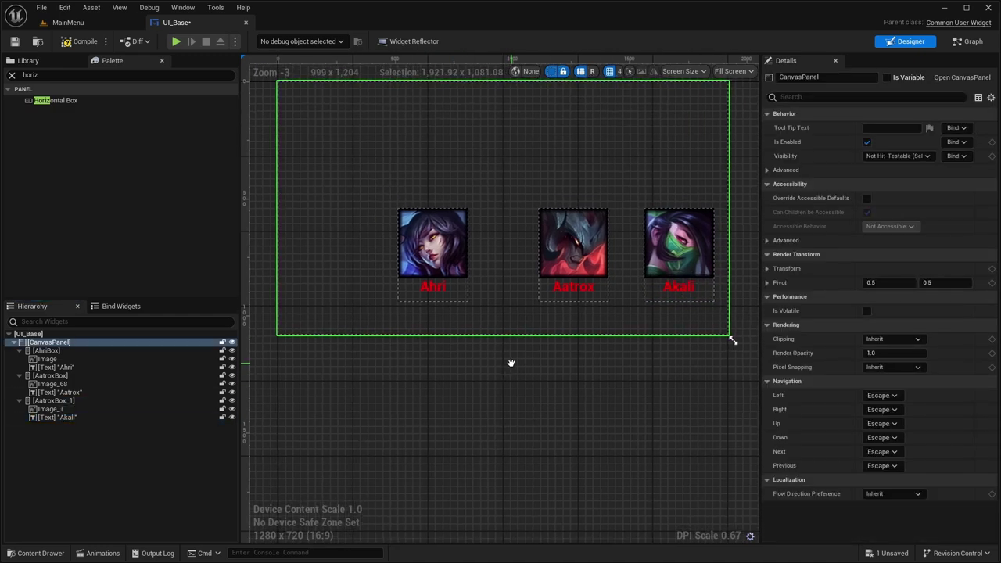
click(9, 554)
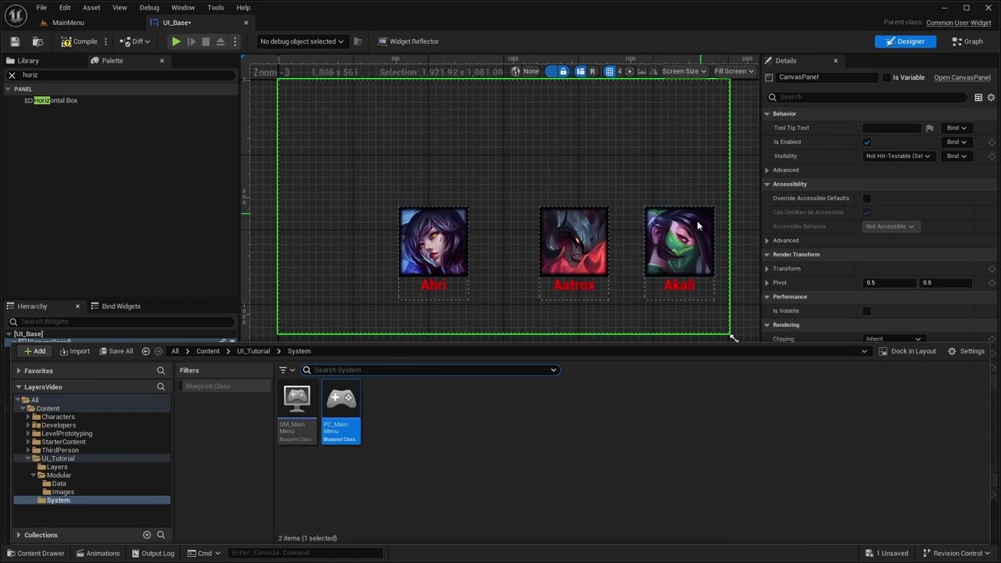
Step: Create a Common User Widget blueprint named UI_ModularWidget in Modular and open it
click(61, 475)
right_click(421, 454)
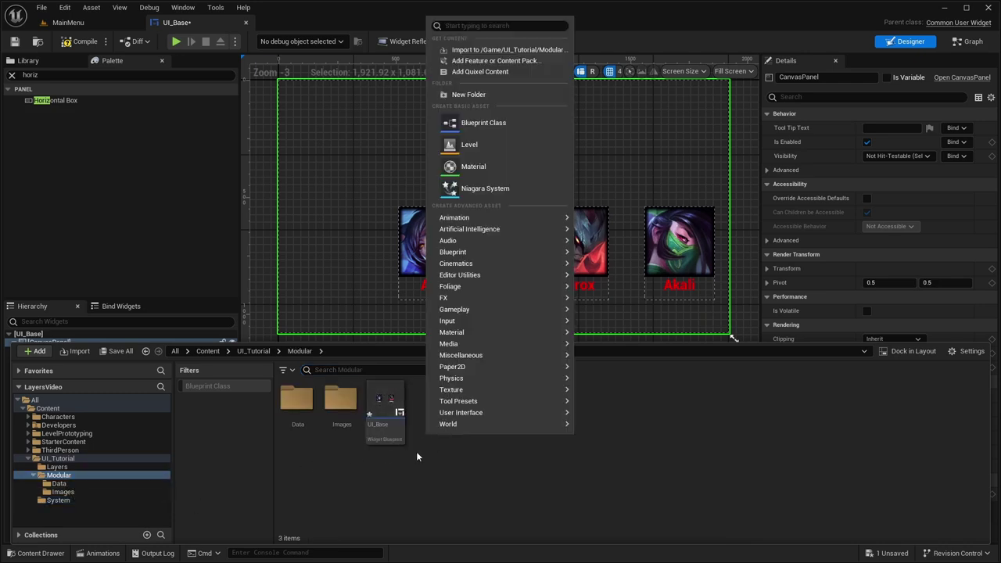
mouse_move(461, 412)
click(641, 509)
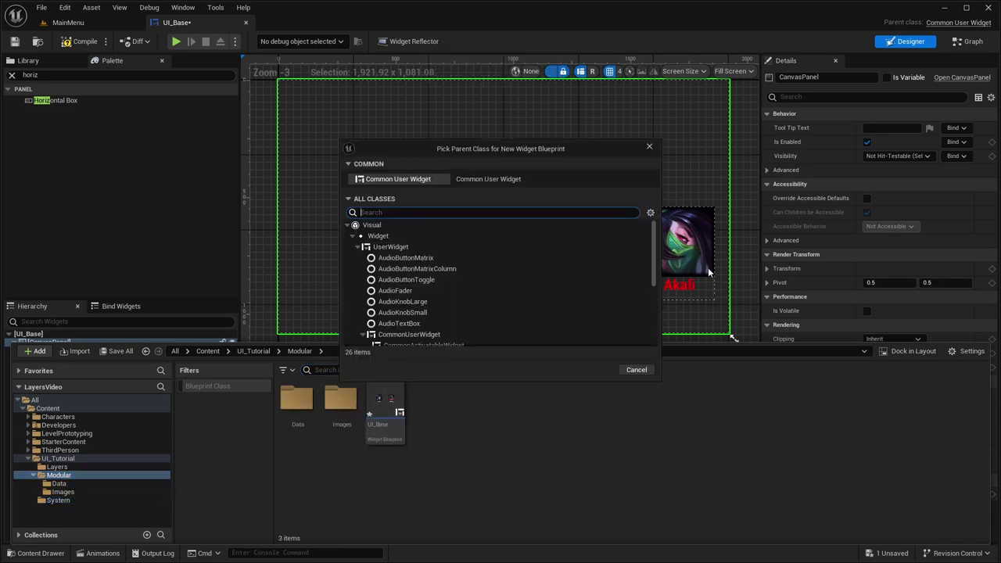
click(391, 179)
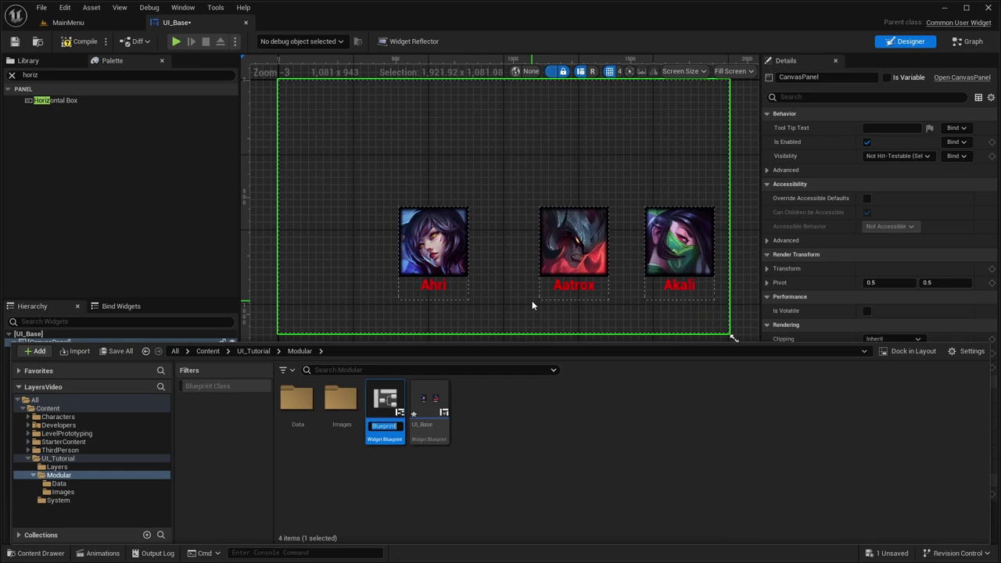
text(UI_ModularWidget)
key(Return)
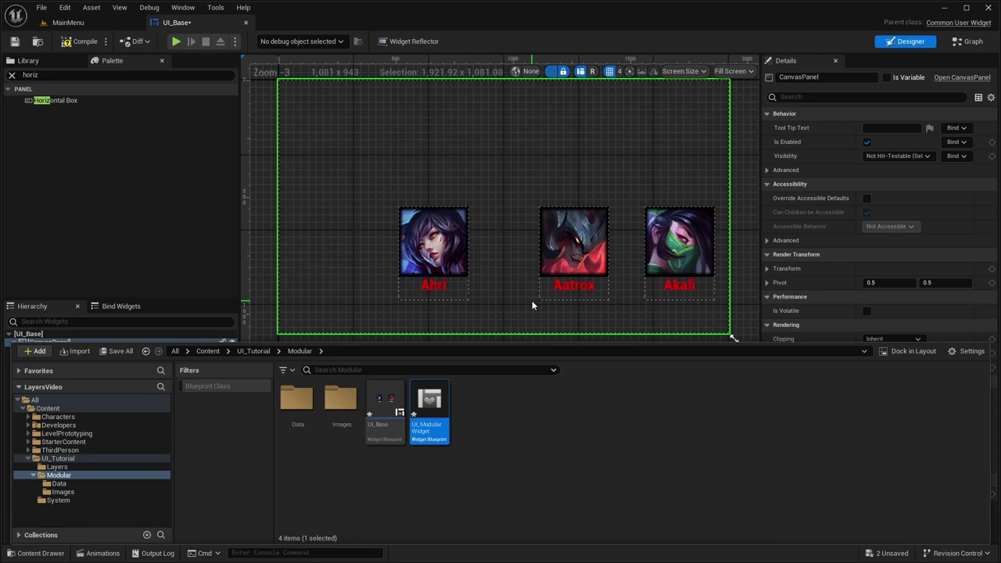
double_click(430, 402)
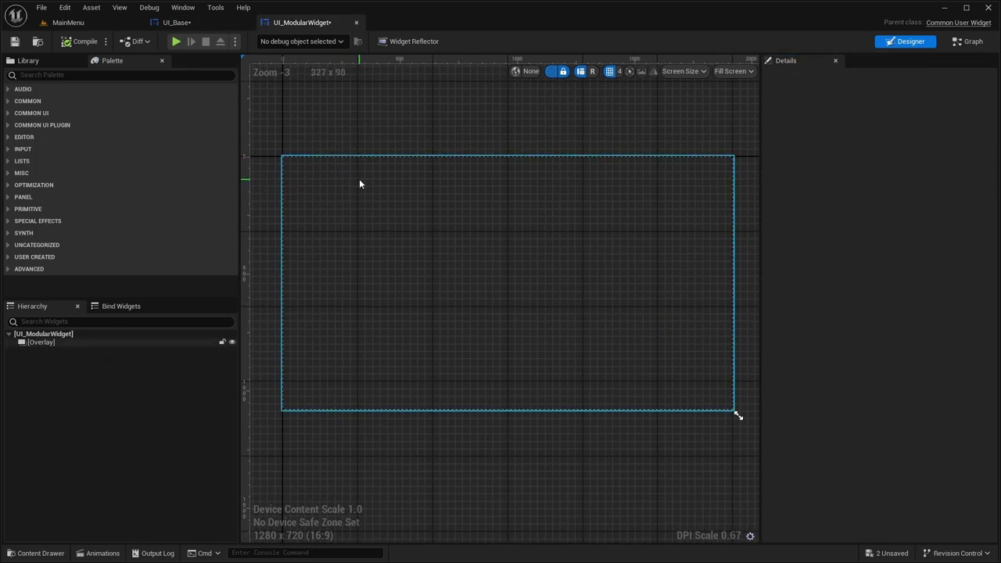
Step: Delete the default Overlay, then copy the Akali card widgets from UI_Base
click(31, 343)
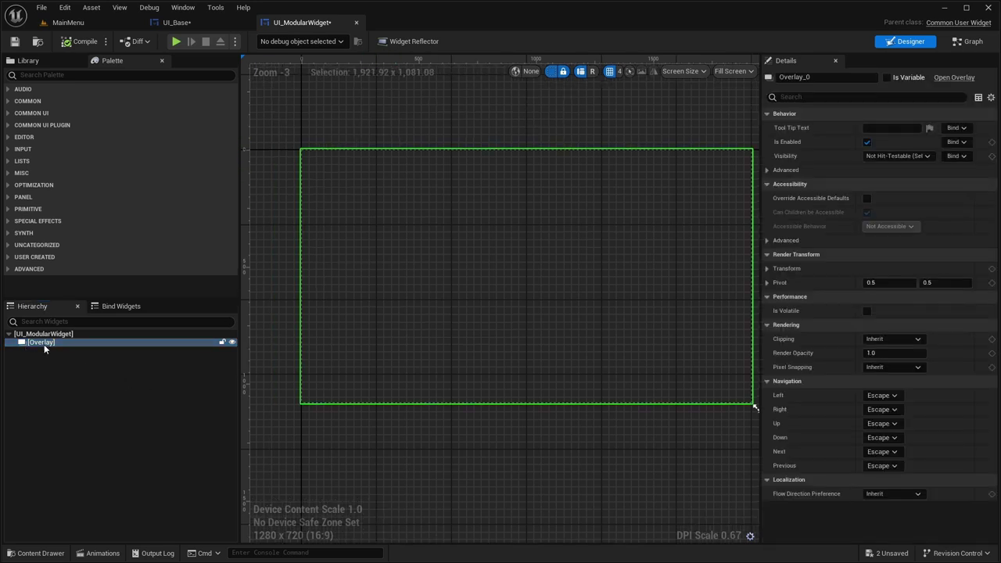
key(Delete)
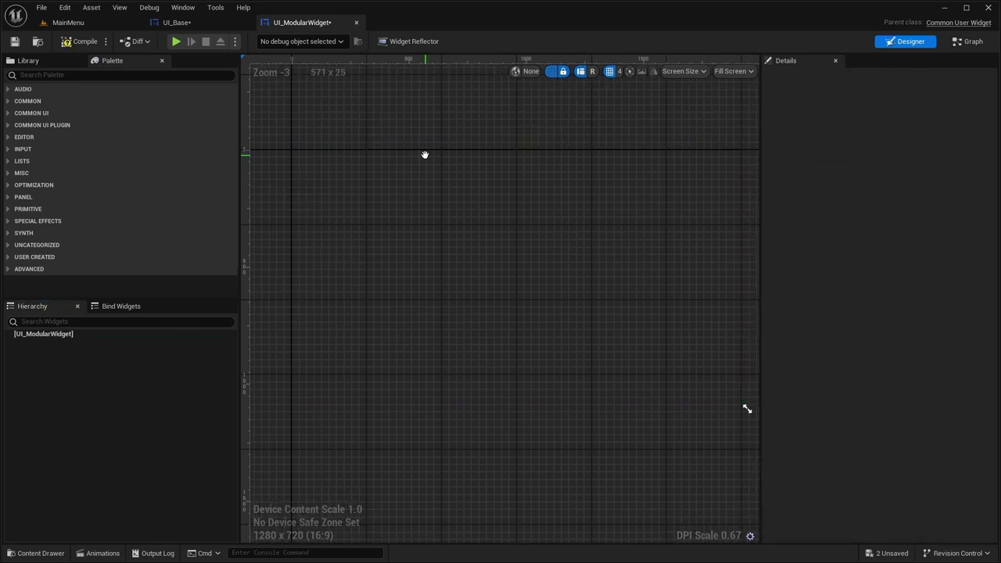
click(177, 22)
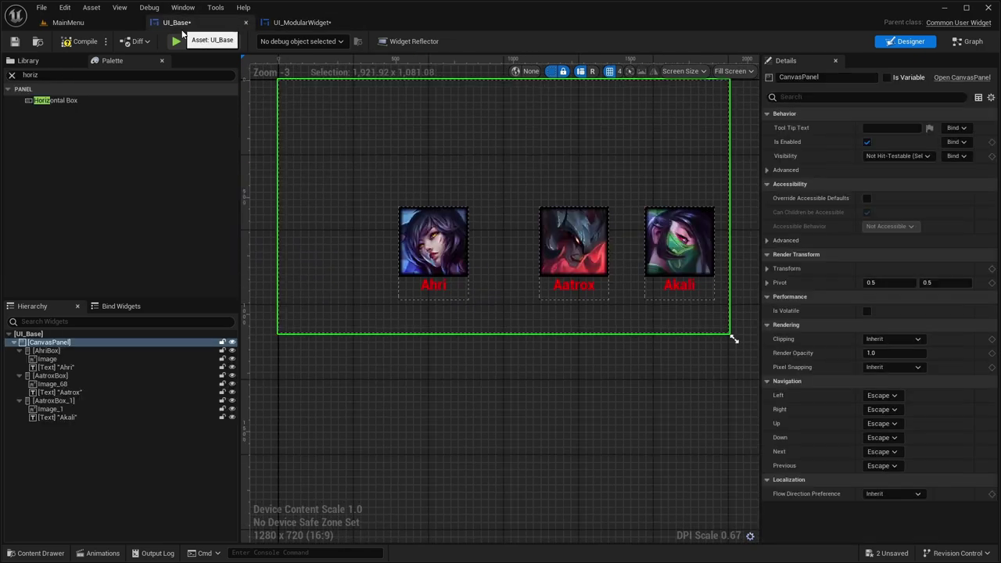
click(49, 401)
shift+click(46, 416)
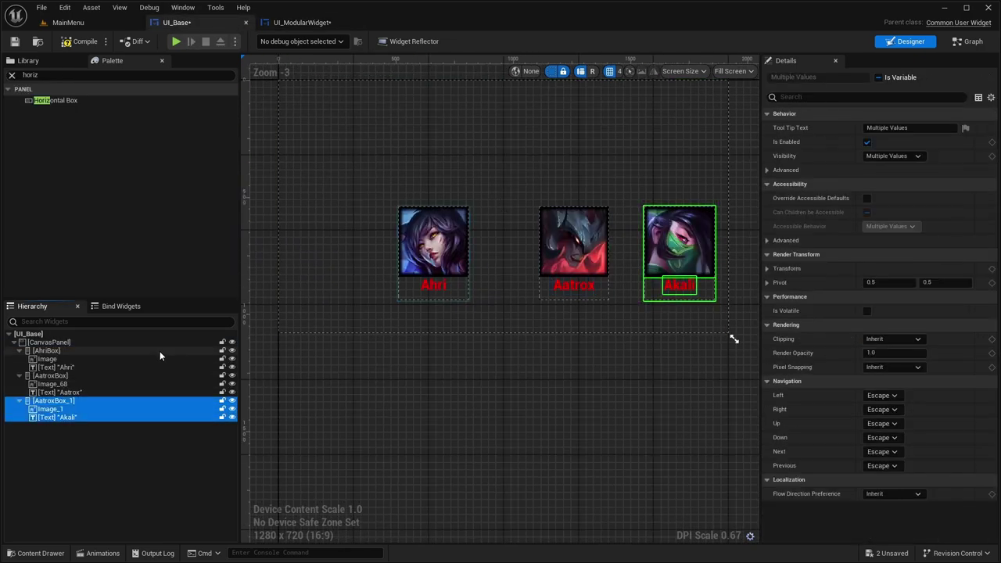
key(ctrl+c)
Step: Paste the Akali card into UI_ModularWidget, delete it, and search the palette for vert
click(301, 22)
click(33, 334)
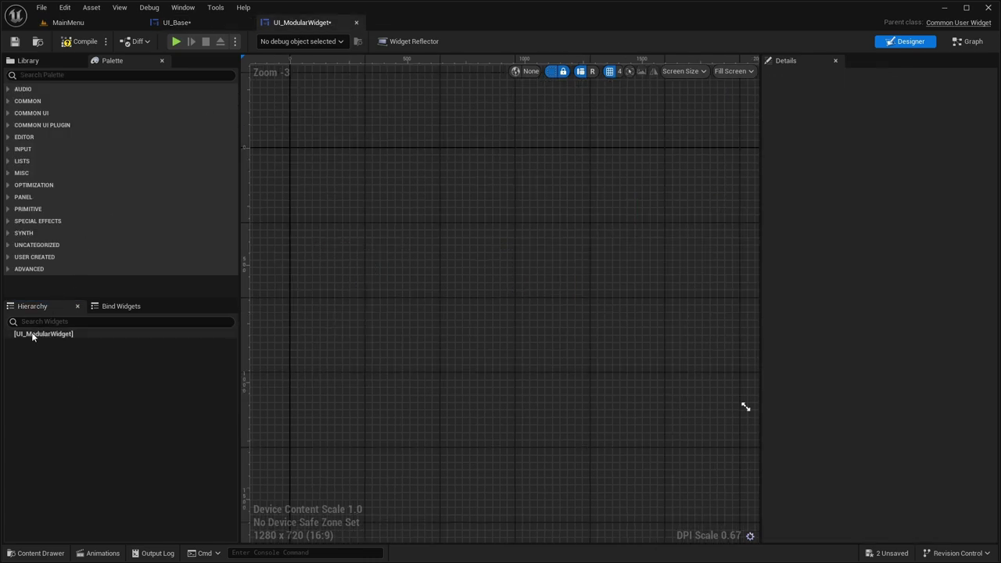
key(ctrl+v)
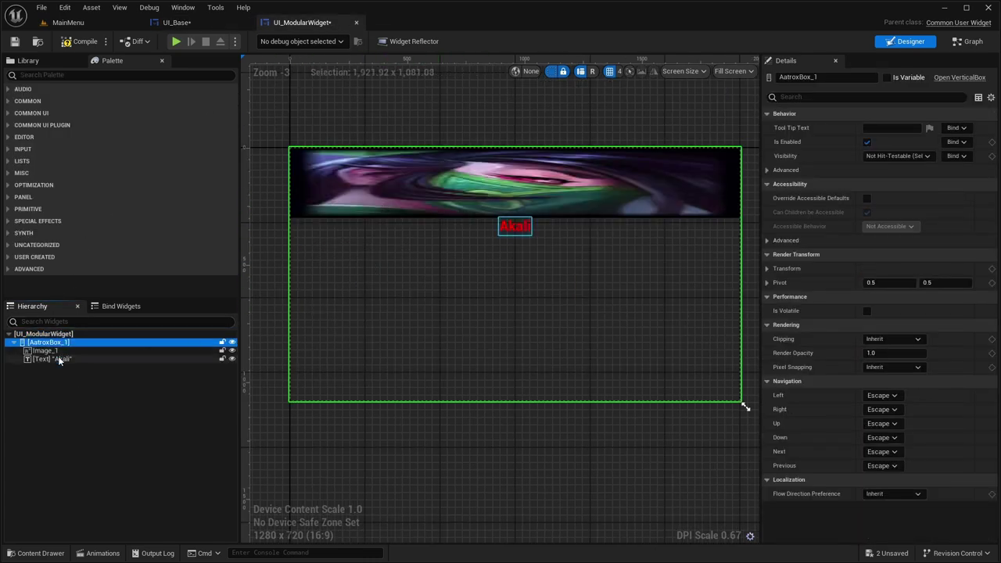
key(Delete)
click(51, 335)
click(56, 75)
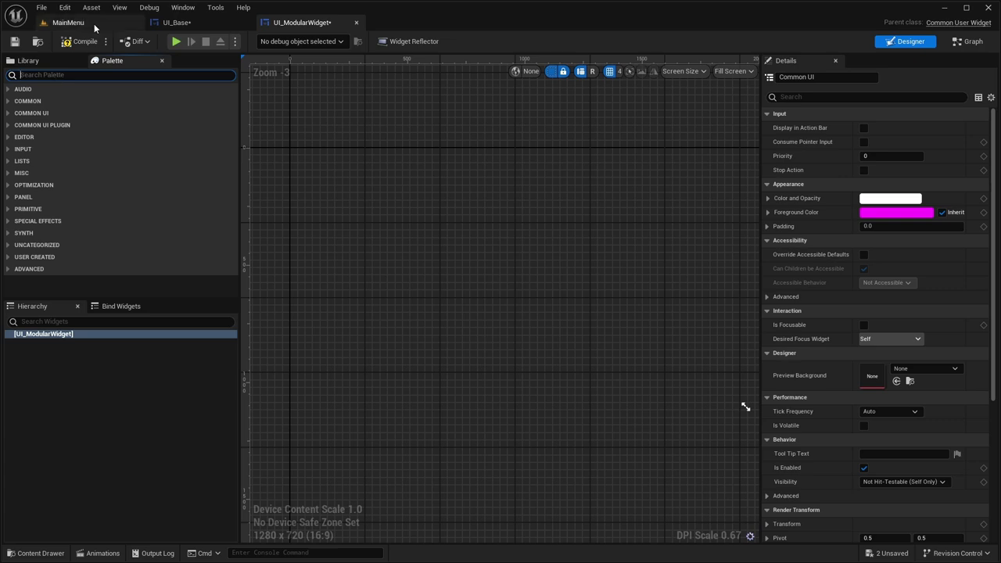
click(176, 22)
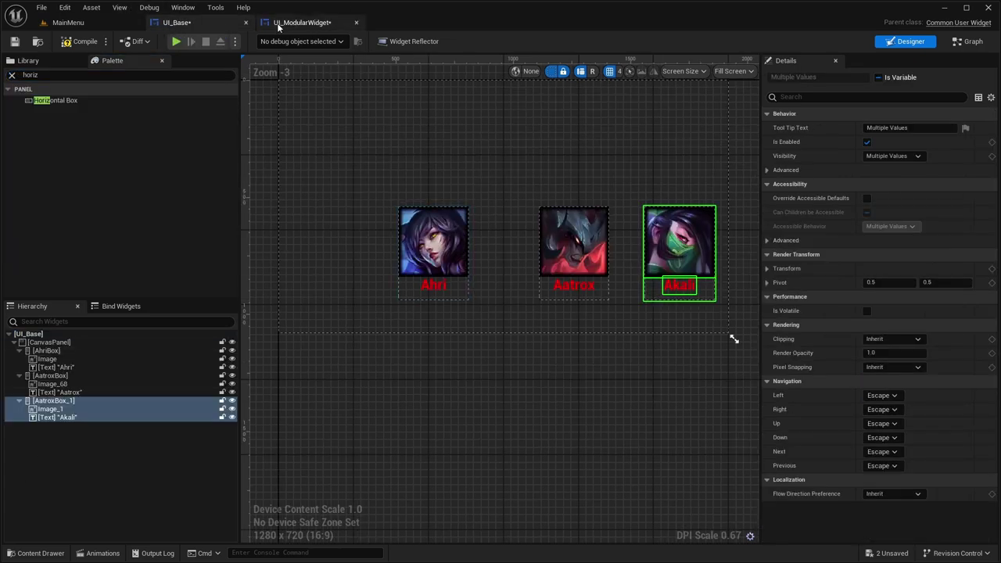
click(302, 22)
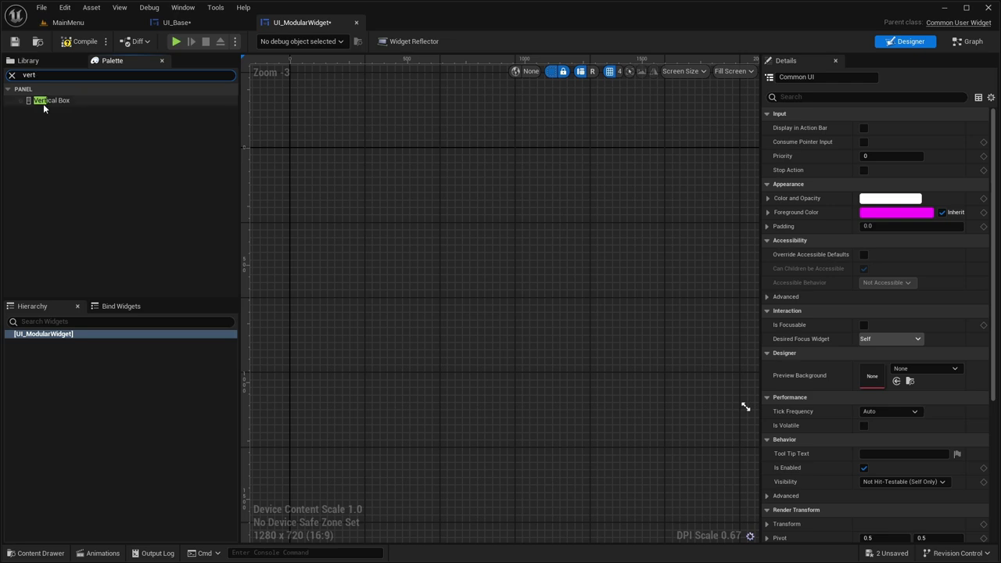
Step: Add a Vertical Box under the root holding an Image and a Text Block
click(43, 104)
drag(45, 103, 43, 334)
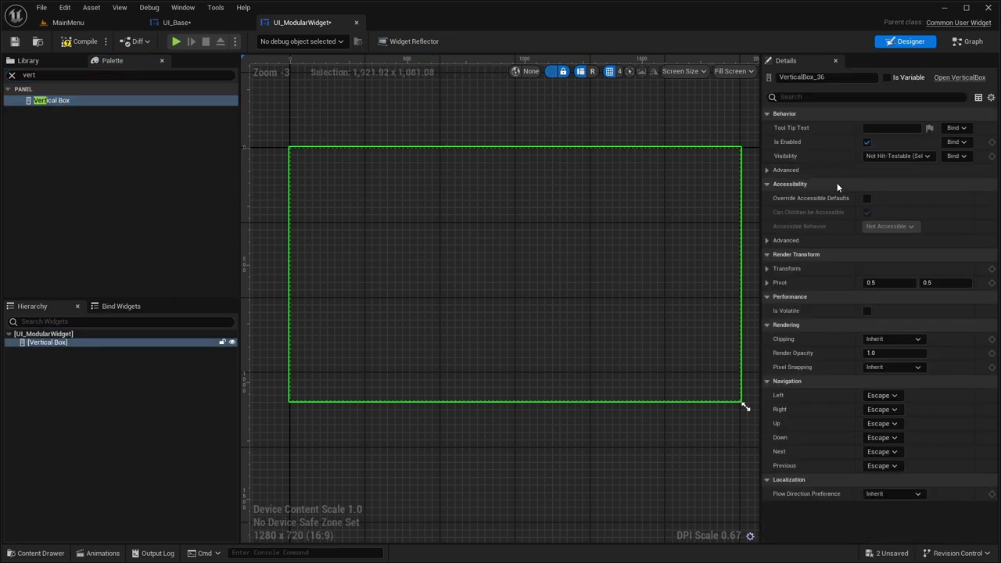
right_drag(670, 160, 646, 137)
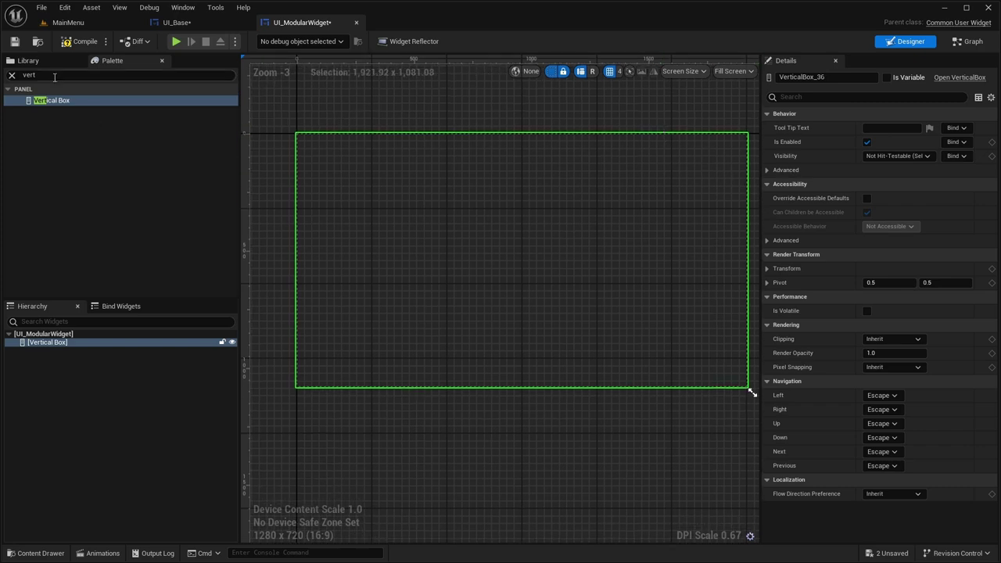
double_click(55, 75)
text(image)
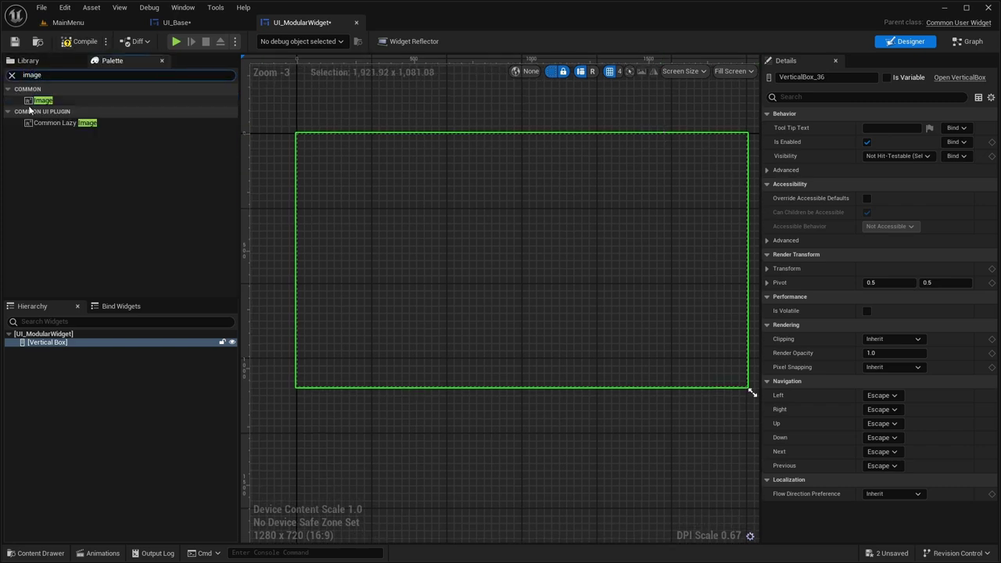
drag(35, 102, 48, 342)
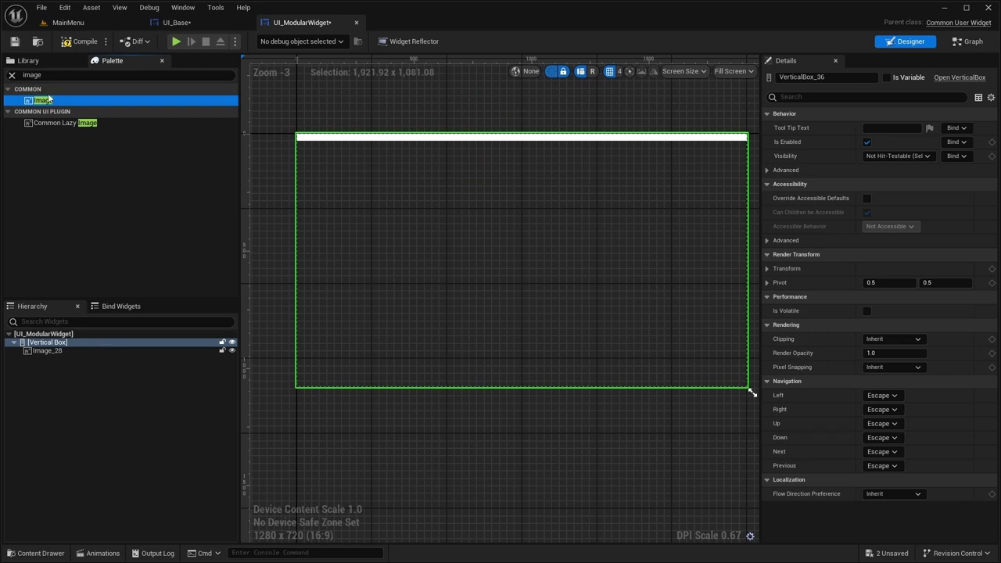
click(24, 74)
text(text)
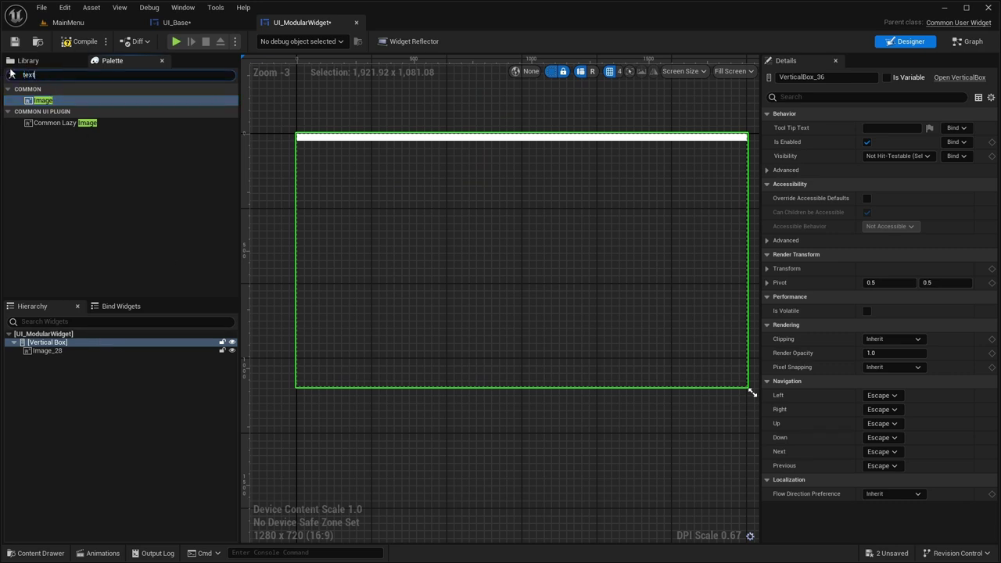
drag(39, 110, 48, 353)
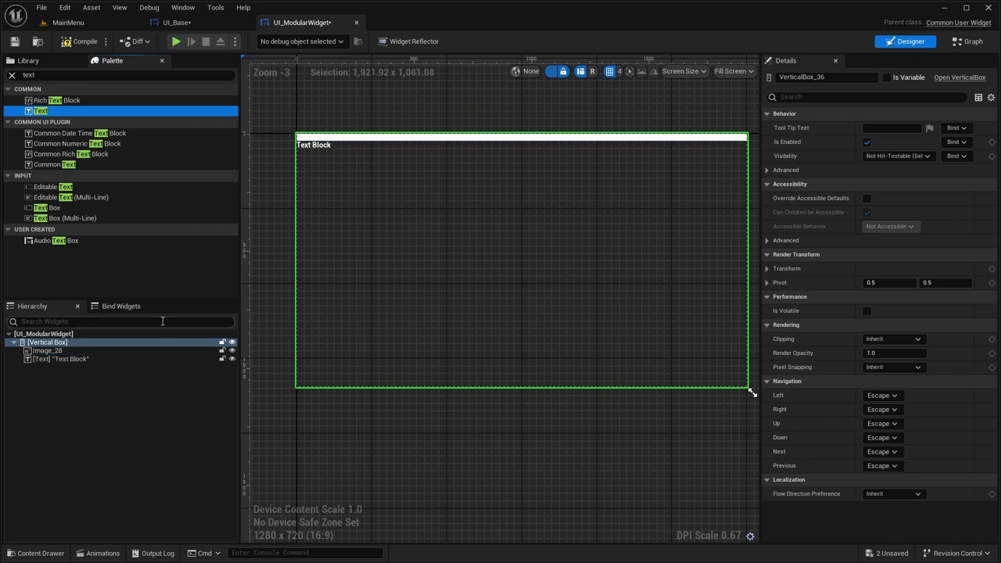
Step: Set Image_28's size to 300×300
click(47, 350)
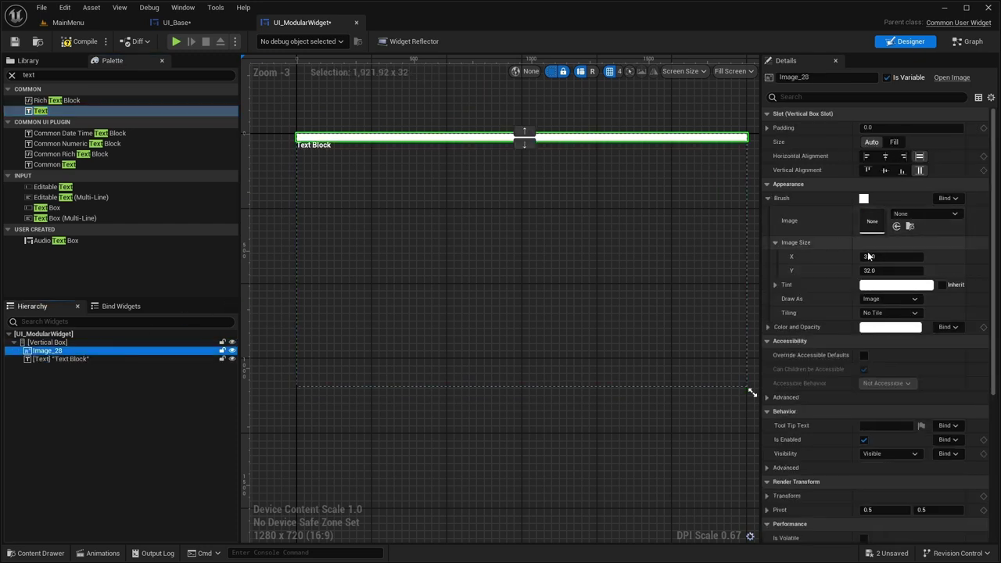
click(868, 256)
text(300)
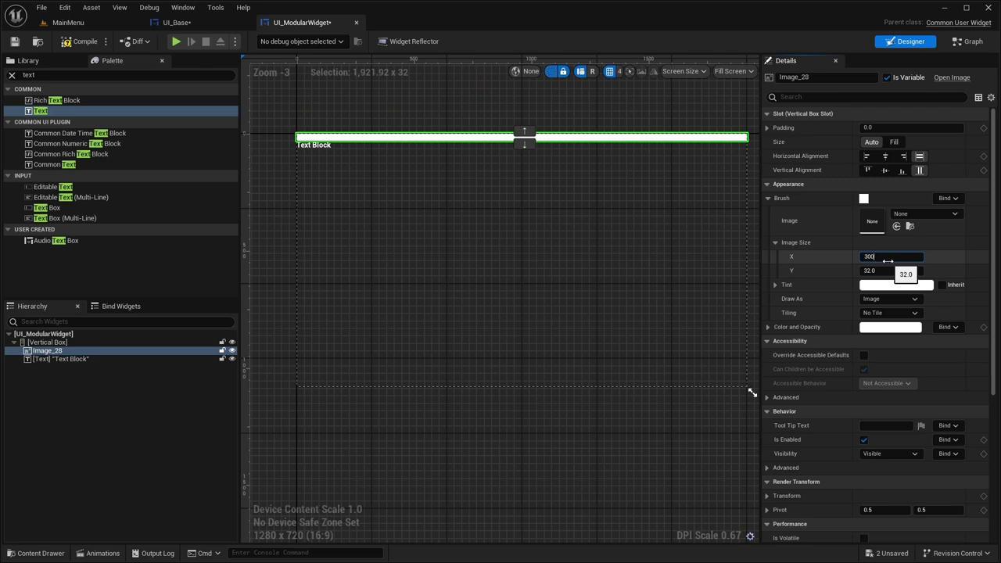
key(Tab)
text(300)
key(Return)
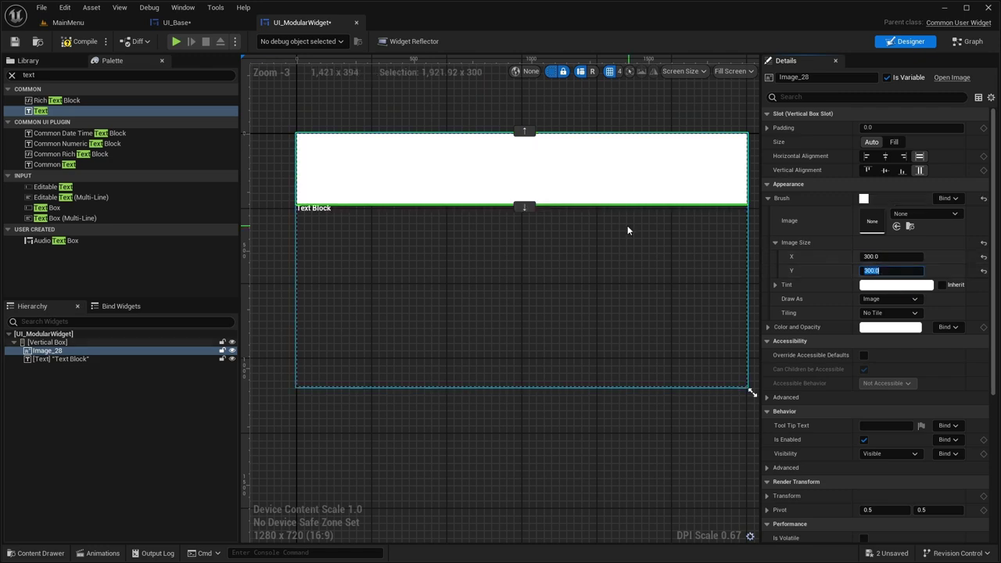
click(47, 358)
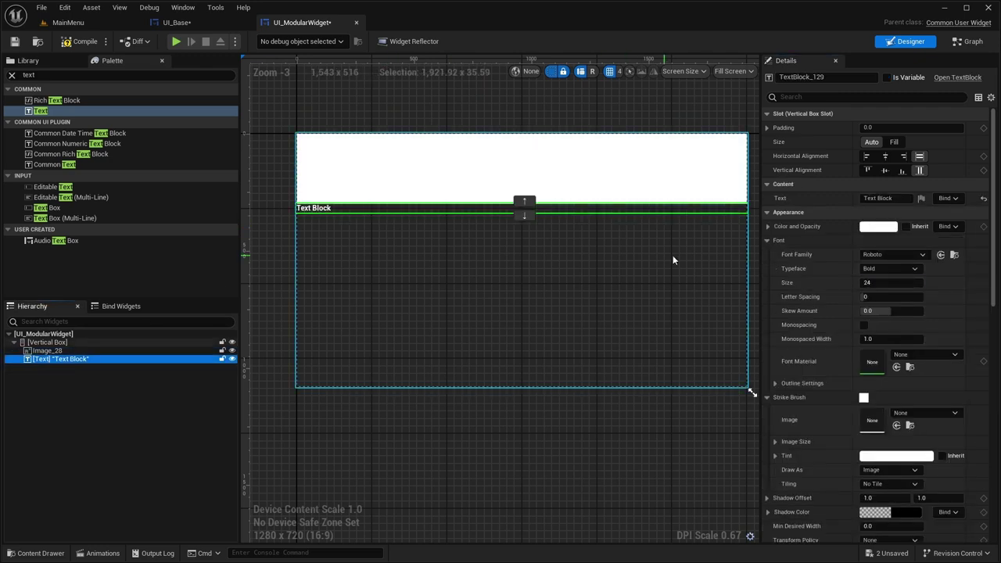
Step: Match Akali's name font by setting the Text Block font size to 45
click(172, 25)
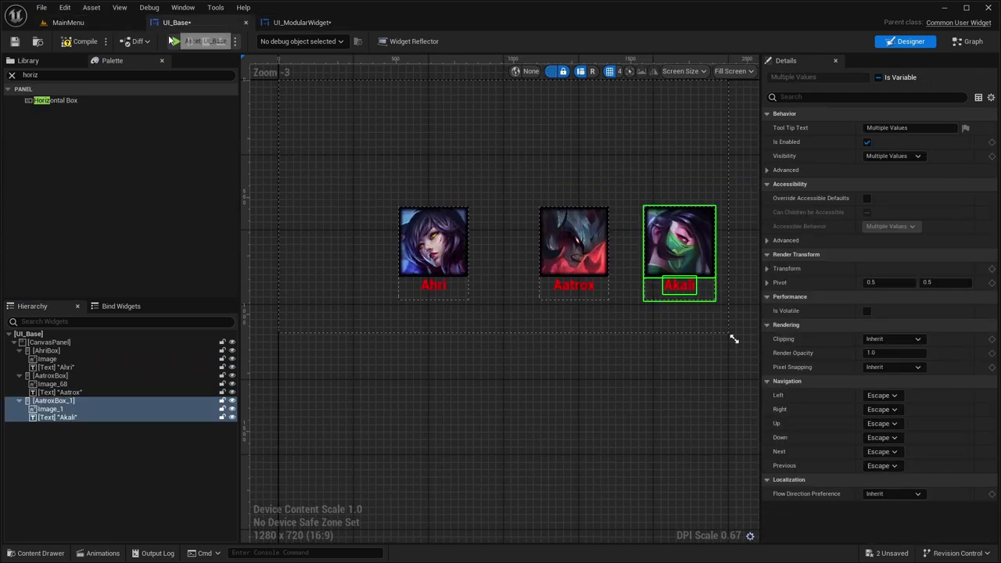
click(62, 416)
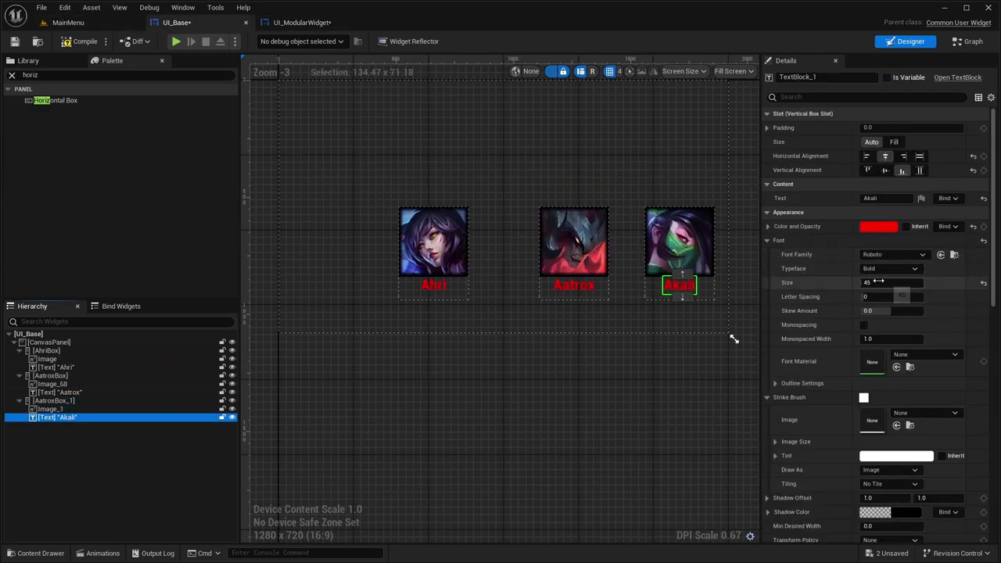
click(302, 22)
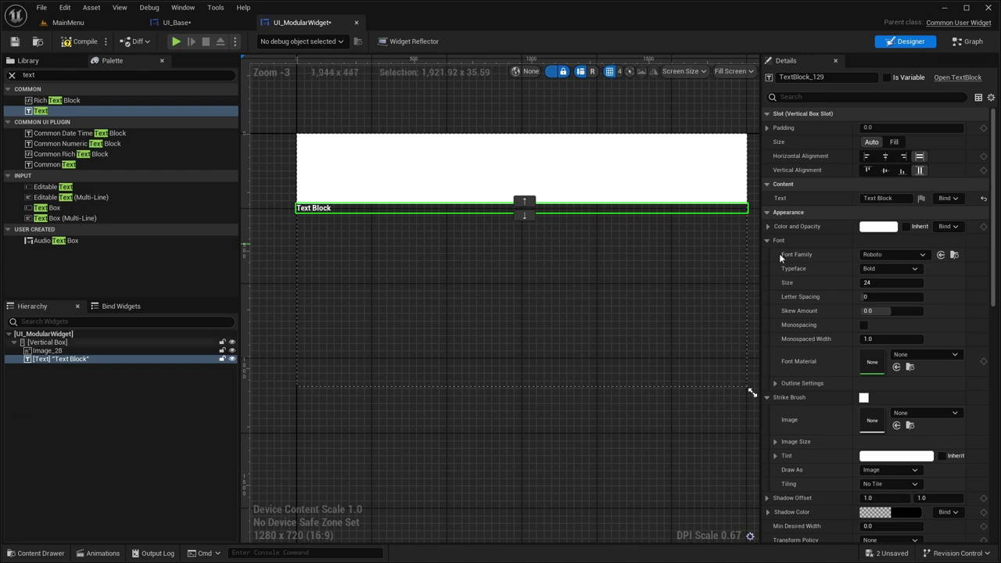
click(887, 283)
text(45)
key(Return)
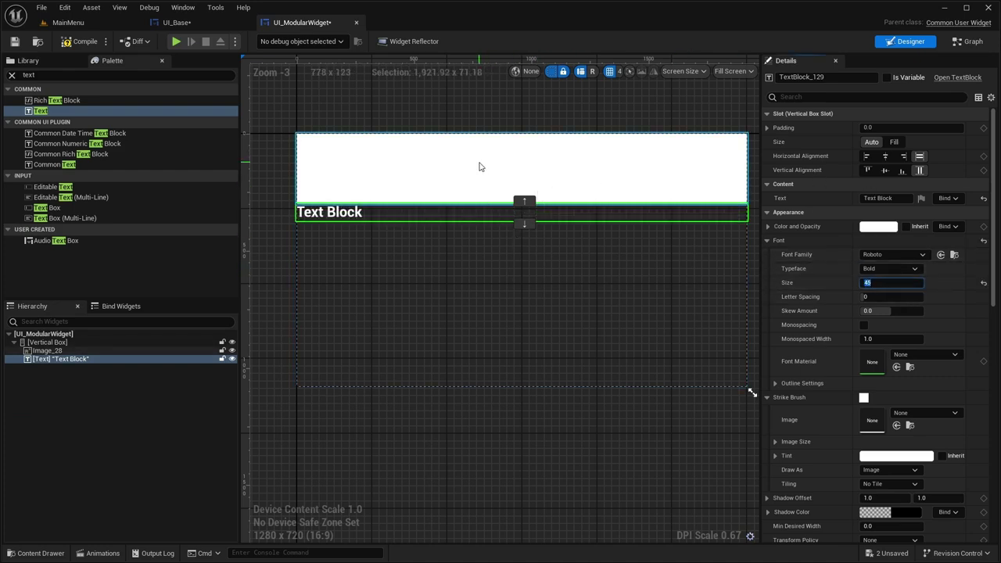
Step: Centre the Text Block horizontally beneath the image
right_drag(584, 219, 602, 195)
click(749, 72)
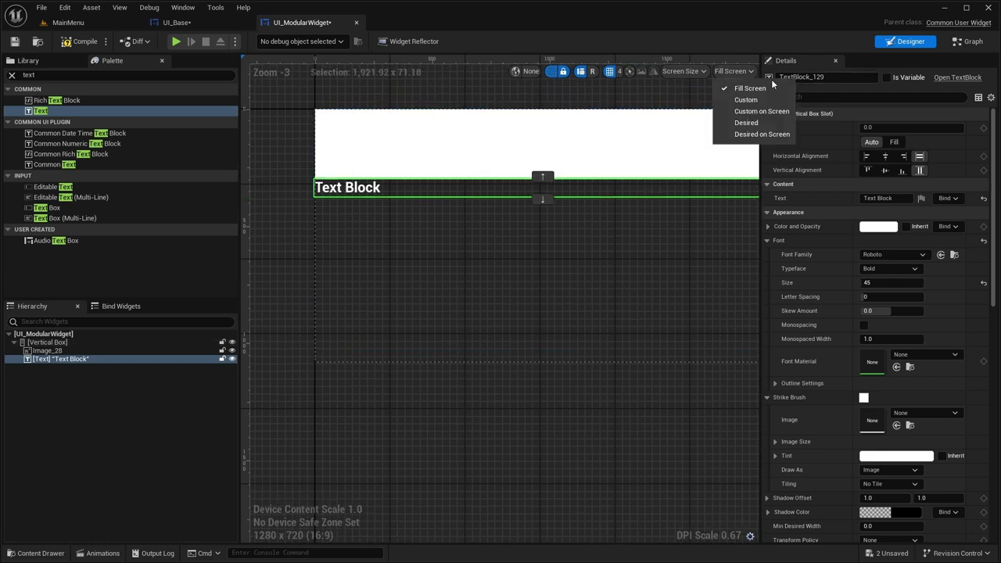
click(771, 79)
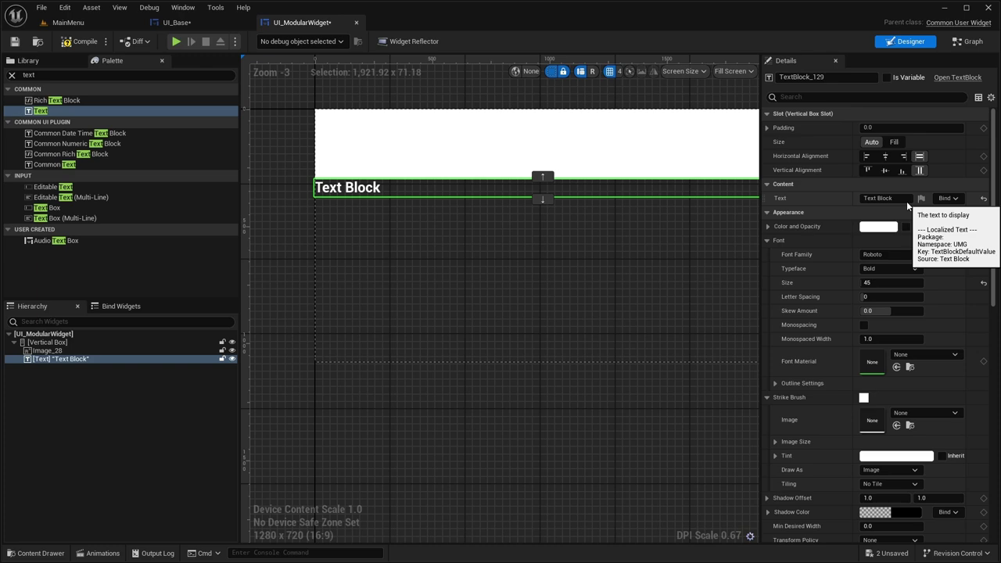
click(886, 159)
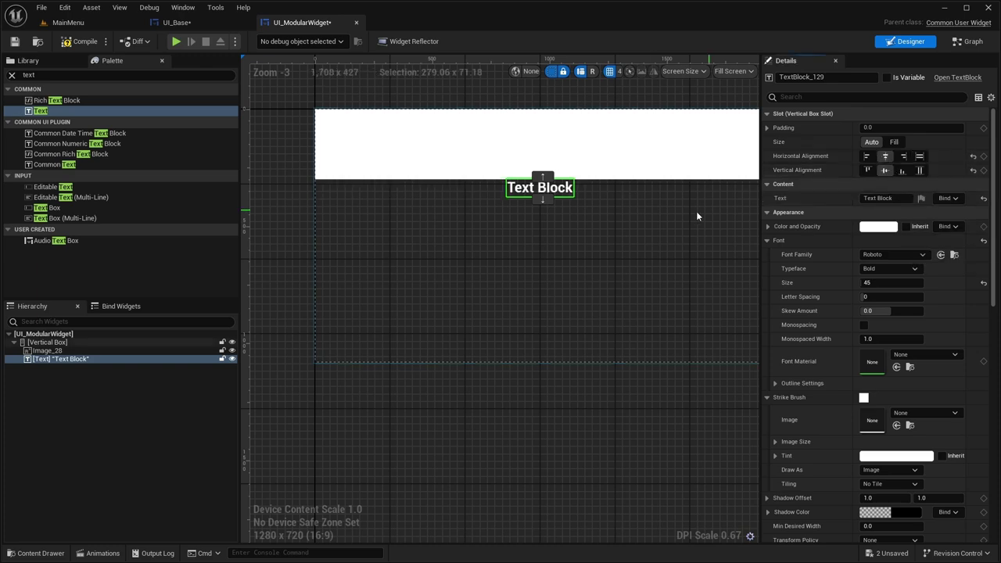
right_drag(694, 178, 694, 203)
click(614, 196)
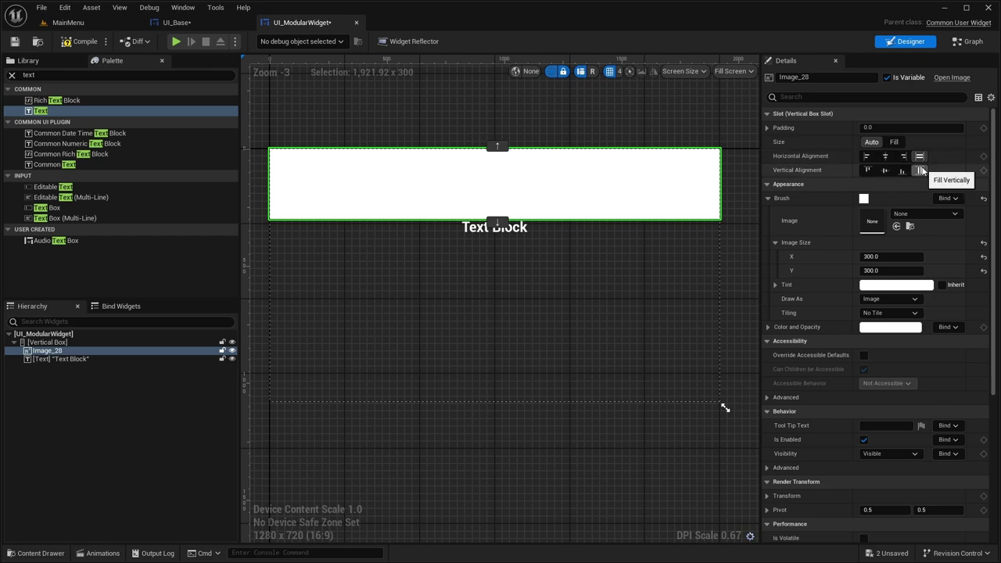
mouse_move(603, 156)
right_down()
mouse_move(639, 151)
mouse_move(611, 167)
right_up()
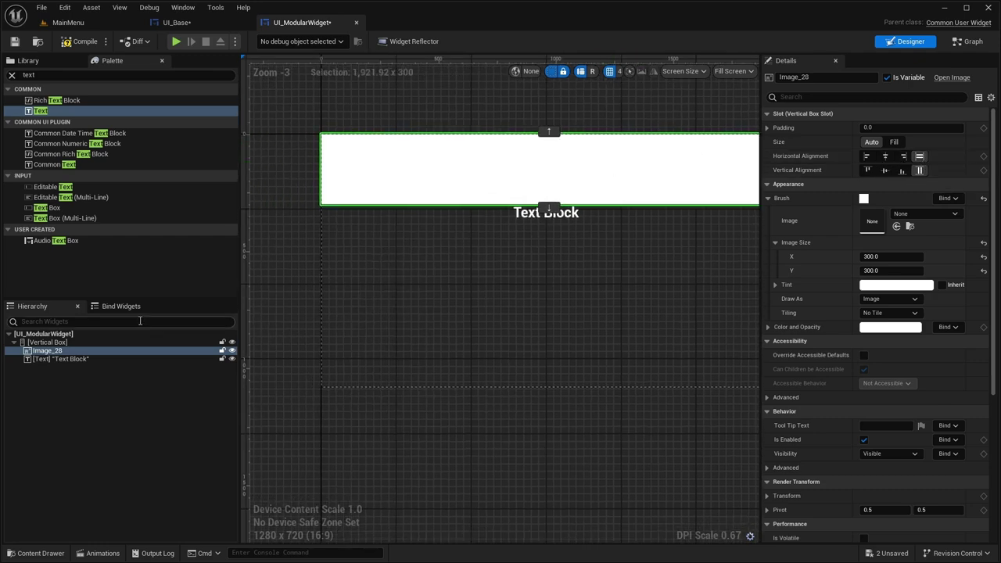
Step: Wrap the Vertical Box holding the portrait and text block in a Size Box
click(45, 343)
right_click(45, 344)
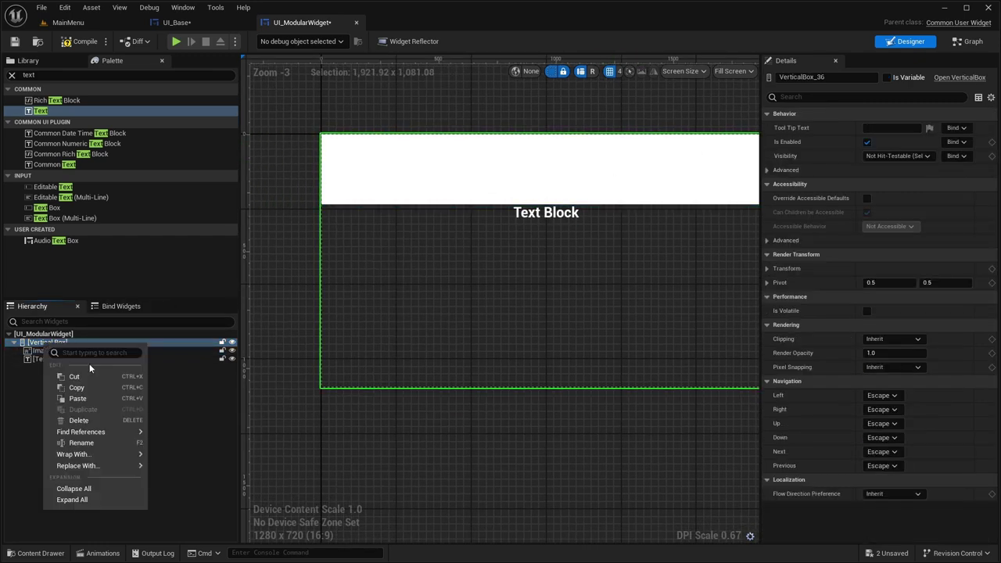
mouse_move(135, 470)
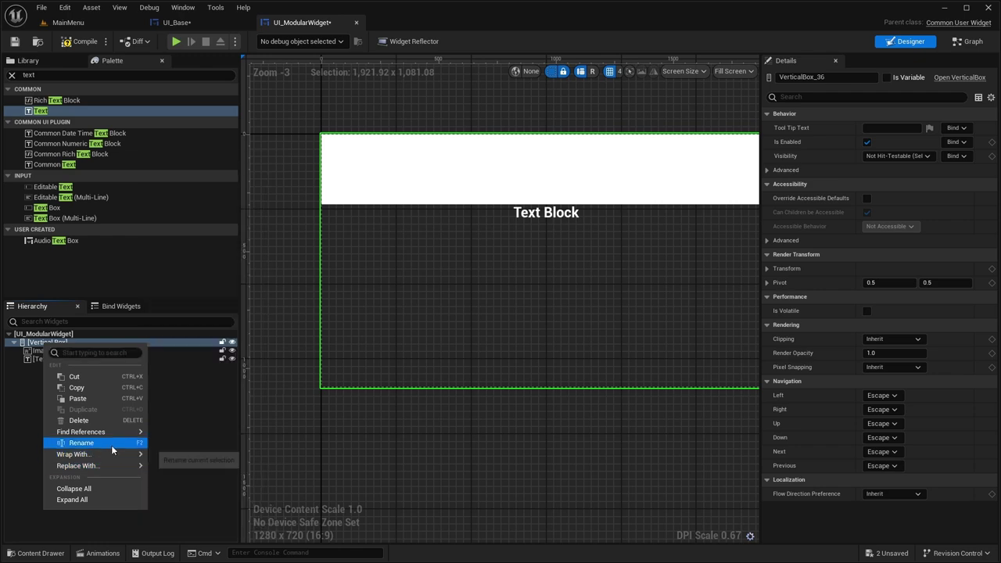
mouse_move(117, 454)
click(180, 462)
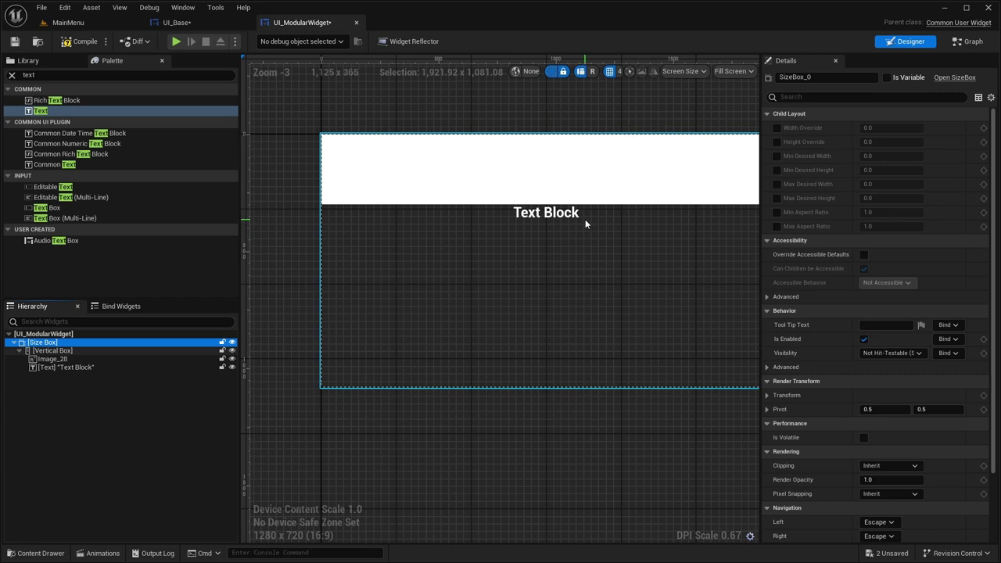
Step: Enable Min Desired Width and Height on the Size Box, comparing against Akali's card in UI_Base
click(776, 170)
click(776, 156)
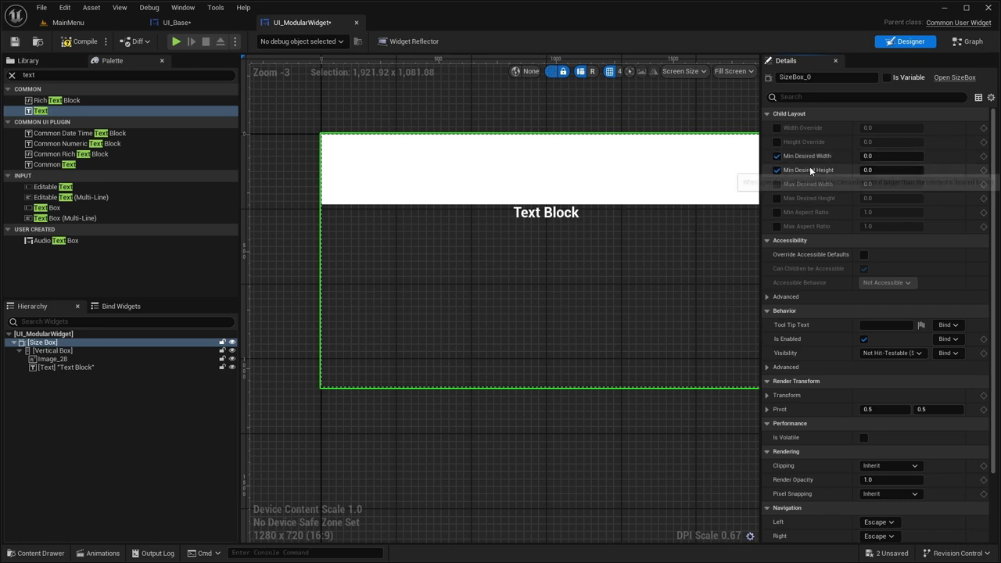
click(182, 23)
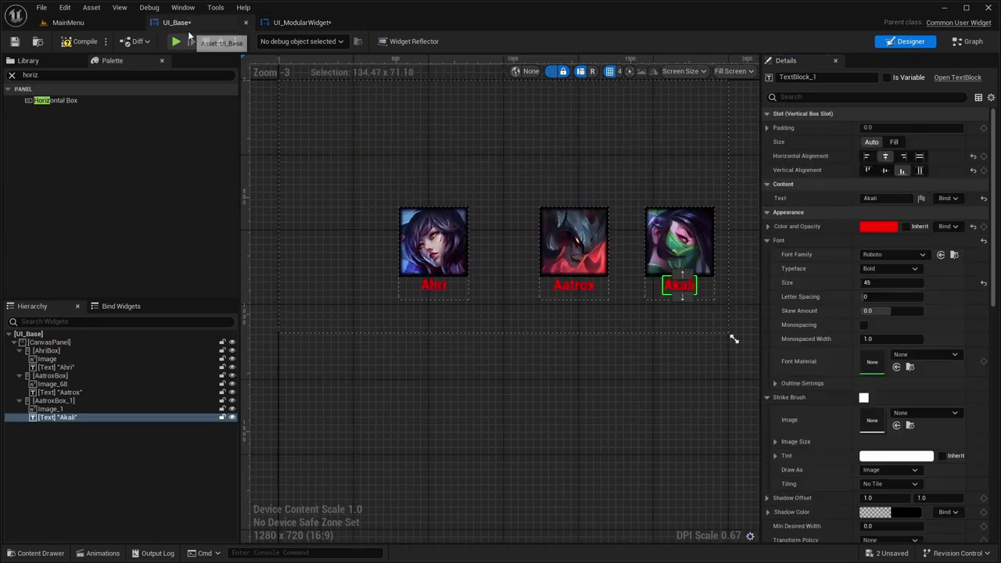
click(52, 400)
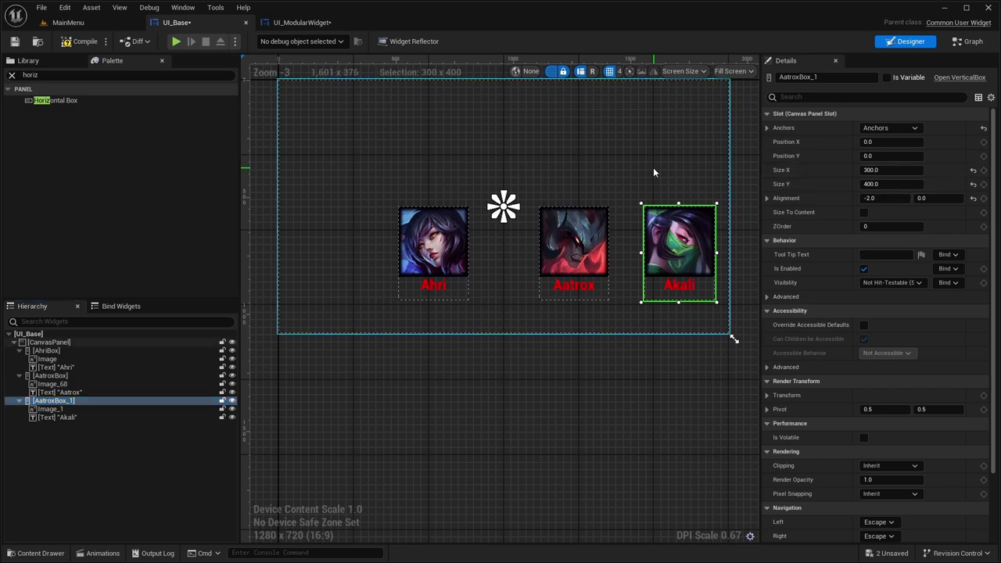
right_drag(653, 172, 613, 172)
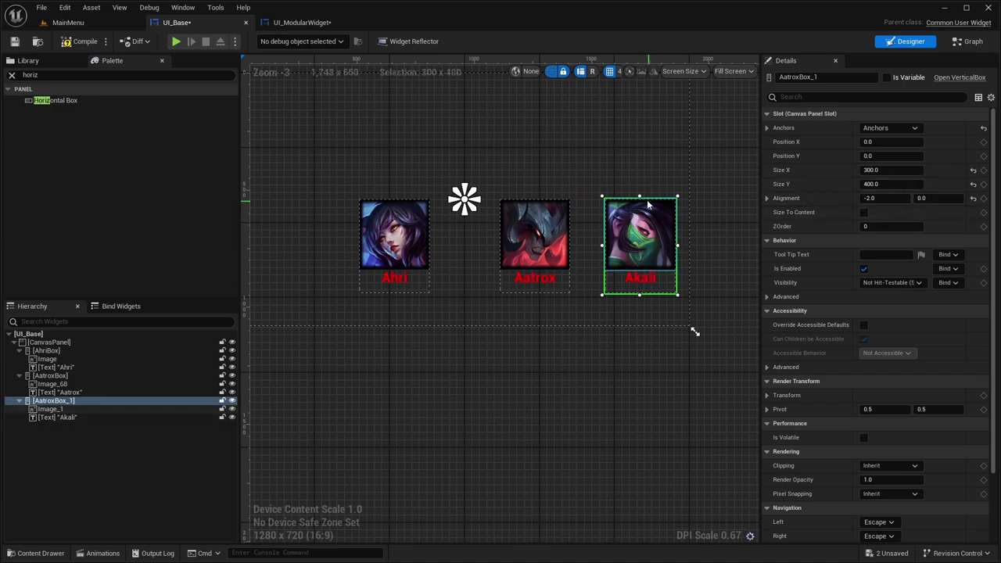
click(299, 23)
Step: Set minimum height 400 and width 300, and preview the card at Desired size
click(883, 170)
text(4)
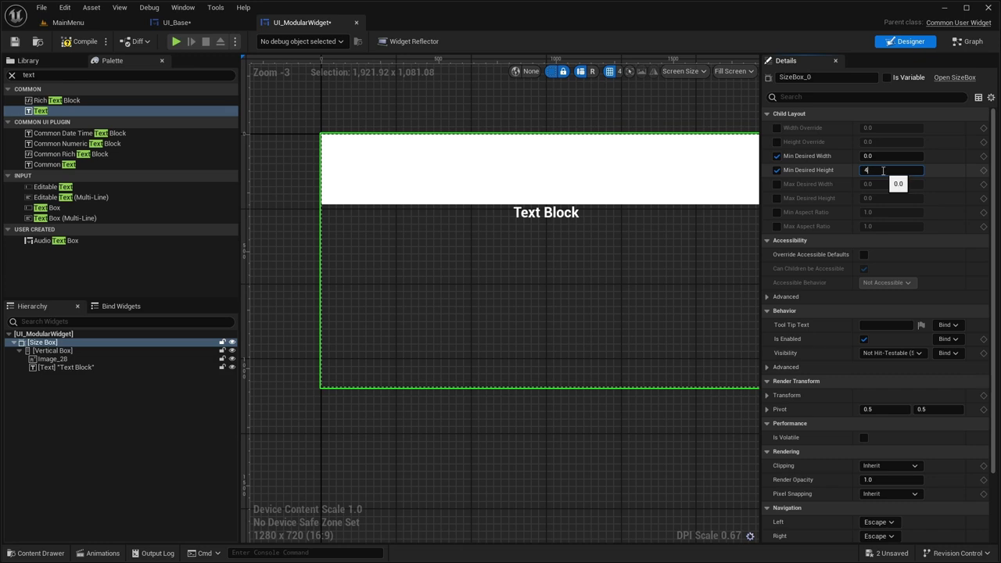
text(00)
click(891, 155)
text(300)
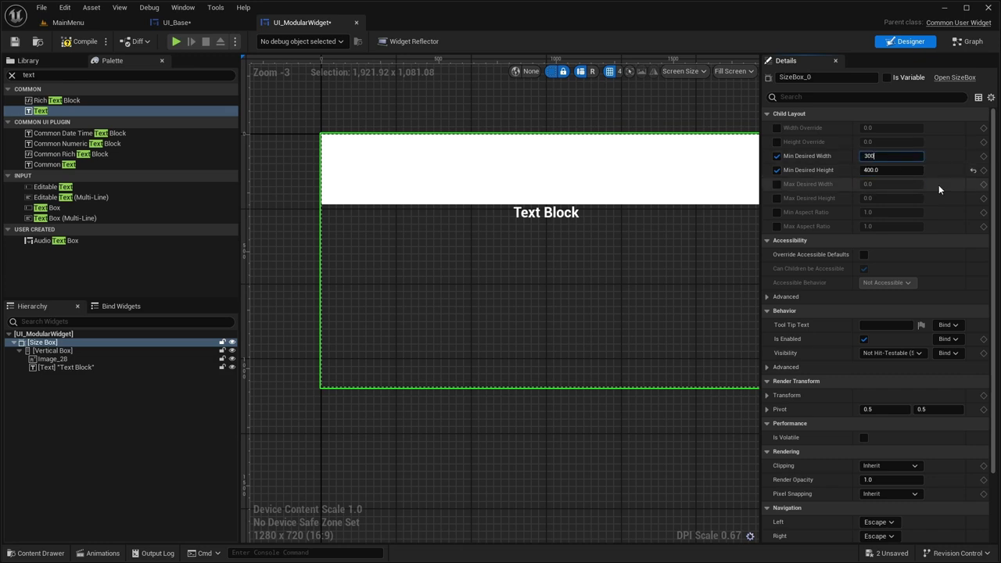
click(731, 71)
click(743, 122)
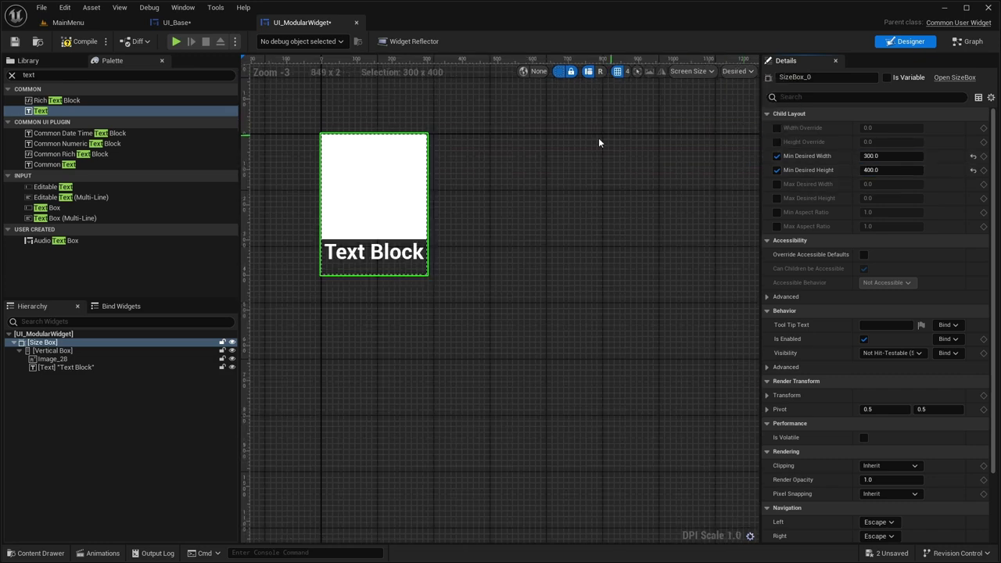
click(548, 231)
scroll(609, 246, up, 2)
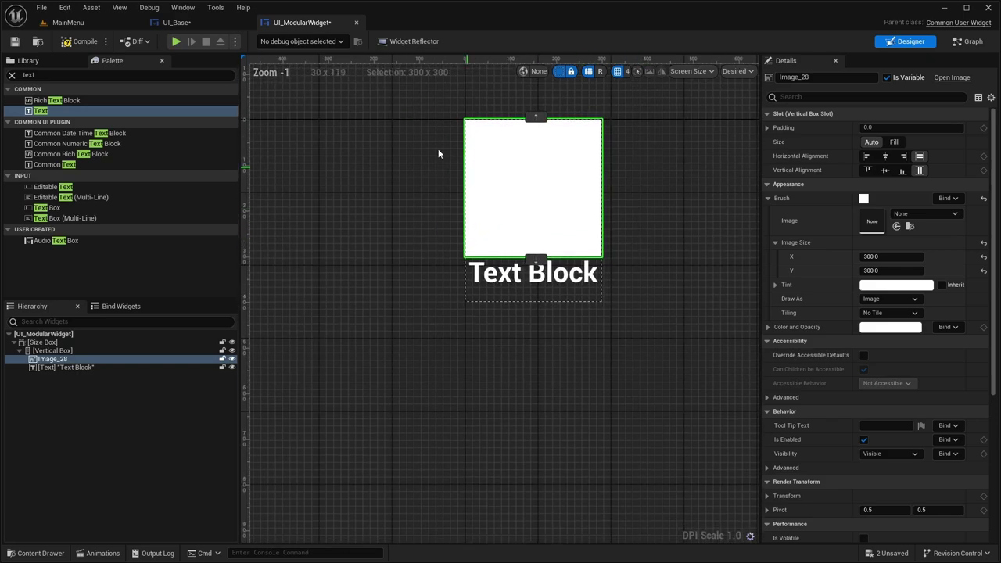
Step: Check Akali's card in UI_Base, then stop exposing Image_28 as a variable
click(176, 22)
scroll(548, 180, up, 3)
right_drag(525, 174, 467, 119)
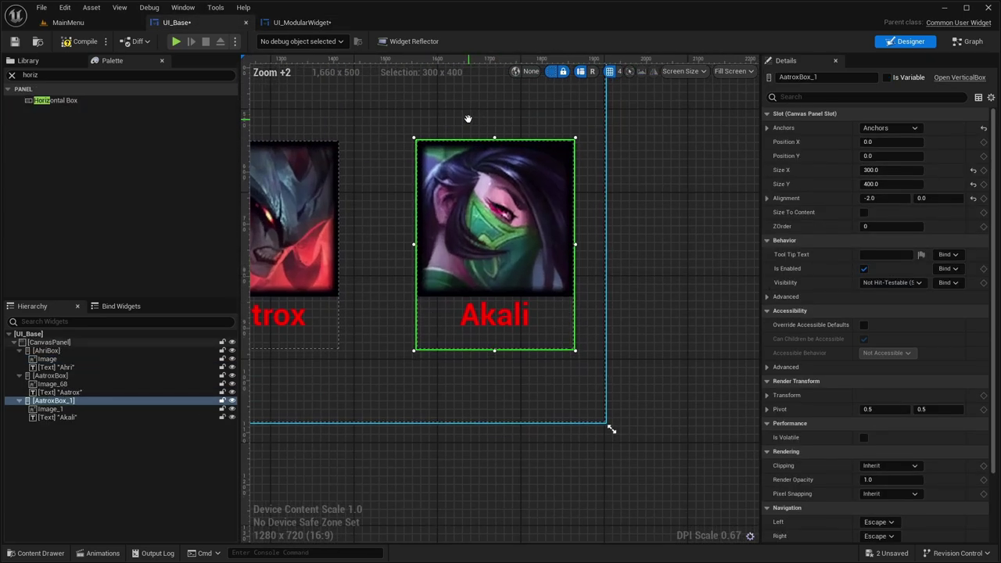
click(304, 22)
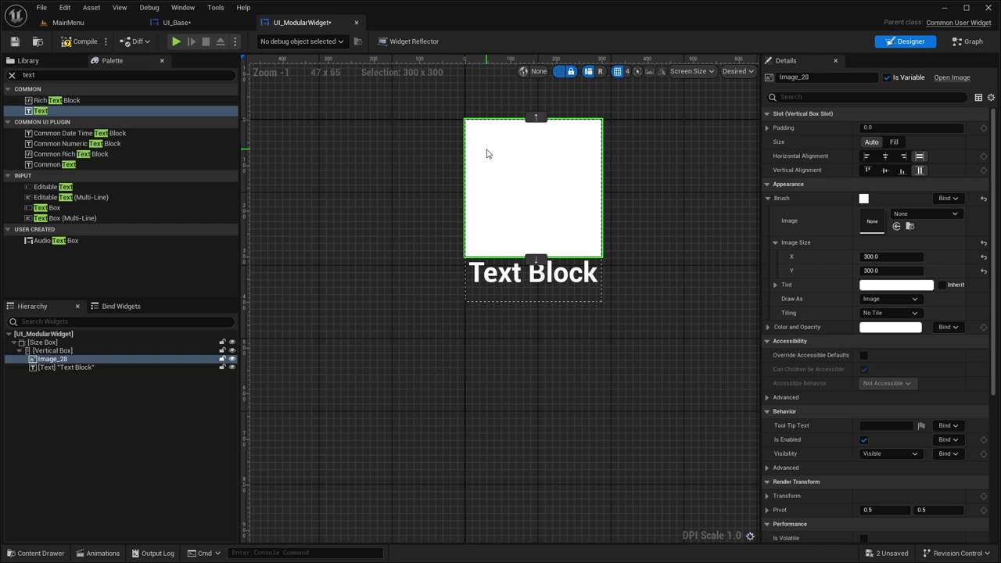
click(887, 78)
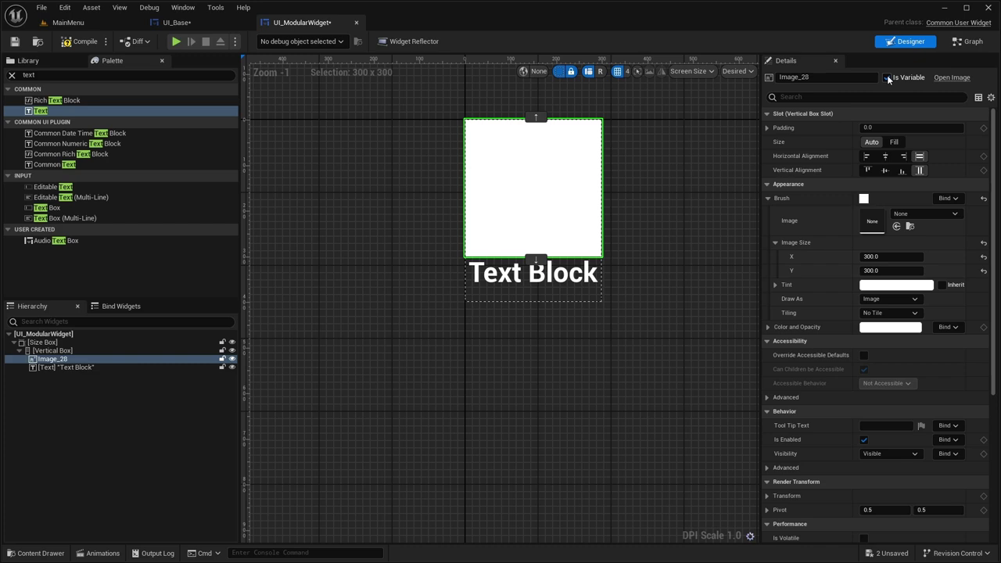
click(67, 366)
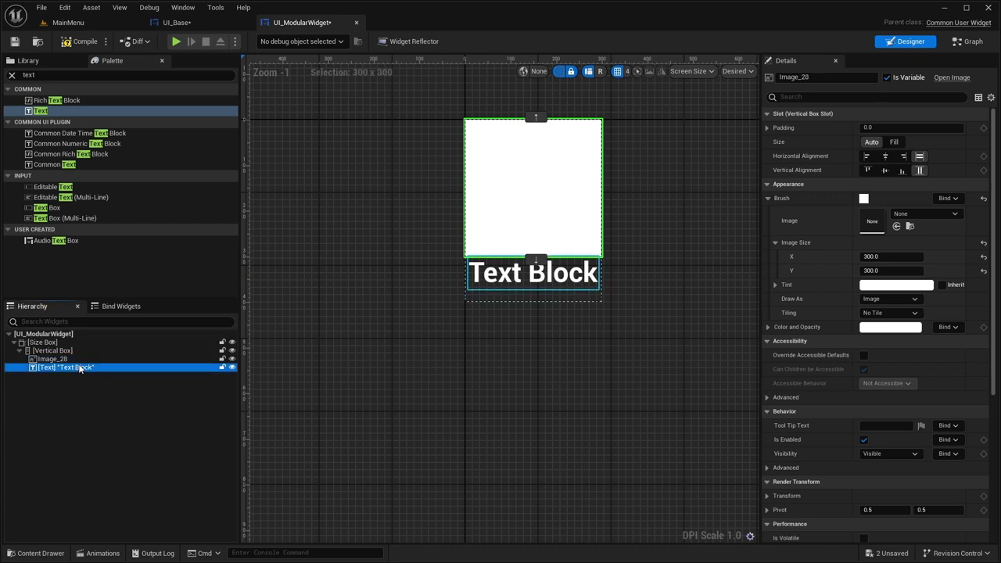
click(52, 351)
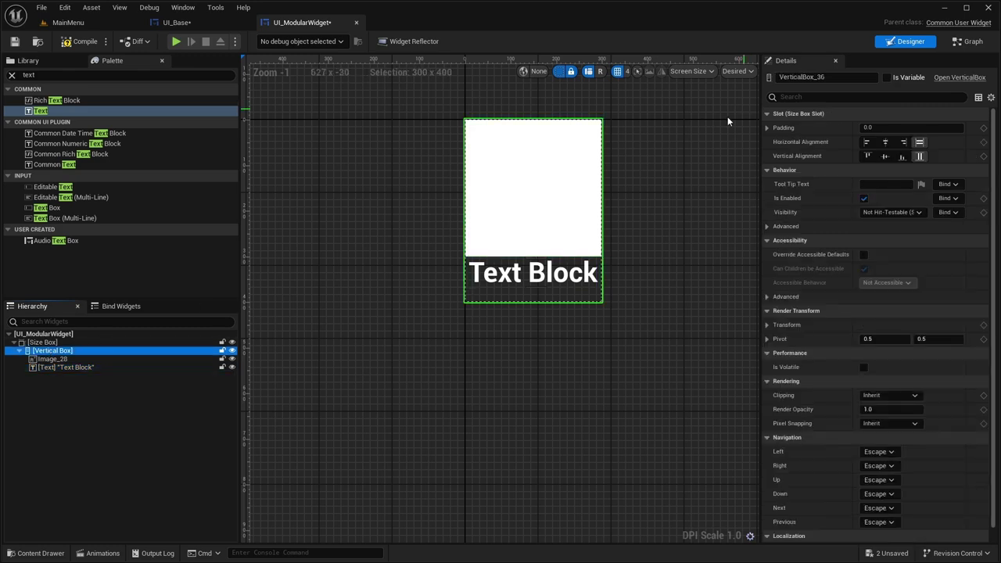
click(42, 342)
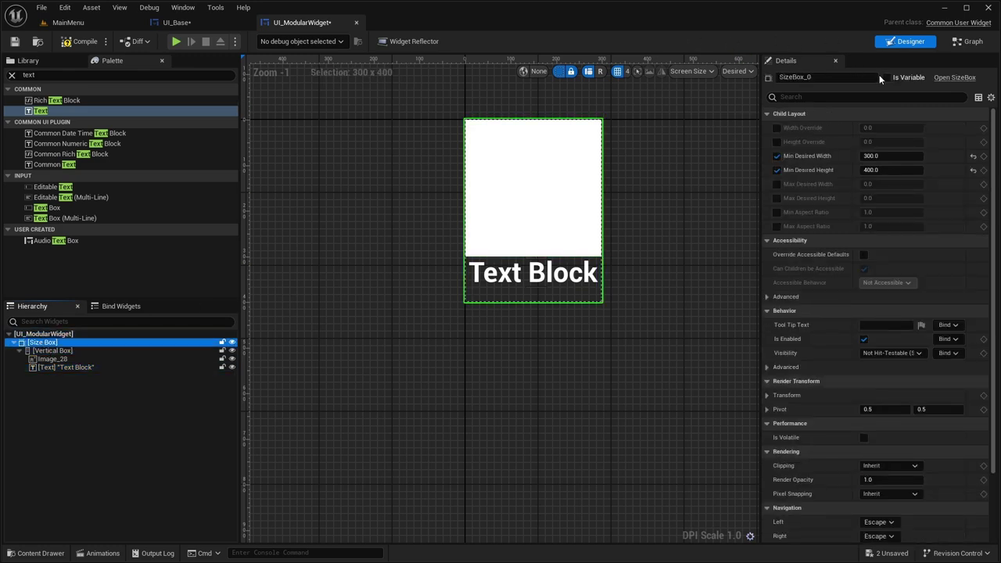
Step: Rename the portrait widget Image_28 to Image
click(53, 358)
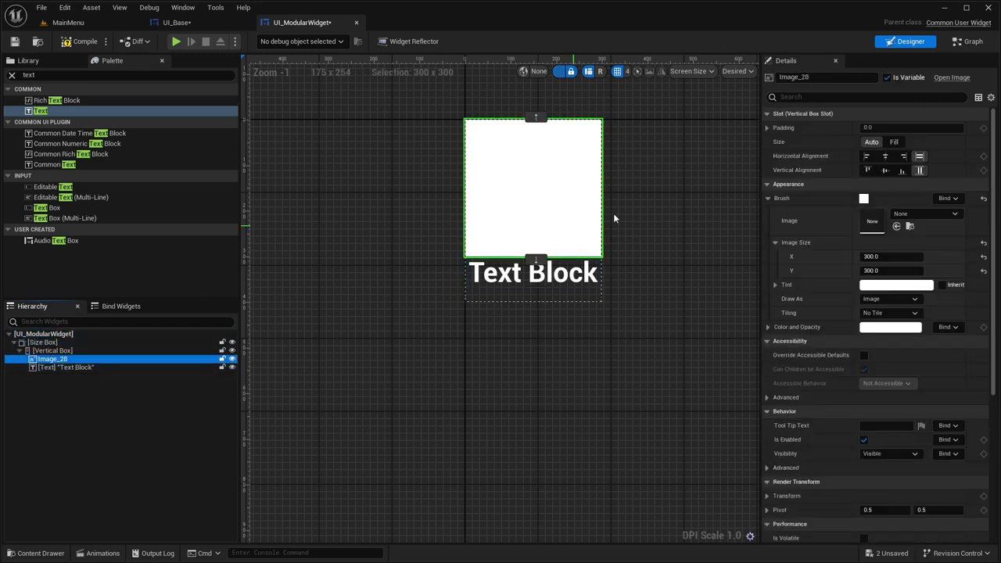
click(799, 76)
shift+click(821, 76)
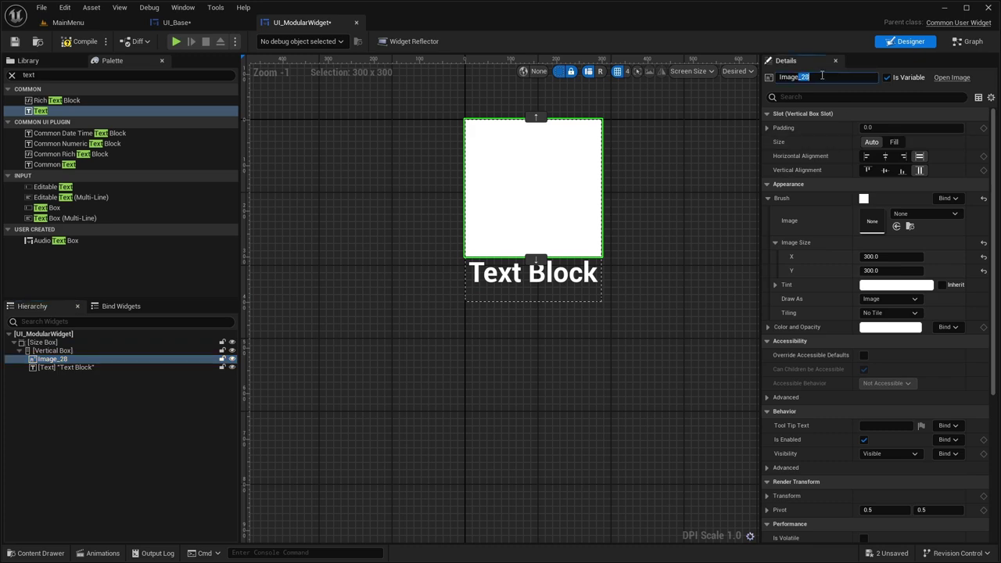
key(BackSpace)
key(Return)
Step: Rename the label widget TextBlock_129 to TextBlock
click(78, 367)
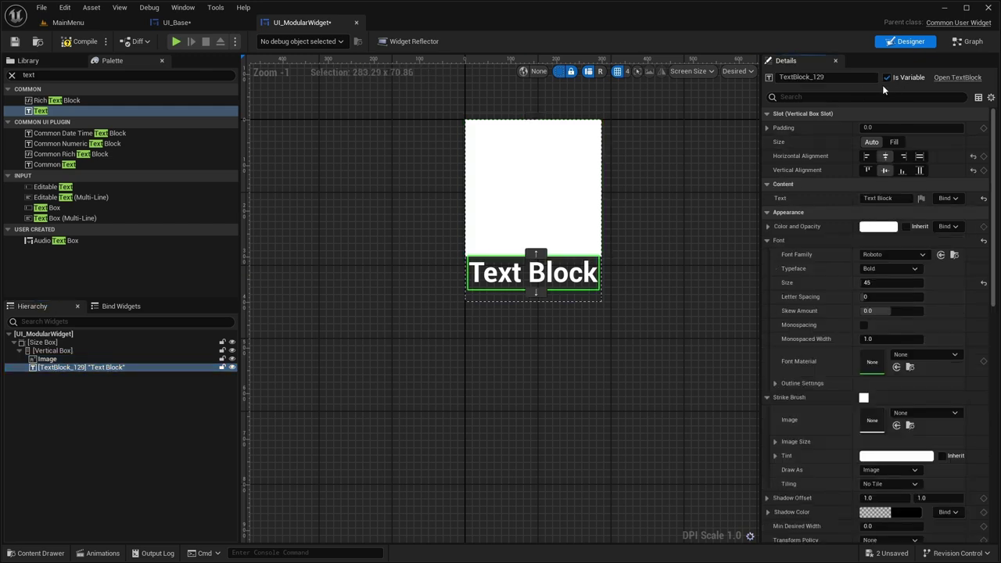
drag(810, 77, 833, 76)
key(BackSpace)
key(Return)
click(42, 375)
click(45, 359)
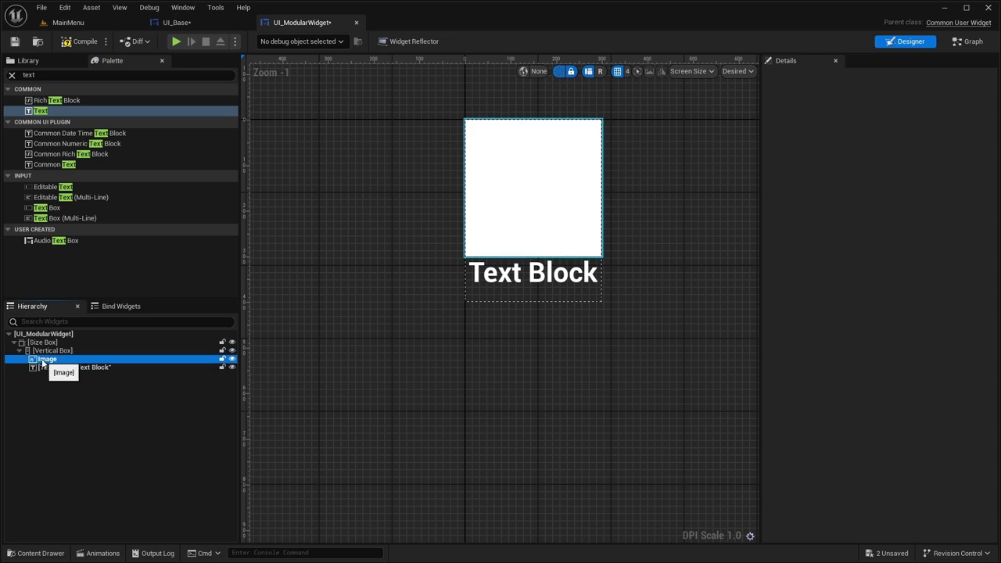
right_drag(697, 123, 693, 105)
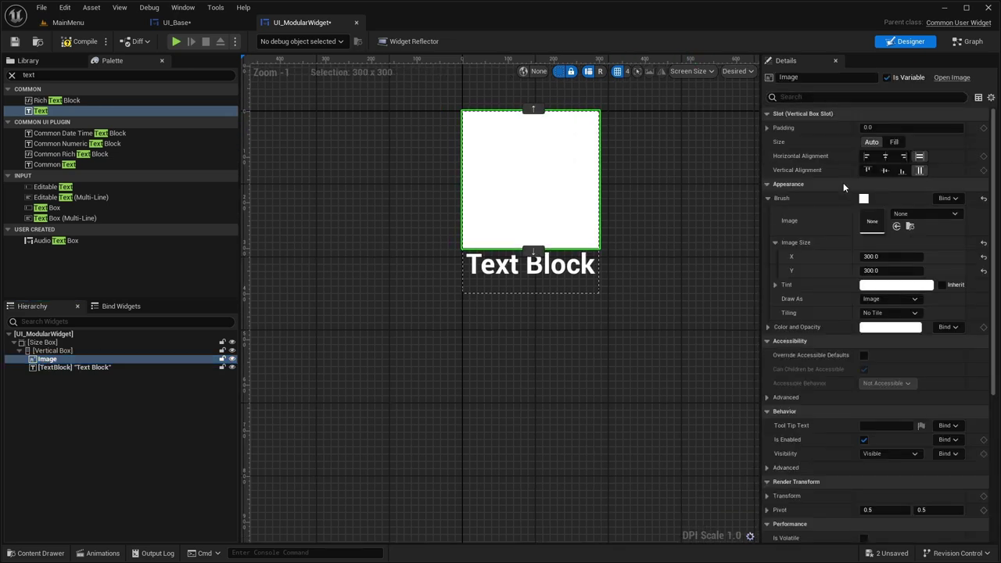
right_drag(628, 242, 618, 247)
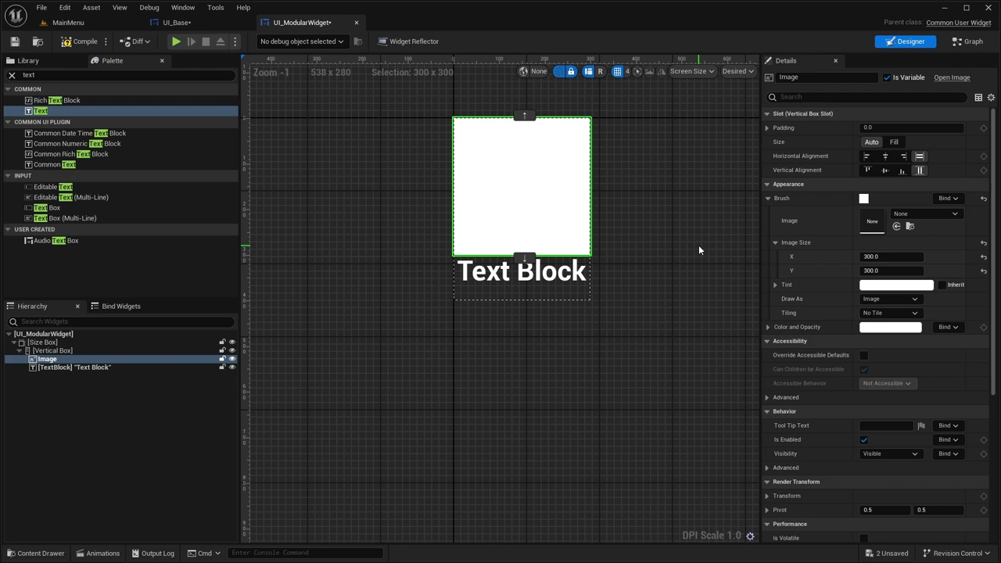
Step: In the event graph, delete the unused Event Construct and Event Tick nodes
click(969, 42)
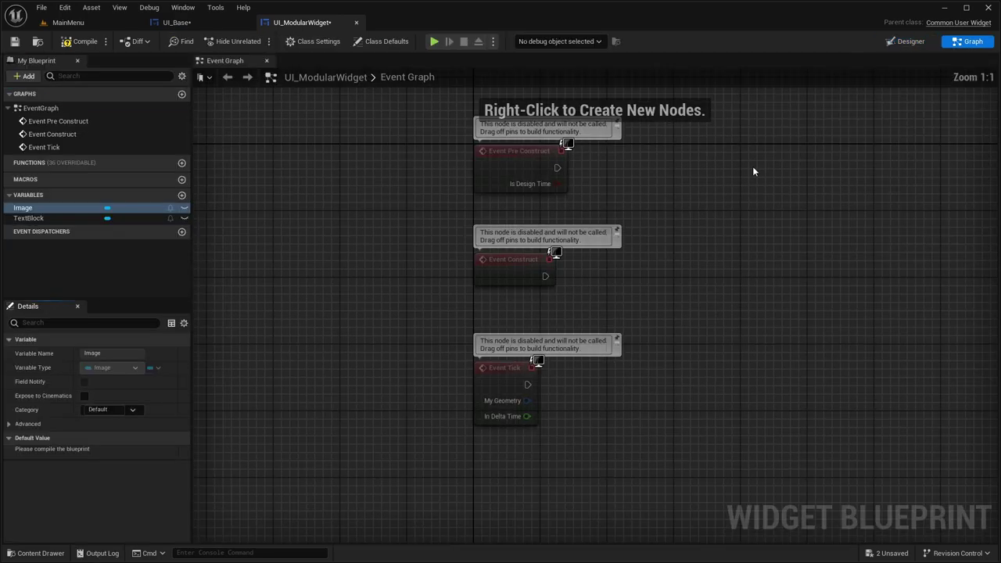
drag(458, 458, 651, 259)
right_drag(651, 260, 539, 265)
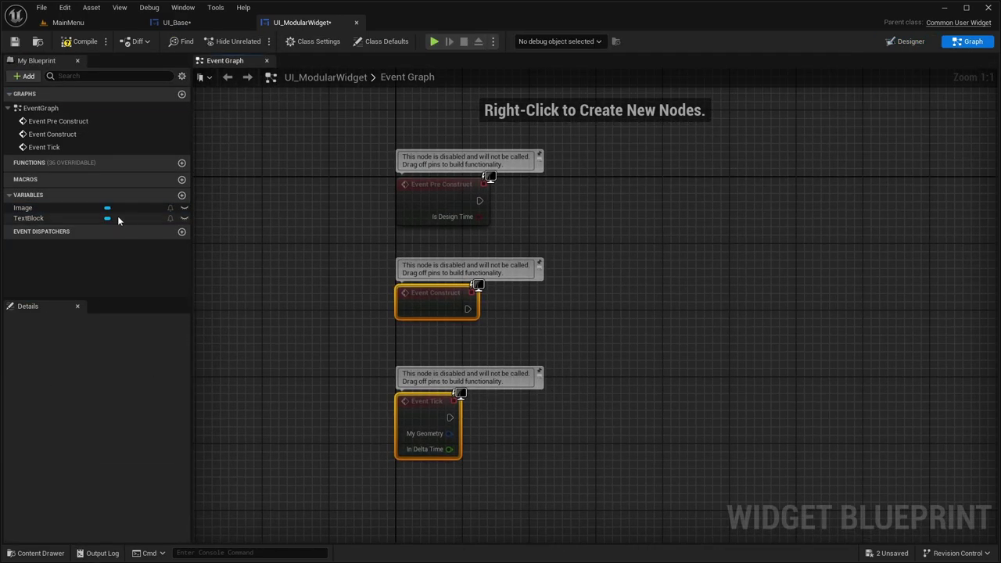
key(Delete)
Step: Add an Image getter and a Set Brush from Texture node driven by Event Pre Construct
drag(27, 181, 503, 148)
click(429, 147)
text(set brush)
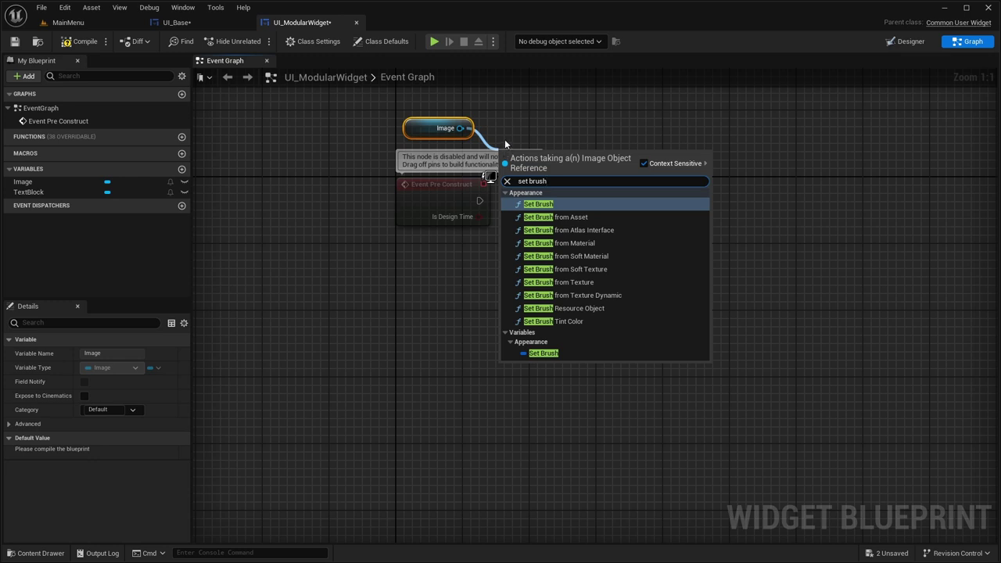
click(632, 286)
mouse_move(555, 169)
mouse_down()
mouse_move(588, 185)
mouse_move(480, 200)
mouse_up()
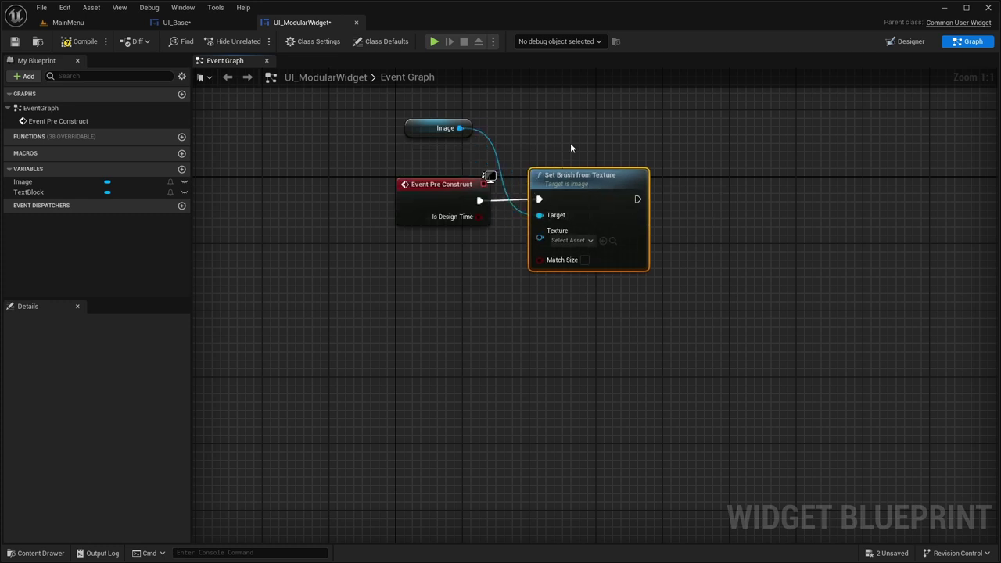
click(570, 144)
right_drag(486, 175, 474, 163)
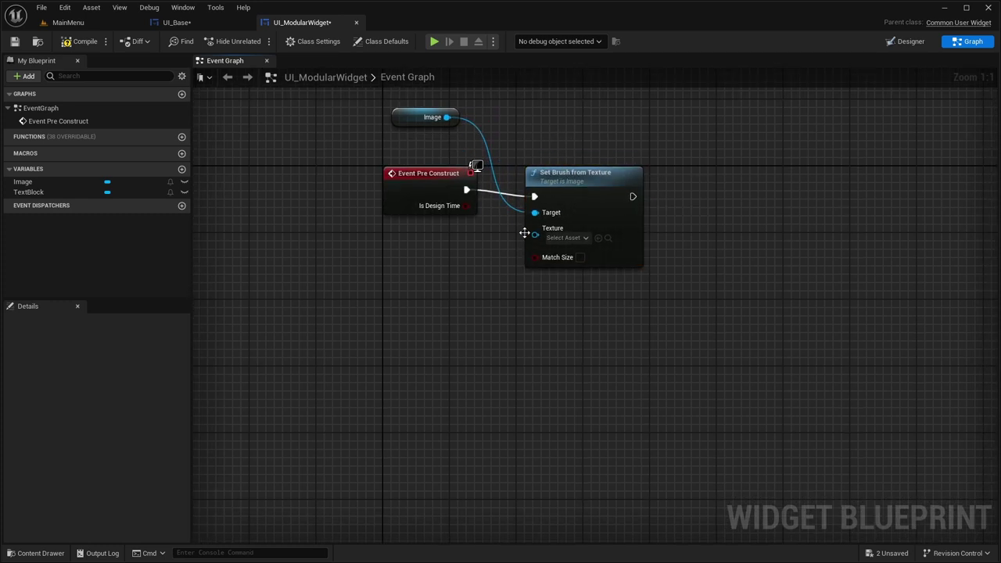
drag(426, 117, 450, 234)
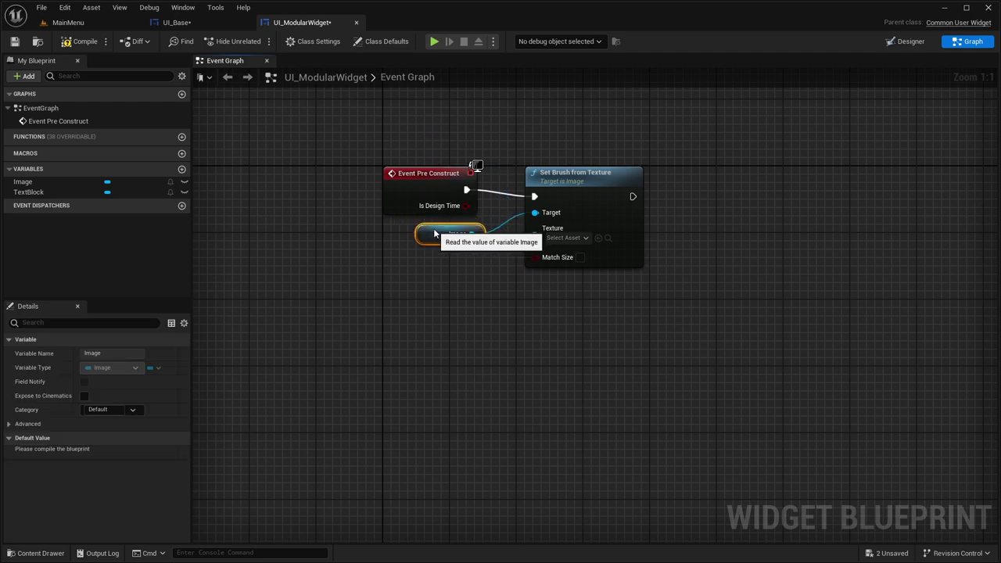
click(509, 152)
right_drag(509, 152, 490, 148)
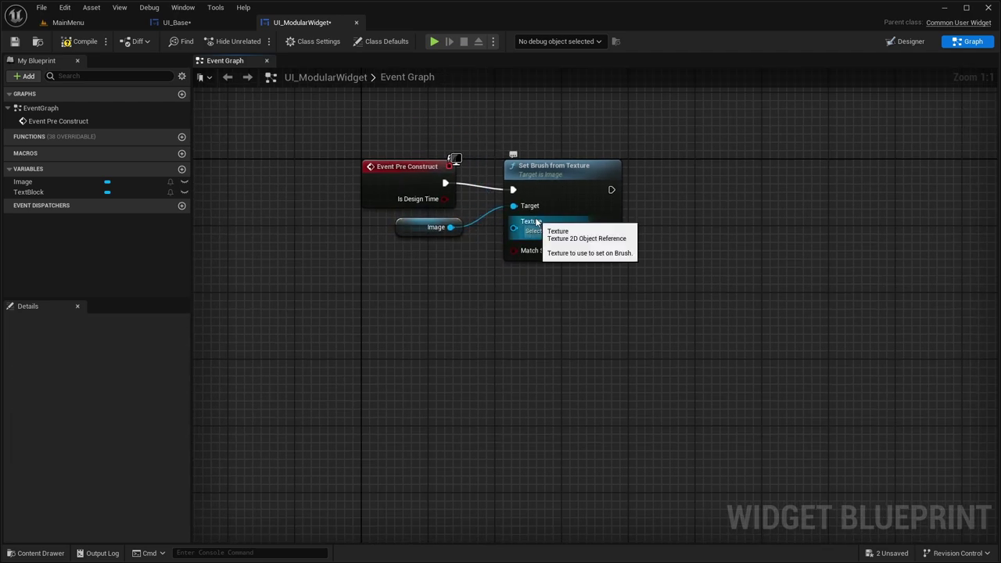
Step: Promote Set Brush from Texture's Texture input to a variable
right_click(511, 226)
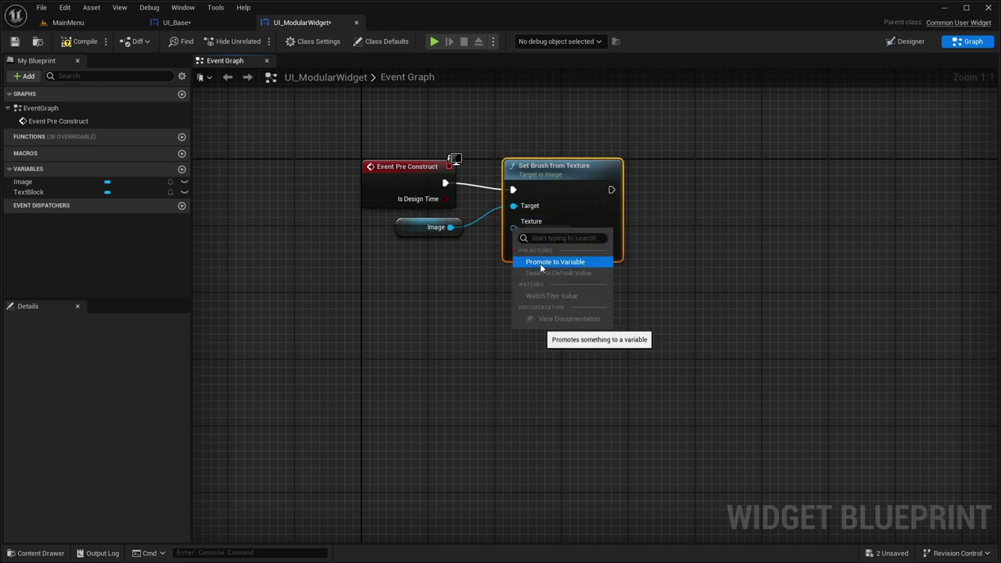
right_click(515, 224)
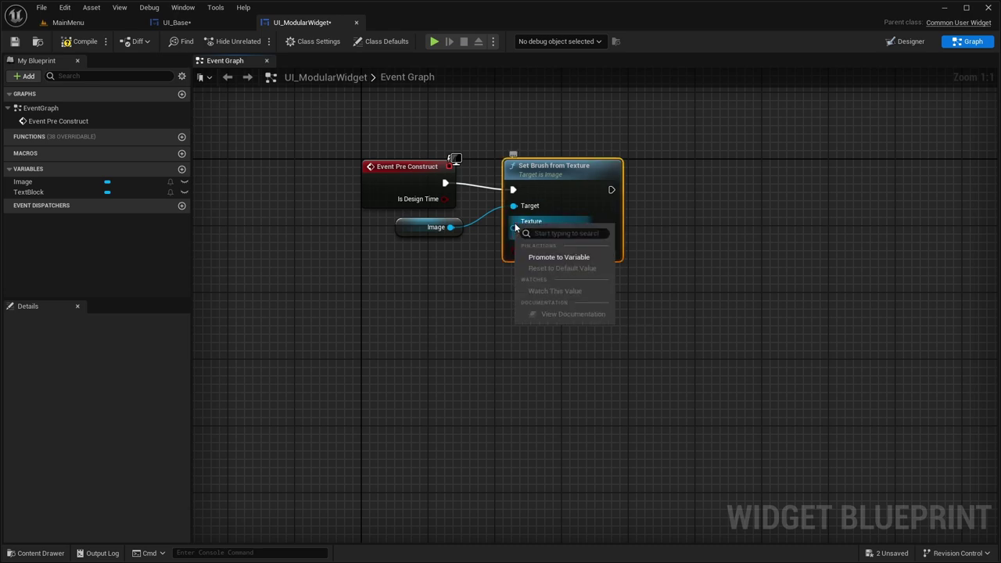
click(543, 257)
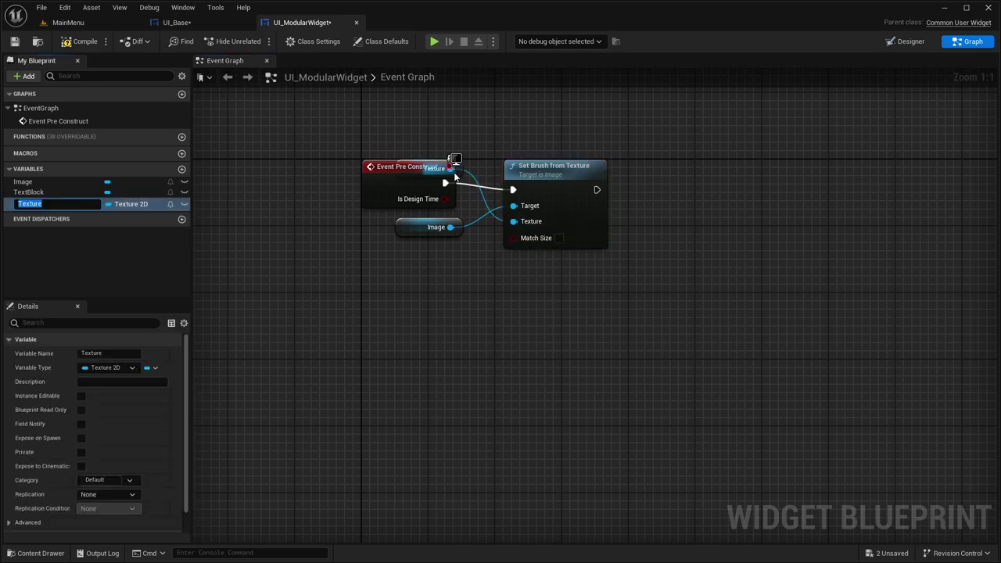
drag(457, 170, 467, 253)
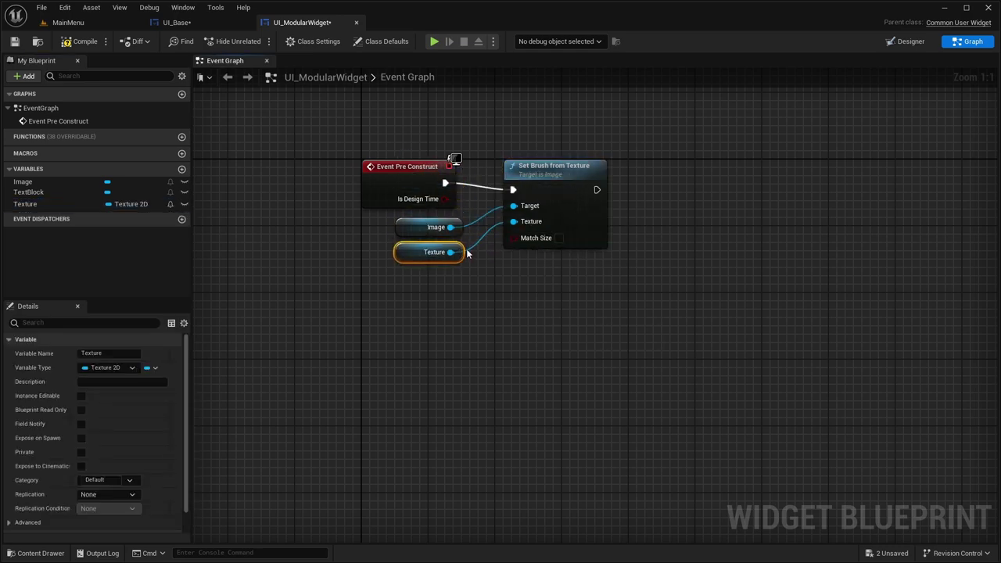
click(499, 257)
right_drag(499, 257, 512, 263)
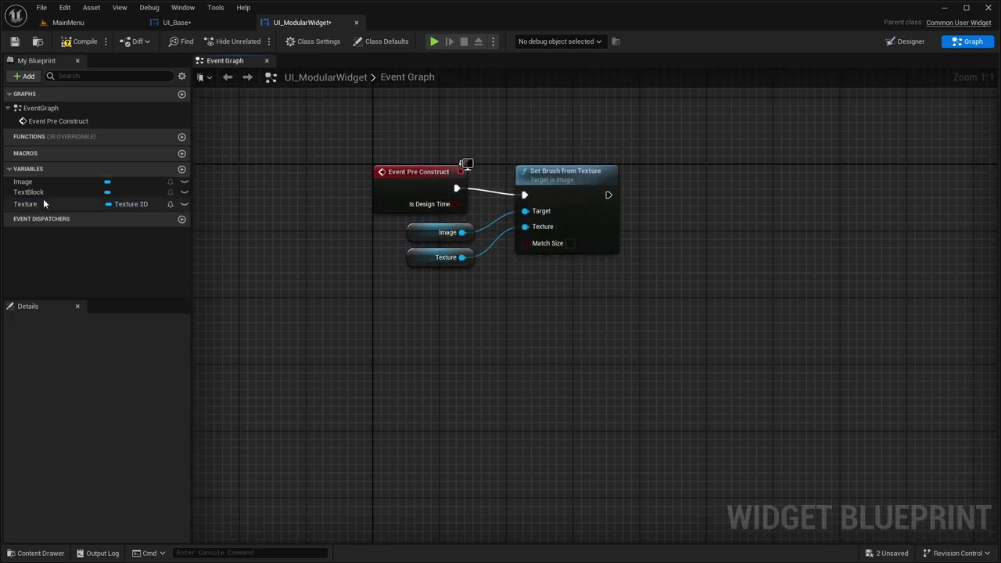
Step: Make the Texture variable Instance Editable and Expose on Spawn
click(413, 255)
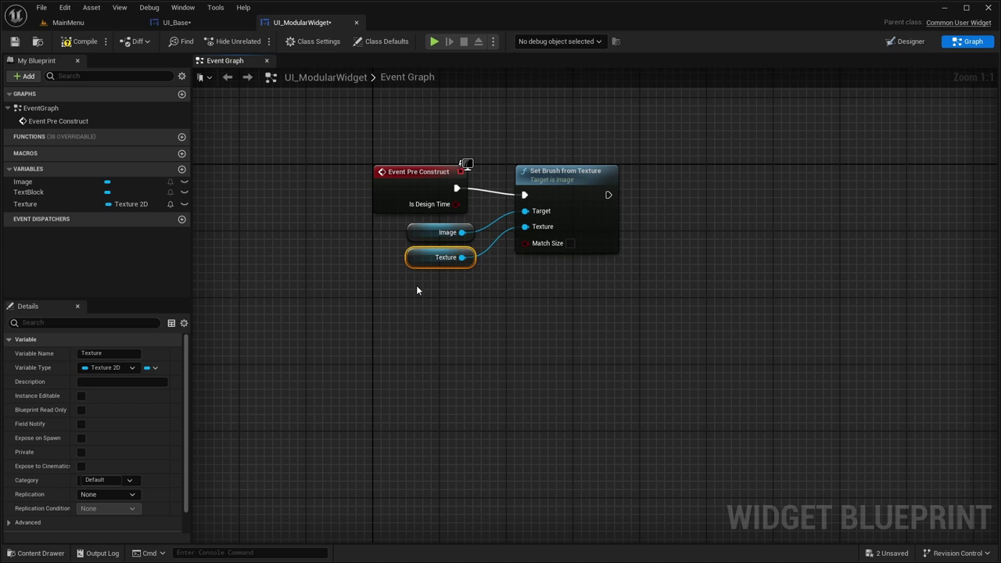
click(82, 396)
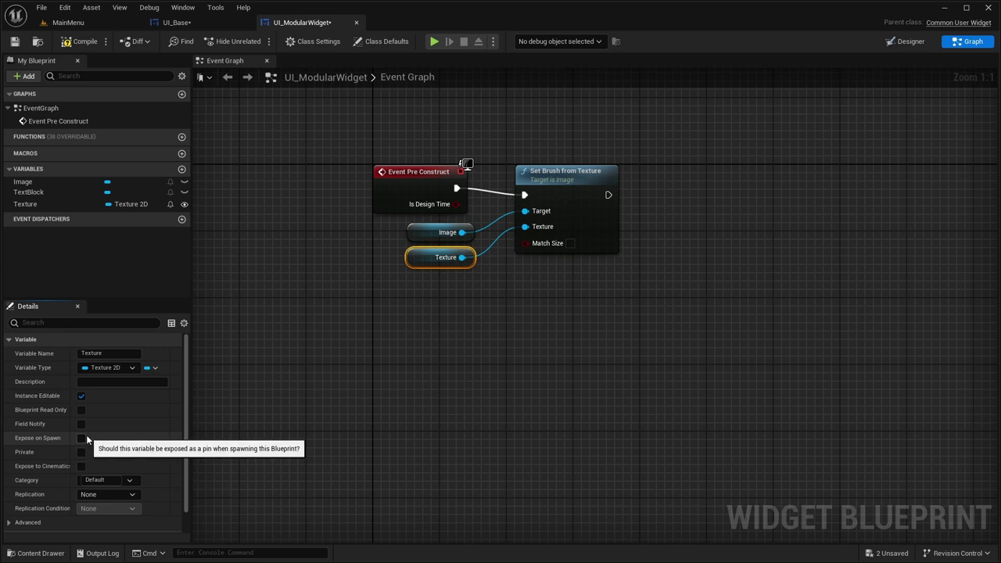
click(82, 438)
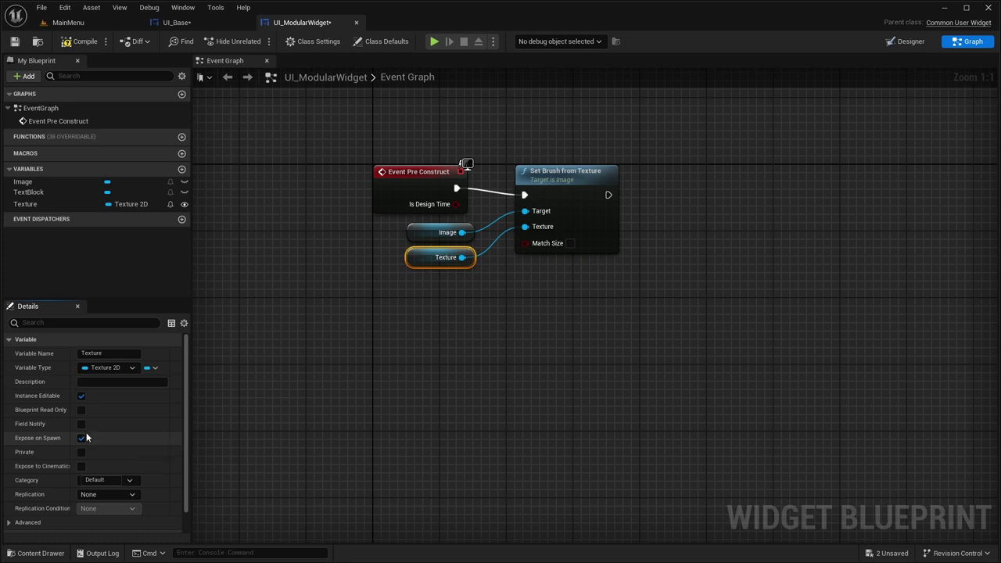
right_drag(401, 296, 392, 298)
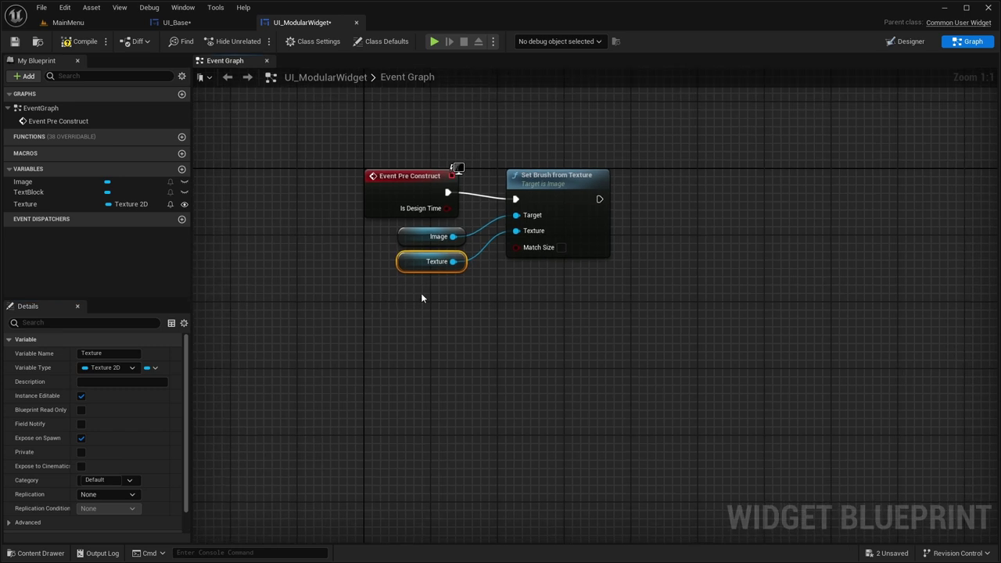
right_drag(505, 275, 490, 254)
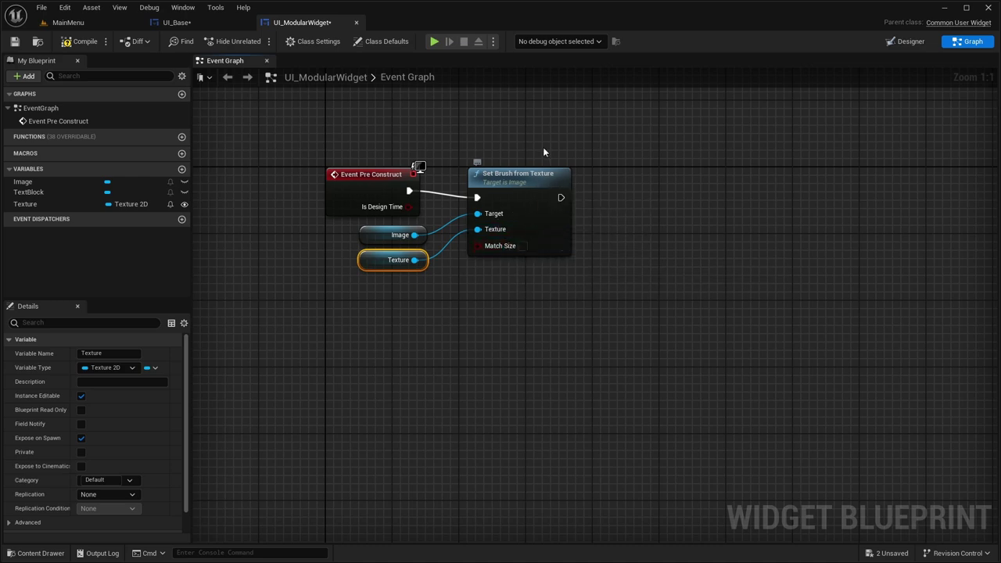
right_drag(538, 140, 513, 130)
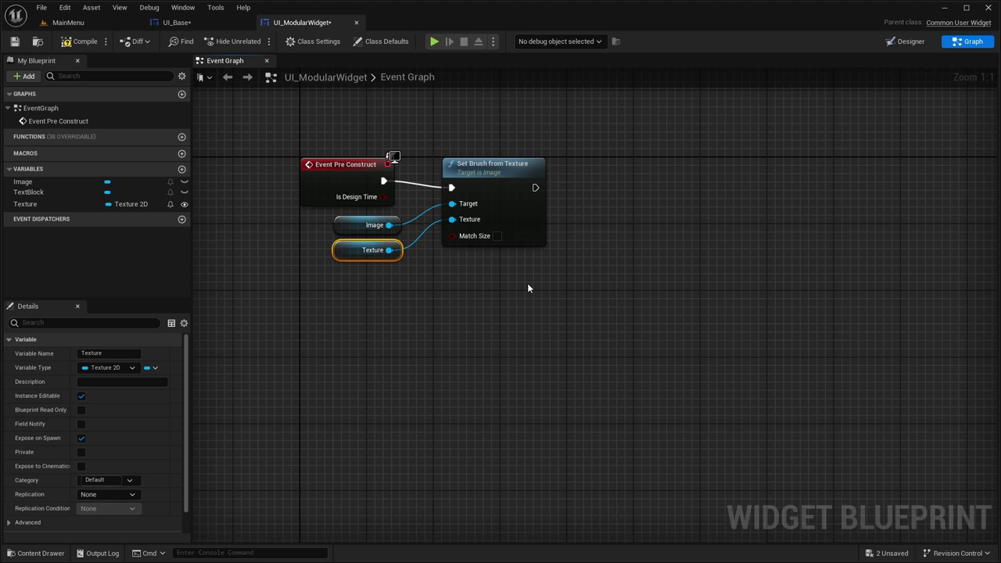
right_drag(528, 287, 513, 290)
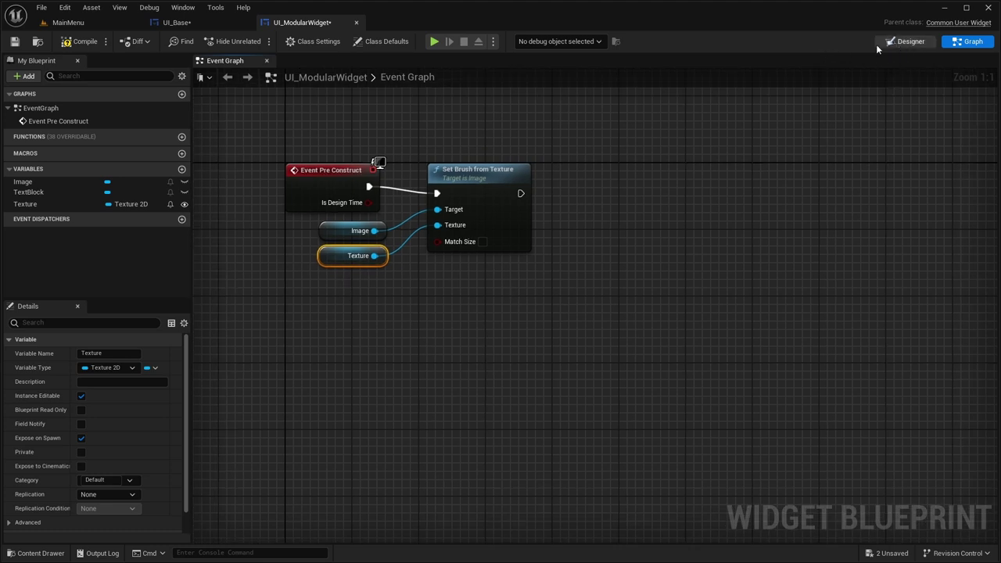
Step: Rename the TextBlock widget to Name in the Designer
click(904, 41)
click(68, 367)
right_drag(469, 284, 416, 233)
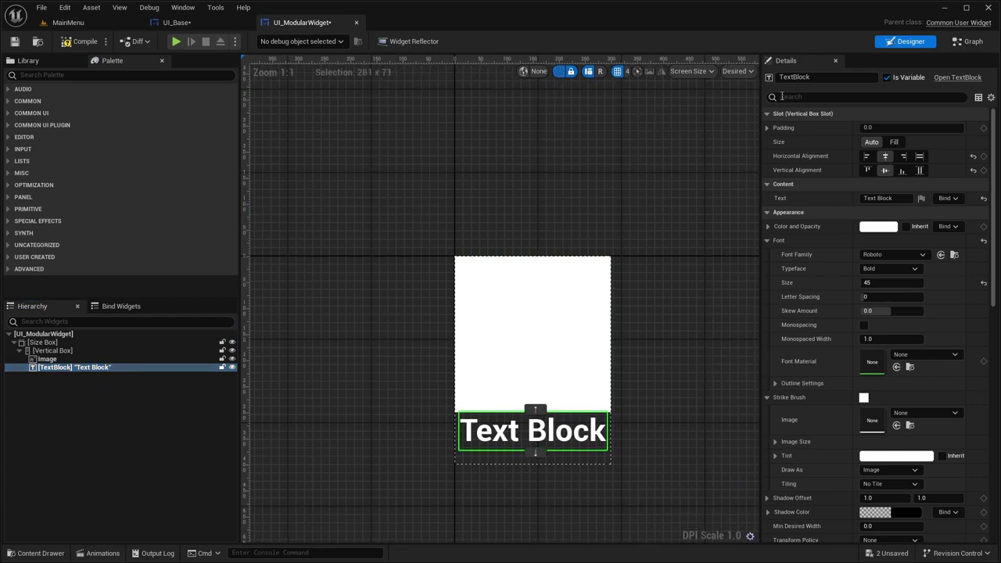
double_click(817, 77)
text(Name)
key(Return)
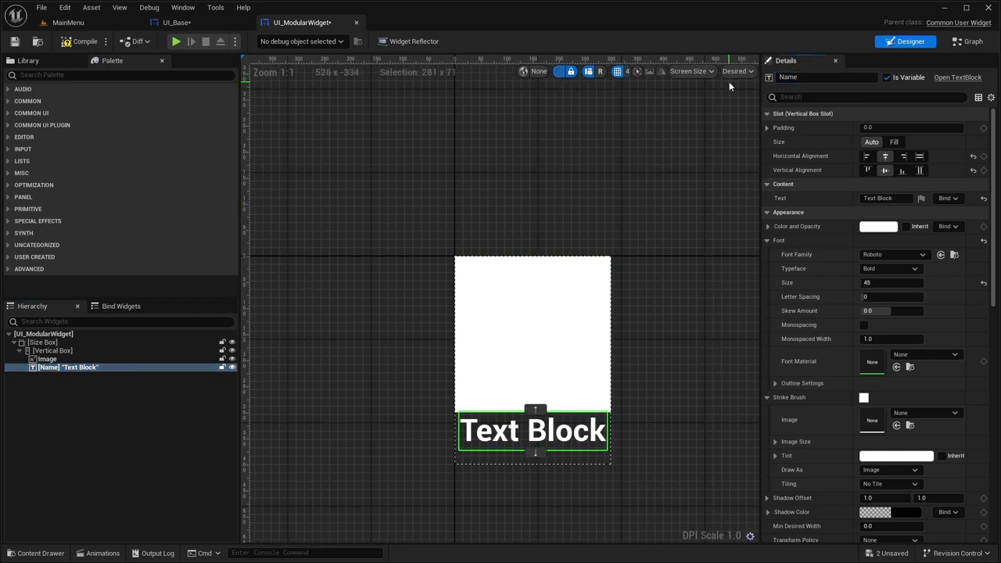
click(968, 42)
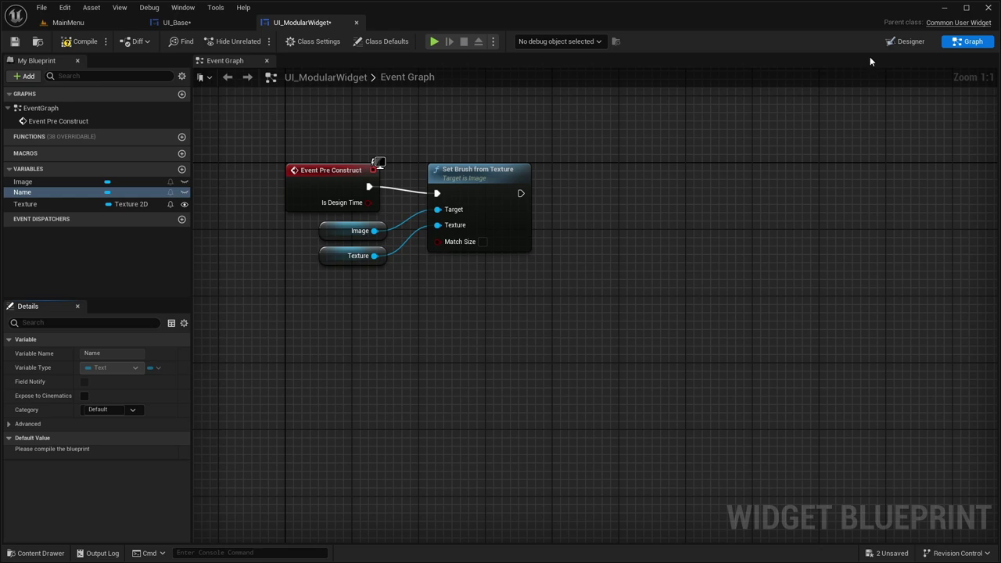
Step: Rename the text block widget to Text
right_drag(602, 125, 551, 130)
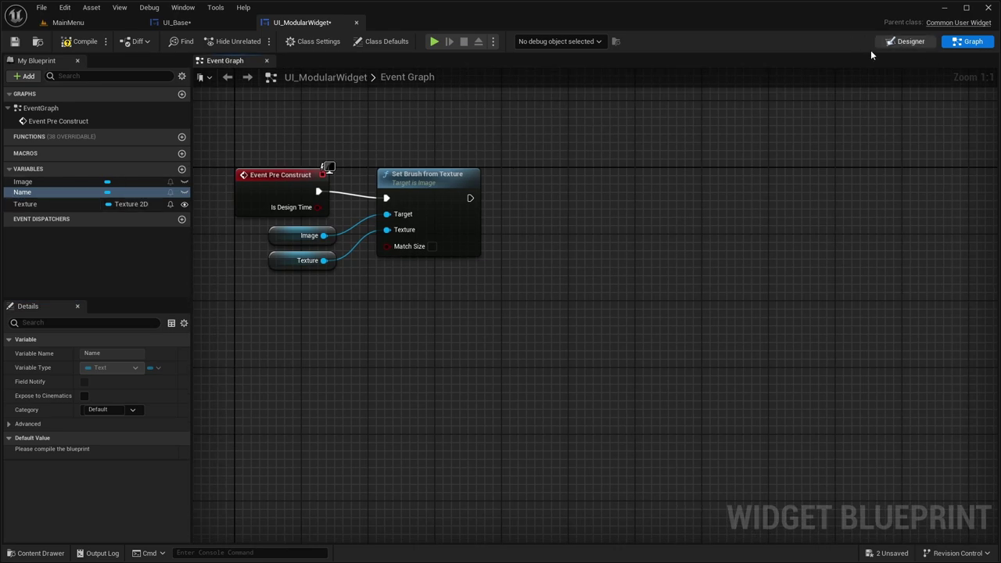
click(907, 42)
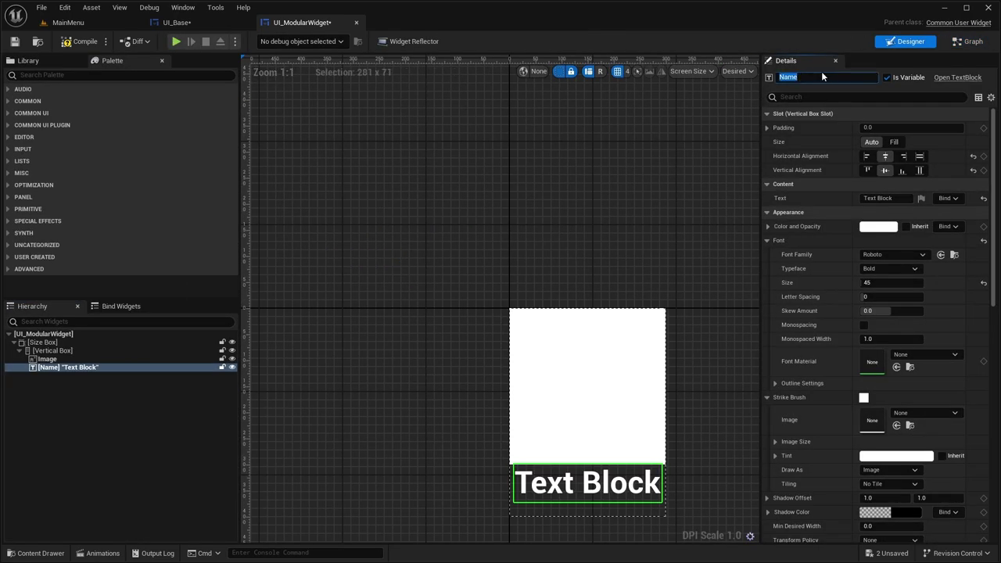
text(Text)
key(Return)
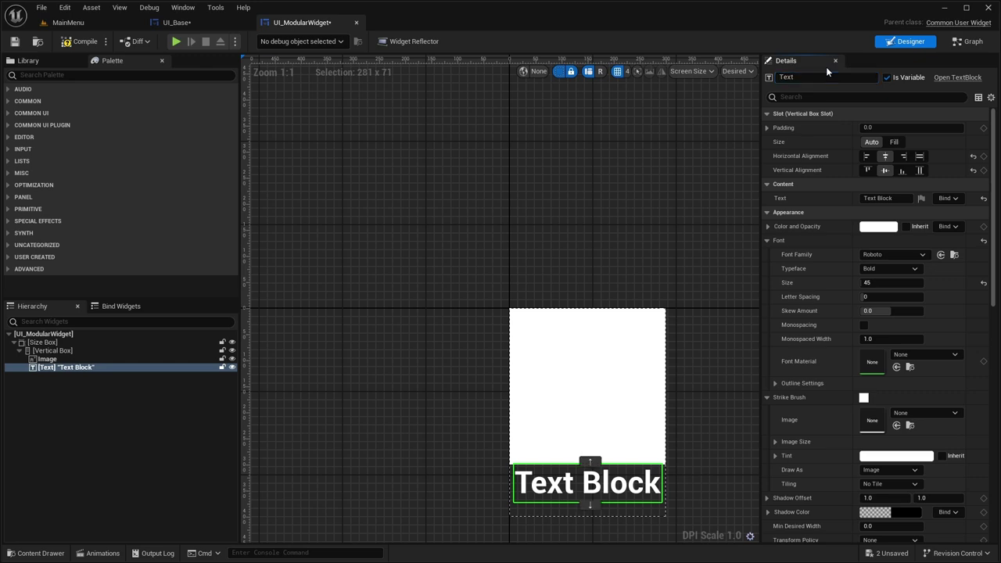
Step: Add a Text getter and a SetText node that runs after Set Brush from Texture
click(967, 42)
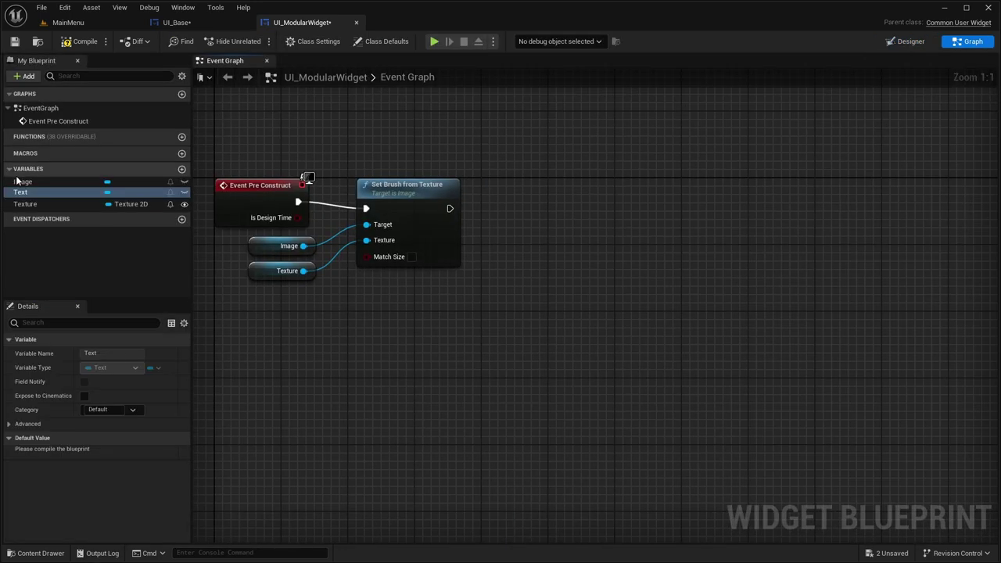
ctrl+drag(24, 193, 486, 255)
right_drag(547, 313, 525, 313)
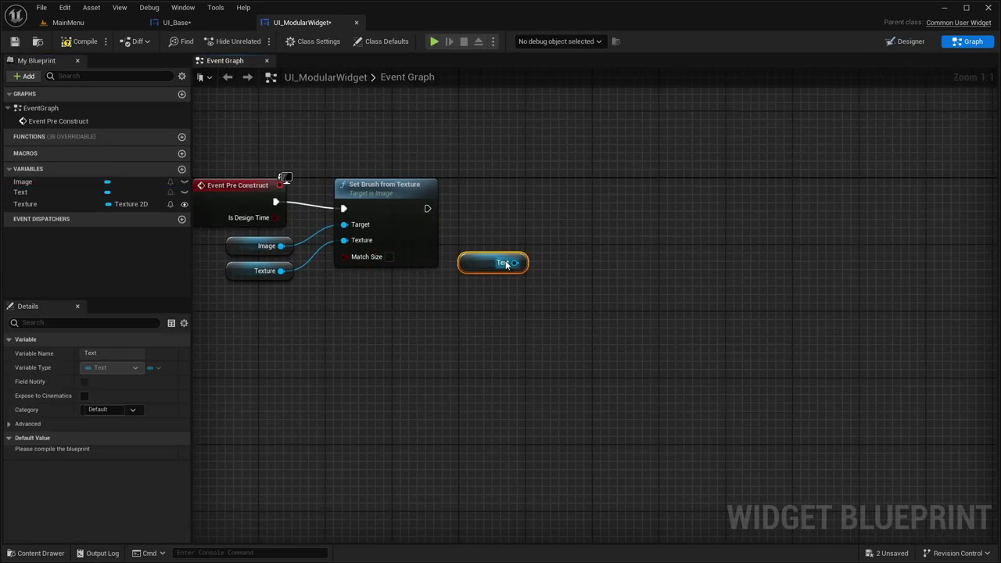
drag(515, 262, 565, 225)
text(set text)
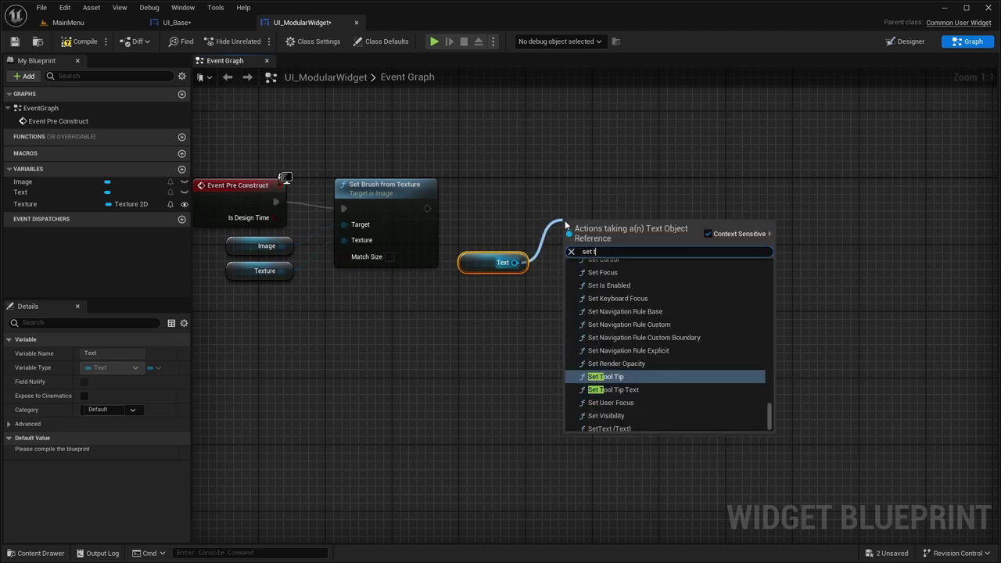
click(611, 425)
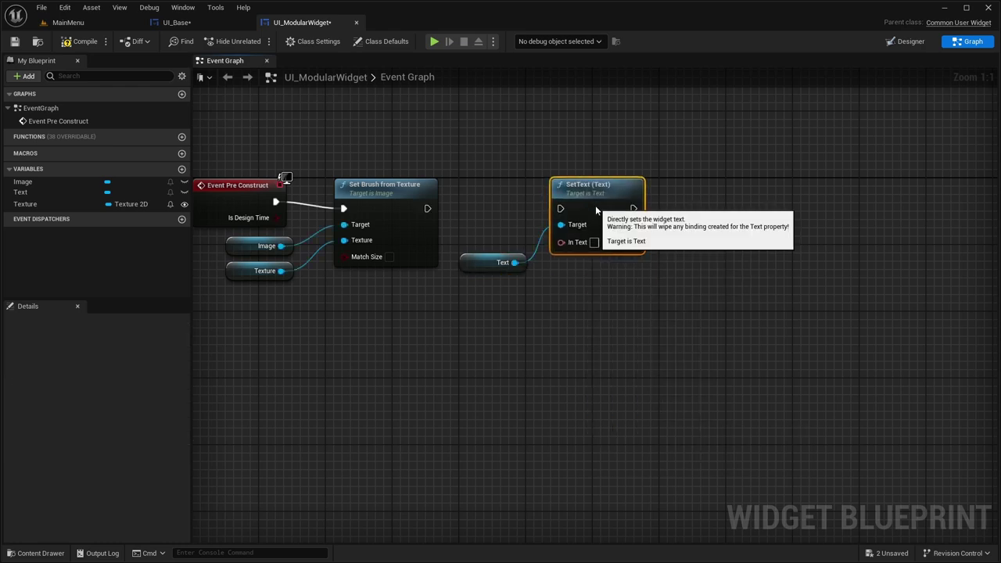
drag(560, 208, 428, 208)
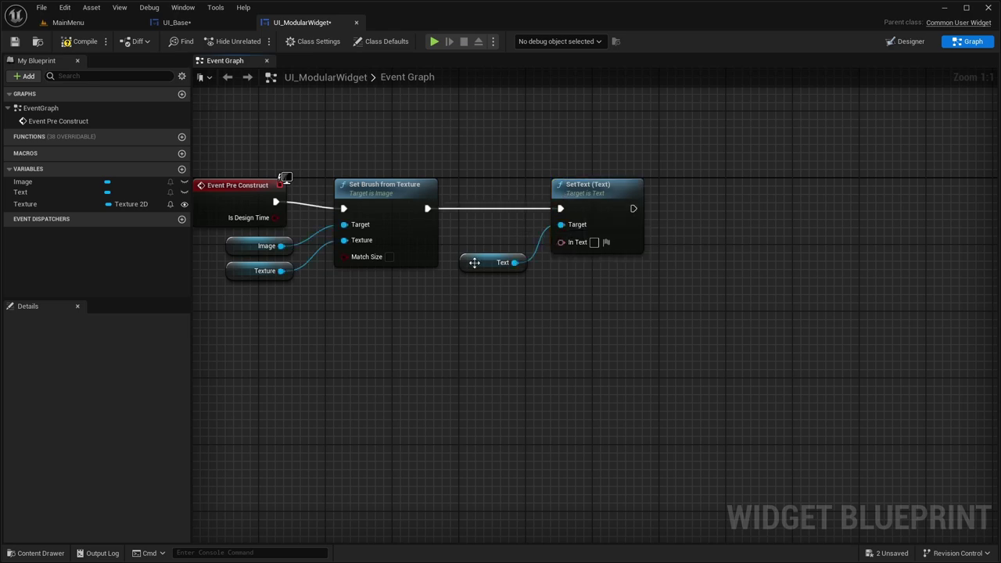
drag(475, 263, 466, 228)
right_drag(323, 284, 397, 262)
drag(491, 265, 507, 281)
Step: Promote SetText's In Text input to a variable named Name
right_click(652, 220)
click(674, 254)
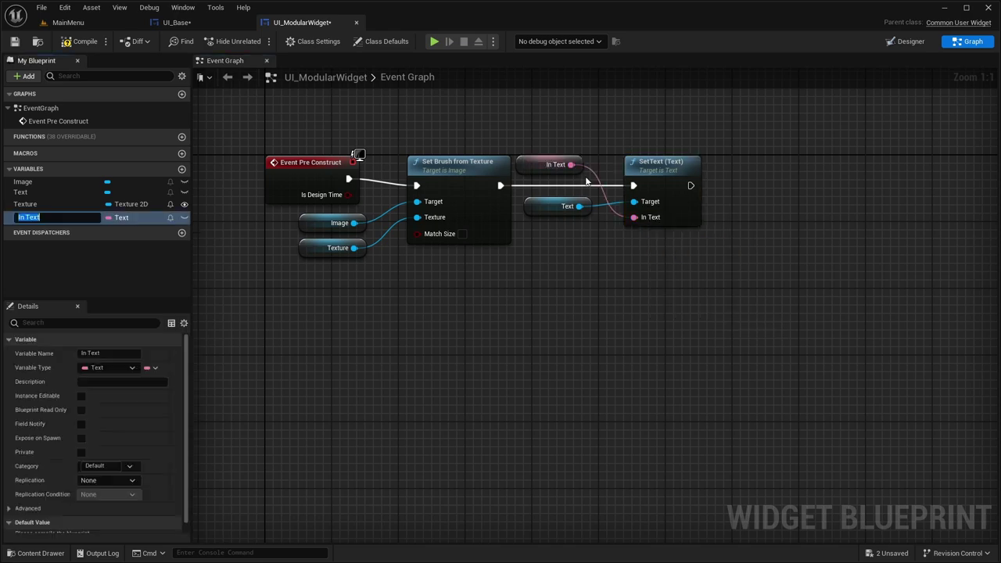
drag(538, 171, 555, 237)
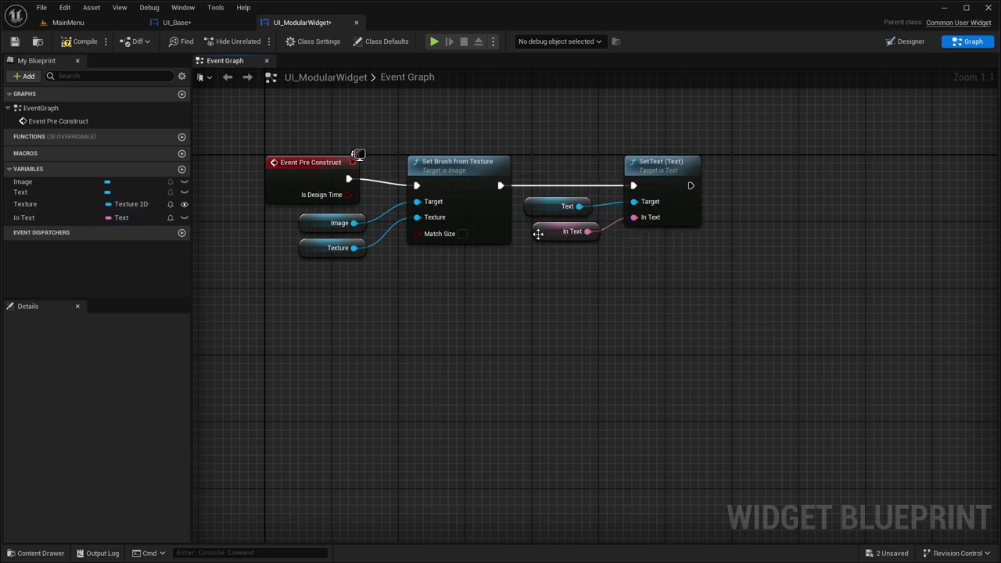
click(105, 353)
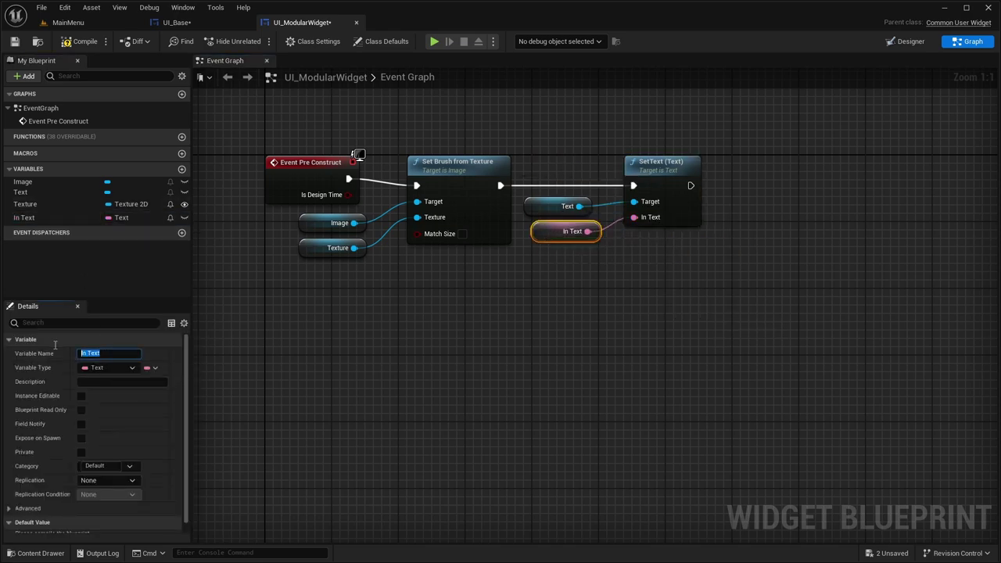
text(Name)
key(Return)
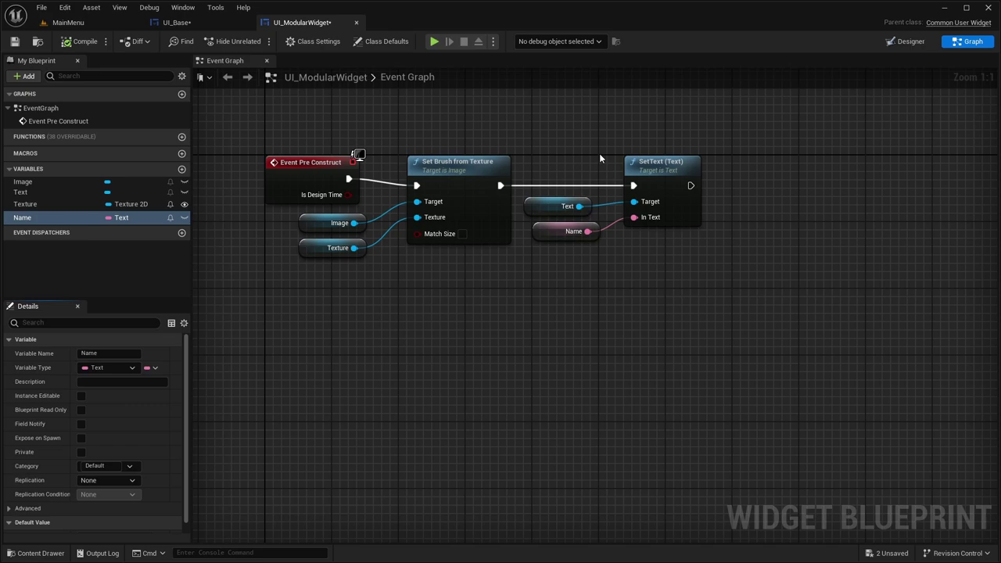
right_drag(488, 101, 498, 127)
drag(299, 184, 282, 191)
right_drag(474, 275, 441, 274)
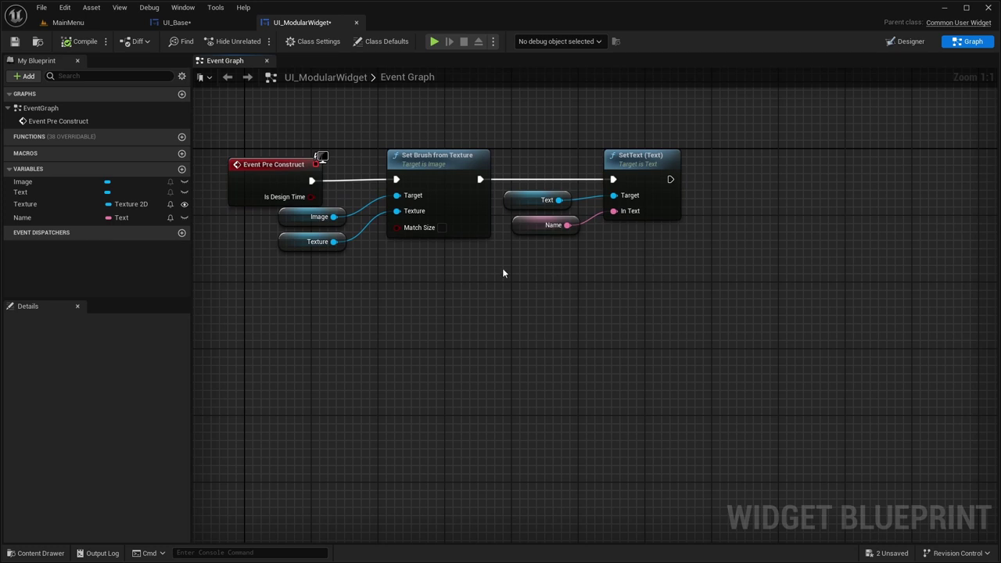
Step: Make Name Instance Editable and Expose on Spawn, then save the widget blueprint
click(518, 229)
drag(394, 276, 317, 220)
drag(624, 275, 513, 227)
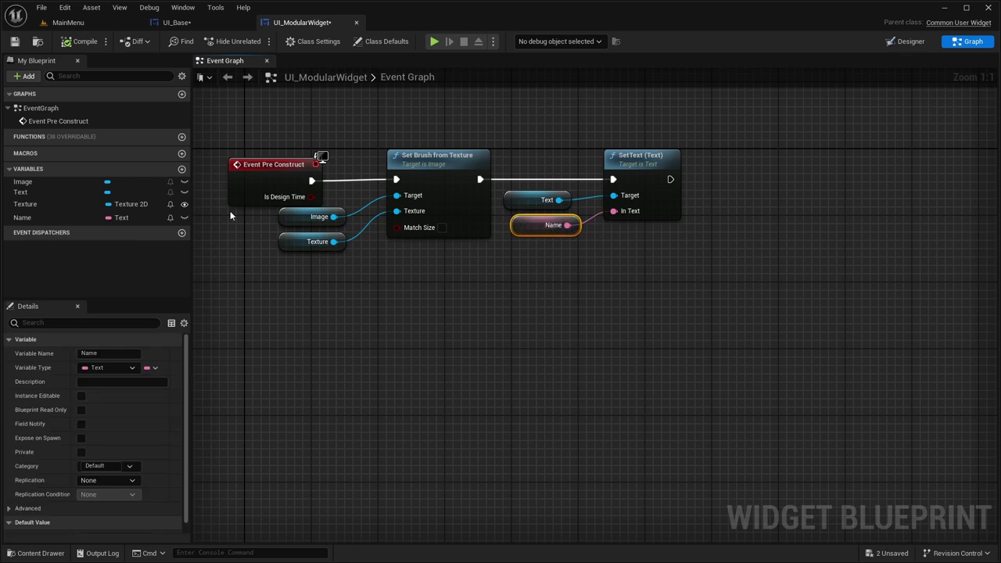
click(54, 218)
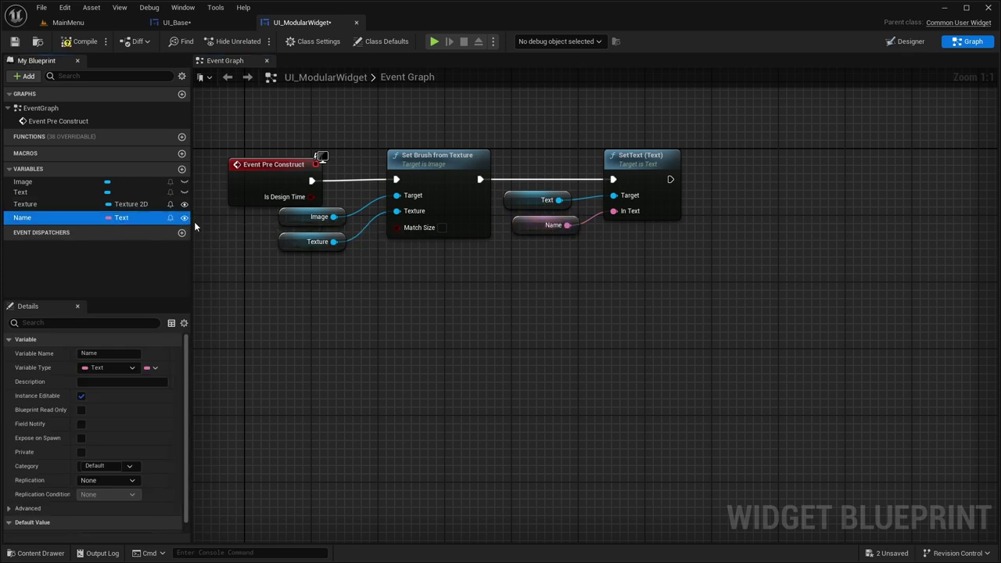
click(81, 438)
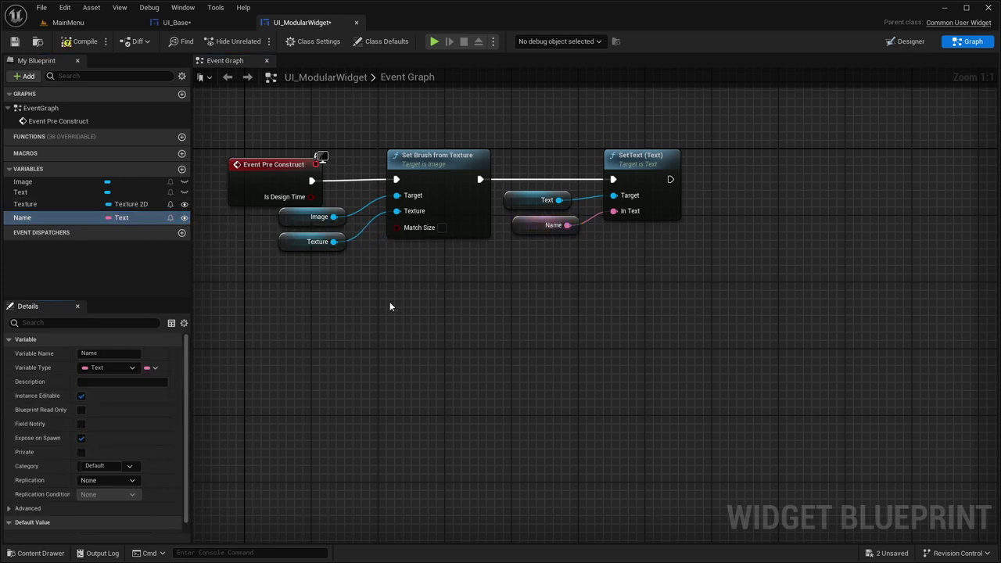
click(13, 41)
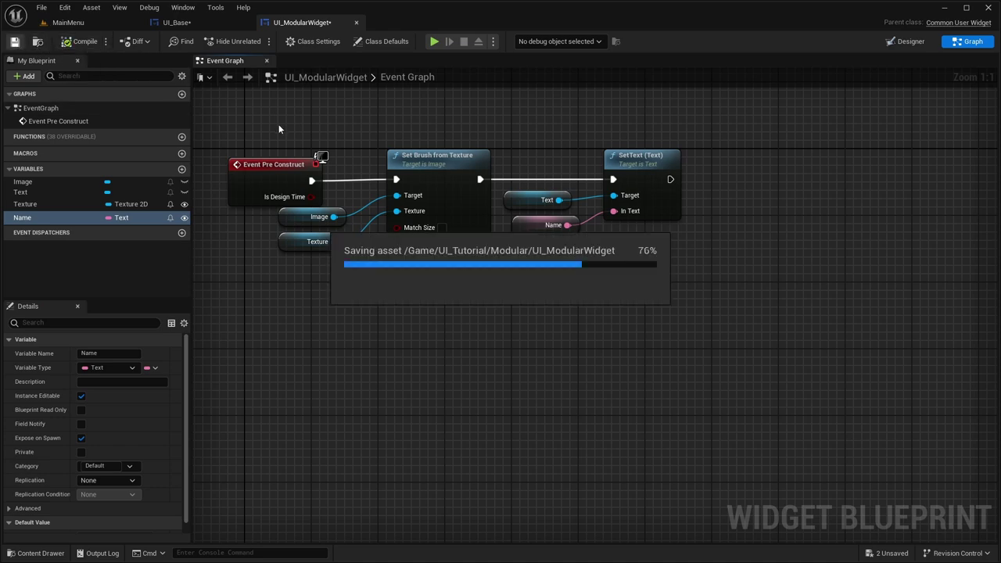
click(904, 41)
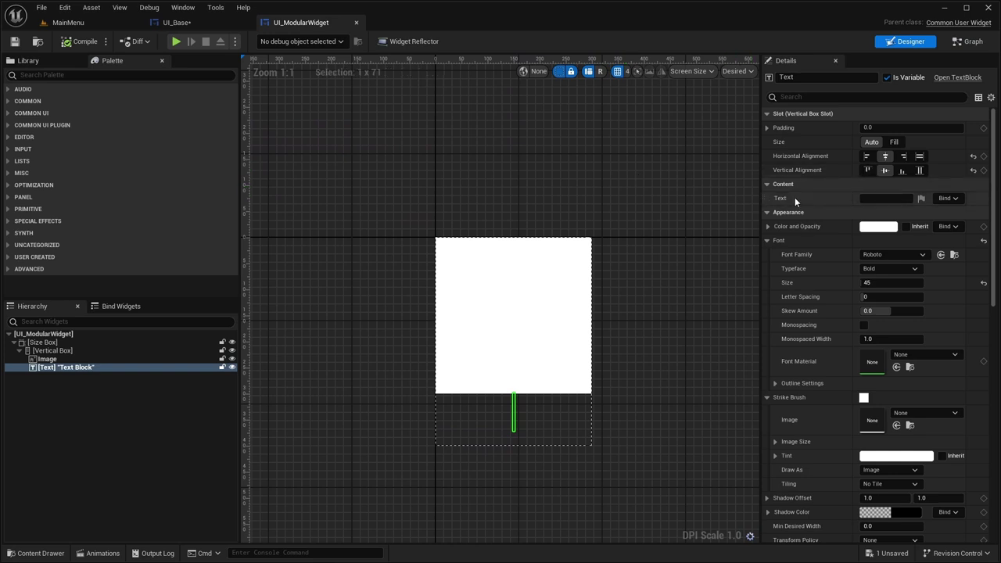
Step: Check the Texture variable in the graph, then select the UI_ModularWidget root to show its Texture and Name defaults
click(767, 213)
click(771, 212)
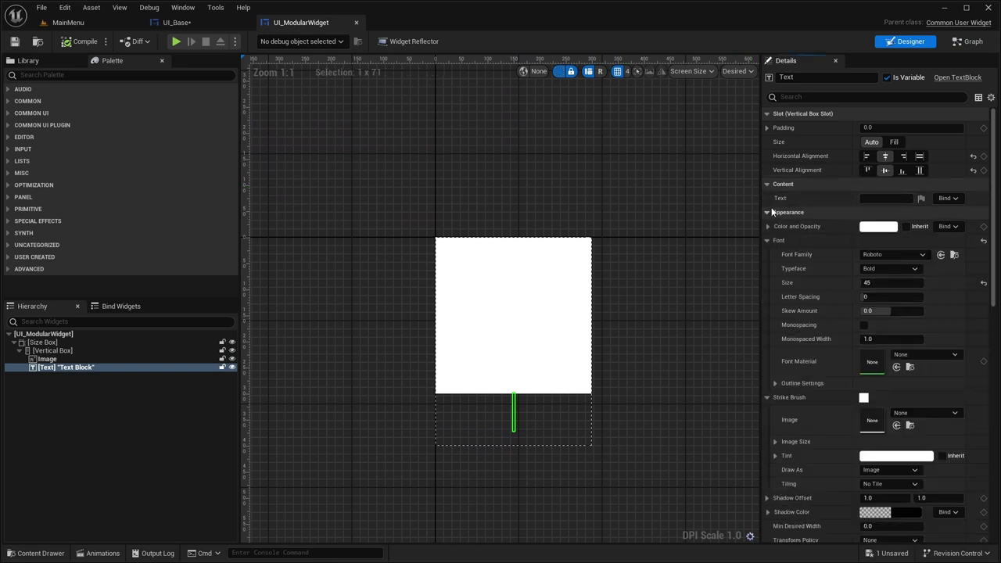
click(967, 41)
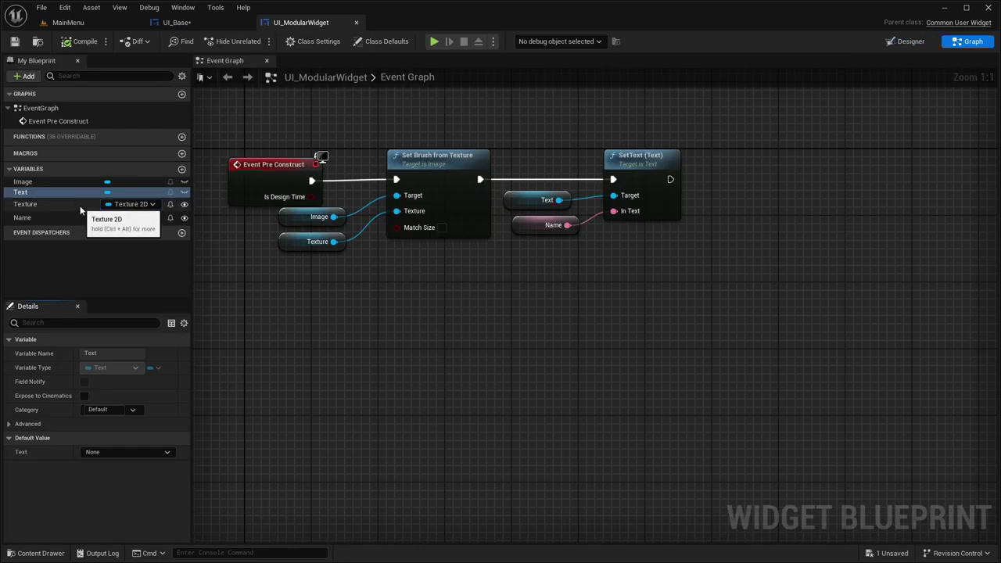
click(129, 204)
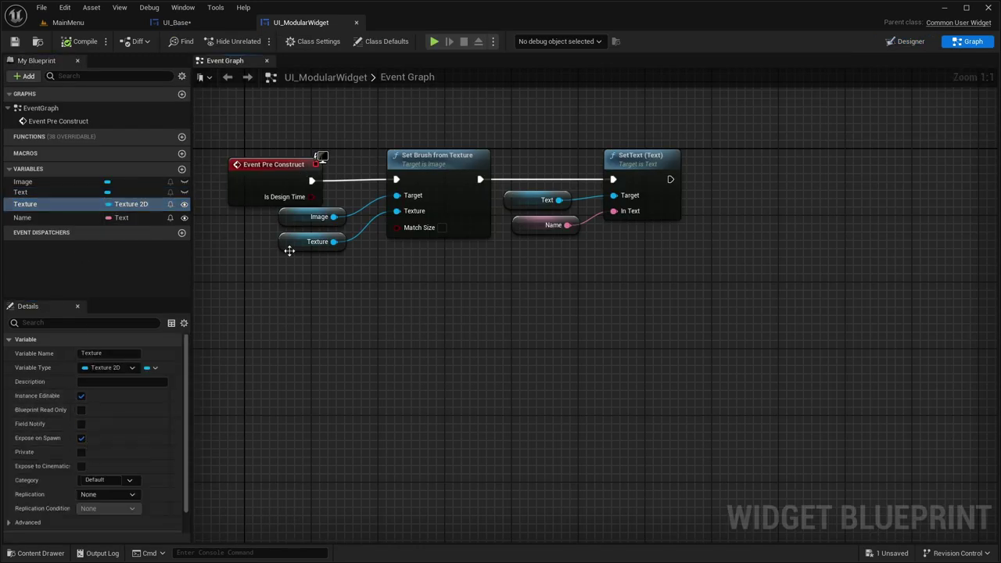
click(287, 244)
click(895, 42)
click(86, 334)
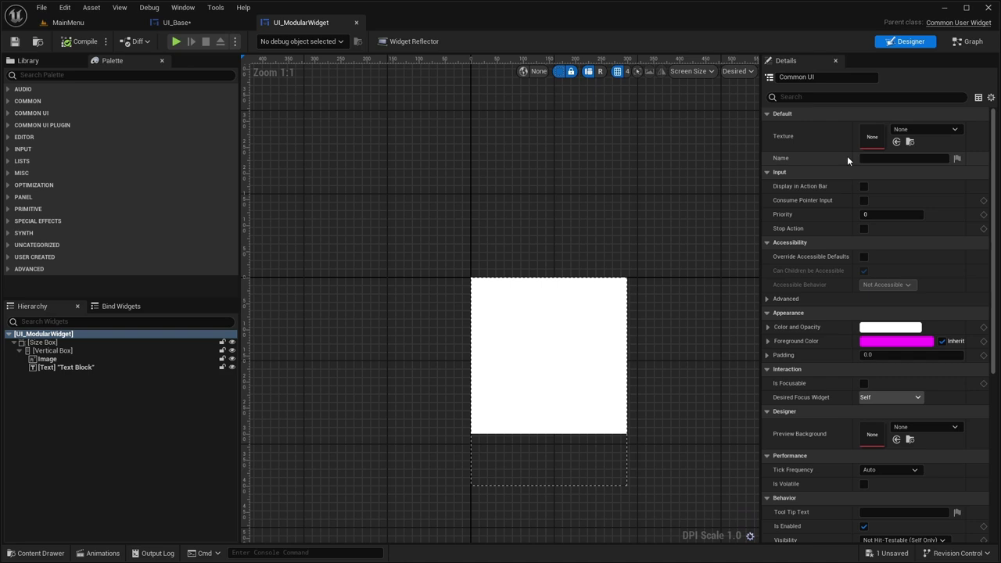
Step: Set the Texture default, trying Aatrox and Akali before settling on Alistar
click(900, 129)
click(891, 261)
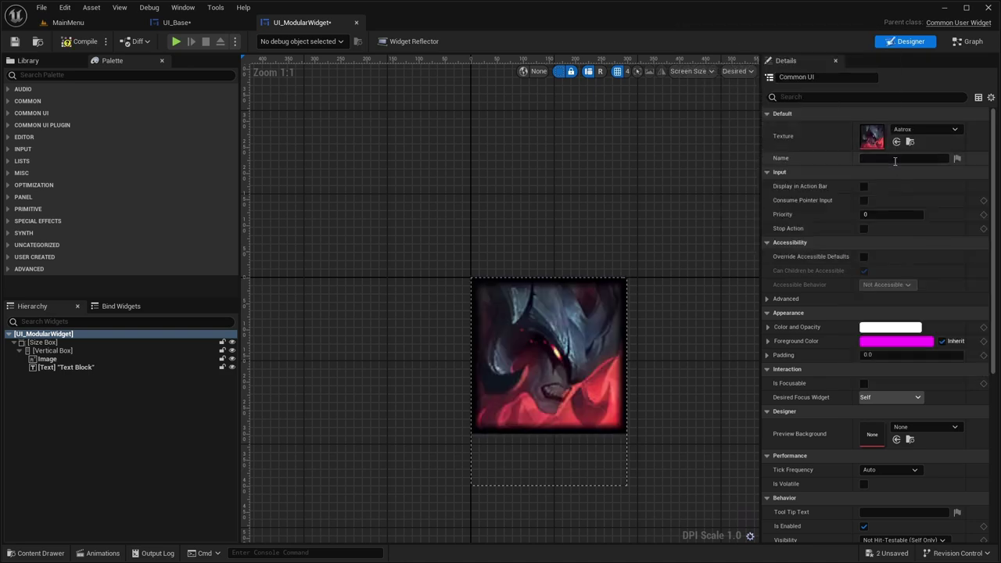
click(900, 130)
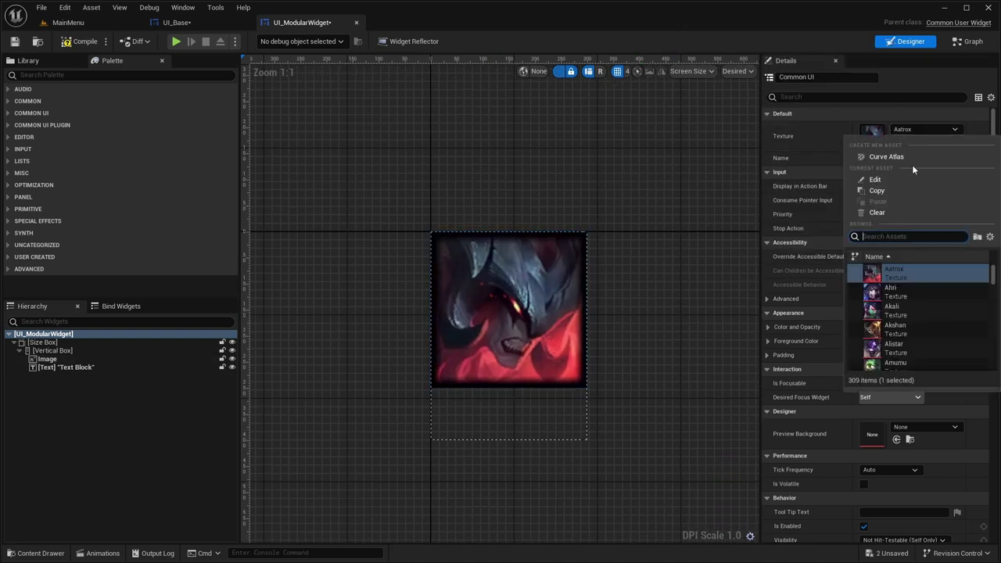
click(891, 291)
click(896, 131)
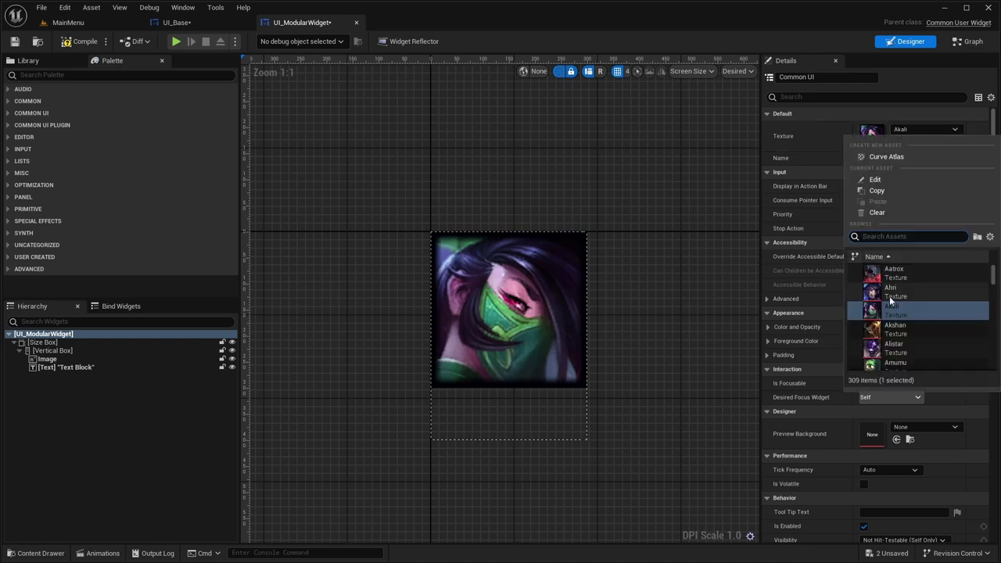
click(891, 351)
scroll(826, 233, down, 3)
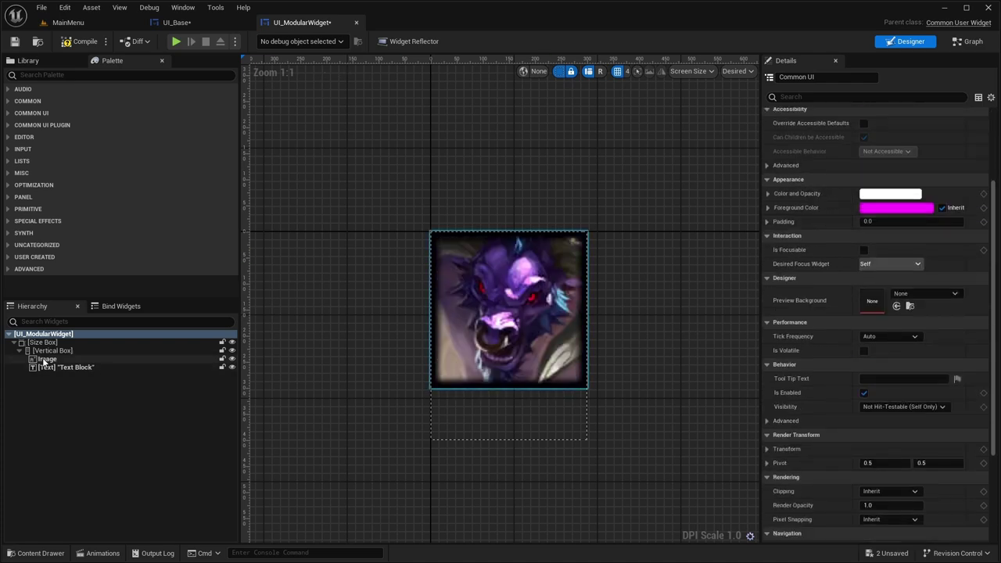
Step: Try Akali and Akshan as the Image brush, undoing each change with Ctrl+Z
click(47, 359)
scroll(912, 238, up, 1)
click(924, 214)
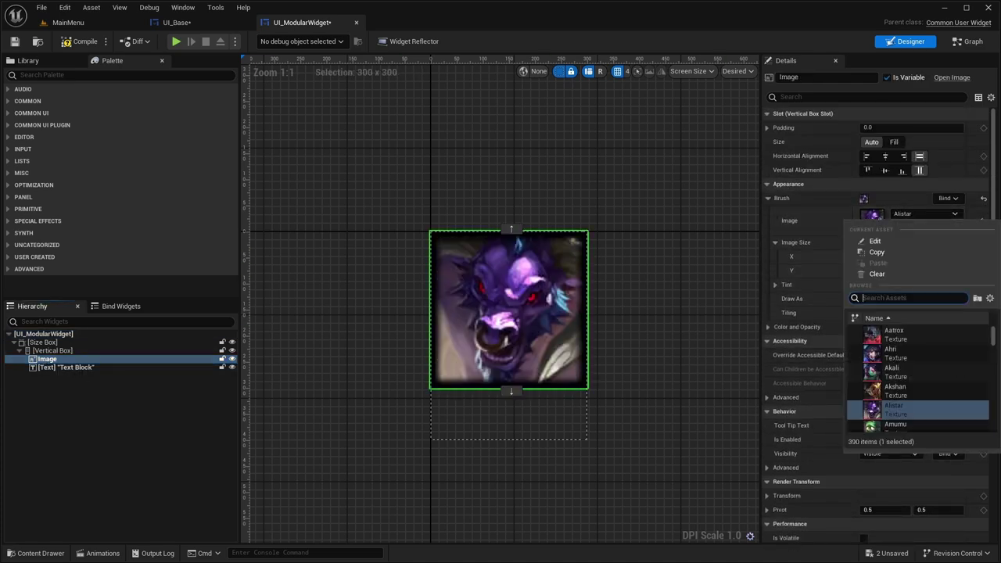
click(931, 371)
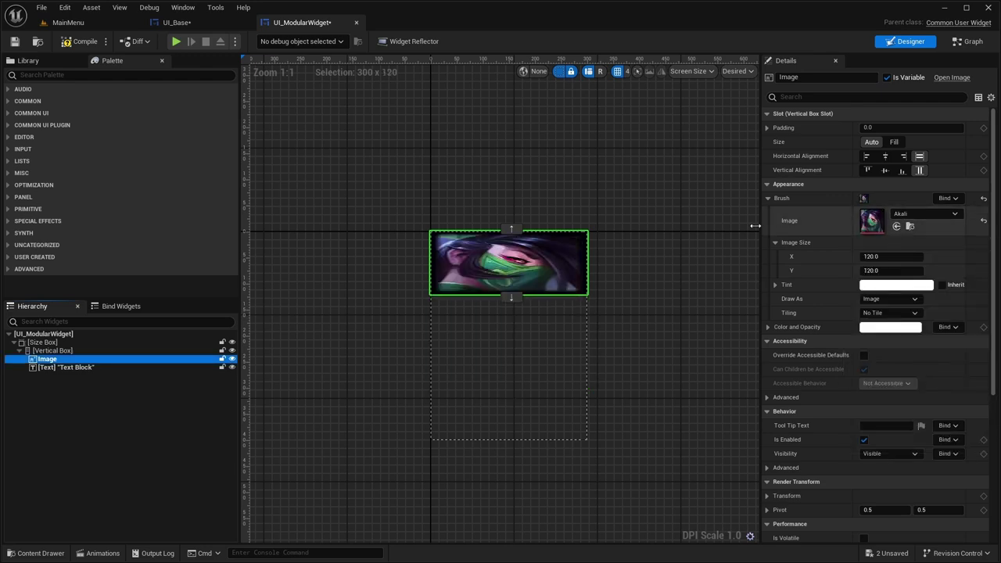
key(ctrl+z)
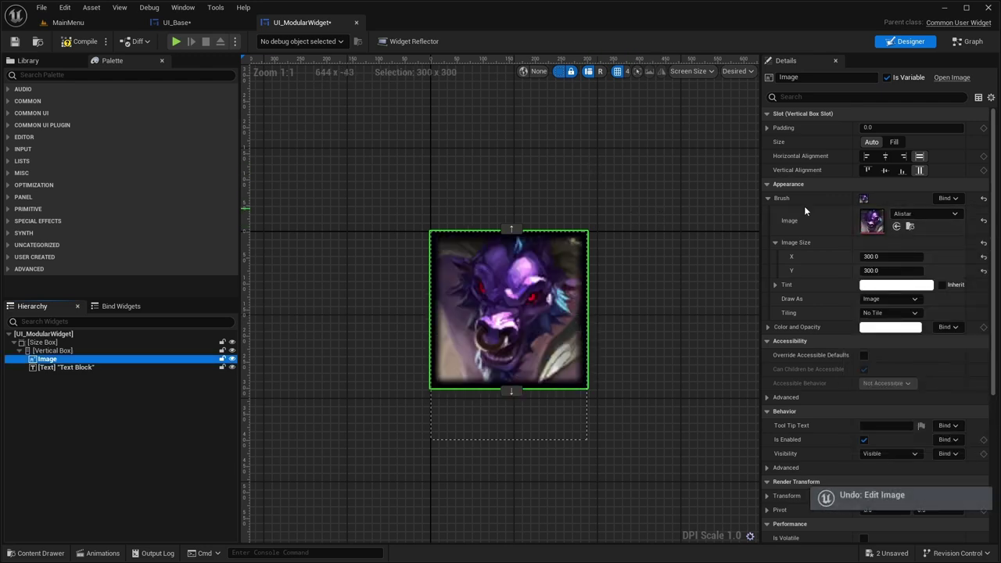
click(925, 214)
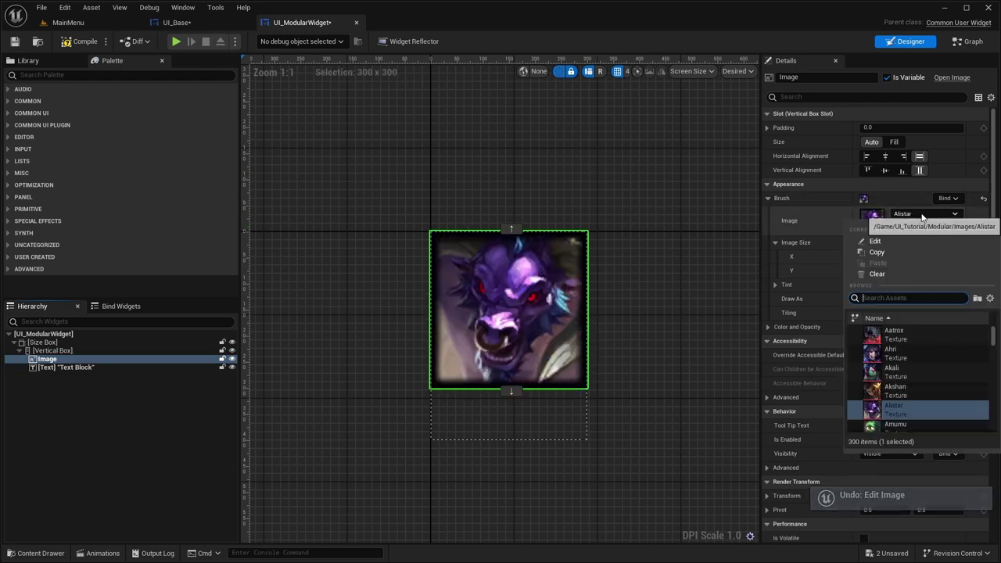
click(894, 388)
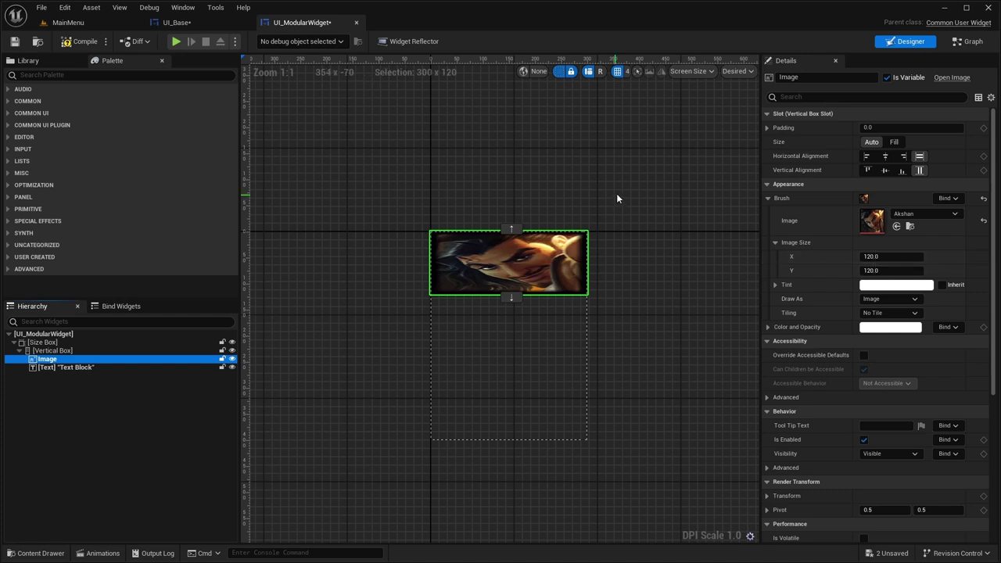
key(ctrl+z)
click(967, 41)
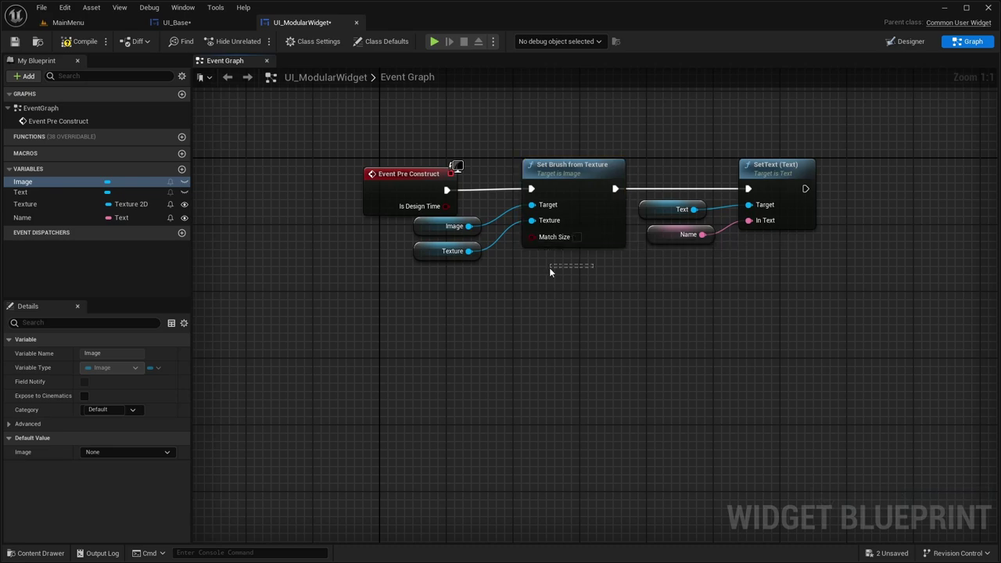
Step: On the card root, edit the default Name field and clear the default portrait Texture
click(899, 41)
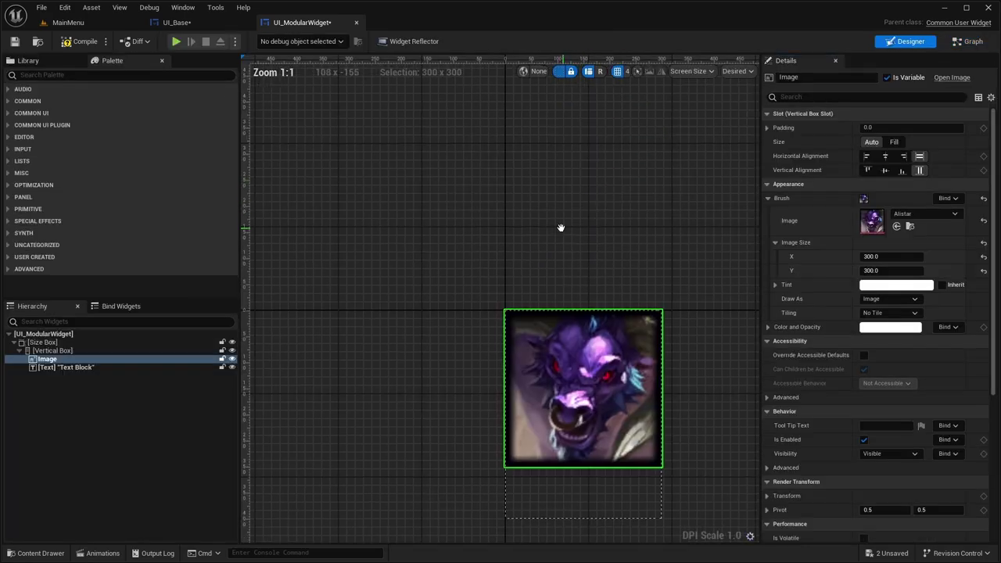
click(503, 152)
click(50, 367)
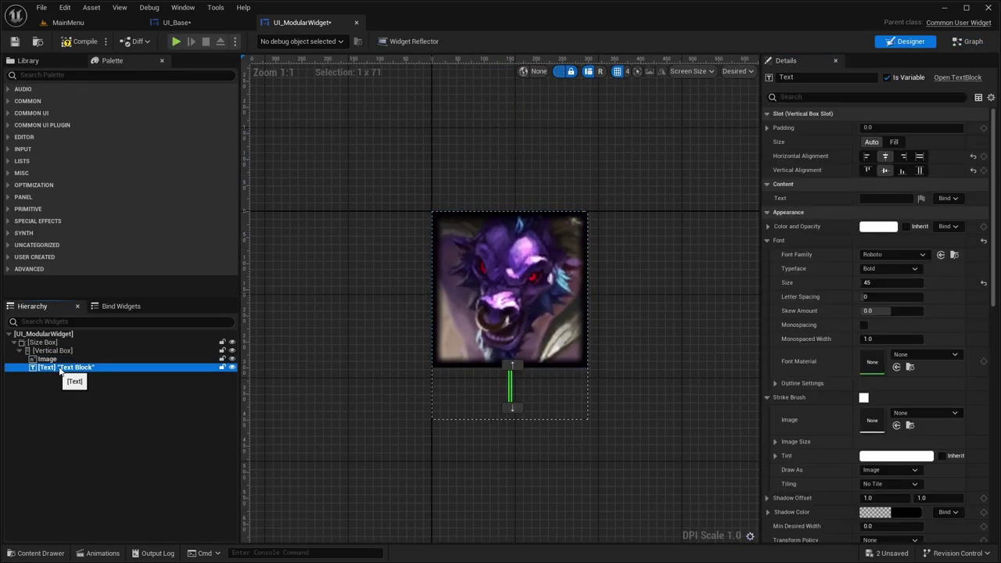
click(863, 198)
click(46, 334)
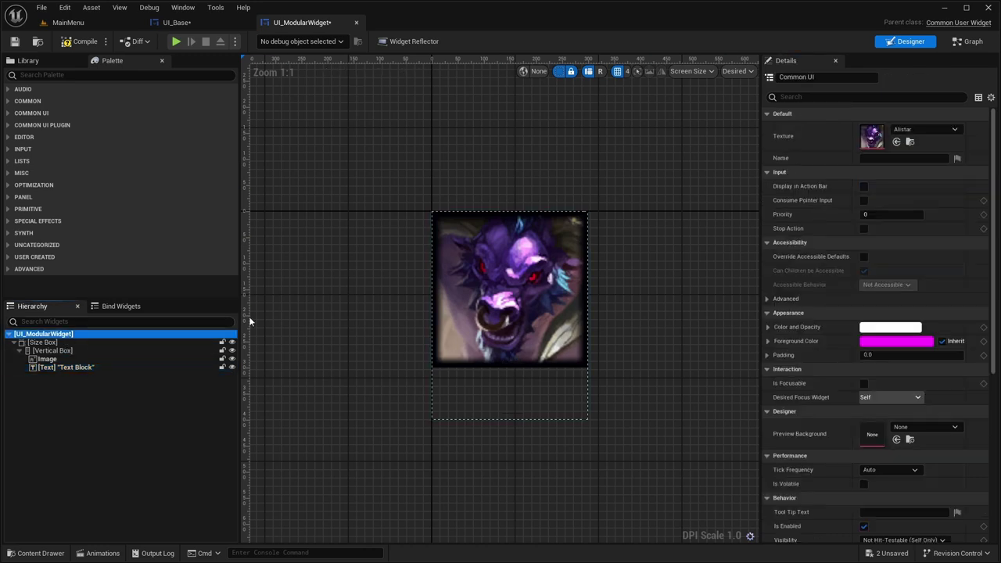
click(878, 158)
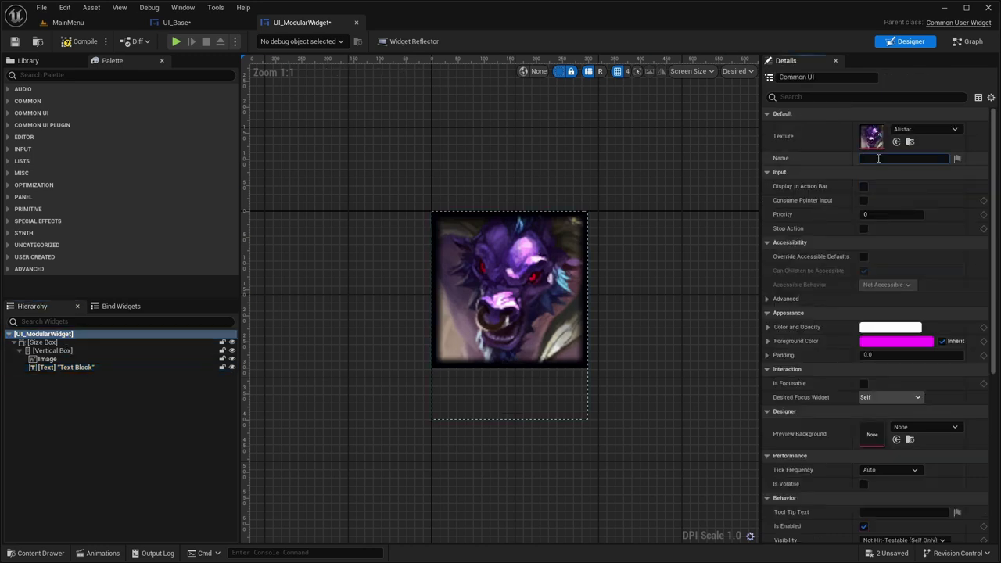
text(Alistar)
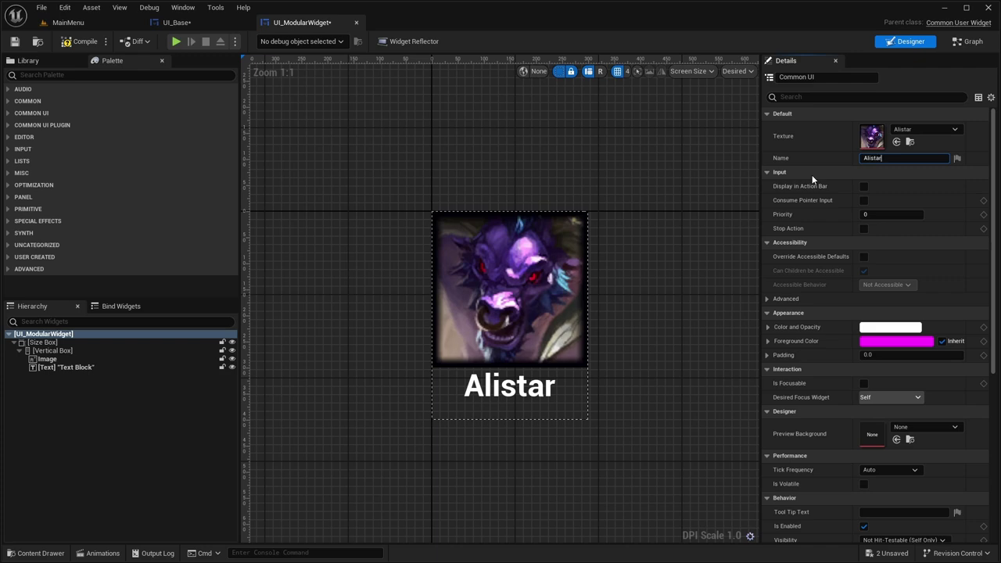
click(912, 132)
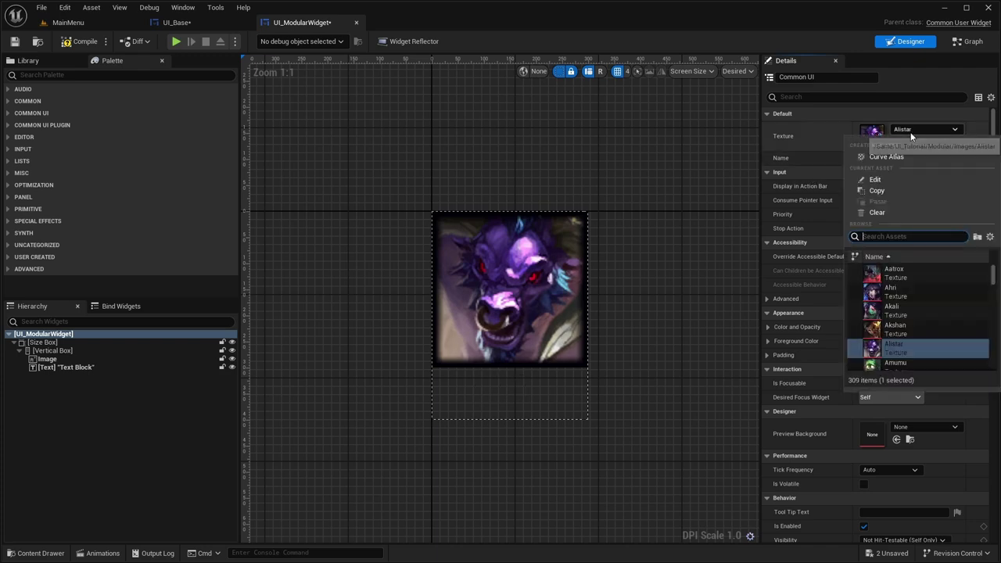
click(877, 213)
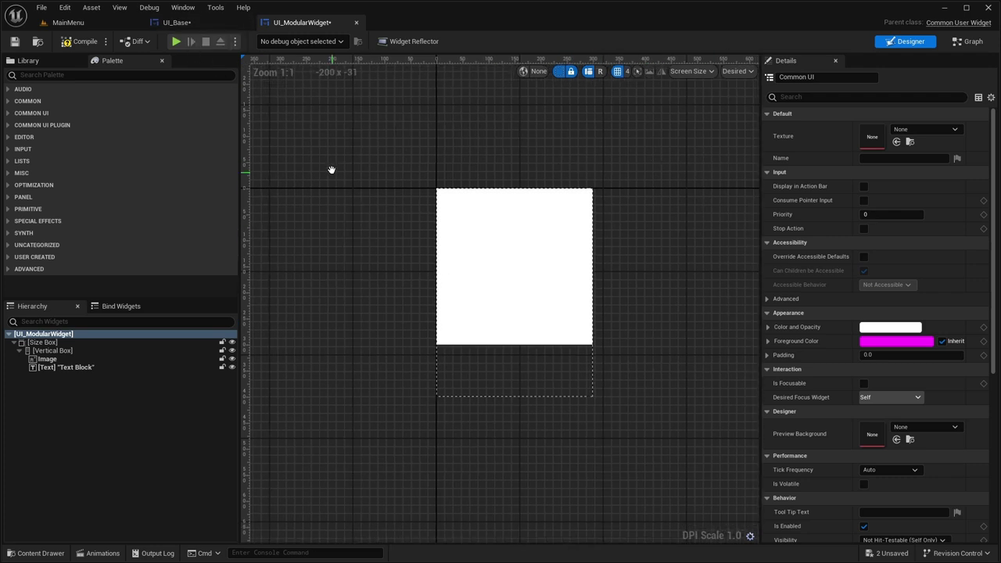
right_drag(331, 169, 332, 157)
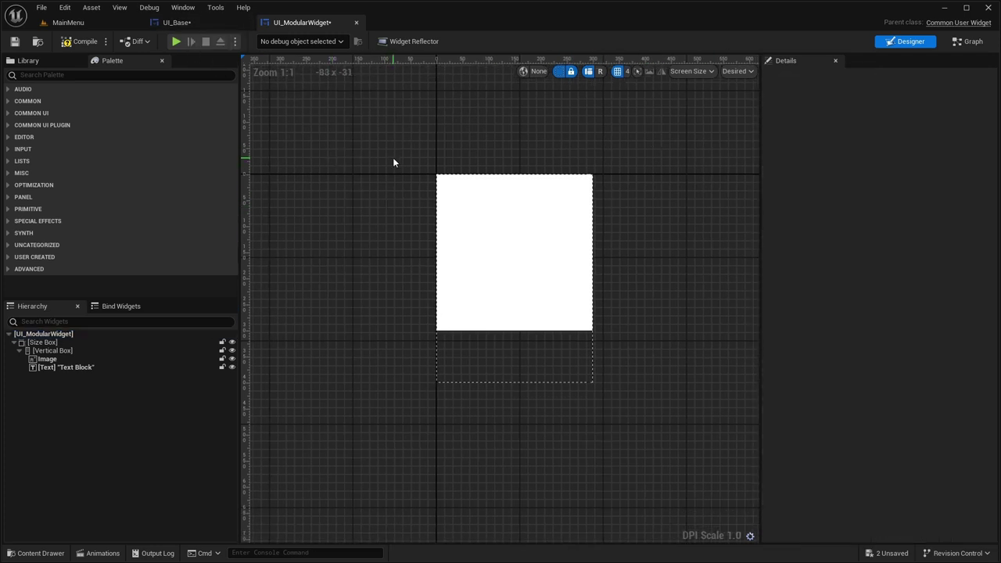
Step: Return to UI_Base and bring the Ahri and Aatrox cards into view
click(206, 24)
scroll(440, 149, down, 2)
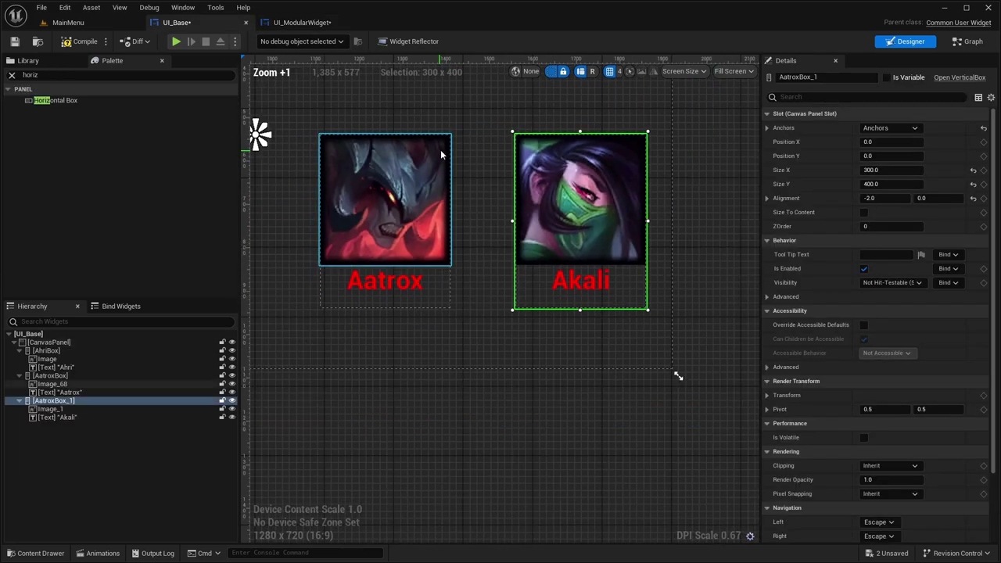
right_drag(376, 149, 477, 147)
Step: Collapse the AatroxBox, AatroxBox_1 and AhriBox entries in the Hierarchy
scroll(438, 147, down, 1)
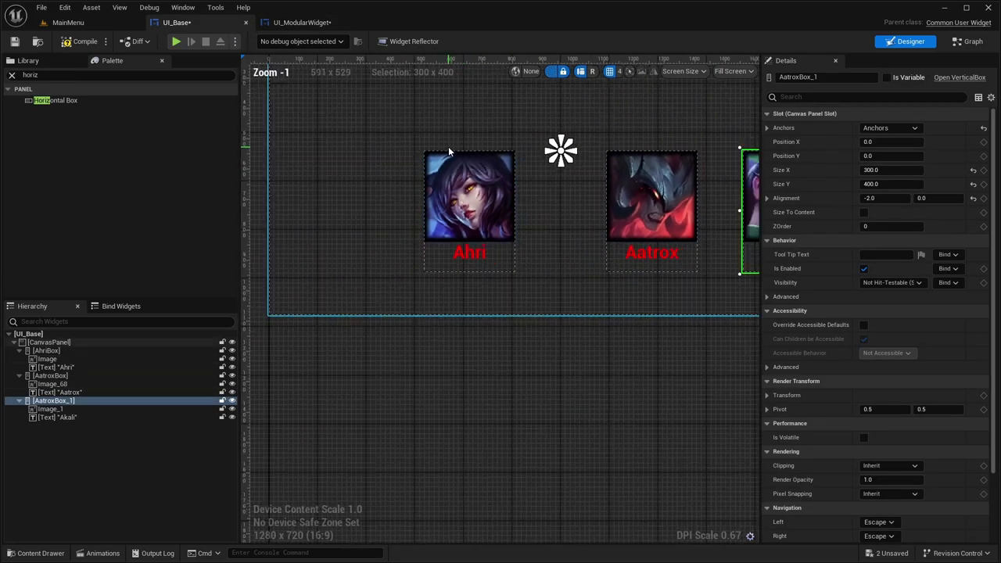
click(19, 375)
click(19, 384)
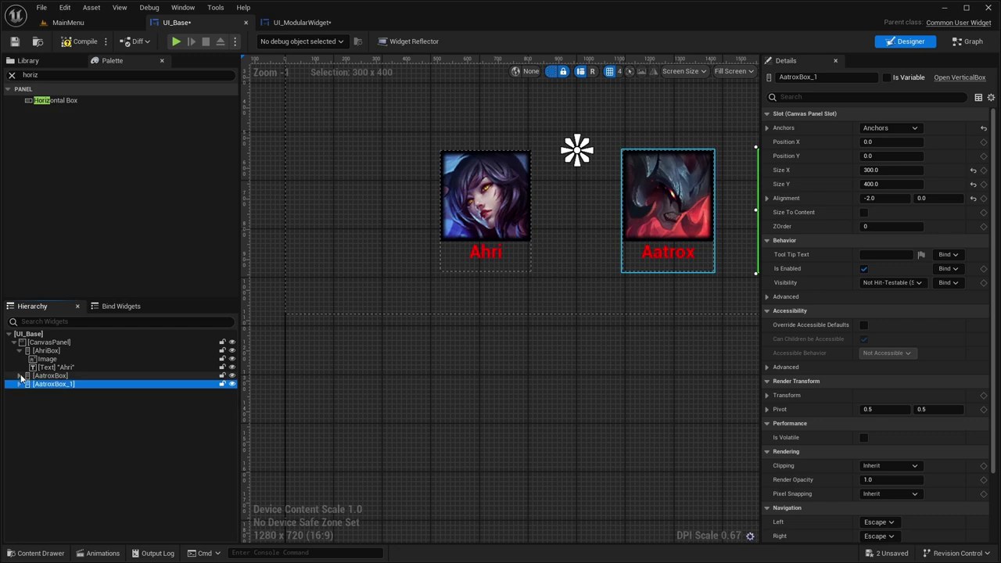
click(19, 351)
Step: Search 'modul' in the Palette and add a UI Modular Widget card to CanvasPanel
click(36, 60)
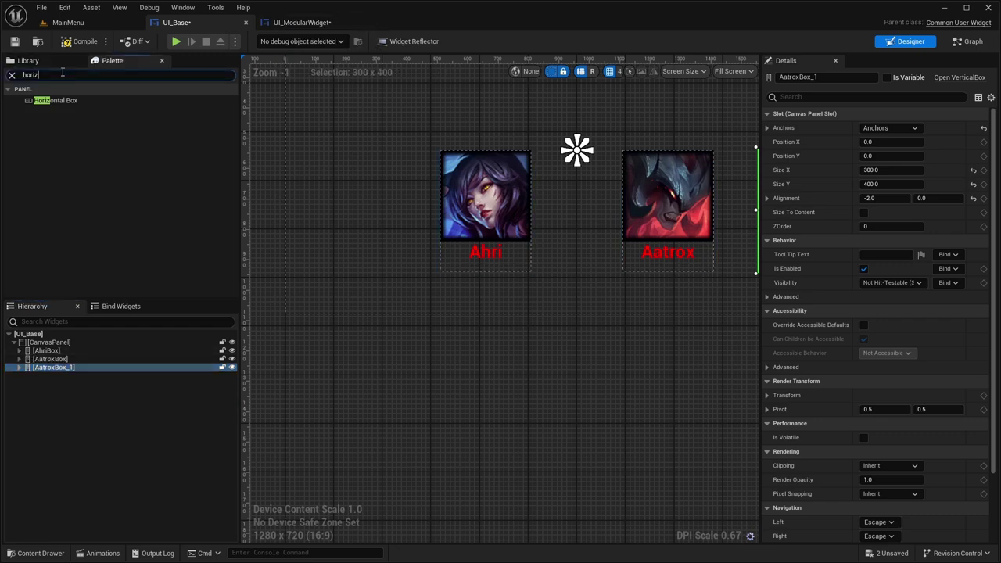
text(modul)
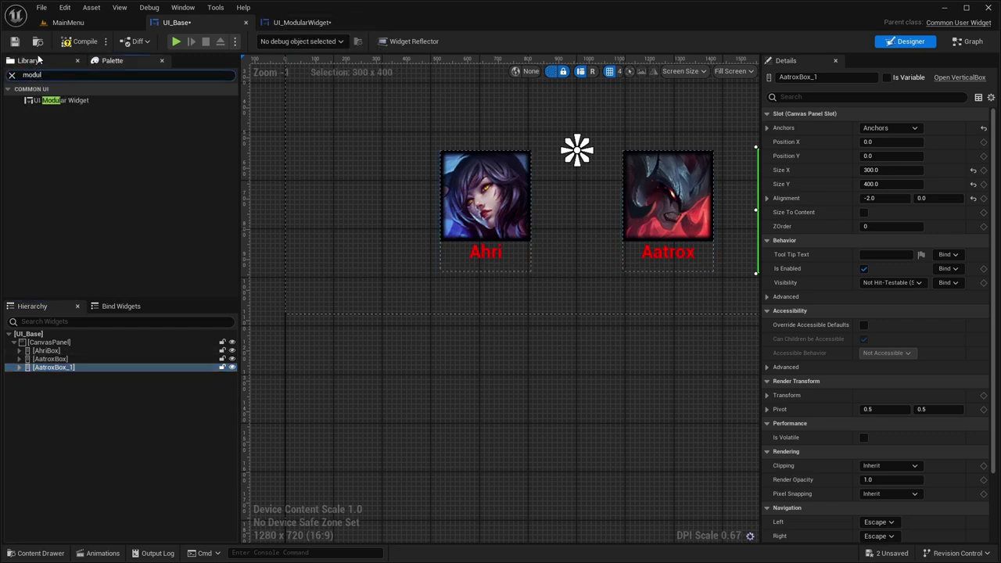
drag(49, 100, 53, 345)
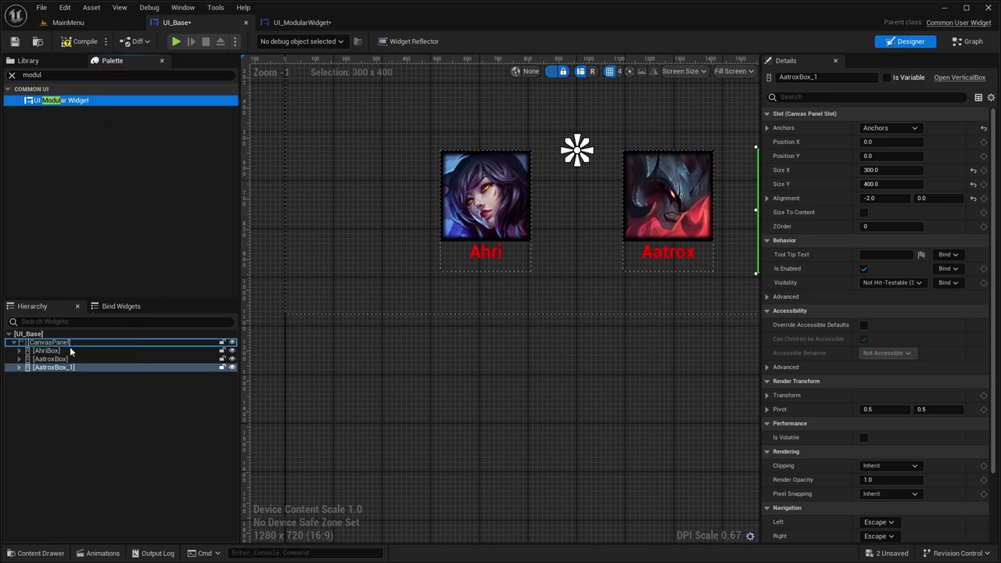
click(50, 380)
click(68, 379)
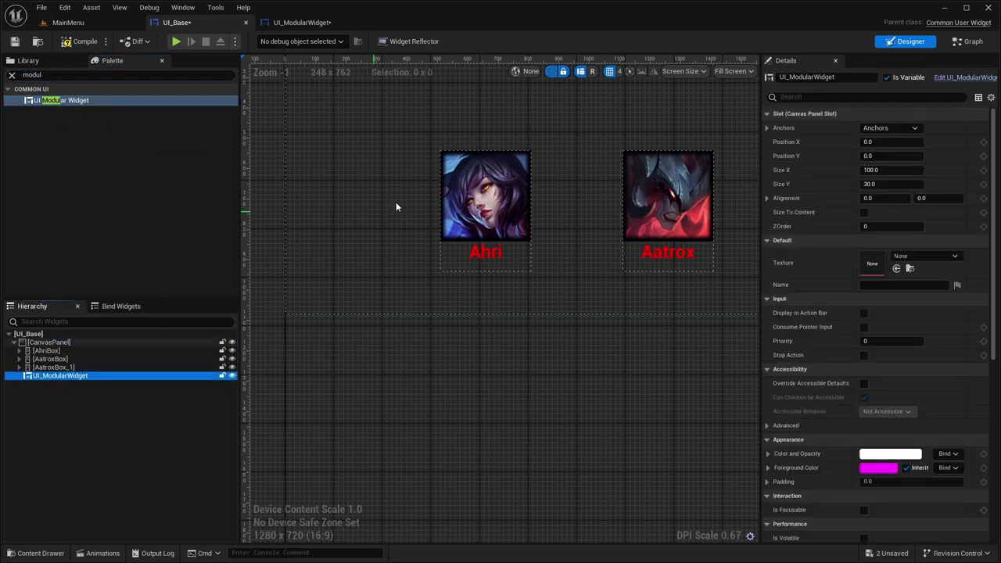
scroll(395, 202, down, 2)
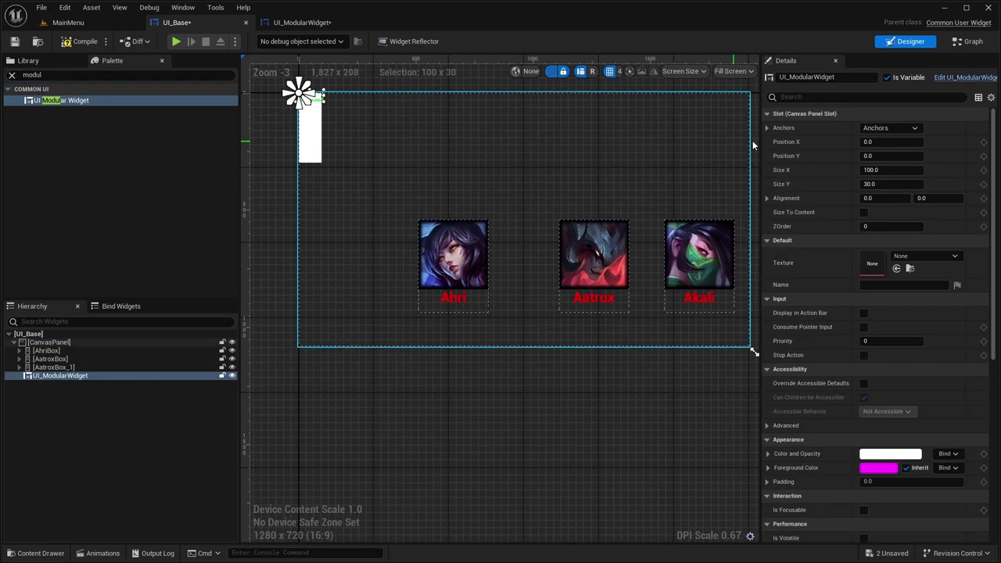
click(883, 169)
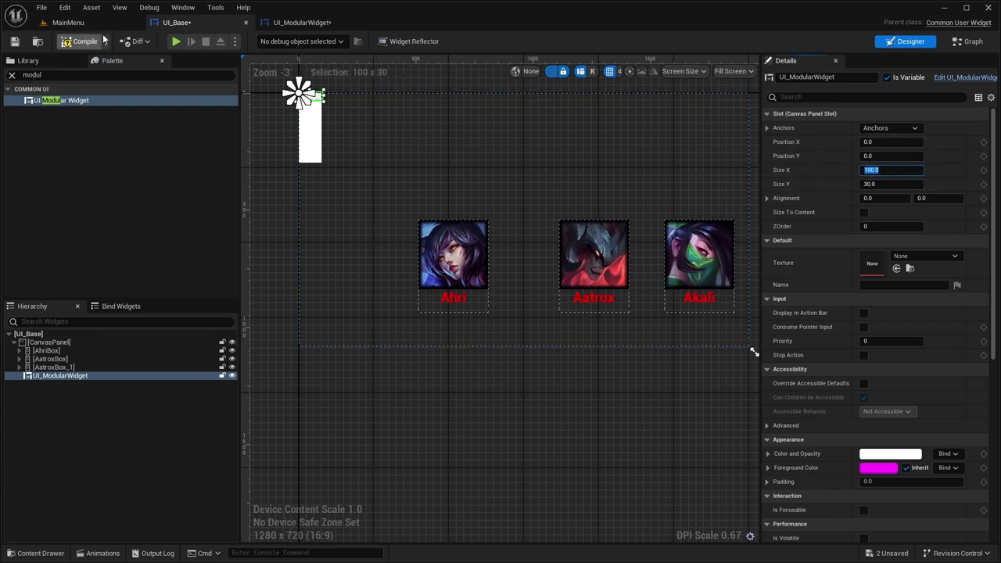
click(293, 22)
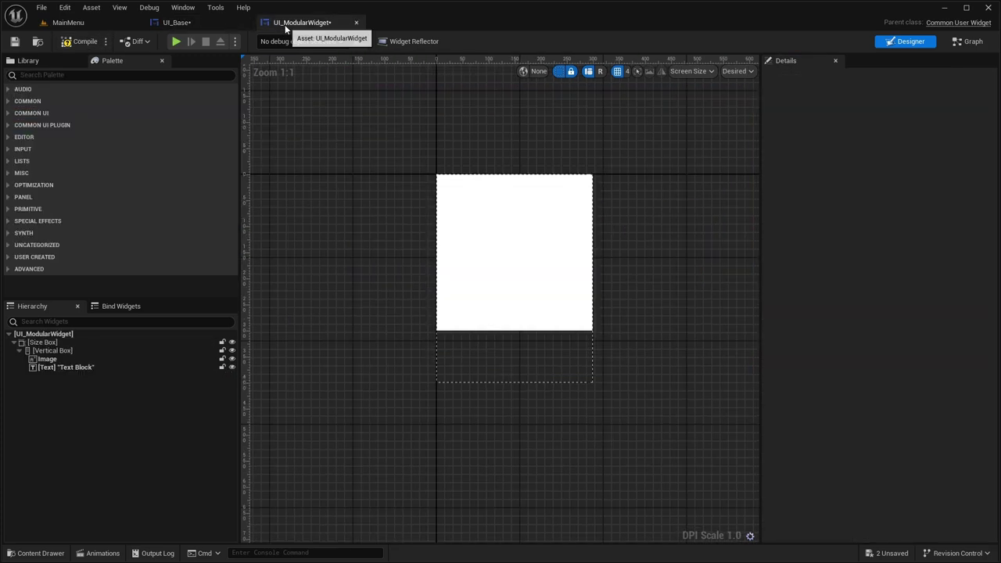
Step: Enable the Size Box width and height overrides at 300 and 400, then compile
click(43, 334)
click(42, 343)
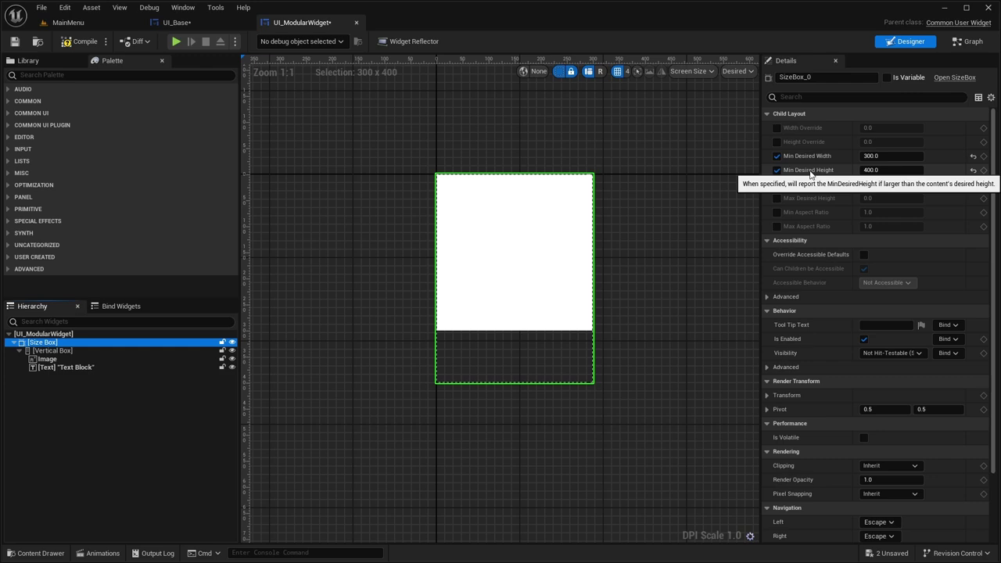
click(776, 142)
click(776, 127)
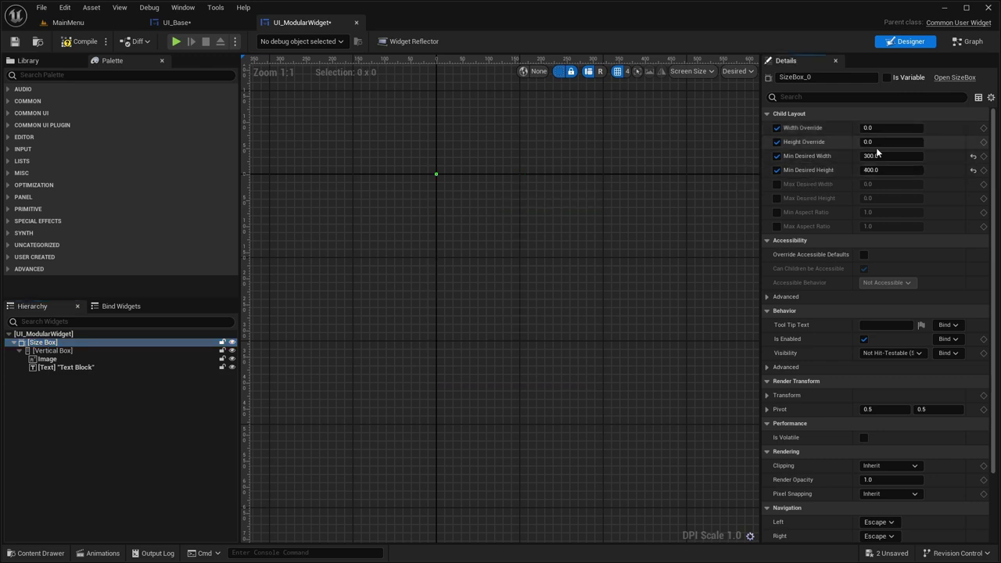
click(885, 142)
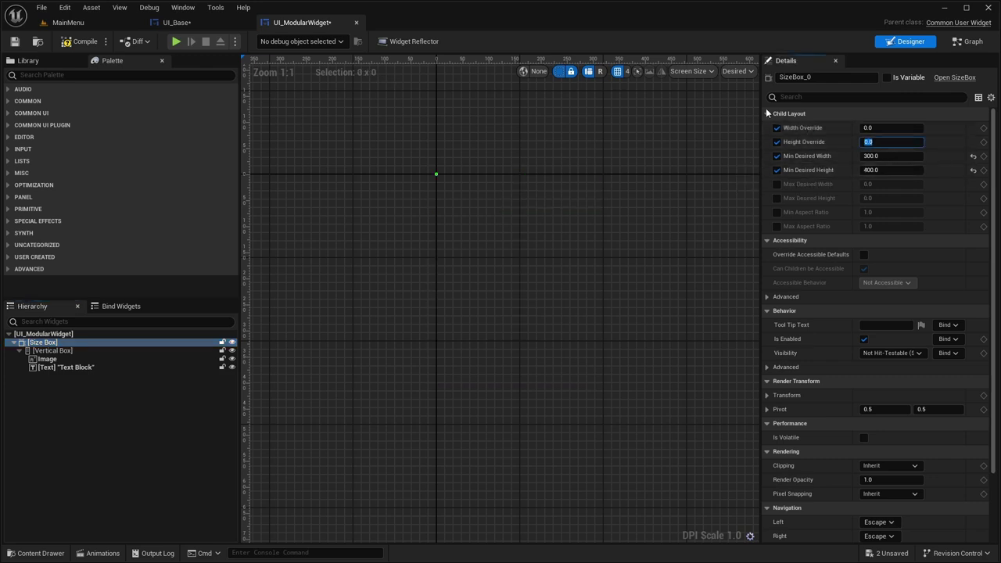
text(400)
click(897, 129)
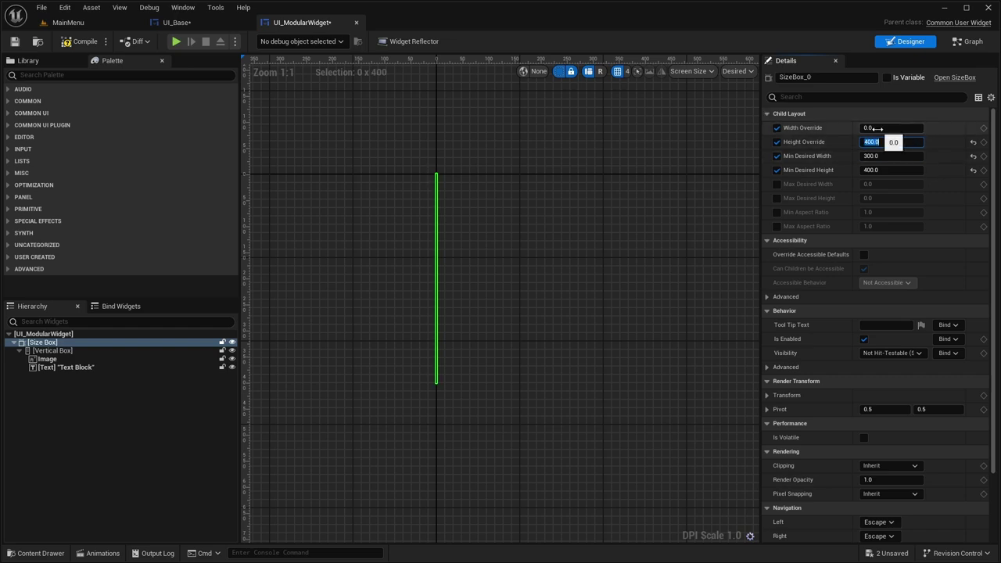
text(300)
key(Return)
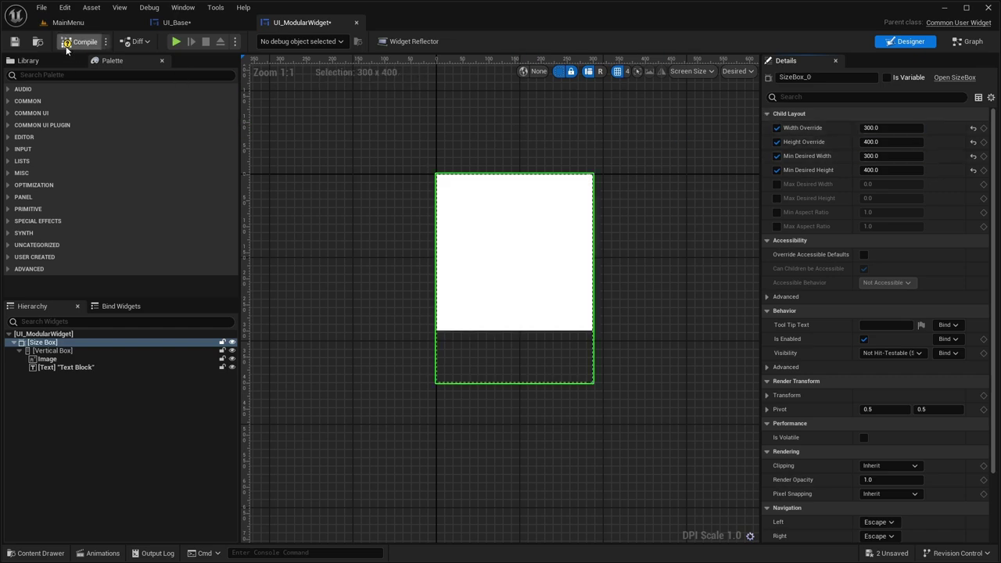
click(81, 40)
click(176, 22)
Step: Move the new modular card onto the canvas and turn on Size To Content
click(398, 183)
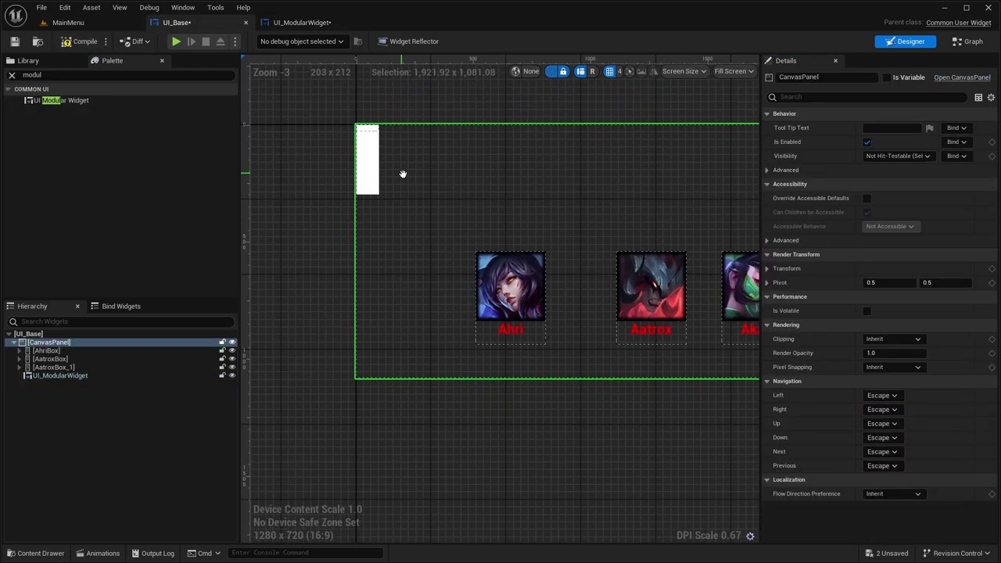
click(60, 375)
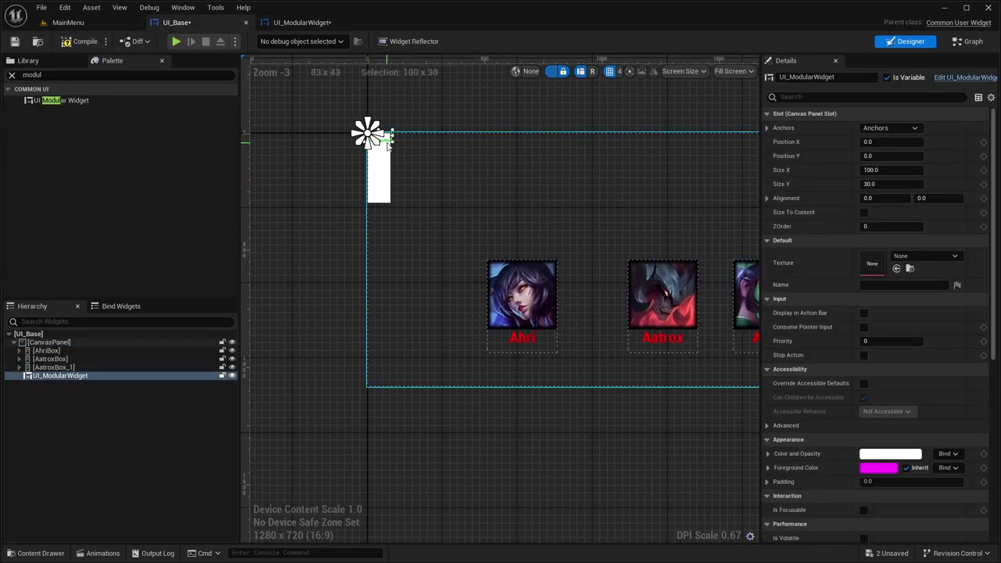
drag(379, 157, 420, 245)
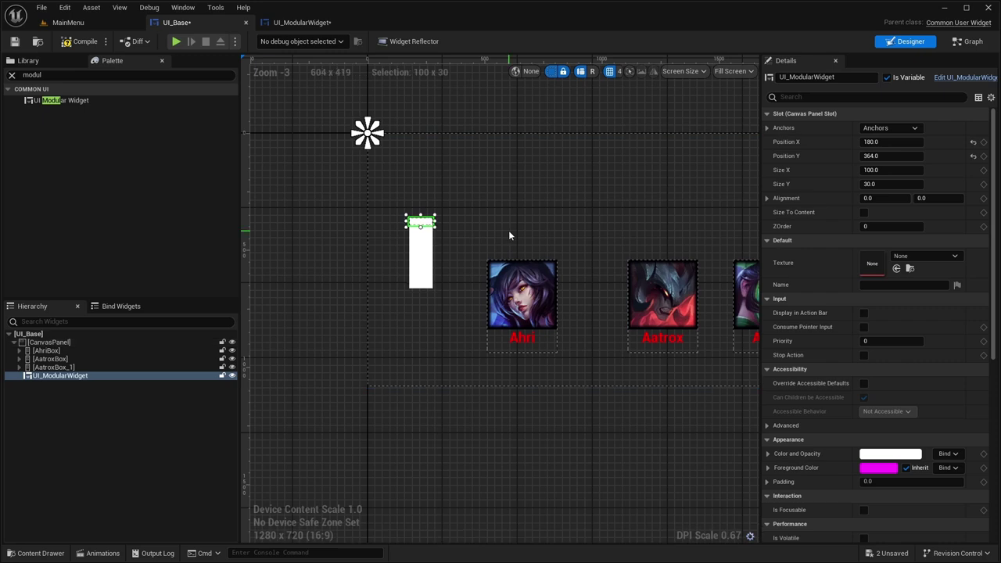
click(863, 212)
click(442, 357)
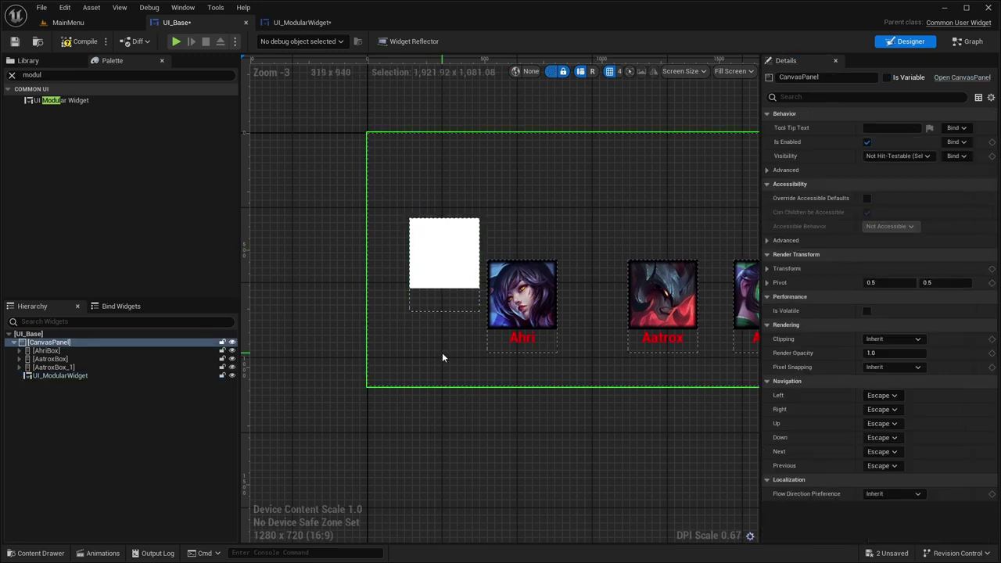
click(454, 288)
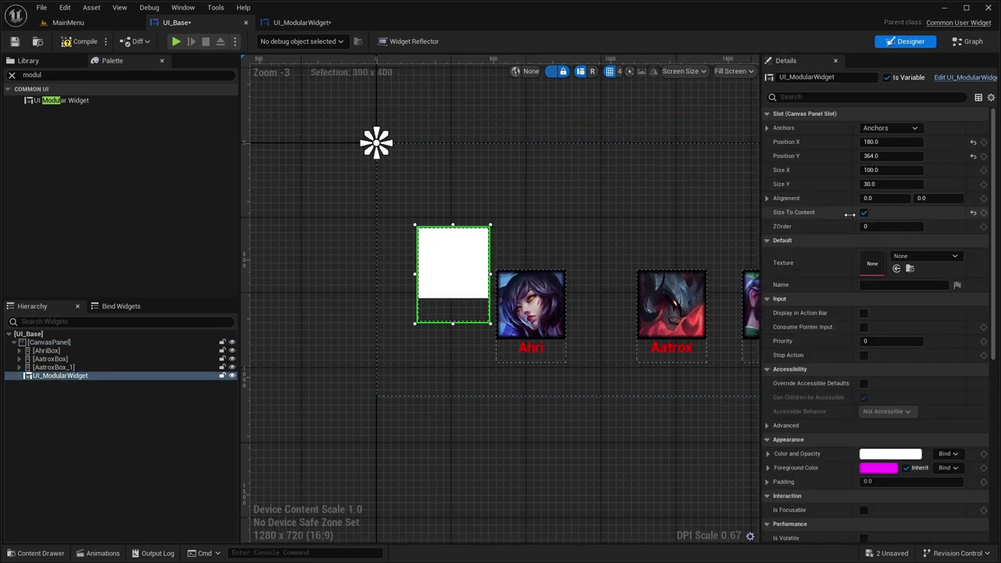
click(863, 212)
click(864, 212)
scroll(470, 261, up, 3)
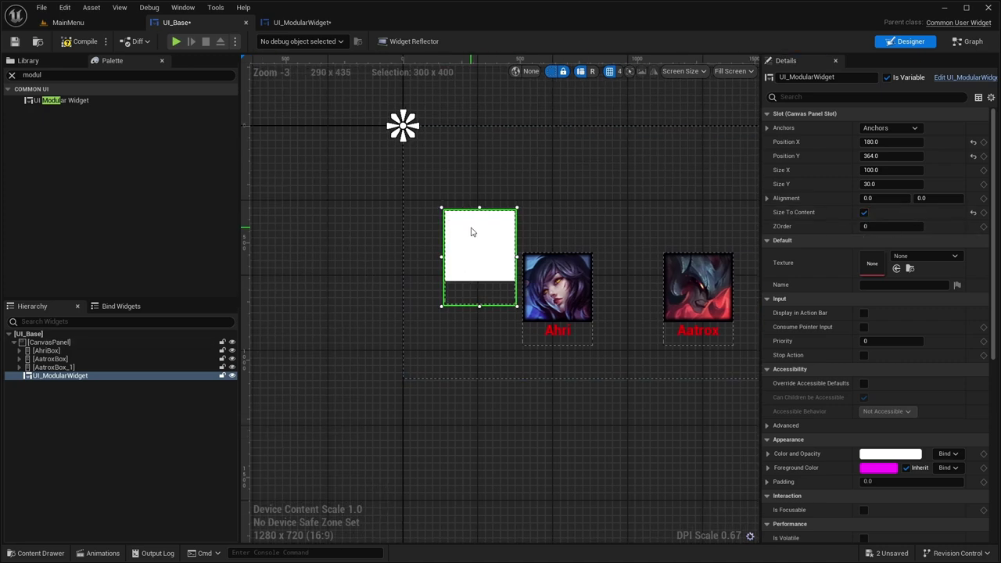
click(863, 211)
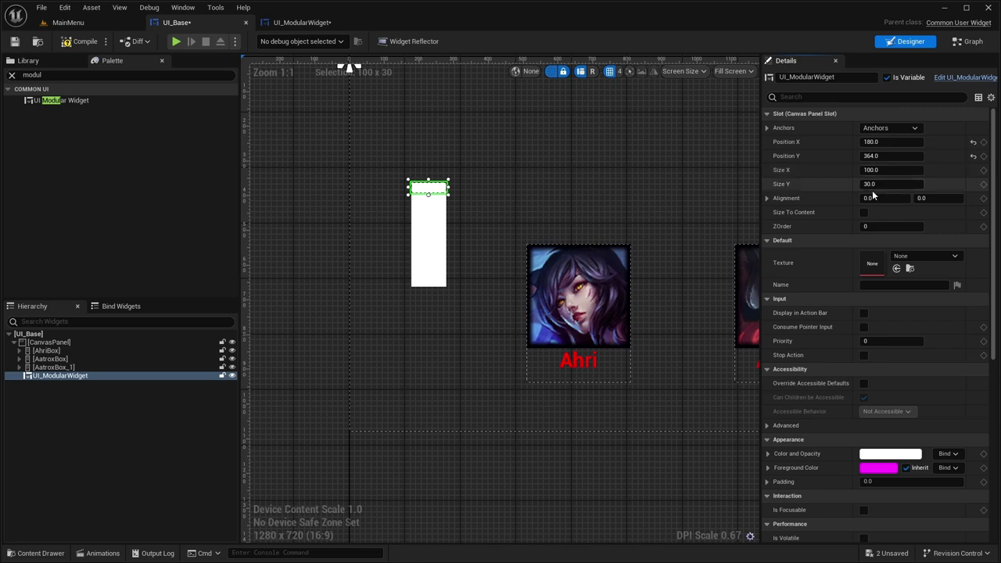
click(863, 212)
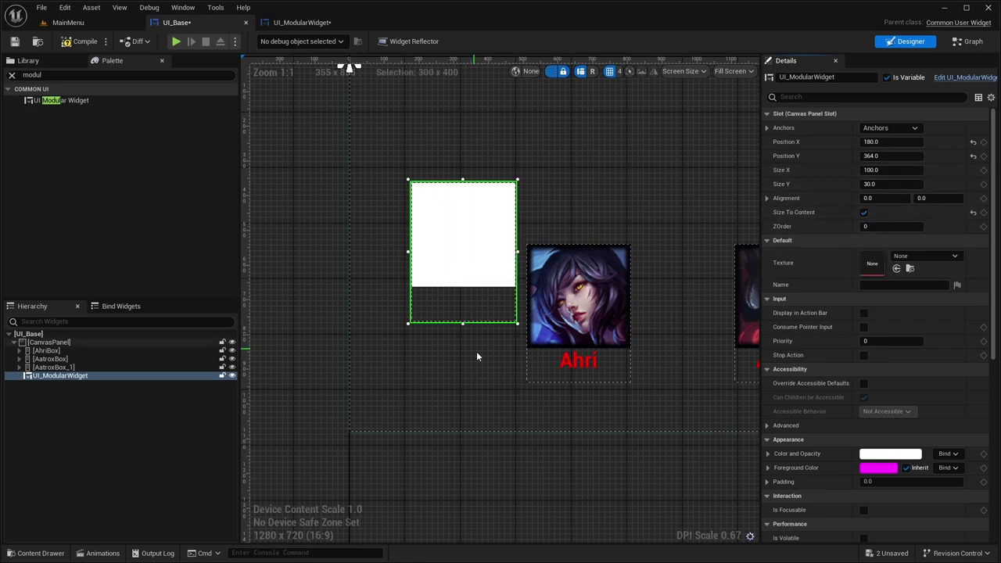
scroll(476, 351, down, 1)
Step: Anchor the card at the canvas centre and set Position X and Y to 0
click(891, 128)
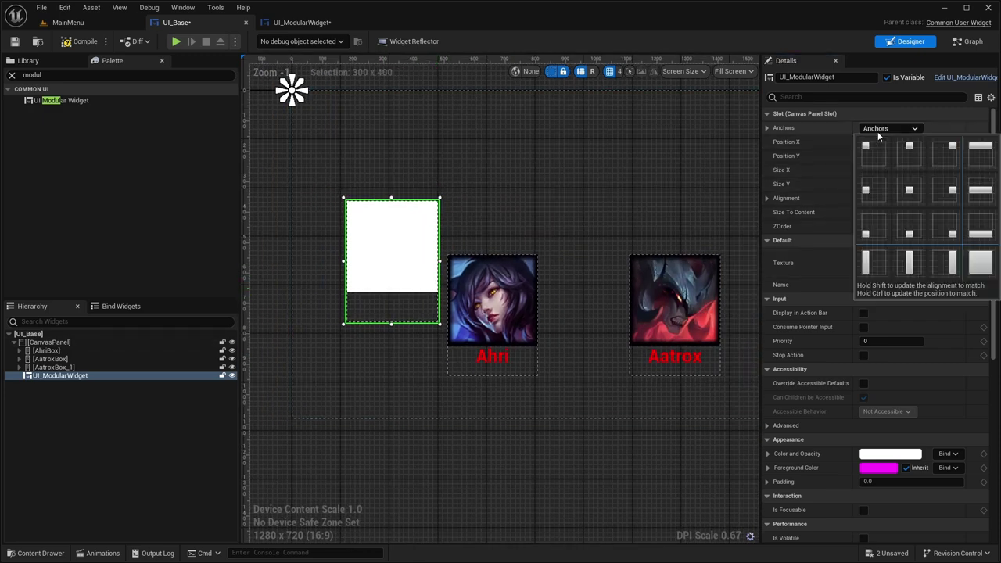
click(923, 201)
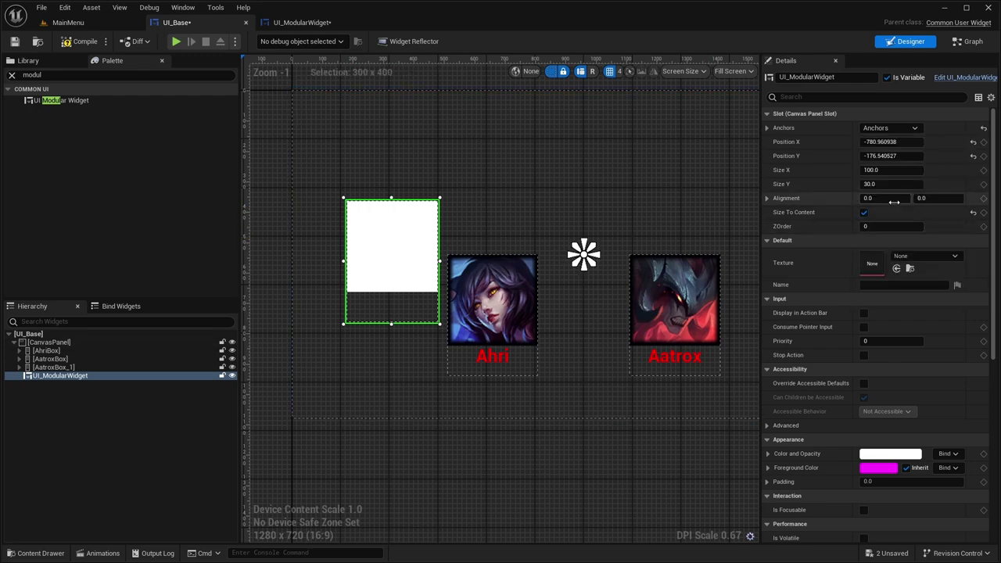
click(47, 350)
click(61, 375)
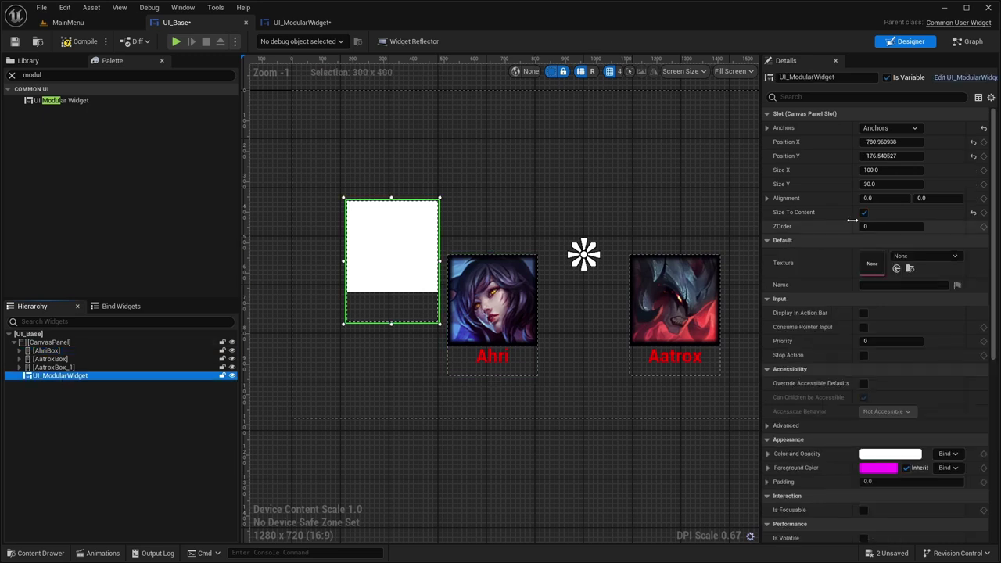
click(883, 156)
text(0)
key(shift+Tab)
text(0)
key(Return)
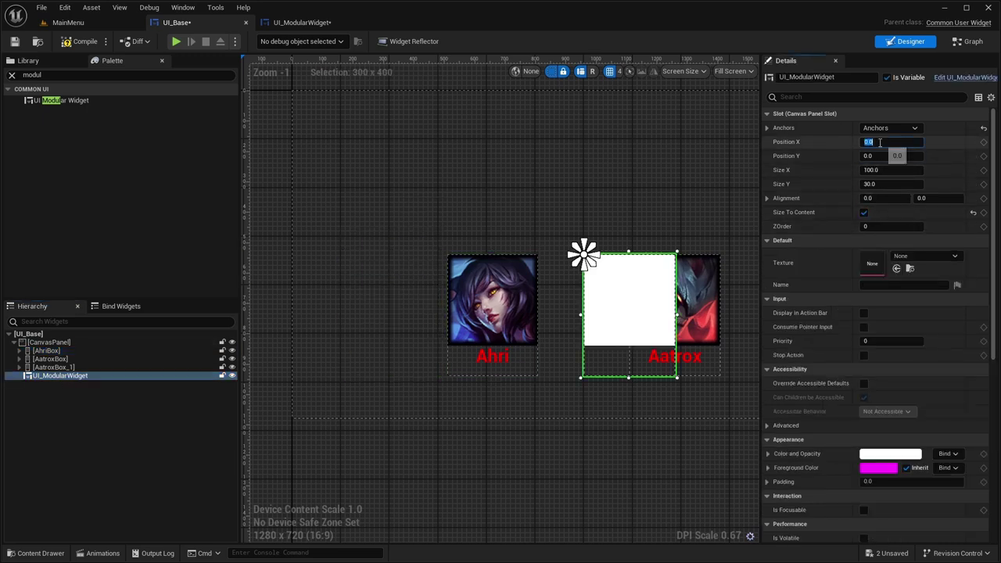
Step: Set the card's Alignment X to 3.0, placing it left of the Ahri card
click(886, 200)
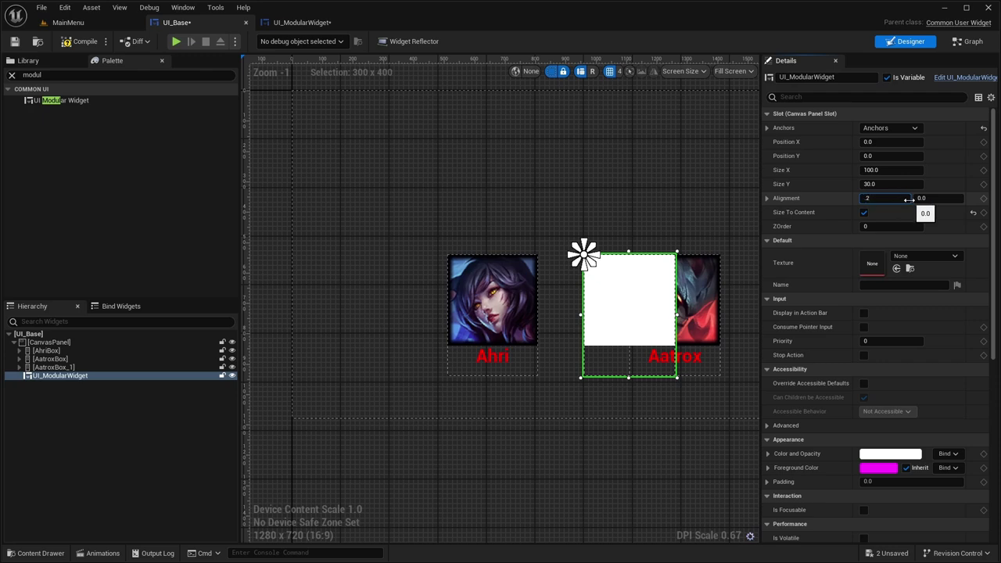
text(2.5)
key(Return)
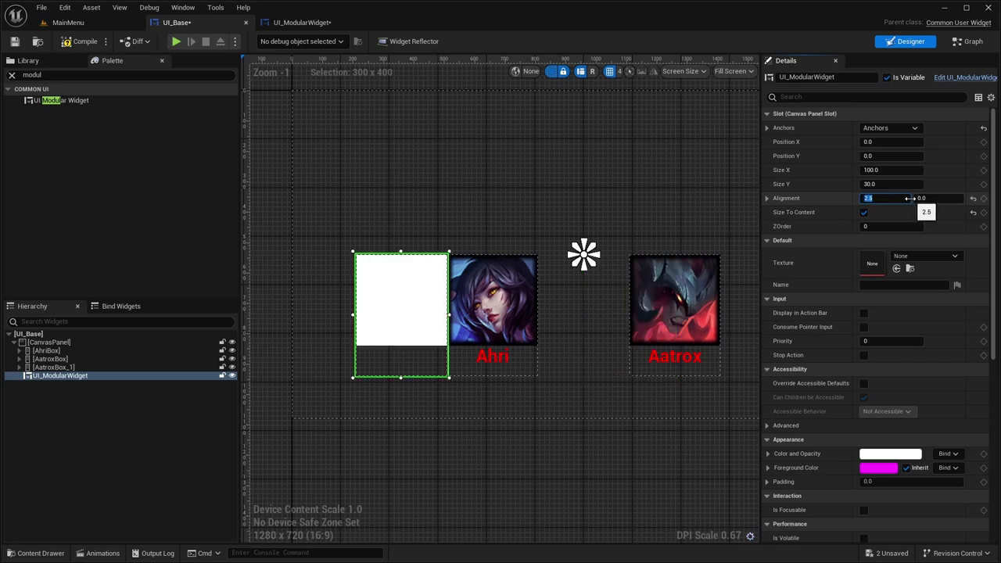
text(3)
key(Return)
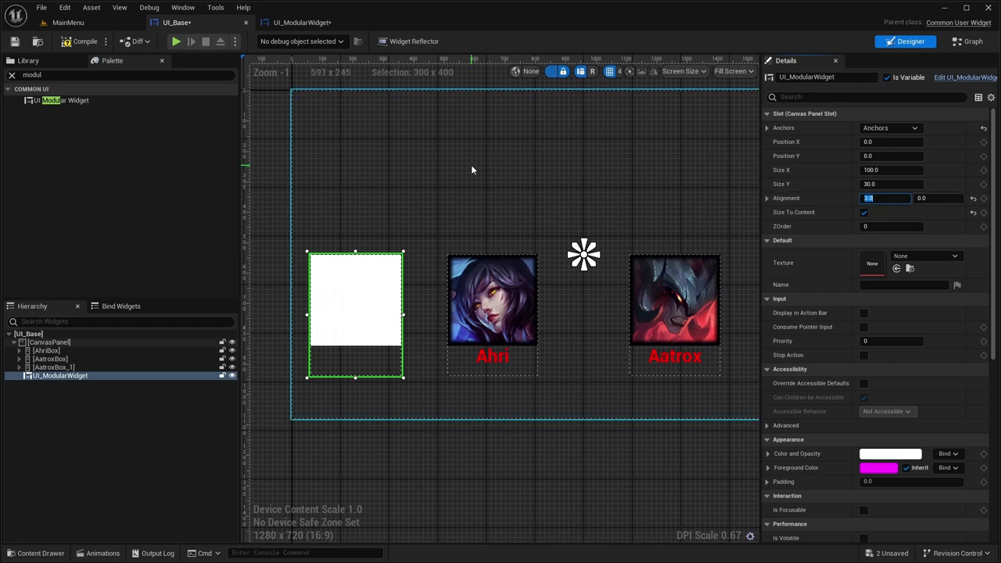
right_drag(470, 166, 460, 153)
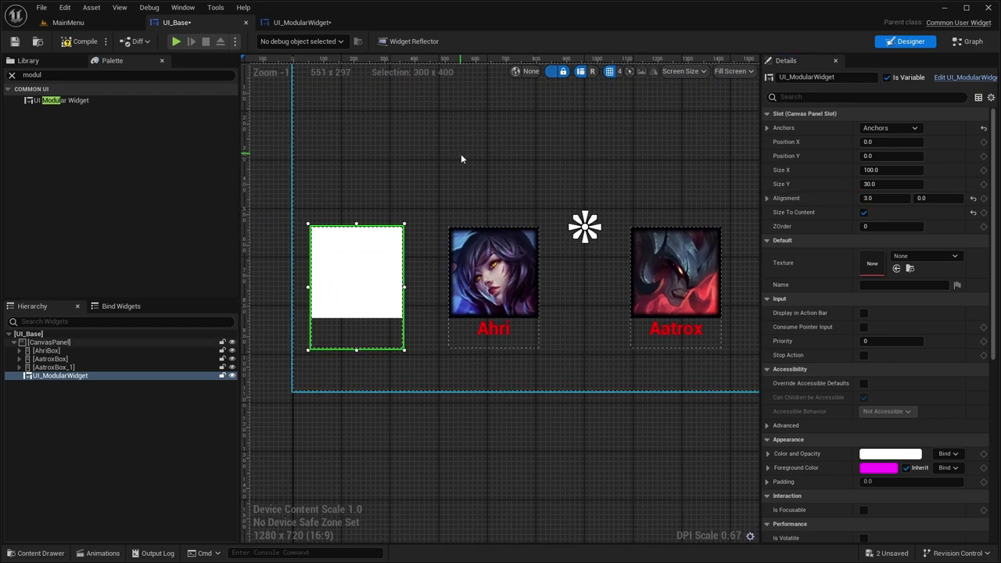
Step: Give the first modular card the Akshan portrait texture and the name Akshan
click(911, 257)
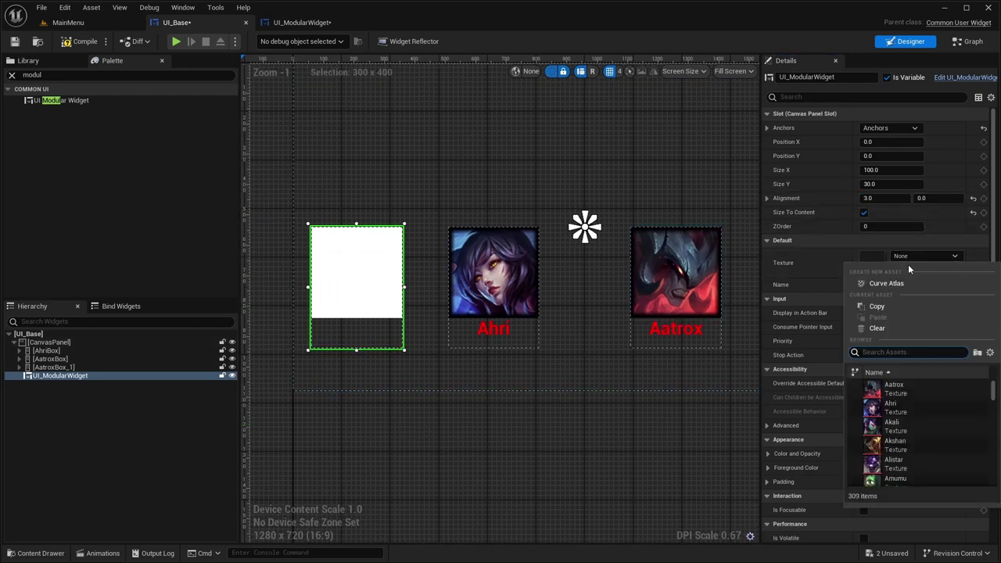
click(904, 451)
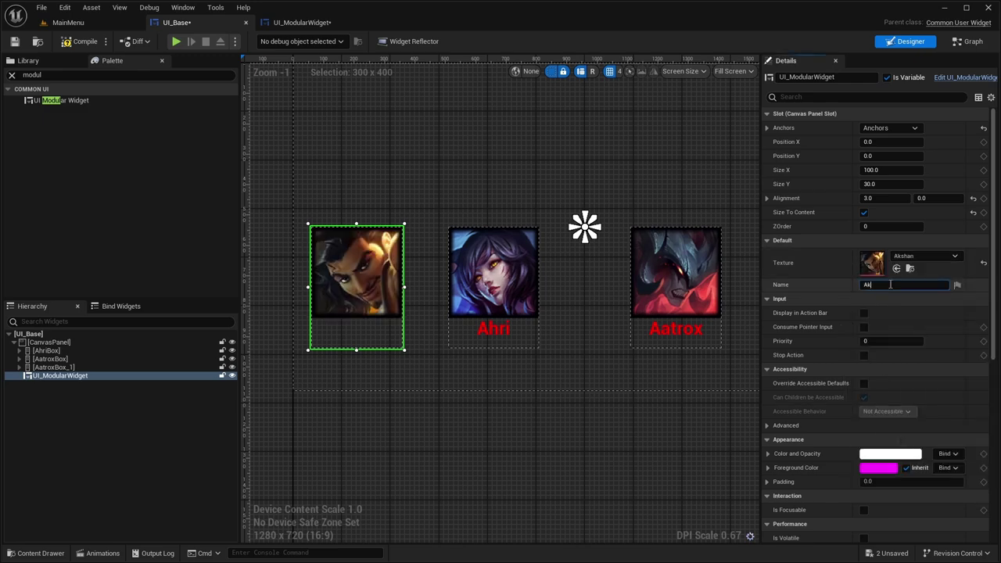
click(890, 284)
text(Akshan)
key(Return)
scroll(518, 406, down, 1)
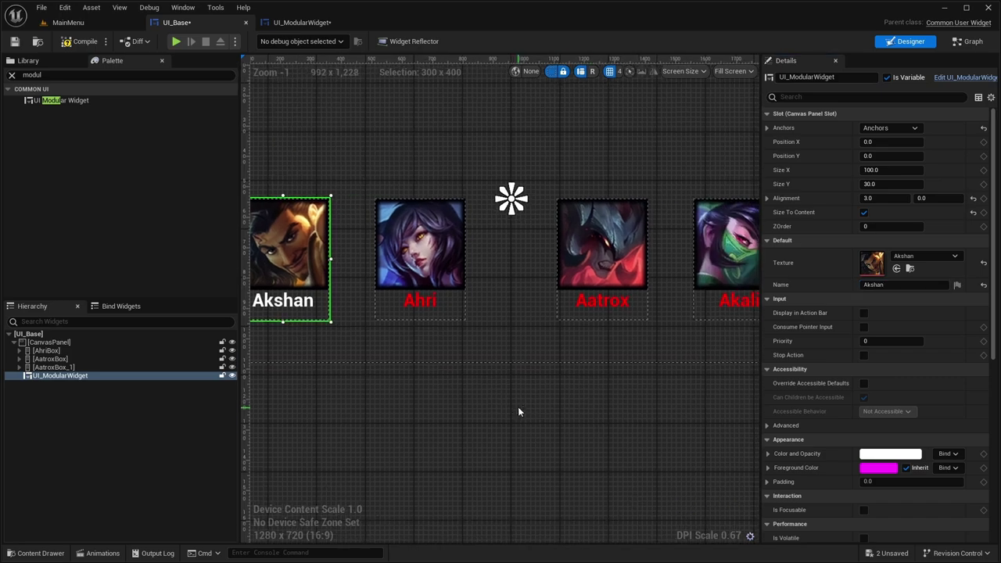
right_drag(563, 405, 589, 402)
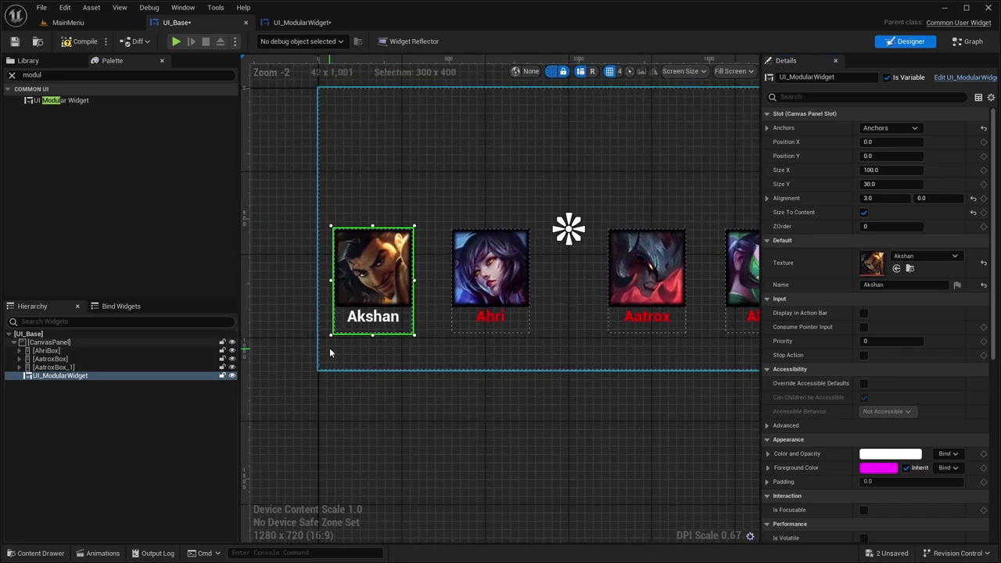
click(56, 367)
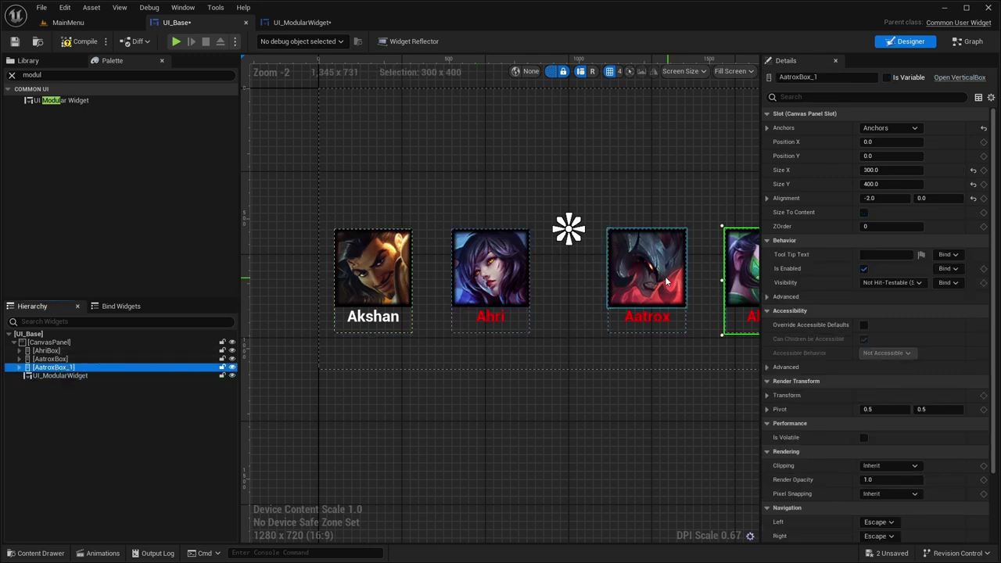
Step: Add another UI Modular Widget to CanvasPanel and rename it UI_ModularWidget_2
click(49, 100)
right_click(44, 364)
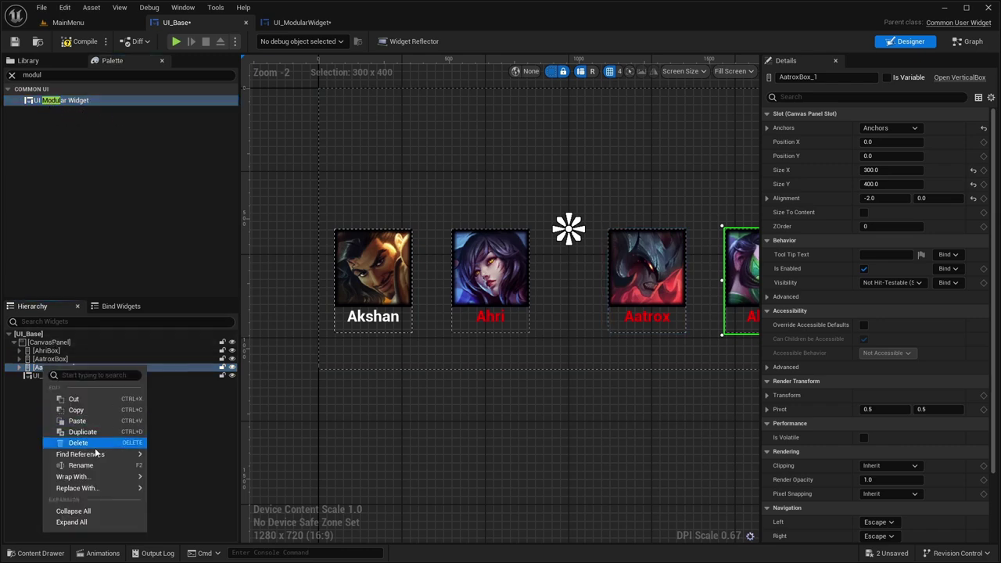
mouse_move(86, 488)
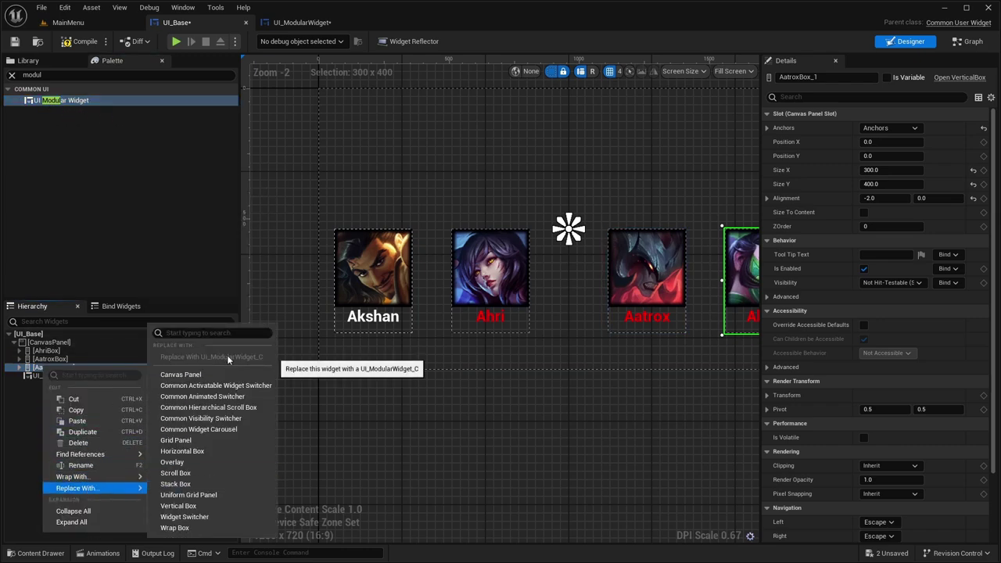
click(46, 369)
click(46, 369)
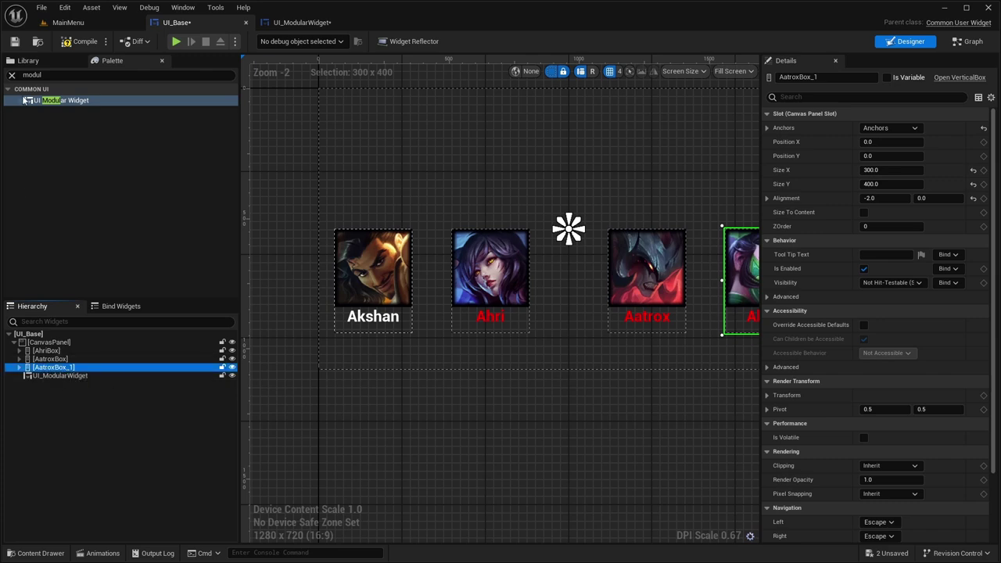
drag(40, 102, 43, 382)
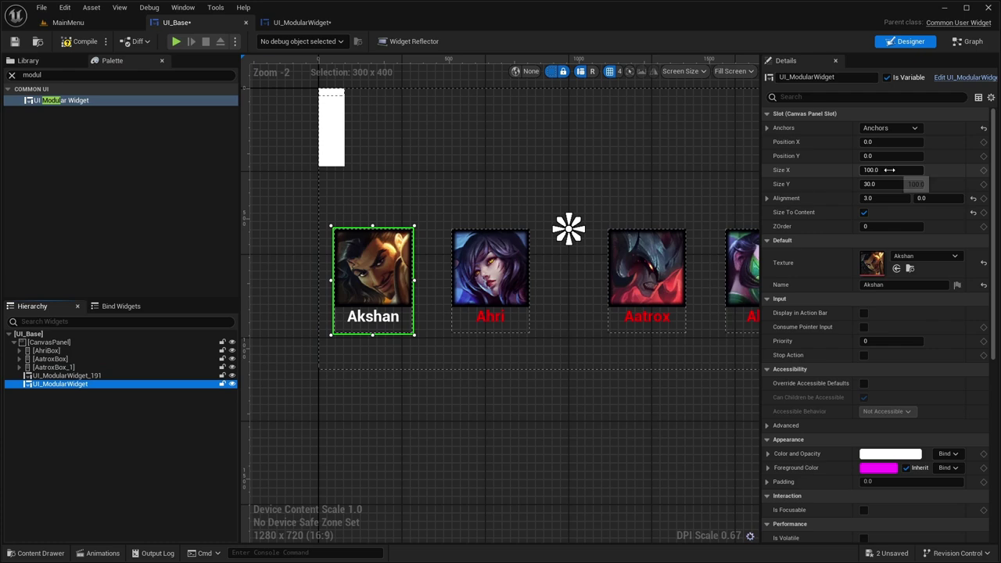
click(94, 375)
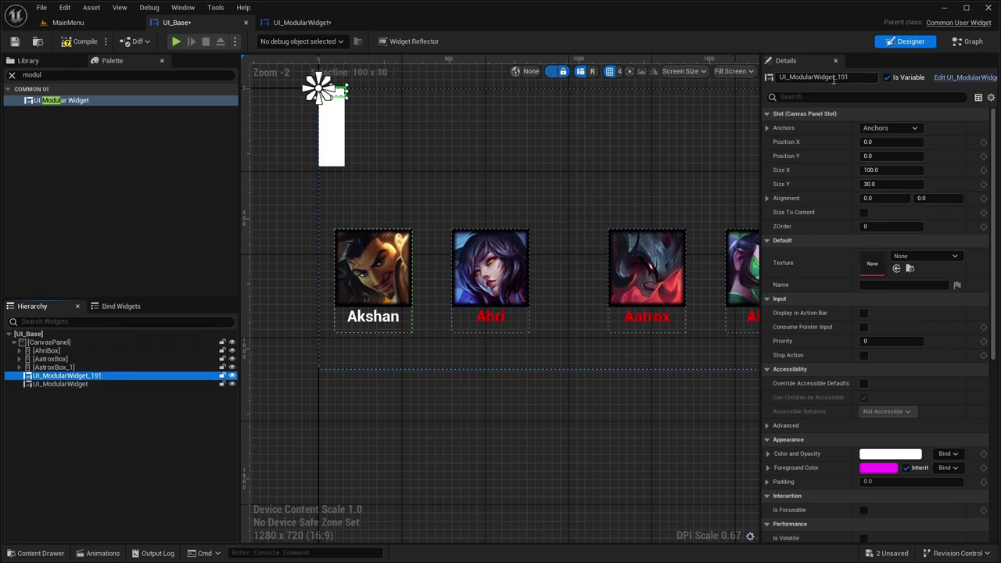
drag(835, 78, 852, 76)
text(2)
key(Return)
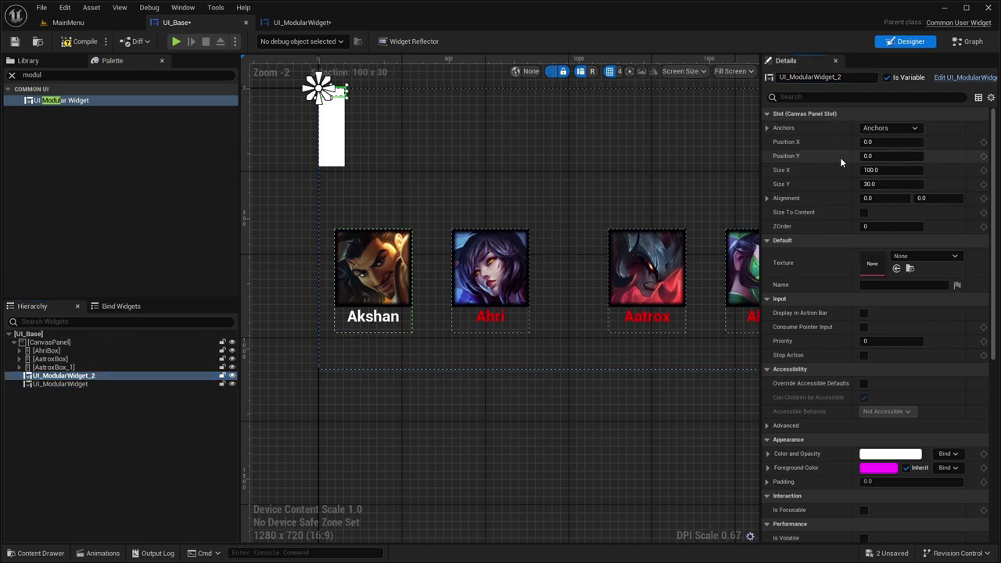
Step: Give UI_ModularWidget_2 Size To Content, Alignment X -2.0 and centre anchors
click(863, 211)
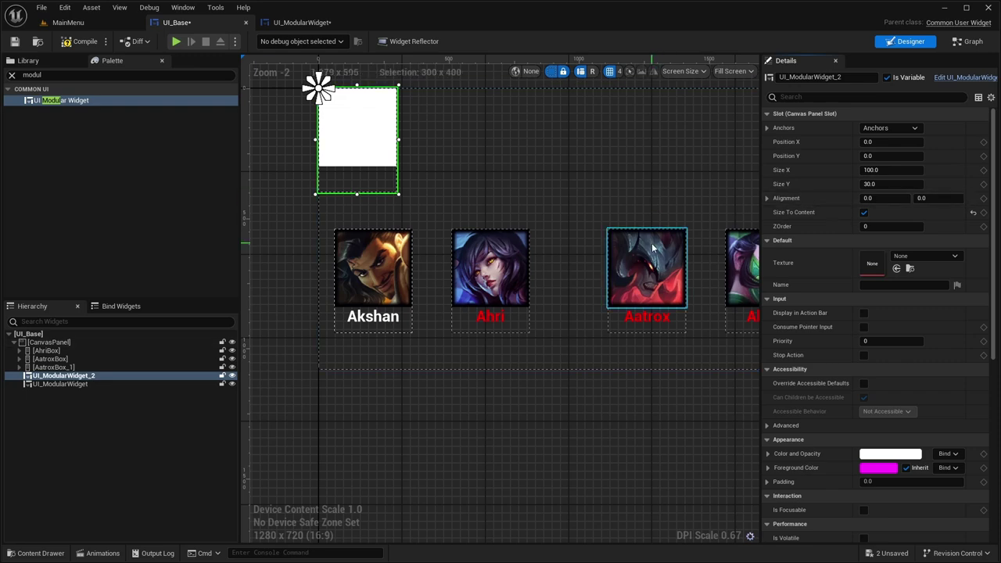
click(53, 366)
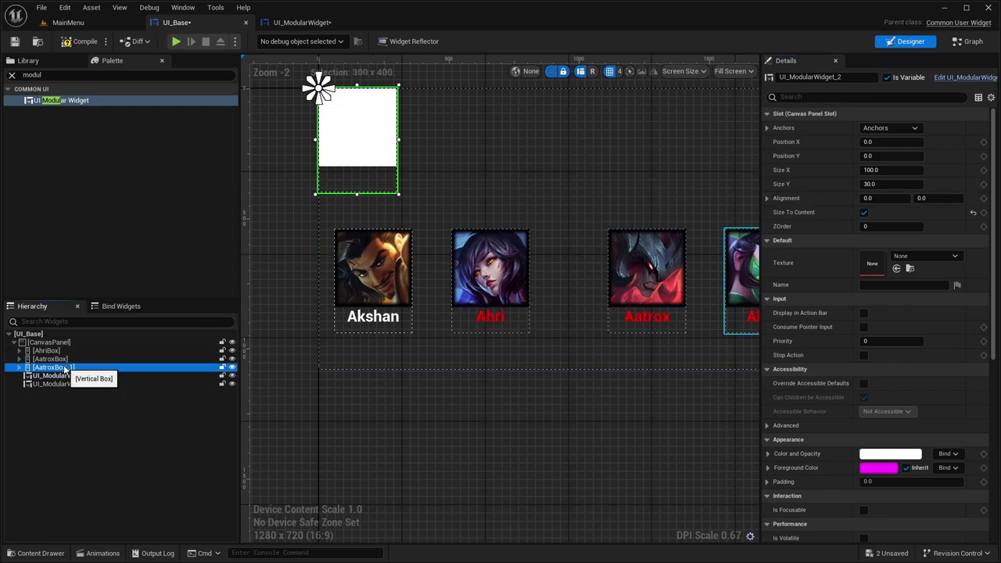
click(819, 198)
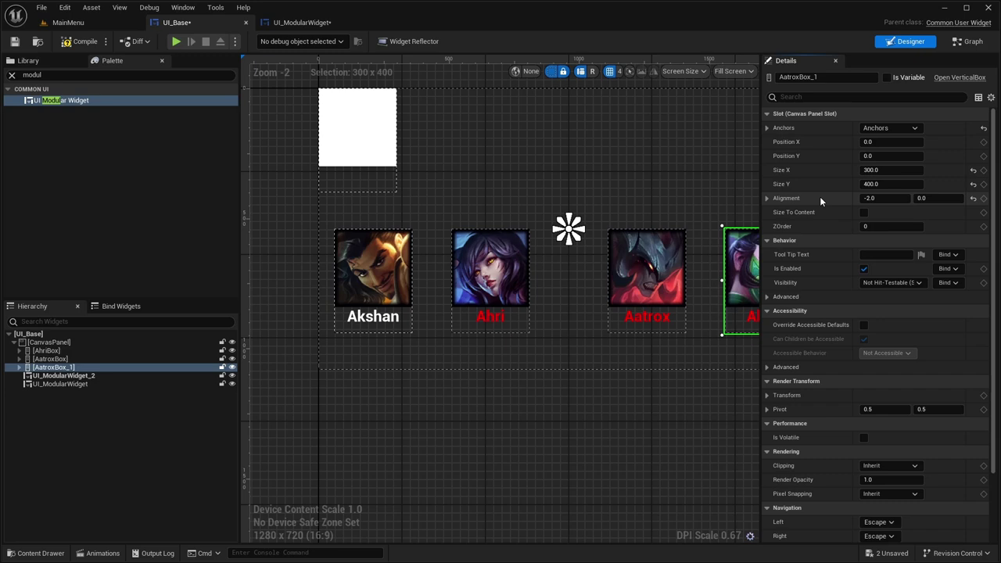
click(59, 375)
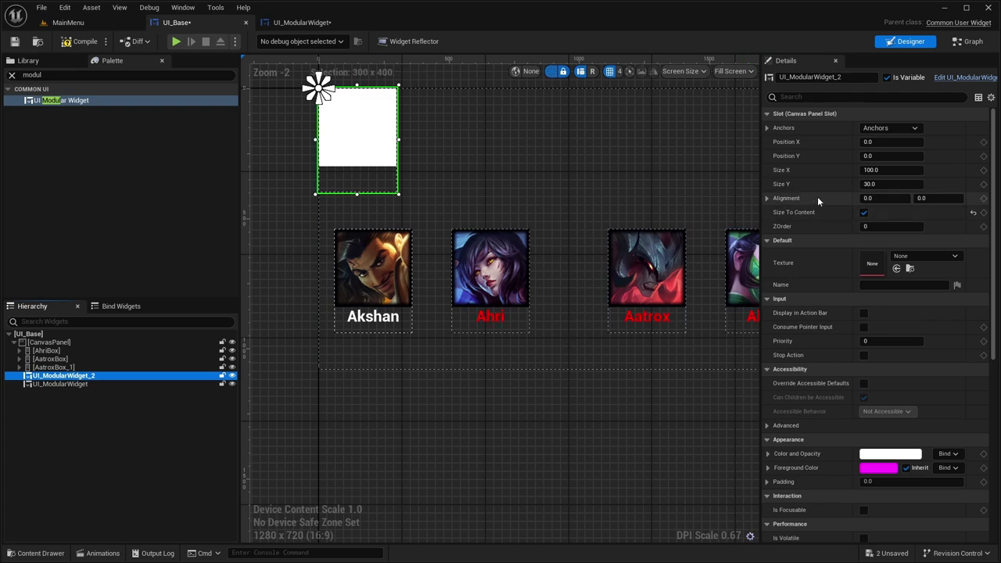
drag(867, 198, 829, 199)
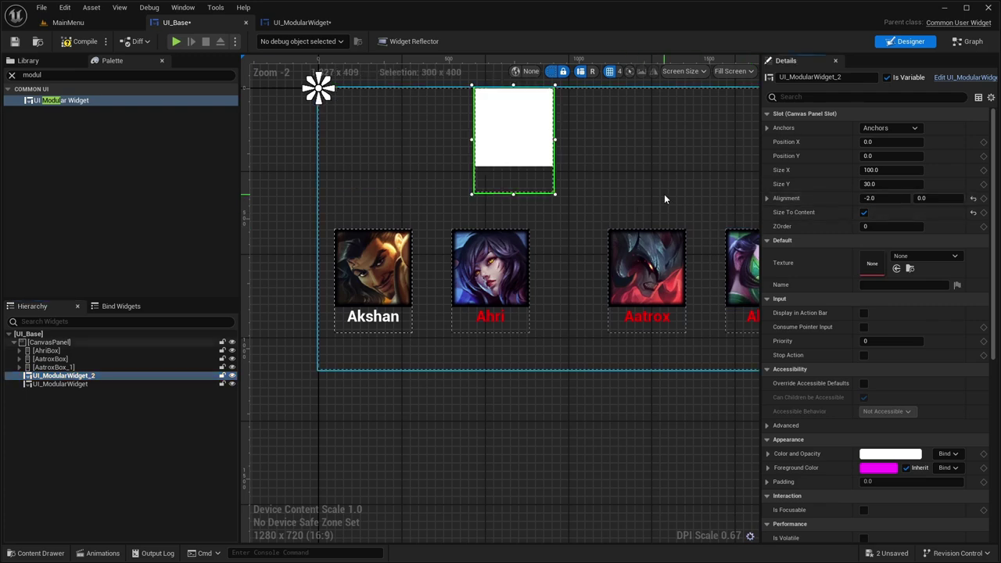
right_drag(591, 182, 556, 205)
click(890, 127)
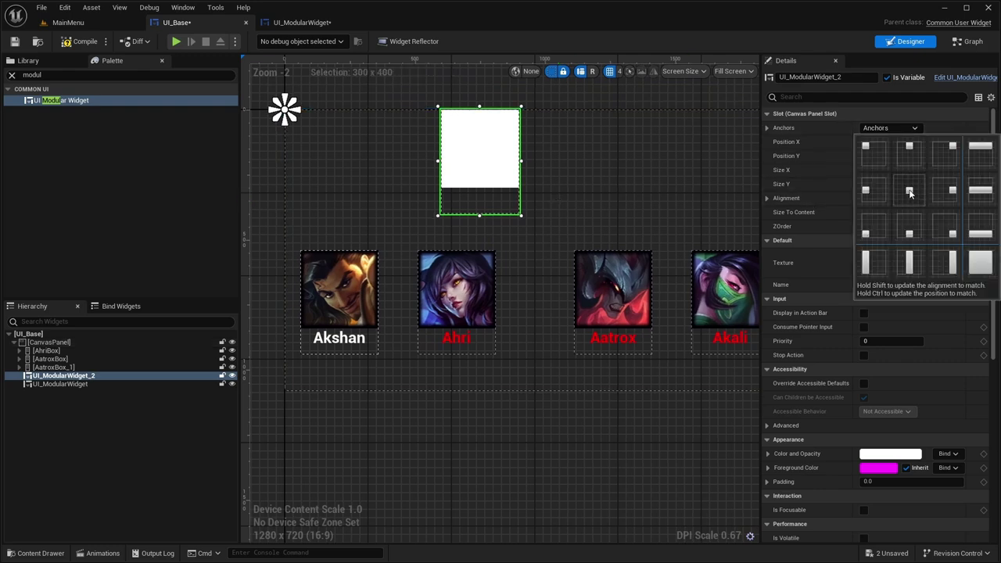
click(909, 193)
click(881, 143)
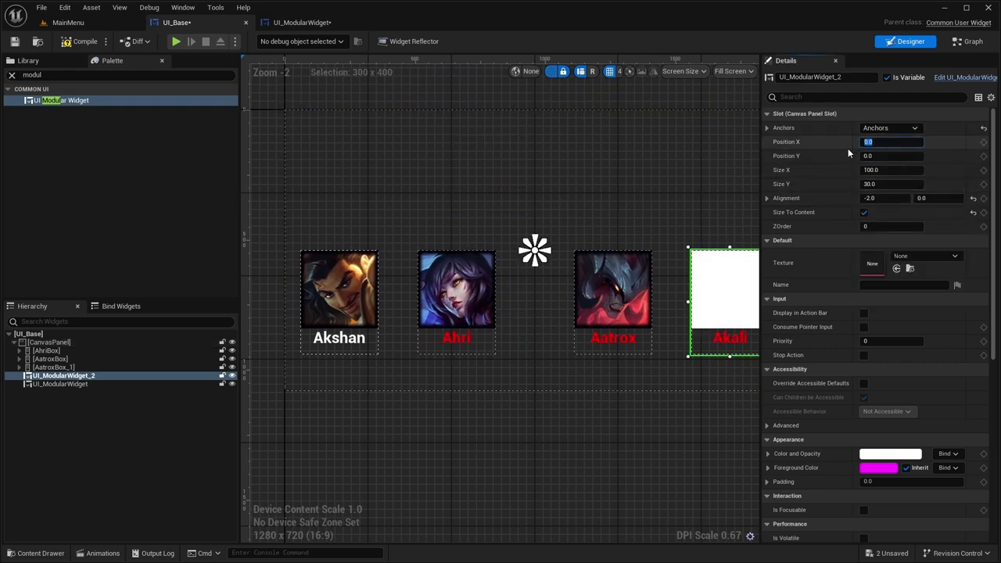
right_drag(649, 178, 615, 179)
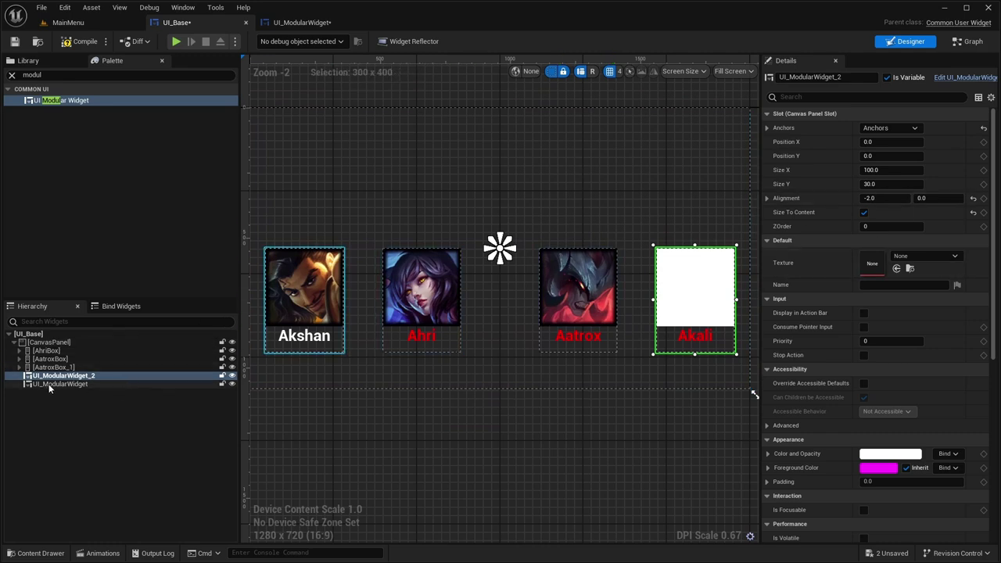
click(49, 384)
drag(51, 376, 53, 372)
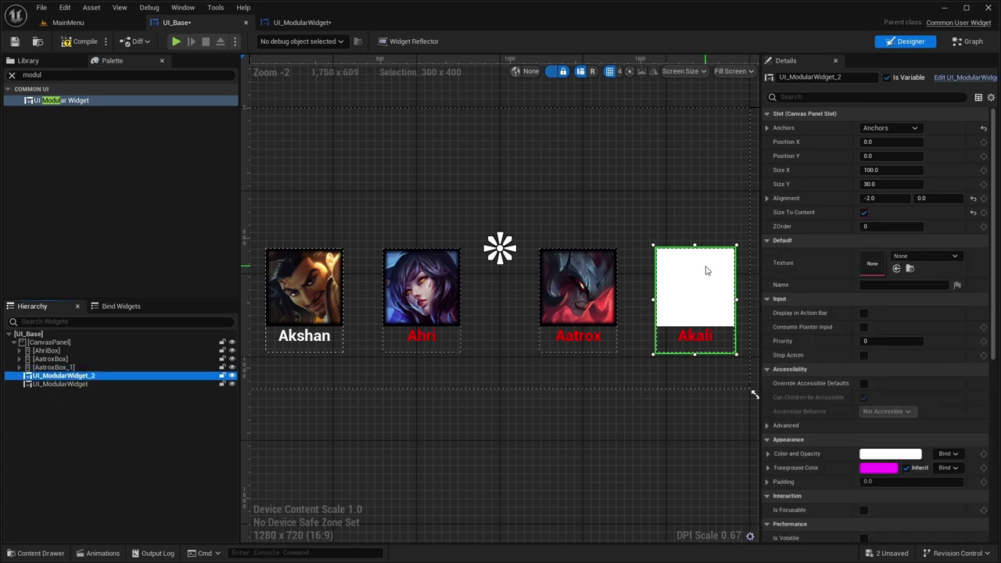
Step: Delete the old Akali box and give the second card the Akali portrait and name
click(59, 366)
key(Delete)
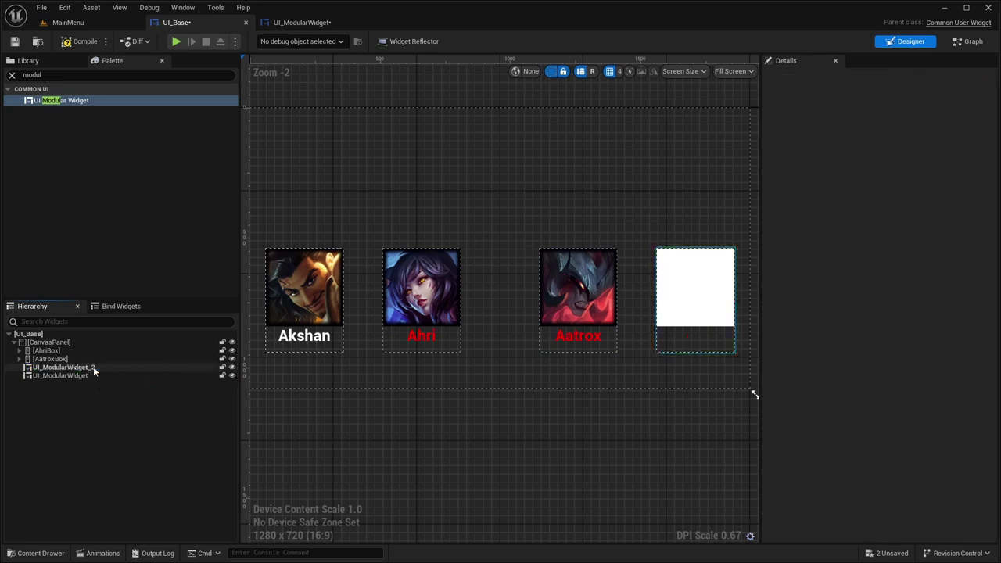
click(93, 367)
click(903, 256)
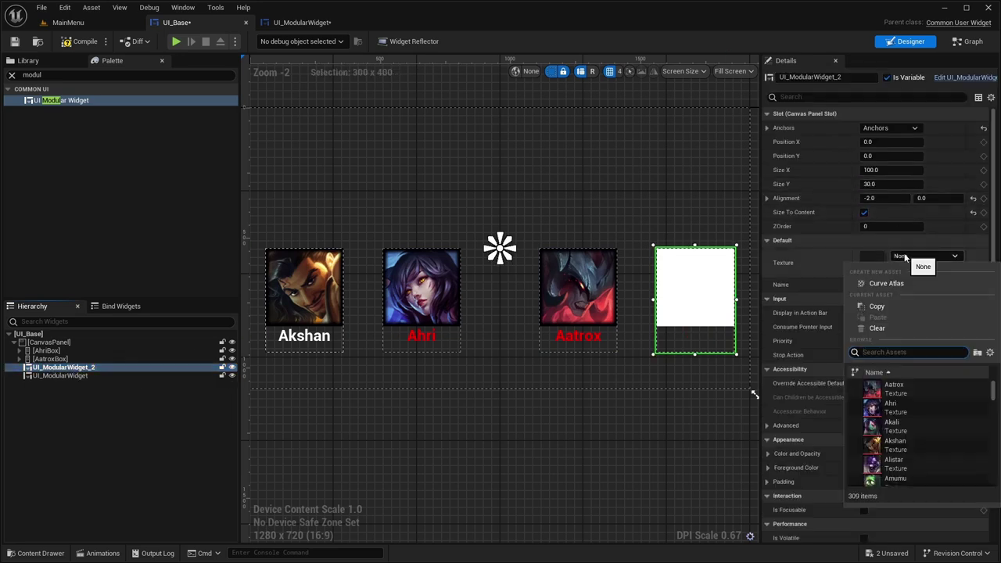
click(910, 431)
click(899, 284)
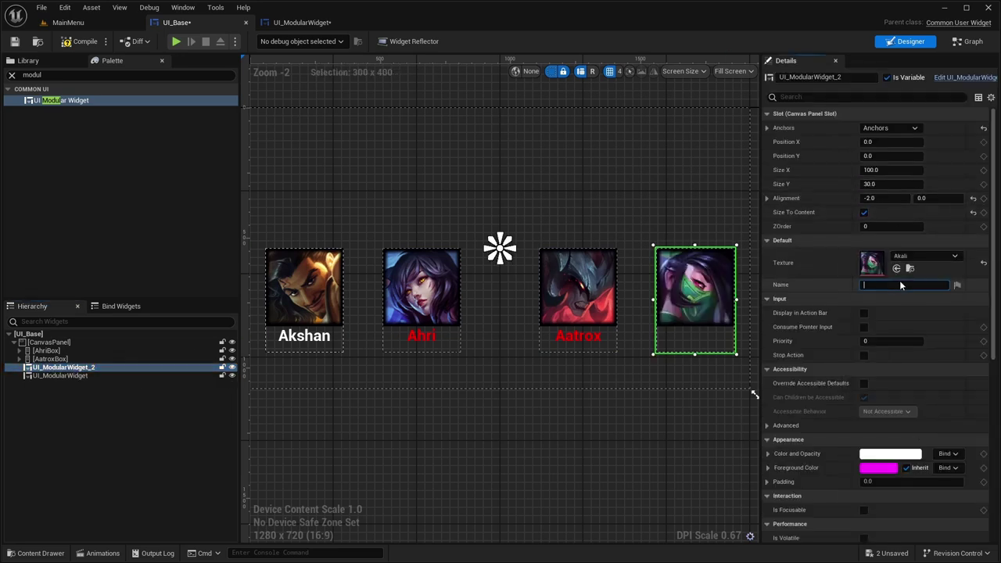
text(Akali)
key(Return)
Step: Remove the AatroxBox wrapper so the Aatrox card sits directly on the canvas
click(521, 430)
right_drag(521, 430, 528, 429)
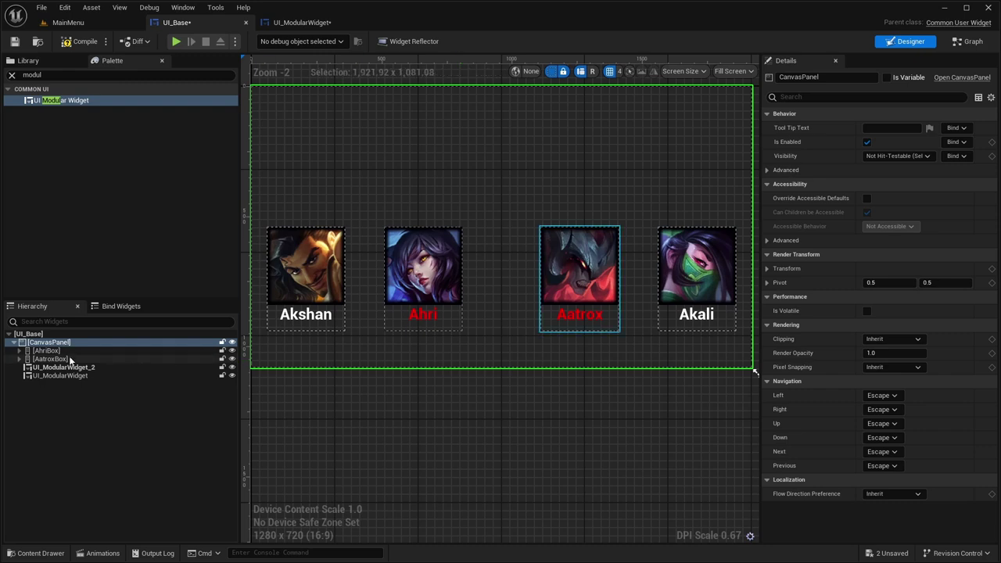
click(49, 358)
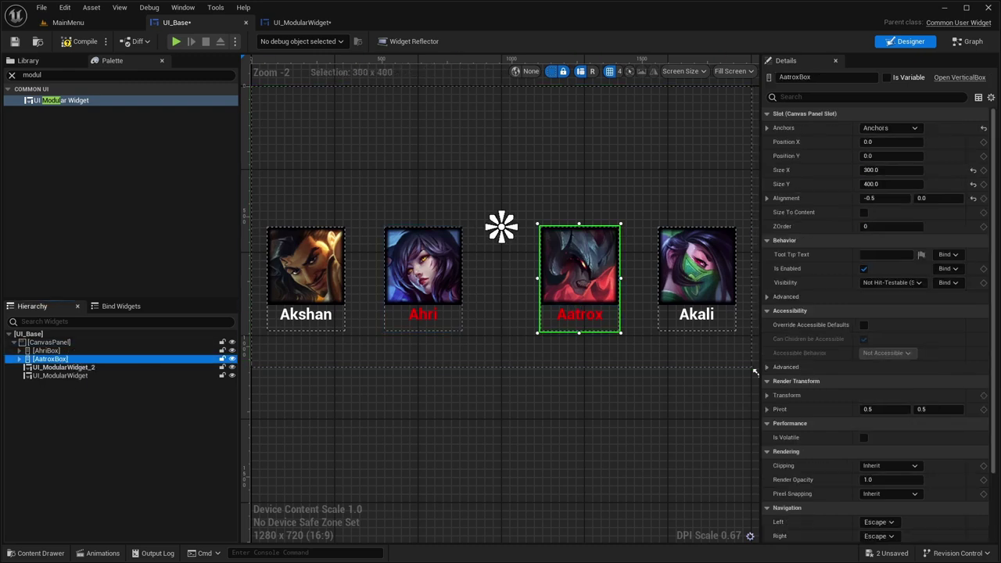
key(ctrl+z)
key(ctrl+z)
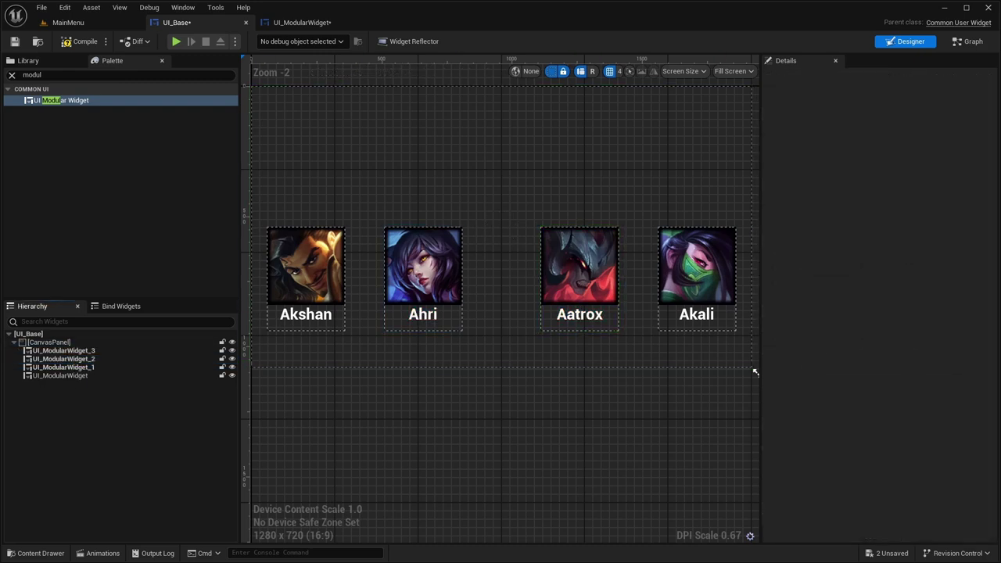
right_drag(471, 362, 475, 352)
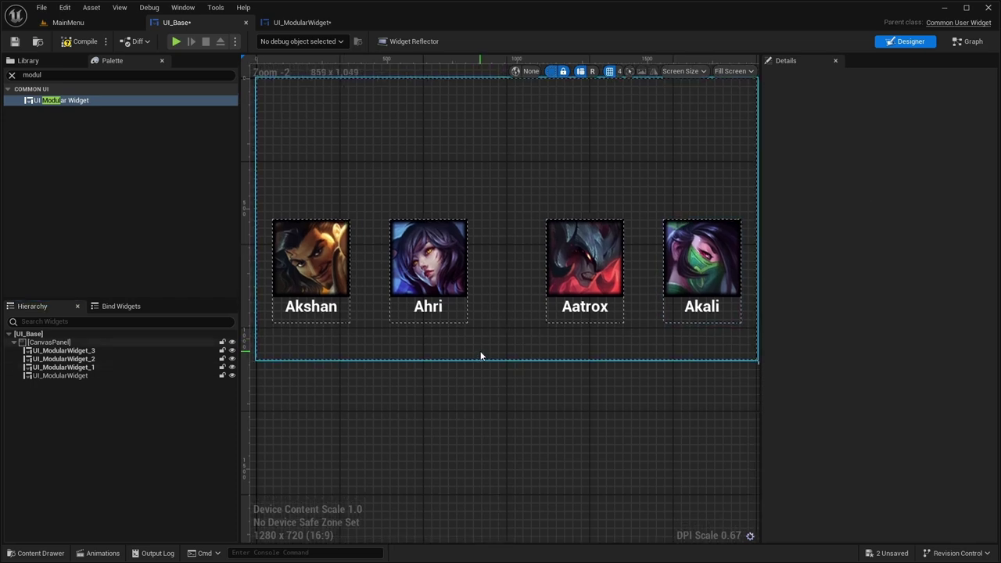
Step: Set UI_ModularWidget's name Text Block colour to blue (3F00FF) and check the names in UI_Base
click(301, 22)
click(63, 366)
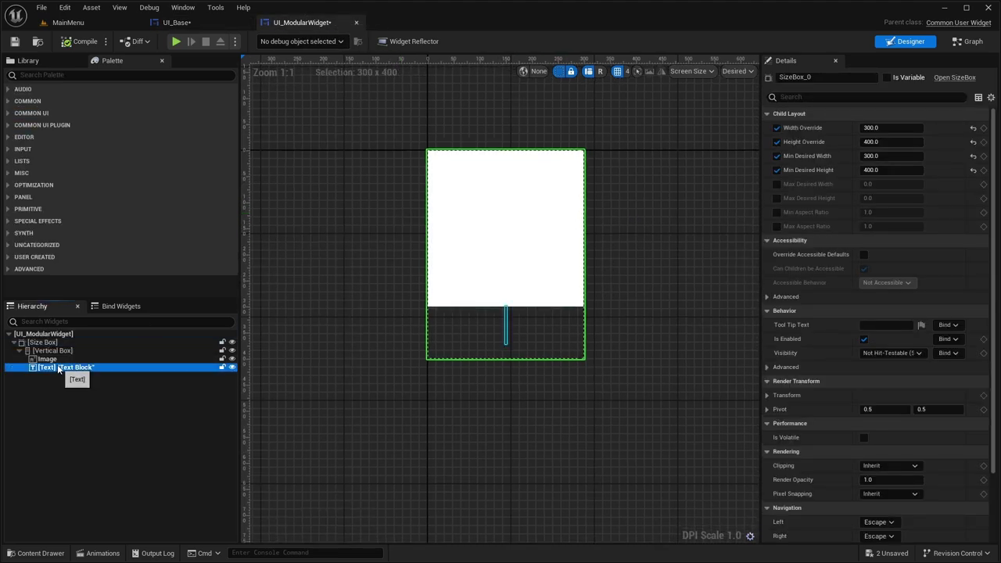
right_drag(633, 376, 586, 331)
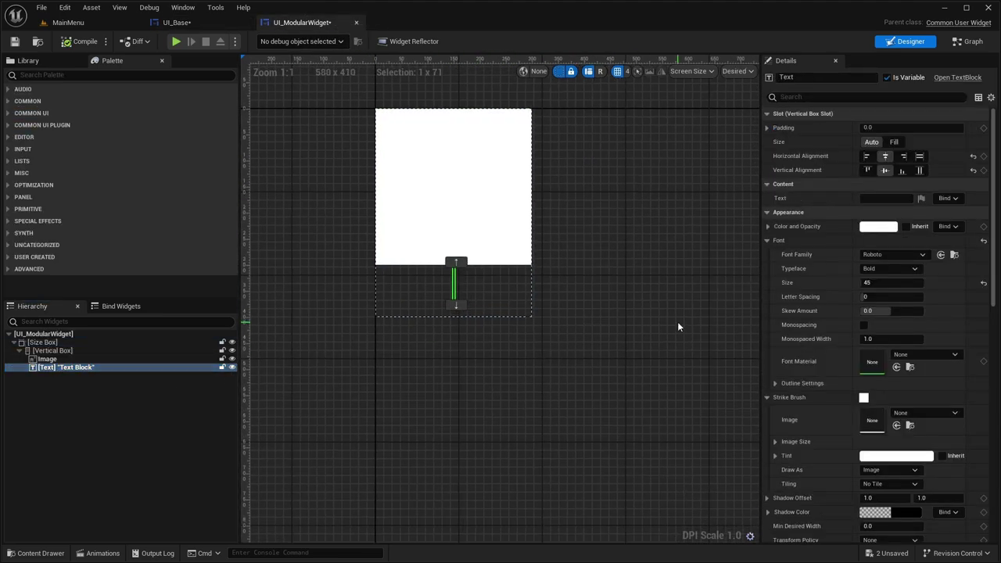
right_drag(678, 321, 676, 291)
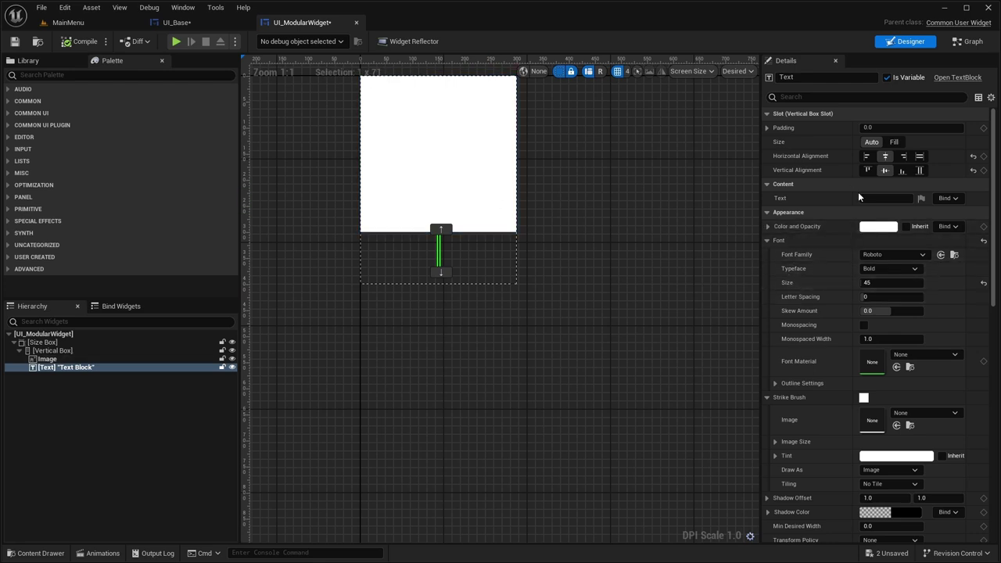
click(878, 226)
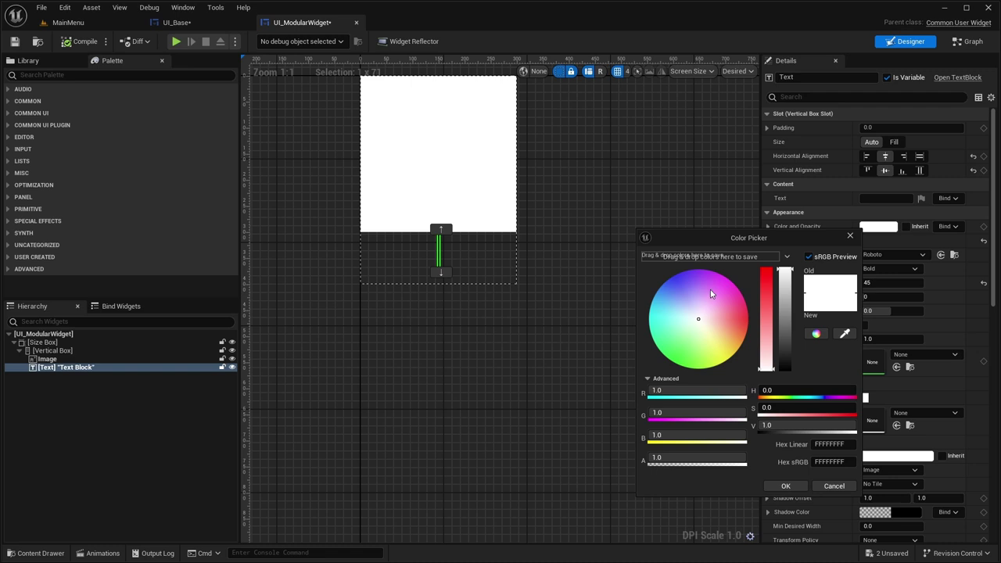
click(675, 274)
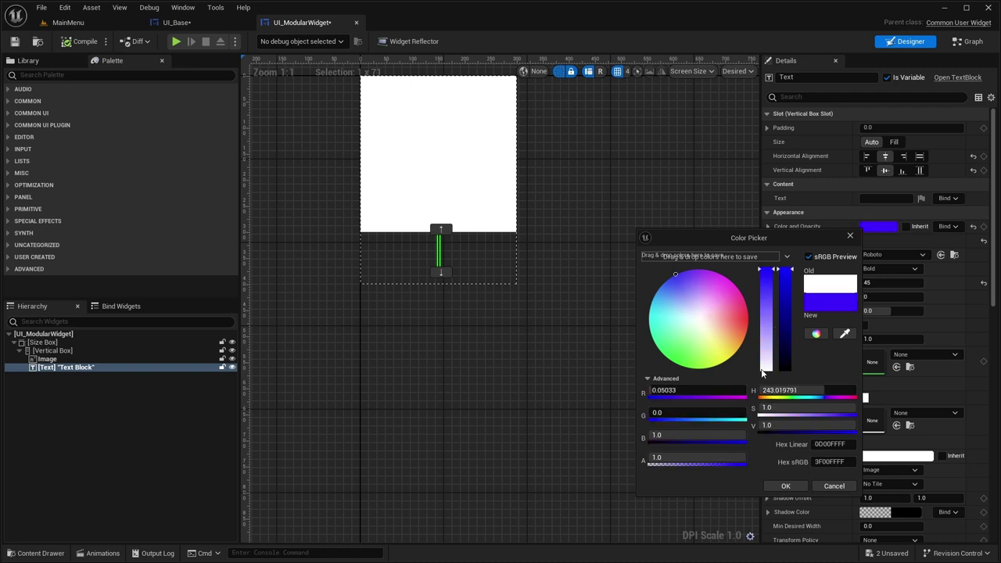
click(780, 485)
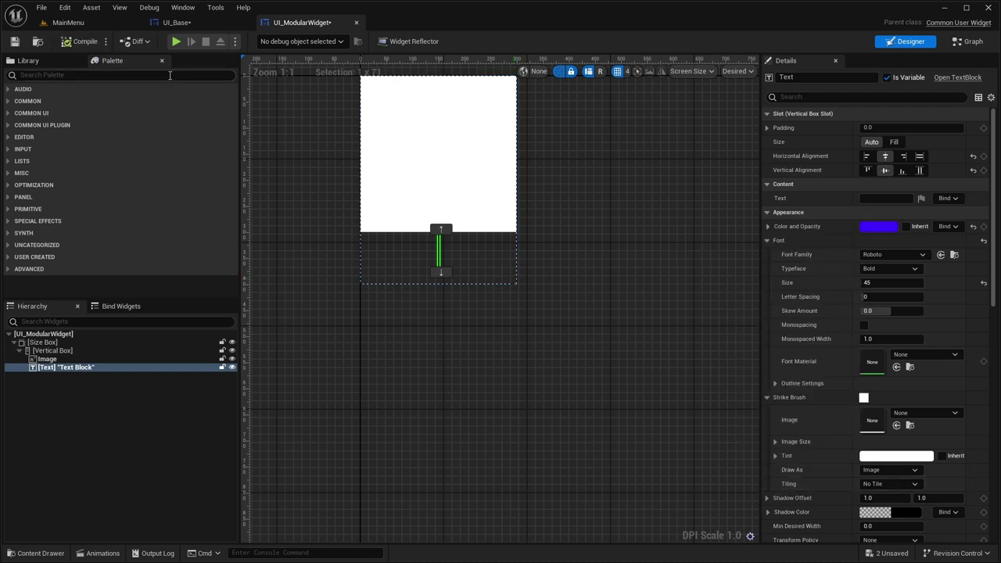
click(170, 26)
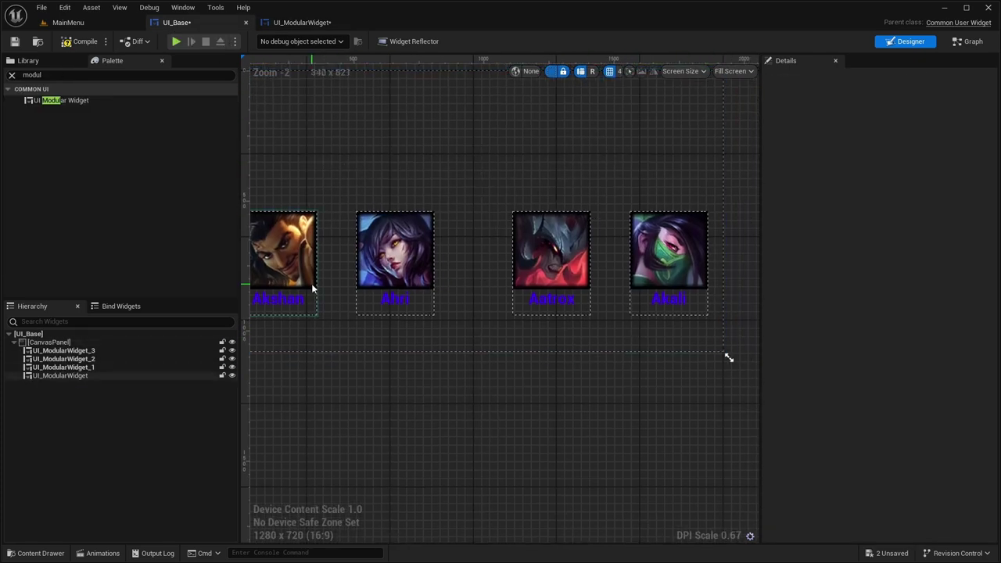
right_drag(349, 286, 393, 275)
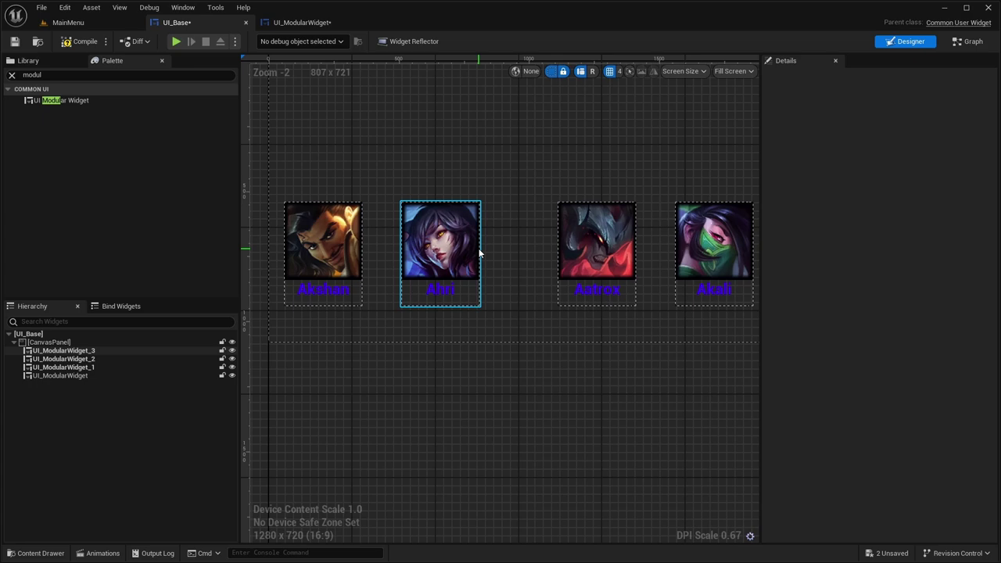
Step: Try a 200 by 200 portrait Image Size and preview the cards in UI_Base
click(301, 22)
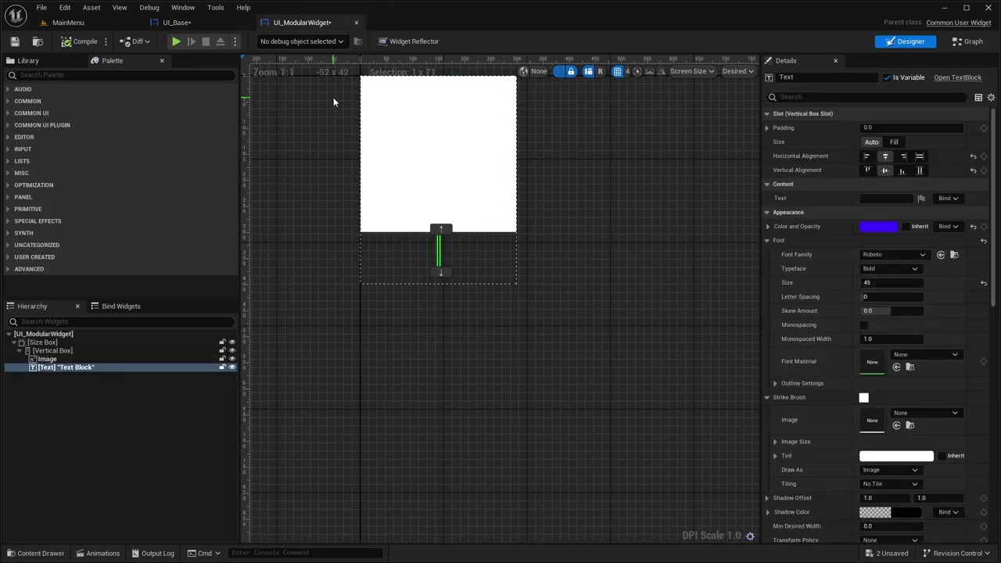
click(458, 172)
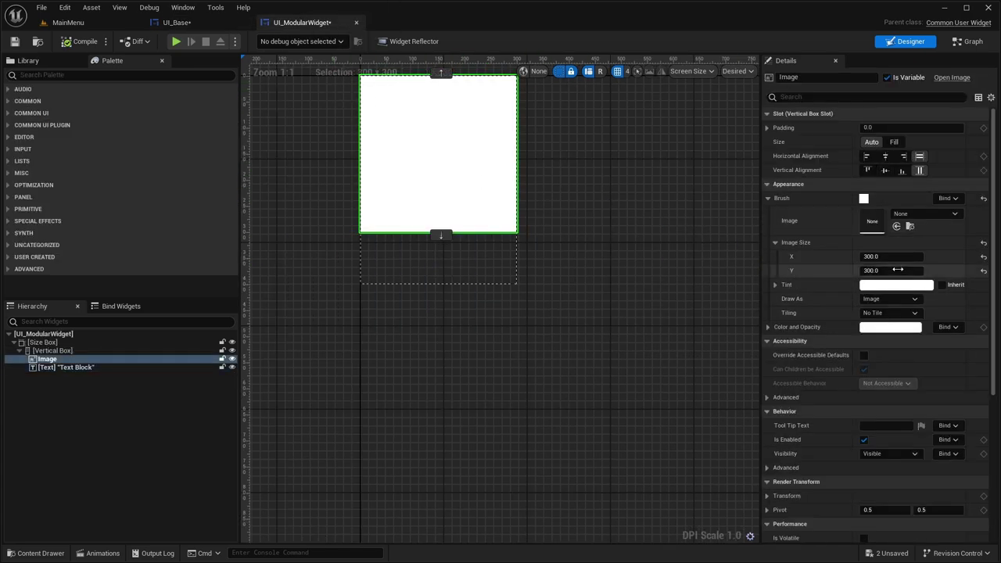
click(882, 257)
text(20)
text(200)
key(Return)
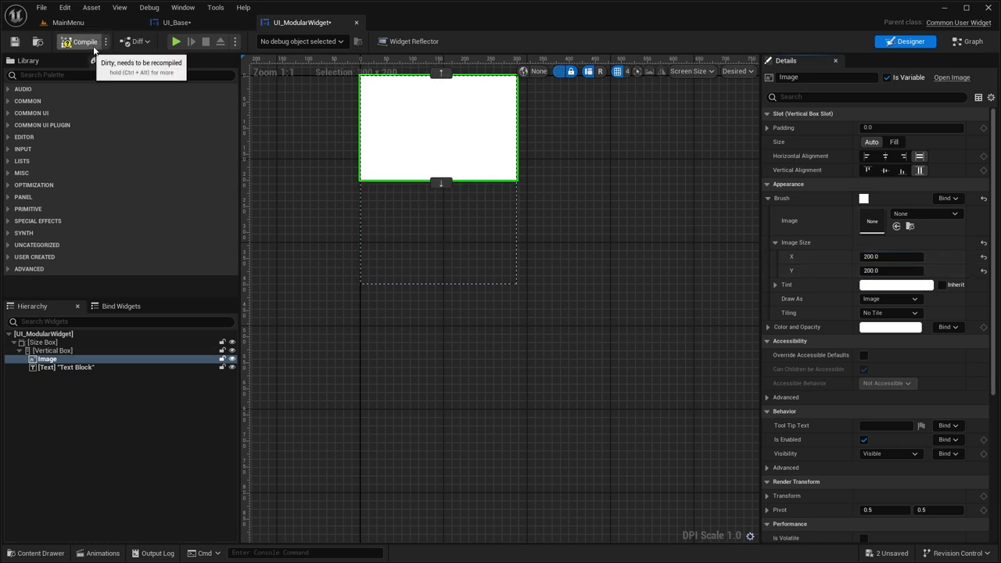
click(177, 22)
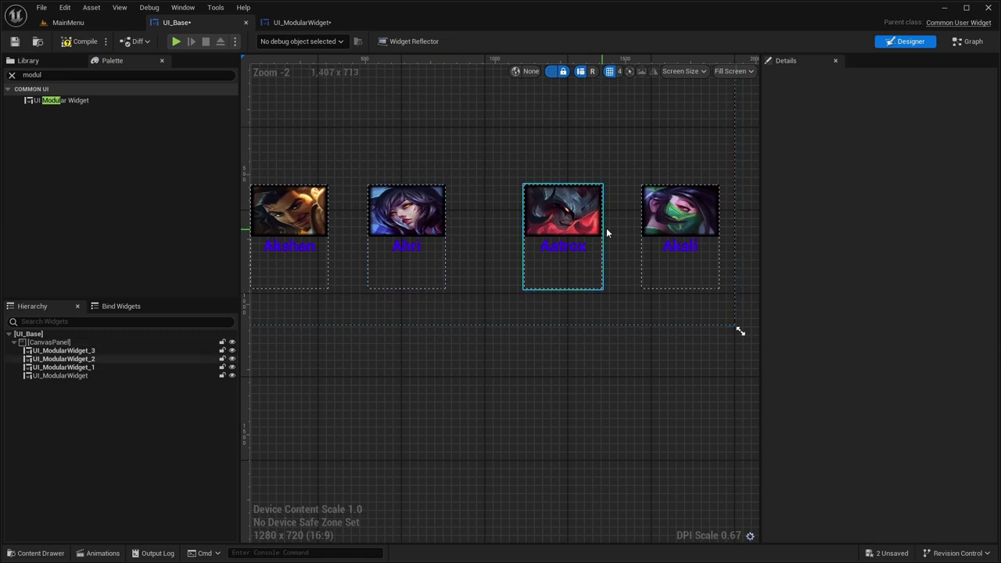
right_drag(306, 223, 390, 223)
right_drag(506, 219, 569, 202)
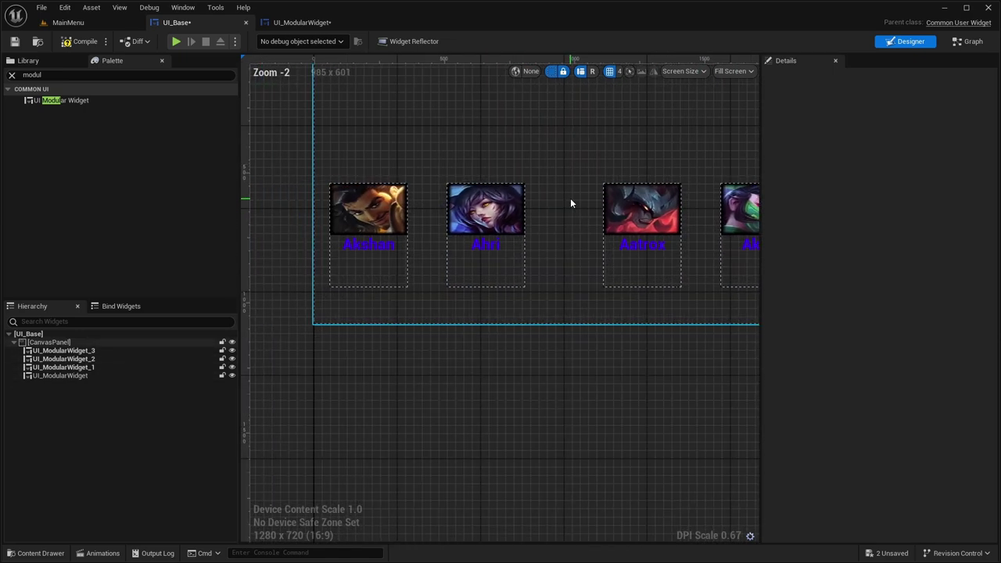
Step: Set the portrait Image Size back to 300 by 300
click(297, 22)
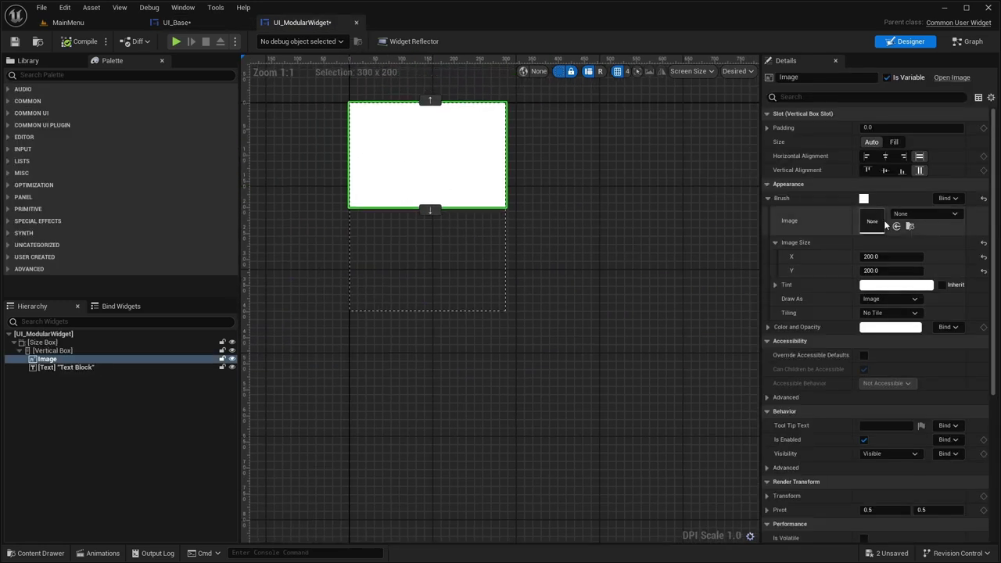
click(883, 256)
text(300)
key(Return)
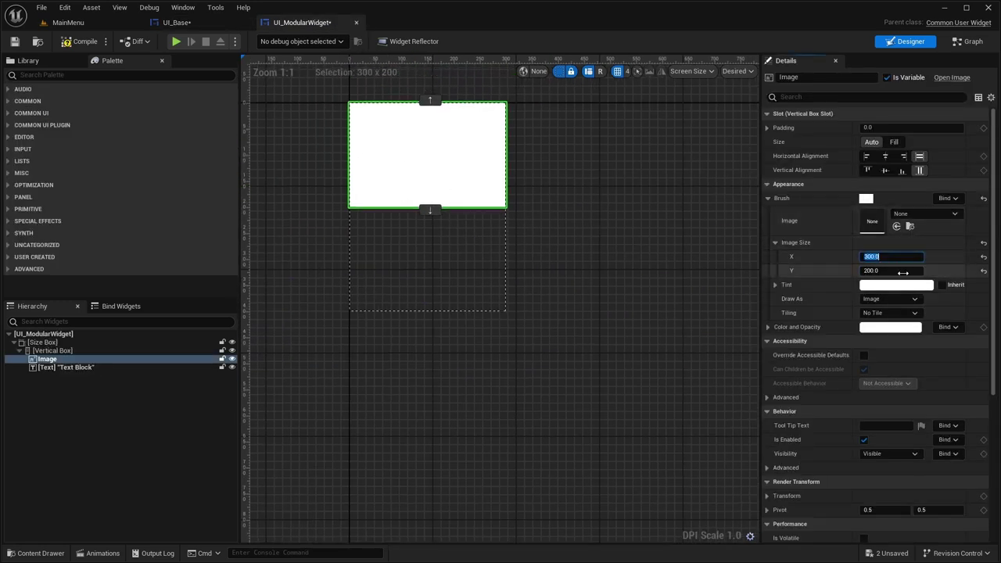
click(901, 272)
text(300)
key(Return)
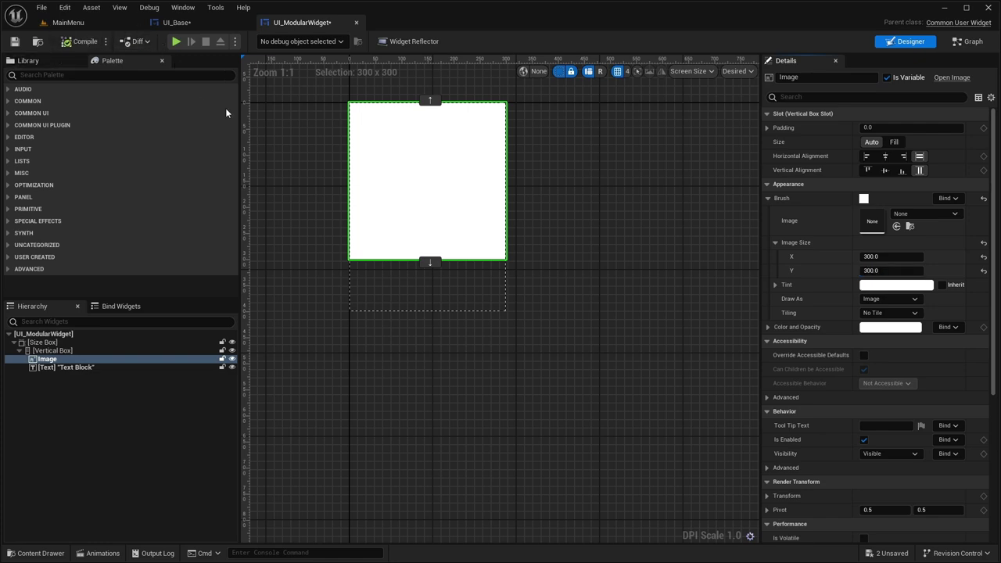
right_drag(258, 108, 322, 110)
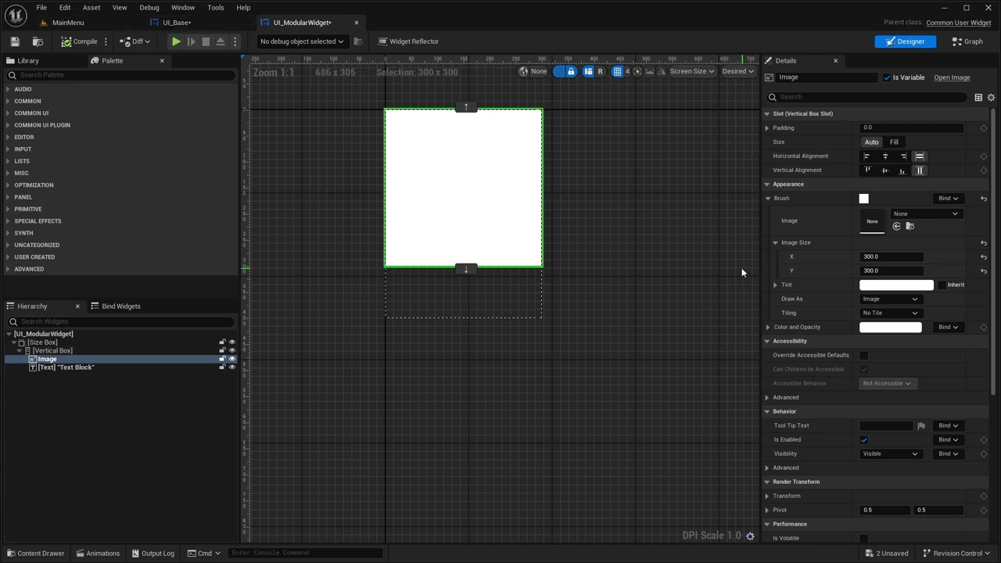
Step: Try a 100 by 100 portrait size, compile, and preview it in UI_Base
click(876, 257)
text(100)
key(Tab)
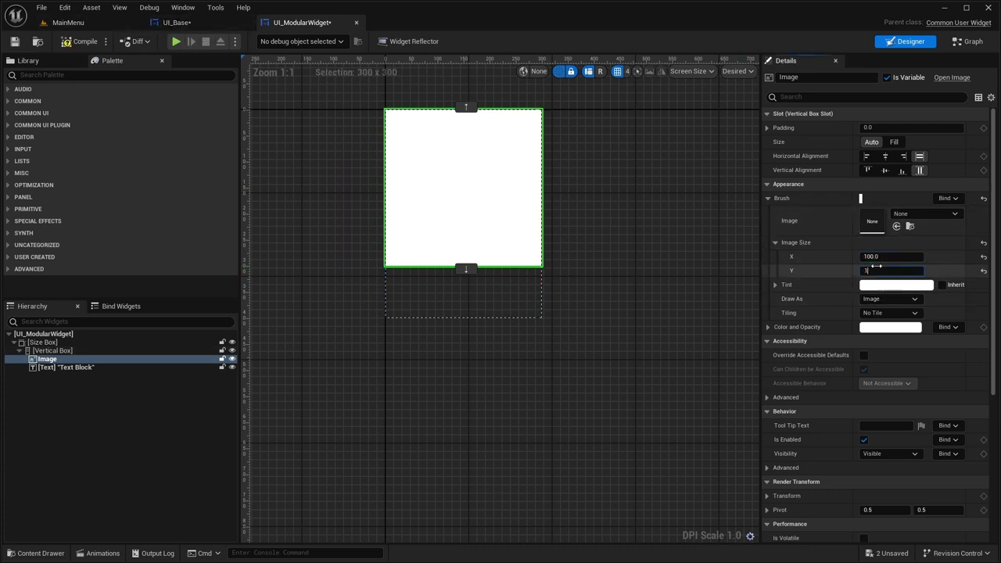
text(100)
key(Return)
click(179, 22)
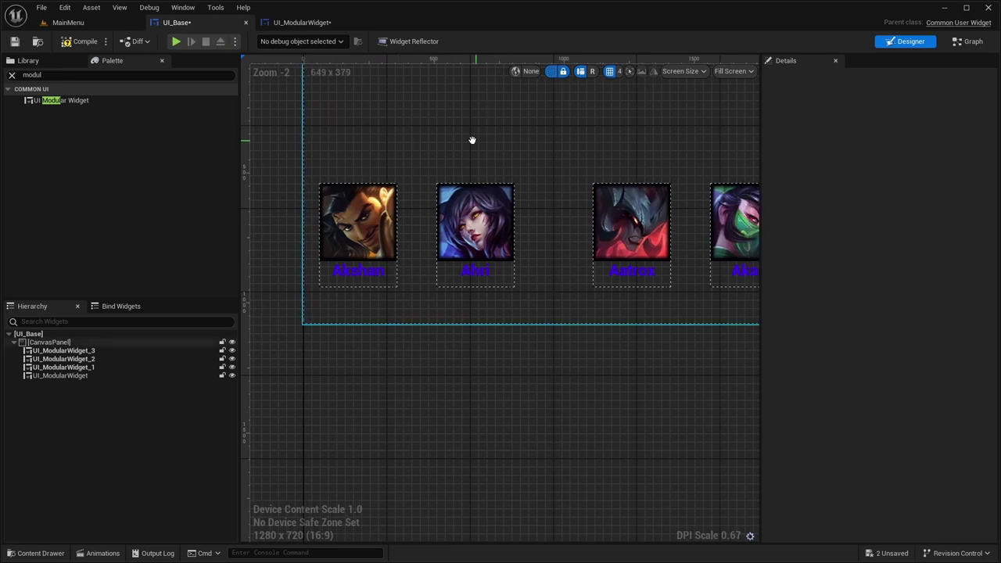
click(307, 22)
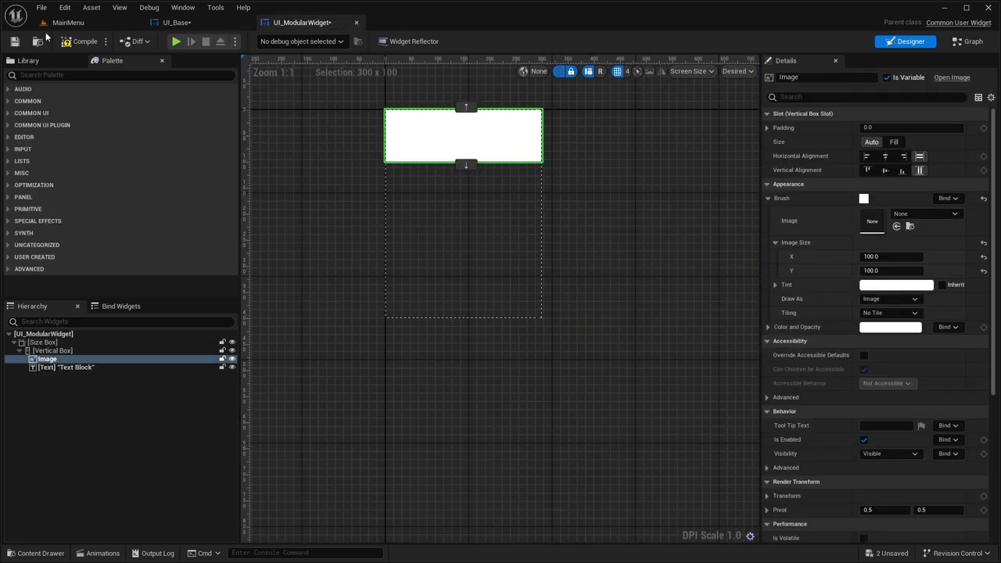
click(84, 41)
click(177, 22)
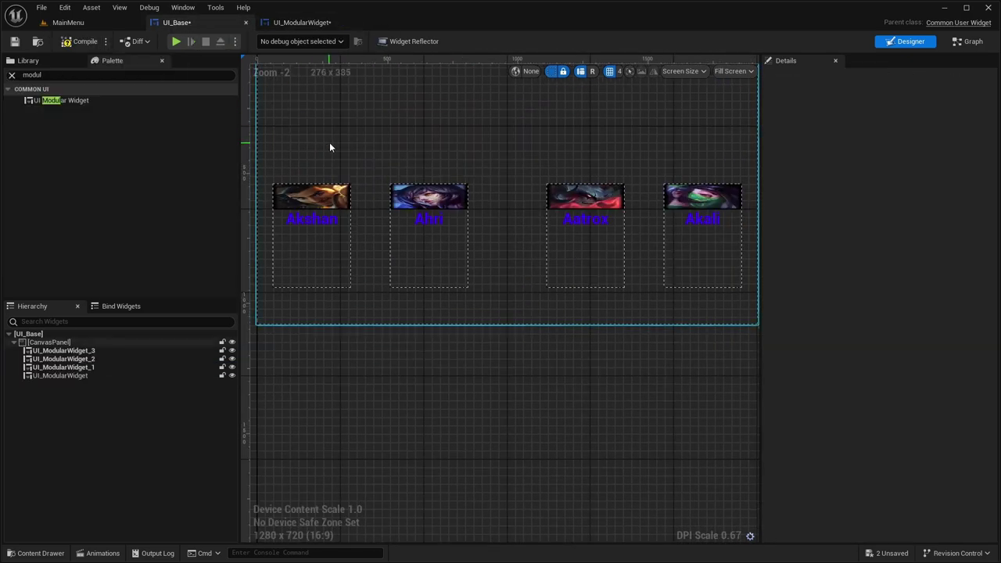
Step: Restore the portrait to 300 by 300 and return to the UI_Base card layout
click(321, 22)
click(887, 264)
text(30)
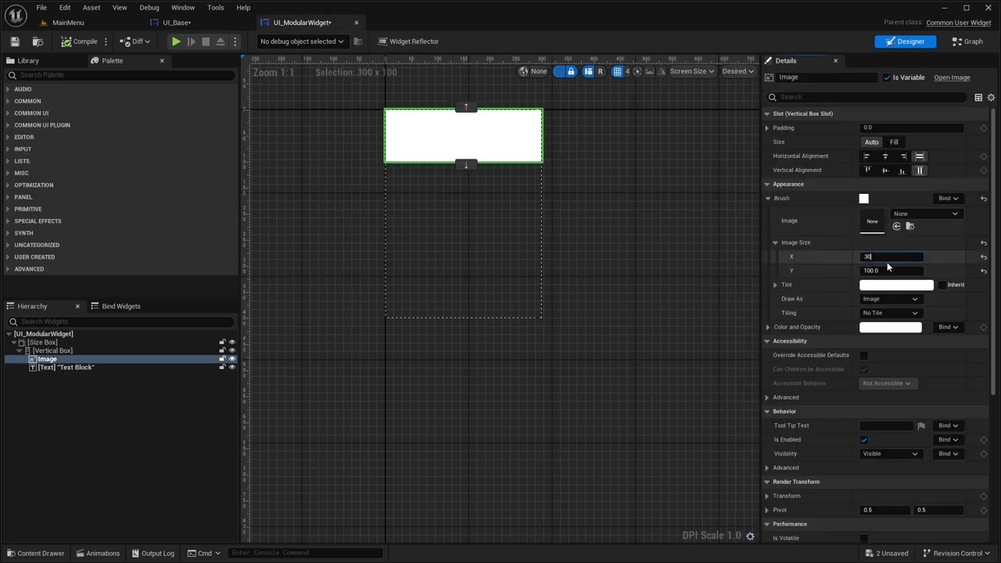
text(0)
key(Tab)
text(300)
key(Return)
right_drag(622, 263, 613, 265)
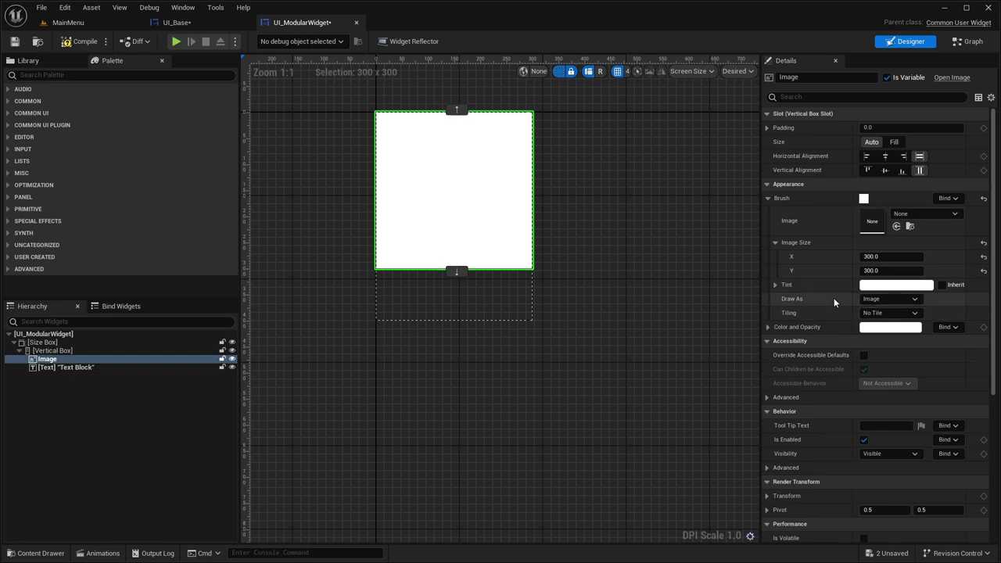
click(184, 26)
key(ctrl+Tab)
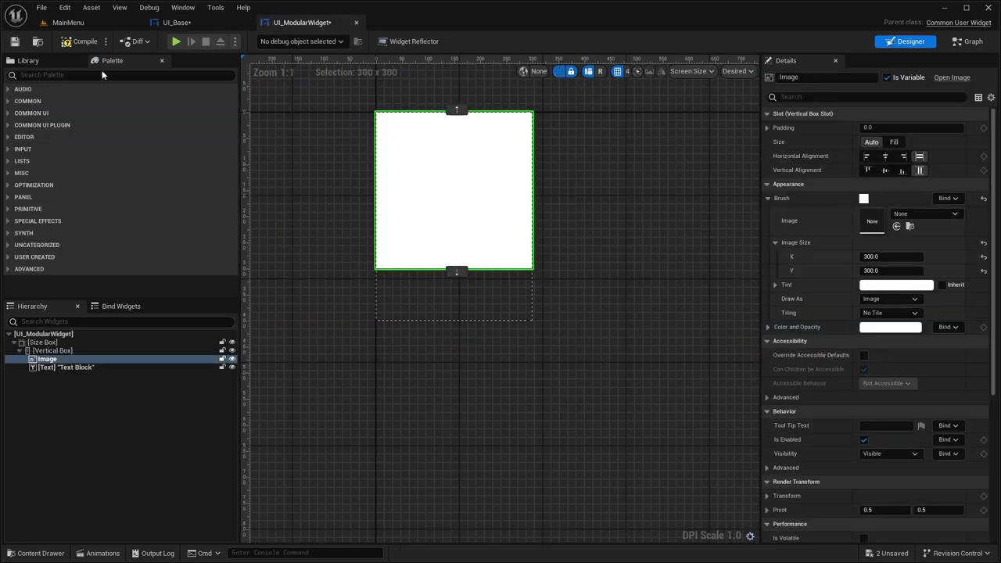
click(176, 22)
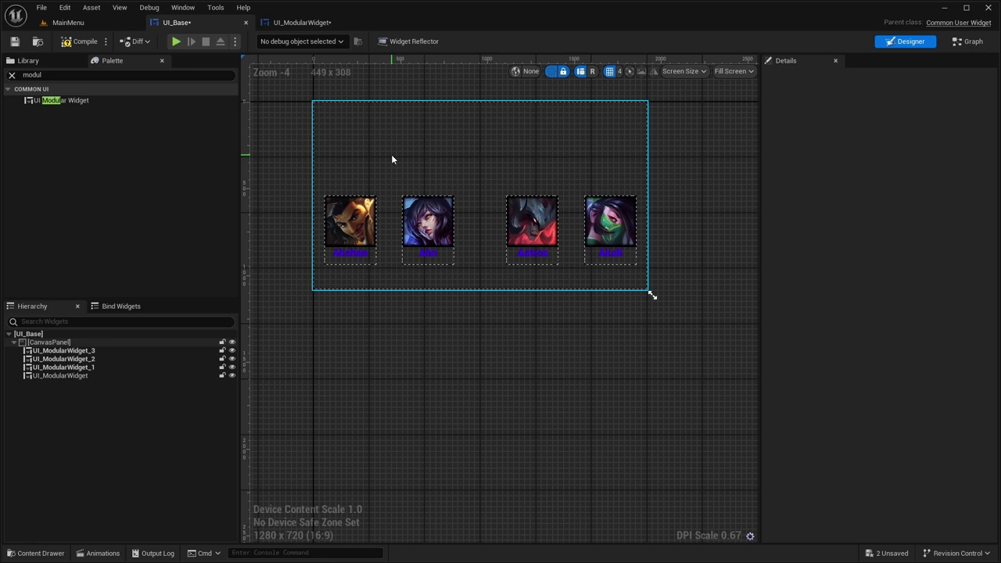
Step: Zoom in and select UI_ModularWidget_3 to show the Ahri card's texture and name
scroll(391, 157, up, 1)
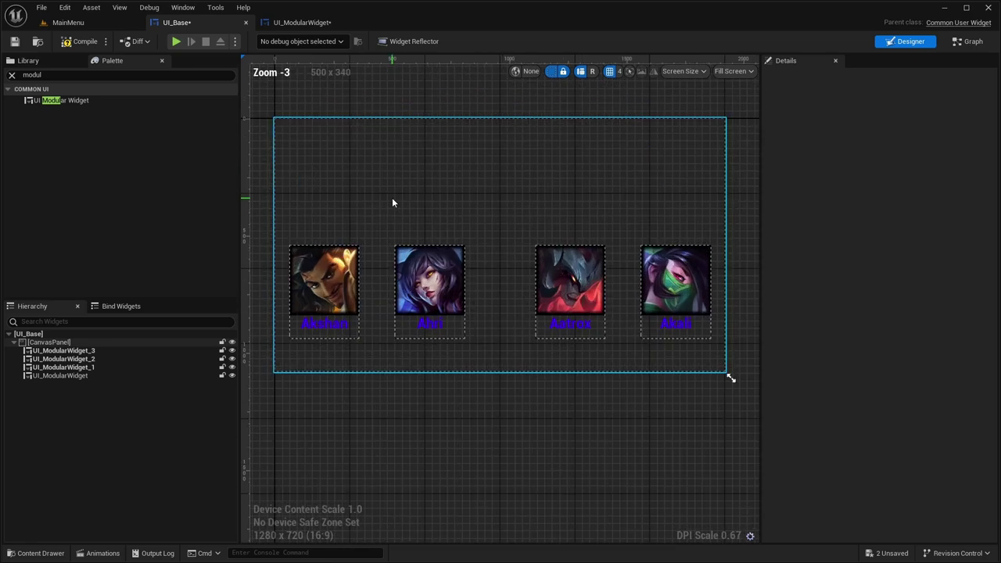
click(67, 351)
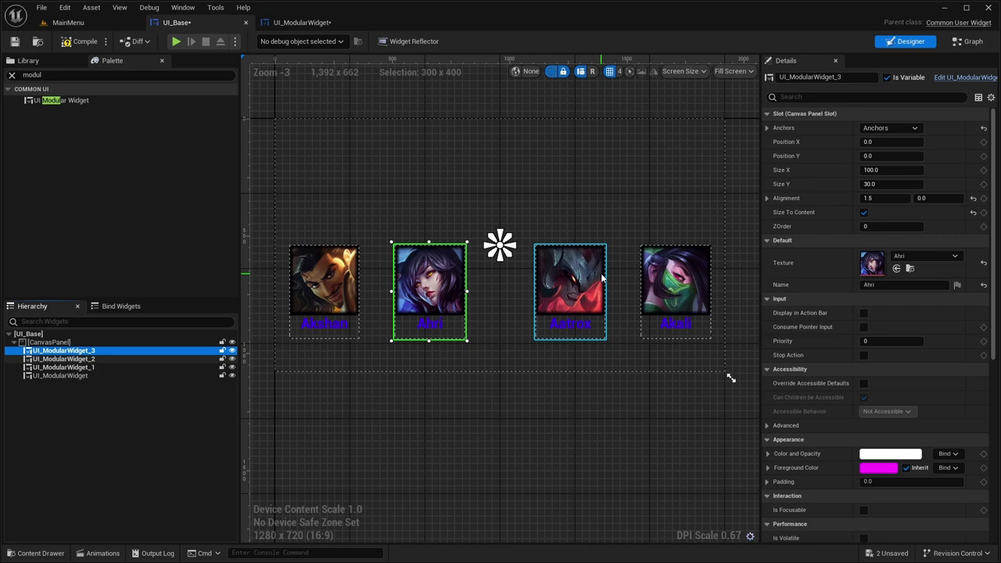
Step: Open the DT_HeroList data table from the Data folder and inspect the Ahri and Akshan rows
click(24, 552)
double_click(297, 400)
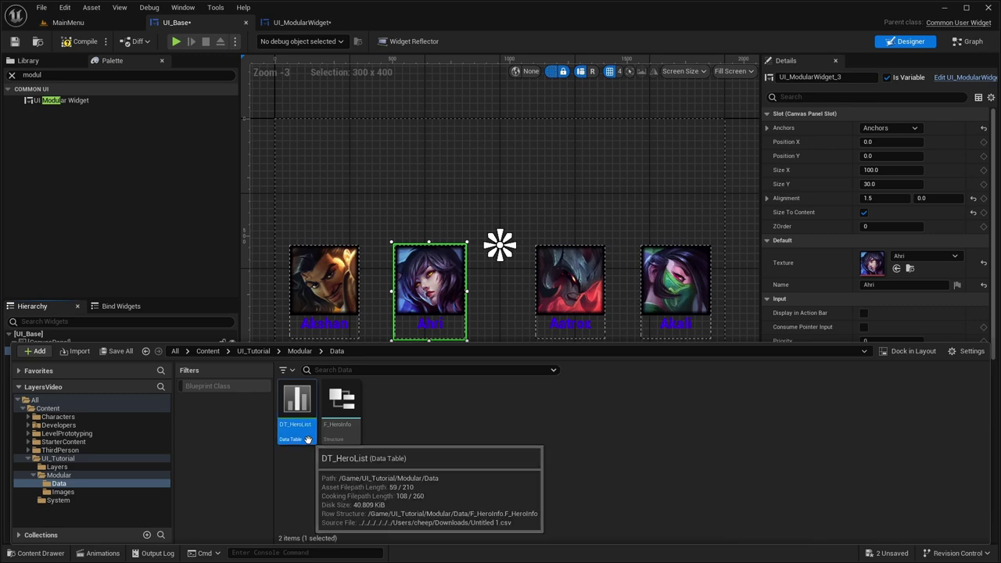
double_click(294, 411)
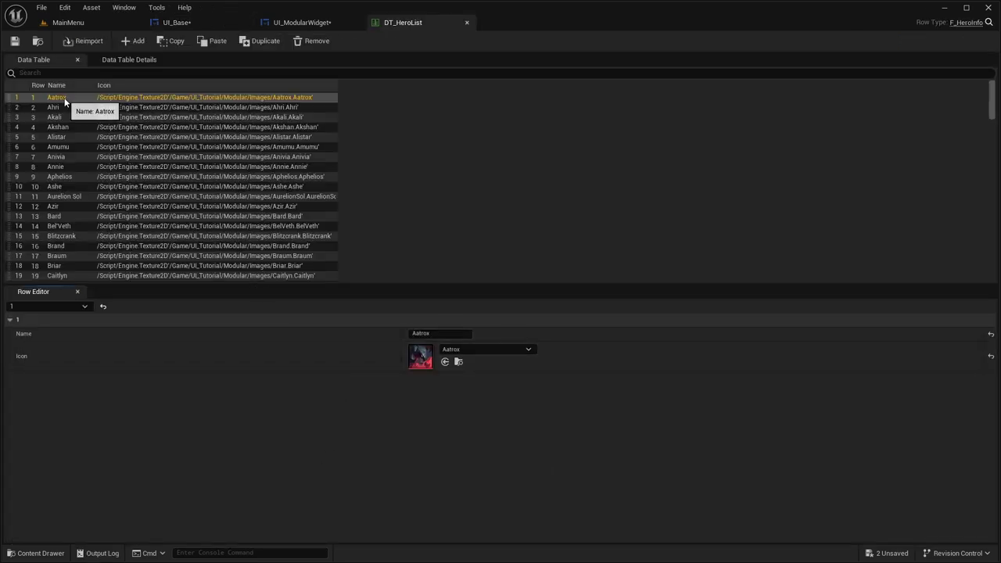
click(114, 107)
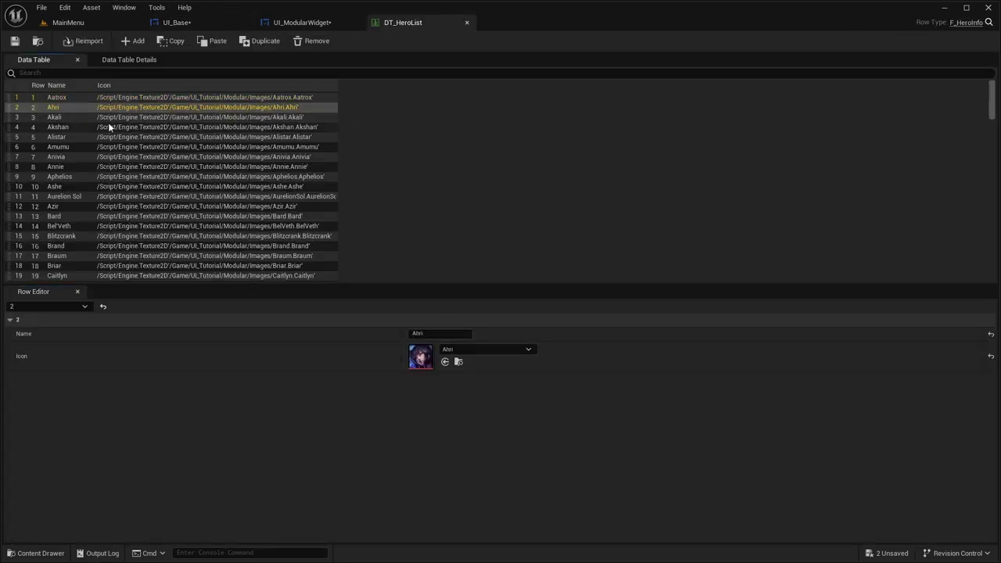
click(115, 126)
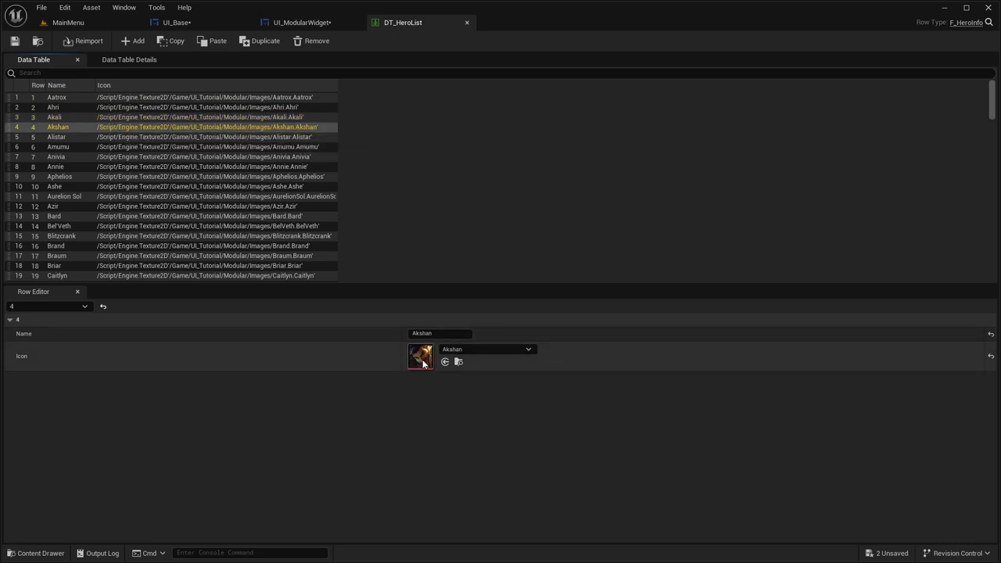
Step: Check the UI_ModularWidget root's properties and DT_HeroList again, then return to UI_Base
click(291, 23)
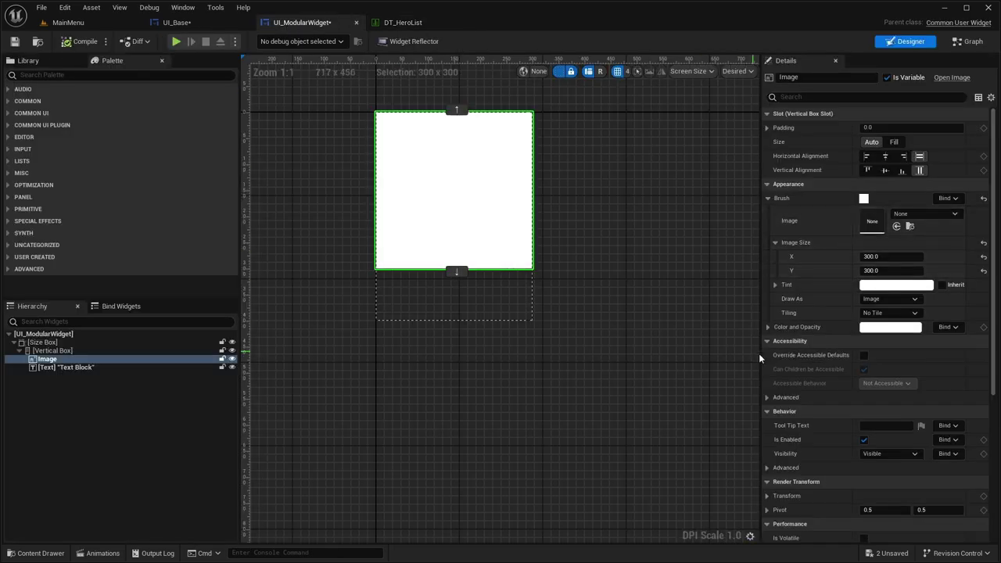
click(62, 334)
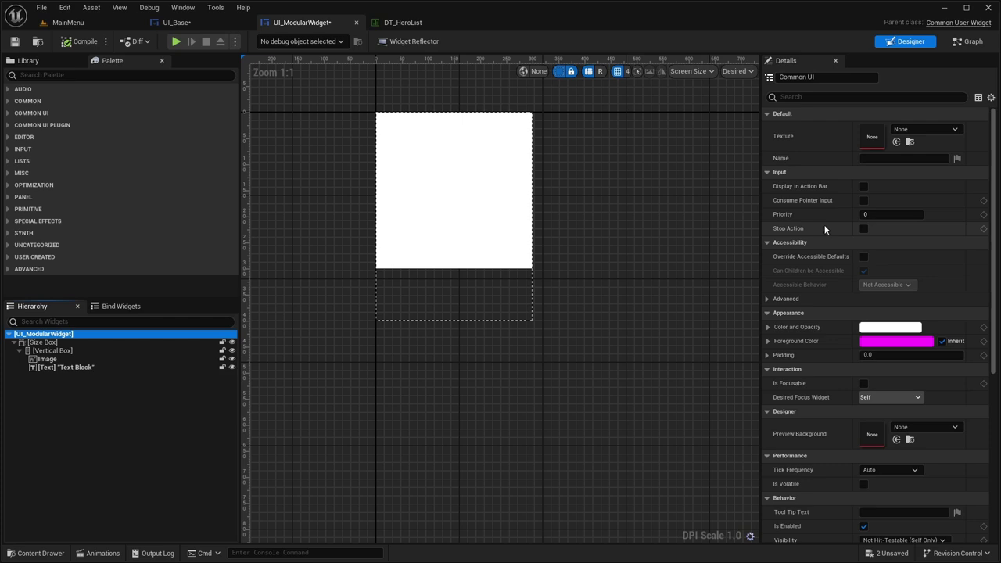
click(403, 22)
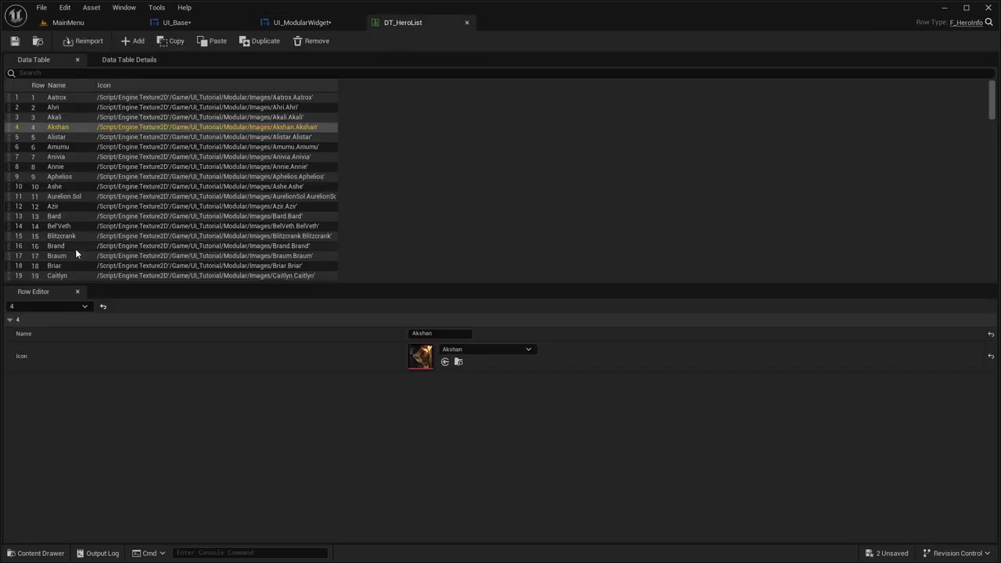
click(302, 23)
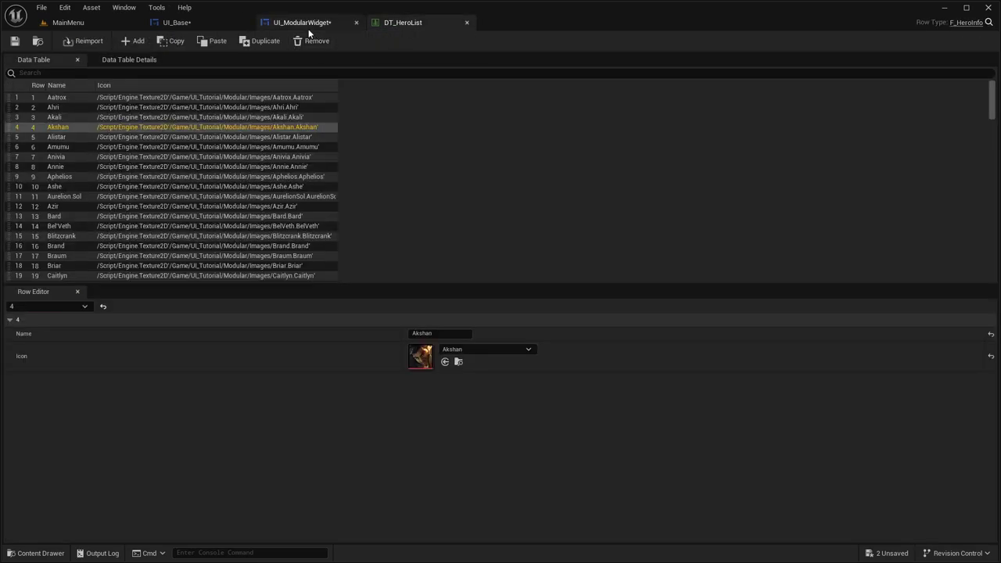
click(179, 22)
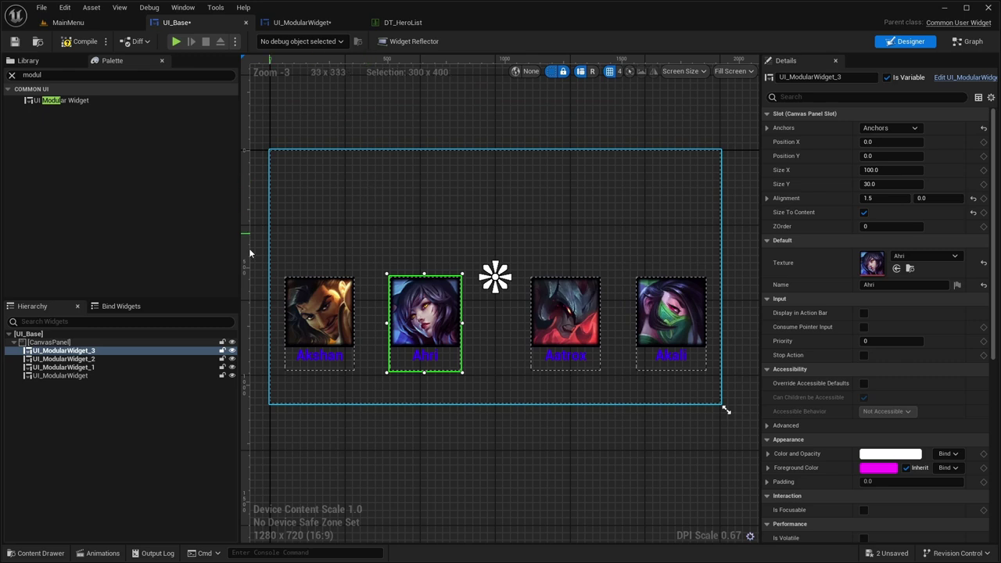
Step: Add a Vertical Box from the Palette under the CanvasPanel
click(28, 74)
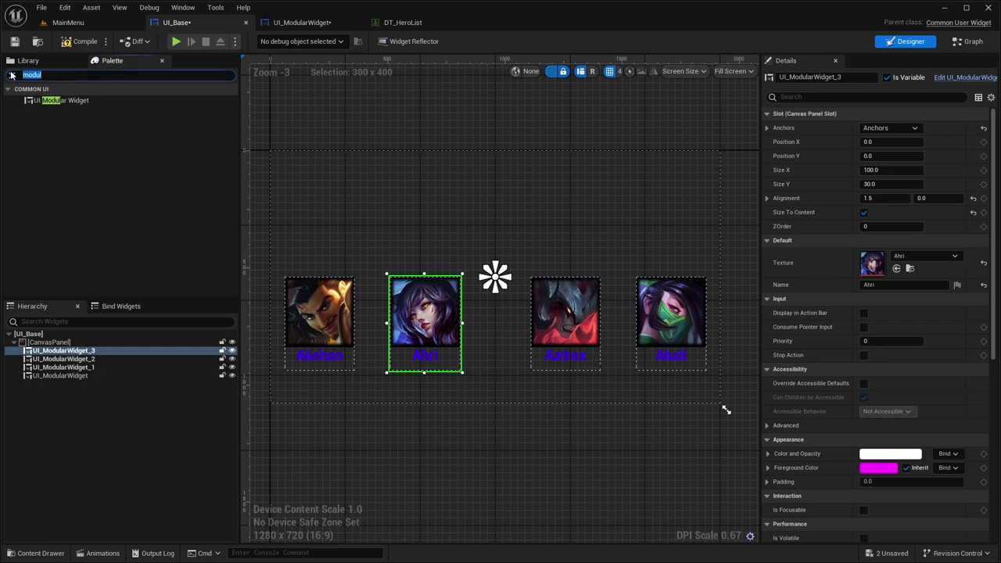
text(verti)
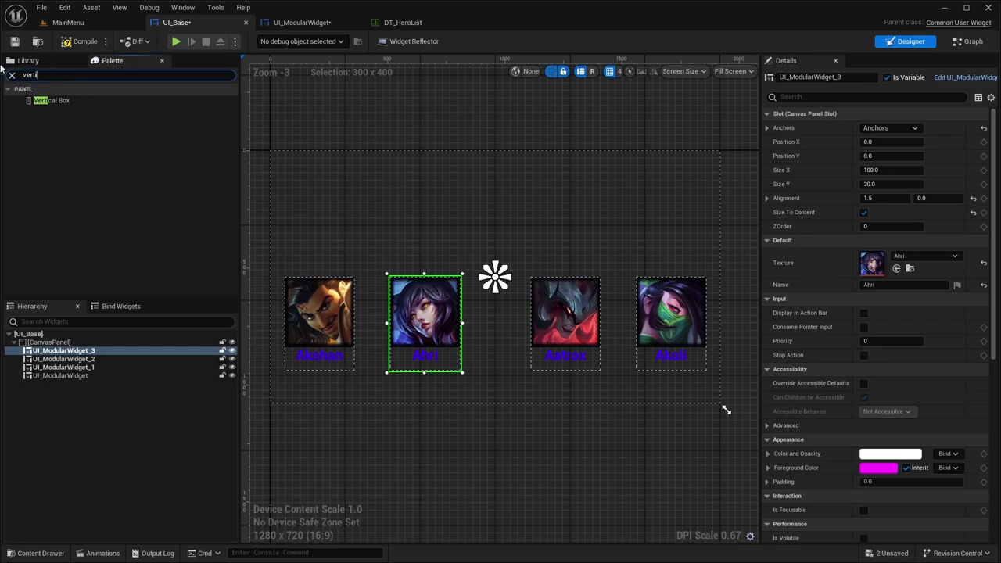
drag(69, 101, 49, 351)
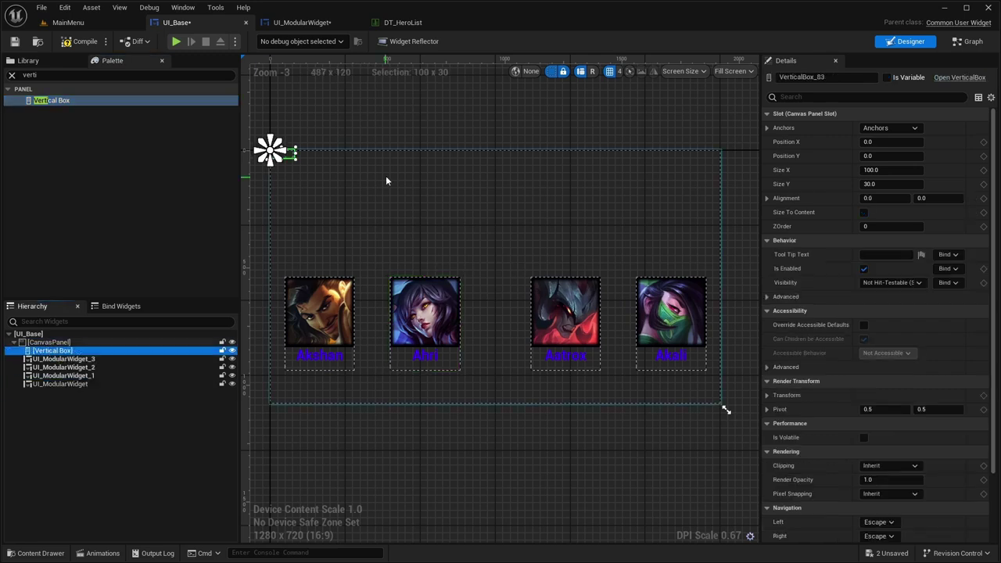
Step: Anchor the Vertical Box stretched across the top with Offset Right 0, Size Y 400 and Size To Content
click(889, 127)
click(976, 160)
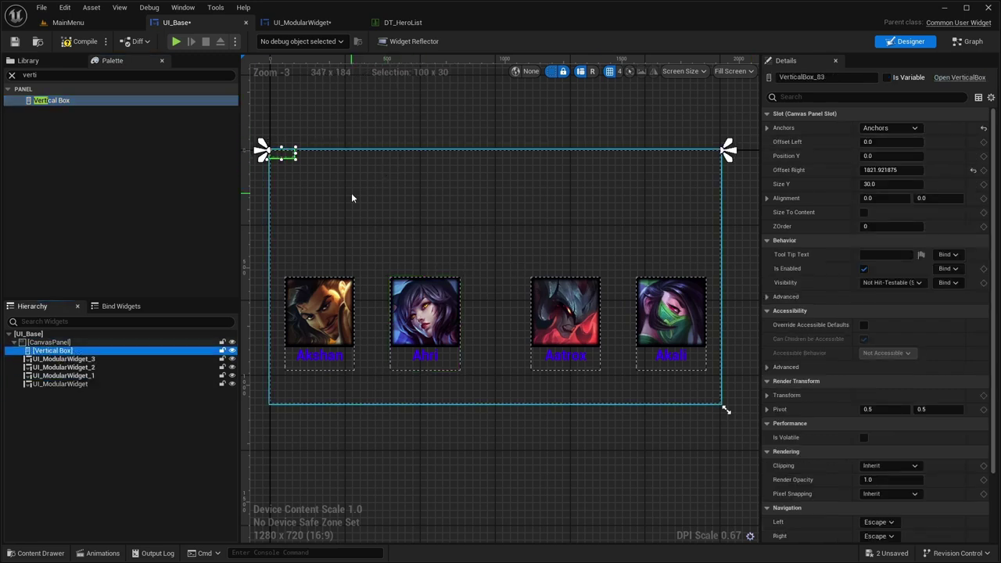
click(860, 170)
text(0)
key(Return)
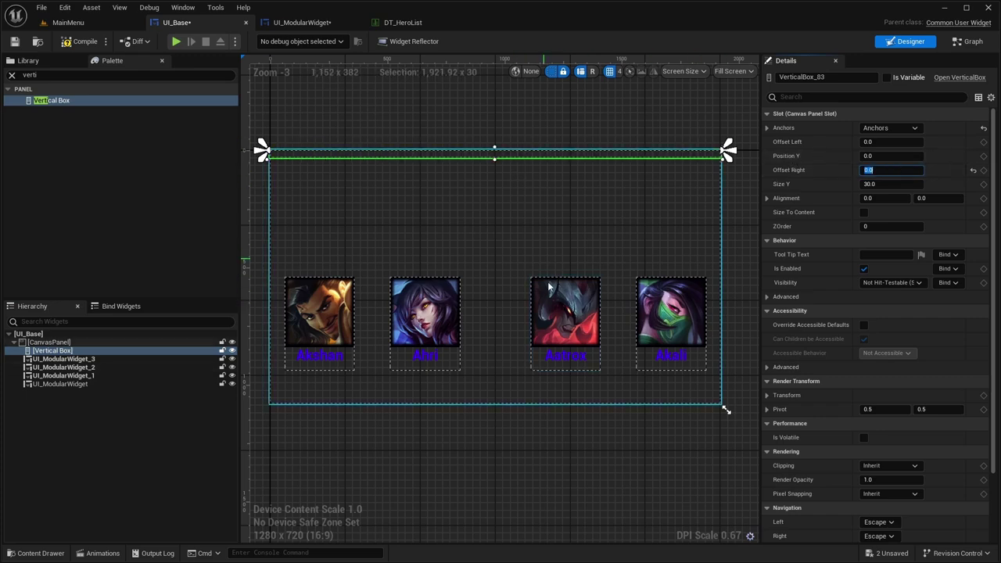
click(874, 184)
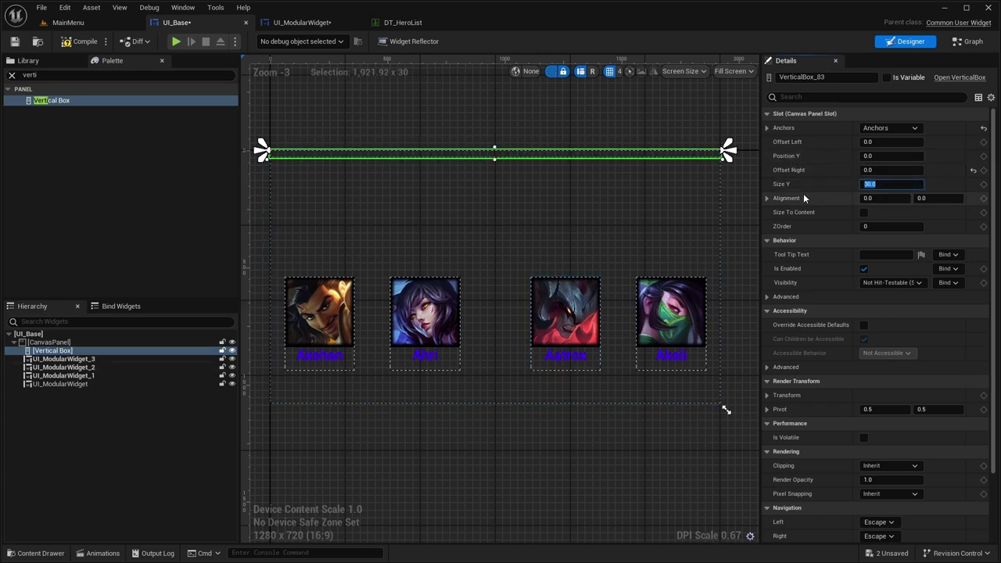
text(400)
key(Return)
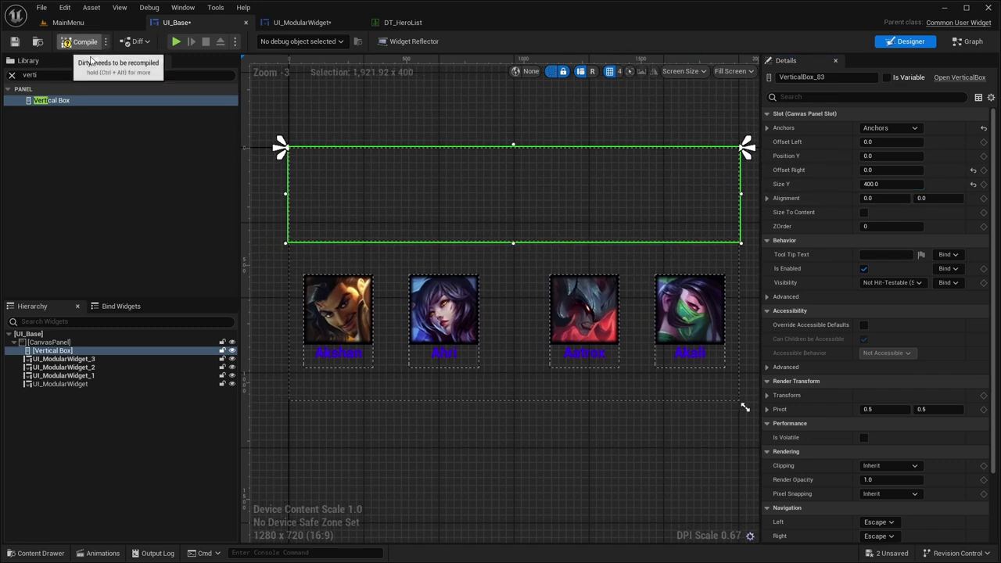
click(863, 212)
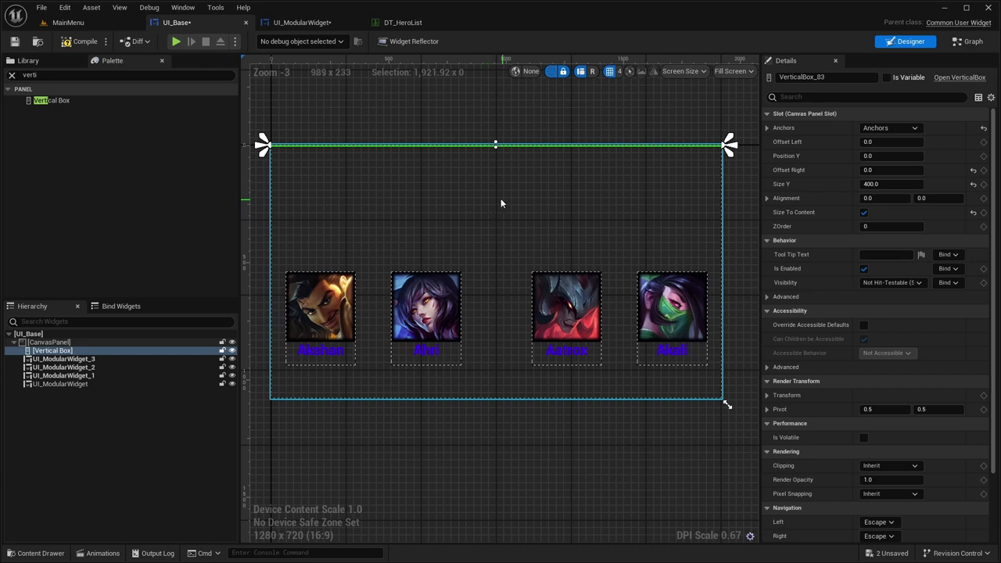
Step: Mark the Vertical Box as a variable and rename it to Container
click(309, 22)
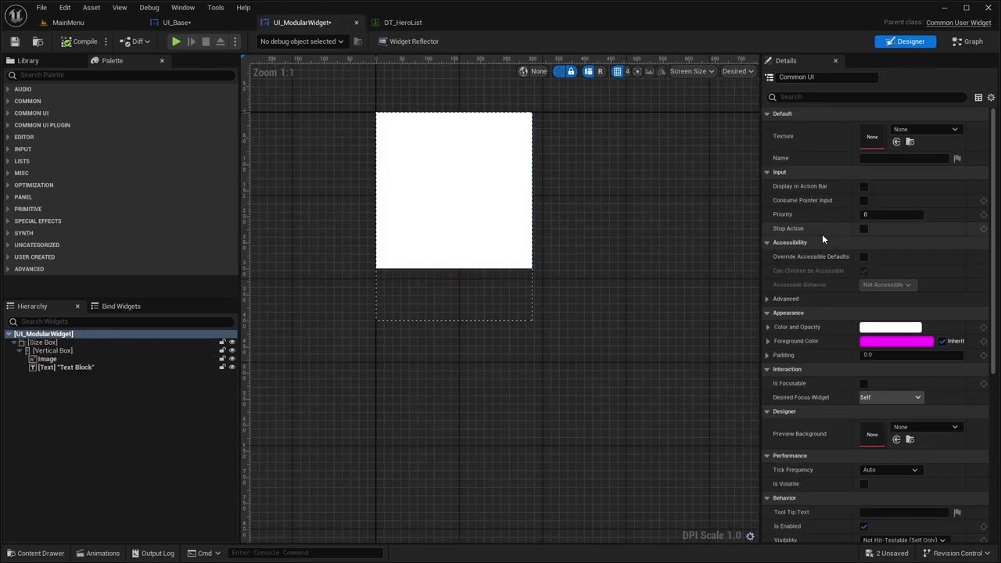
click(211, 22)
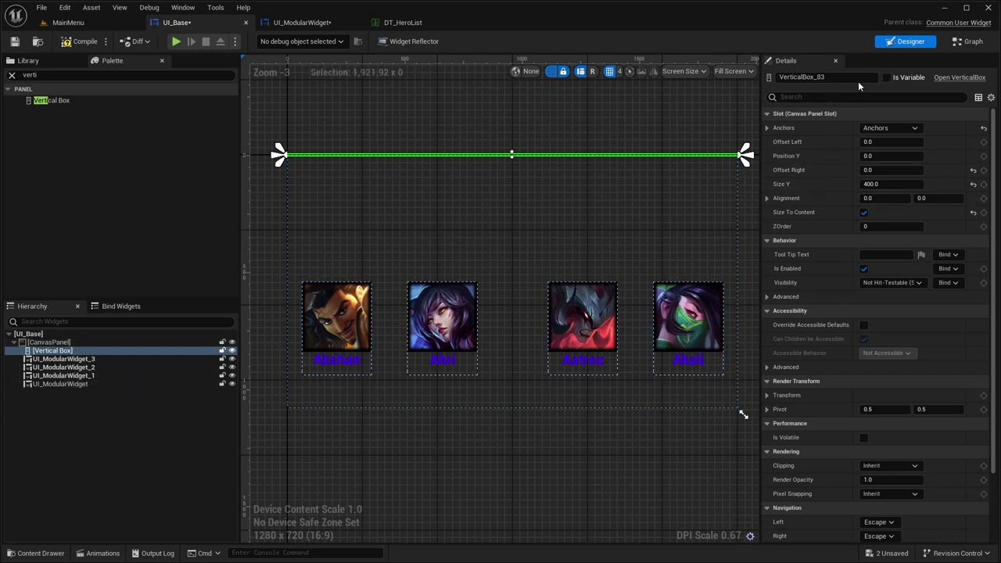
click(887, 78)
click(816, 77)
drag(816, 78, 837, 77)
key(BackSpace)
key(BackSpace)
key(BackSpace)
key(BackSpace)
key(BackSpace)
key(BackSpace)
key(BackSpace)
key(BackSpace)
key(BackSpace)
key(BackSpace)
key(BackSpace)
key(BackSpace)
key(BackSpace)
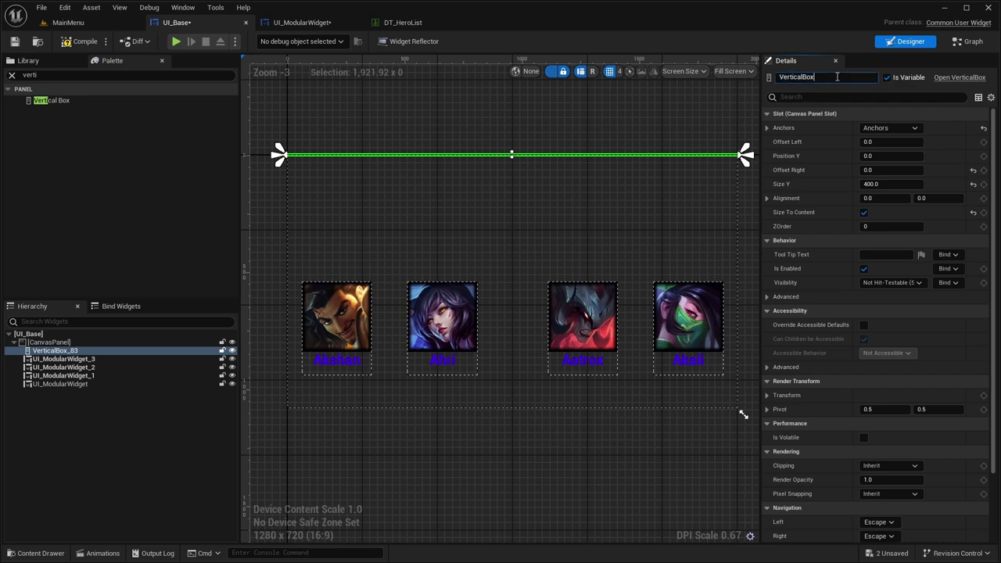
text(Container)
key(Return)
Step: Switch UI_Base to its Event Graph
click(818, 76)
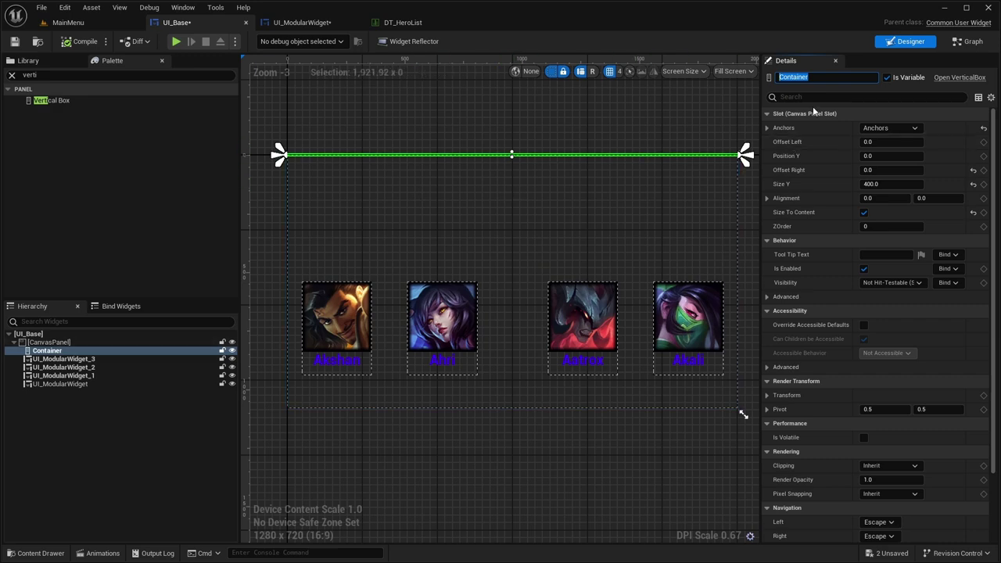
click(968, 41)
right_drag(671, 128, 527, 188)
Step: Add an Event Pre Construct node to the graph
right_click(483, 200)
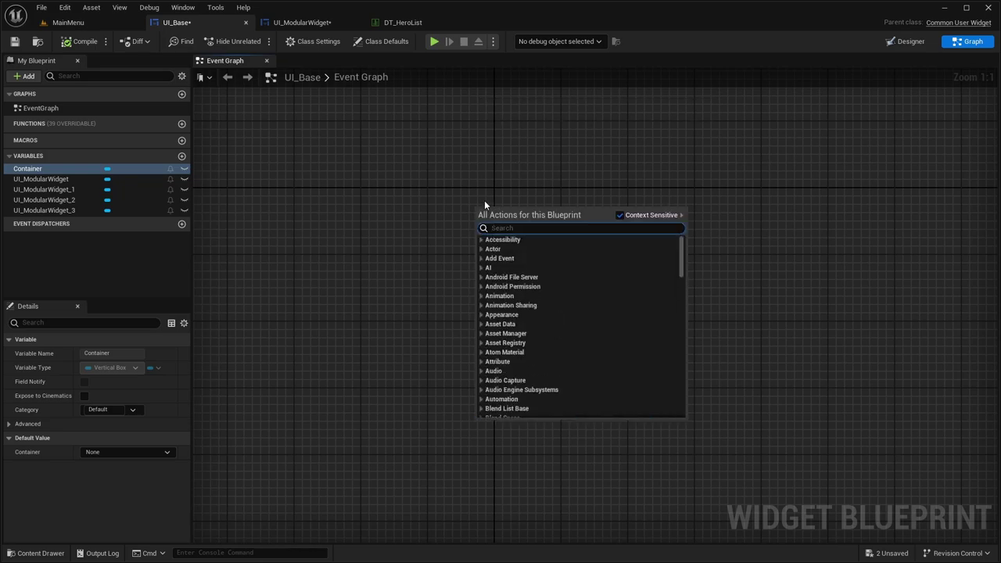
text(pre co)
key(Return)
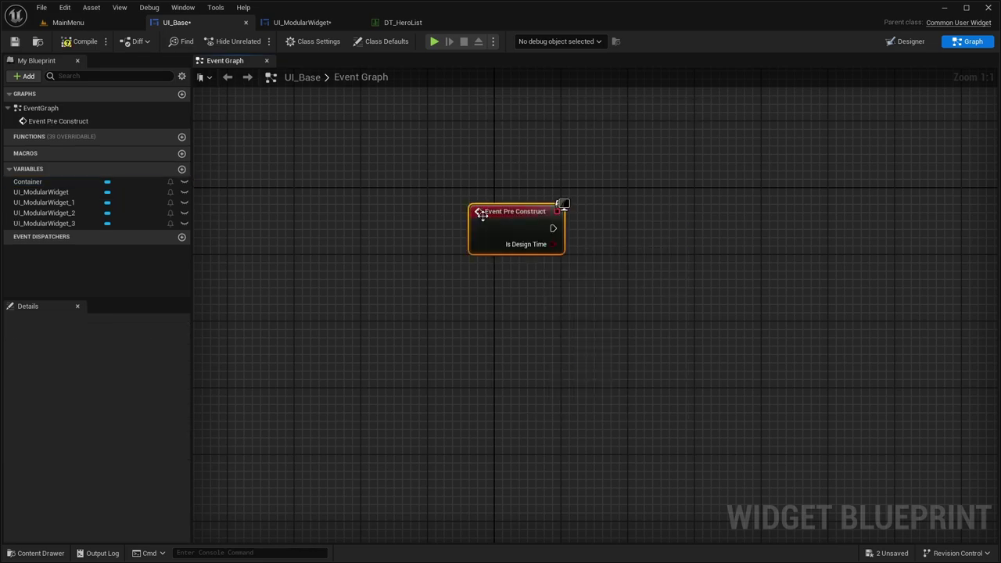
right_drag(408, 195, 319, 202)
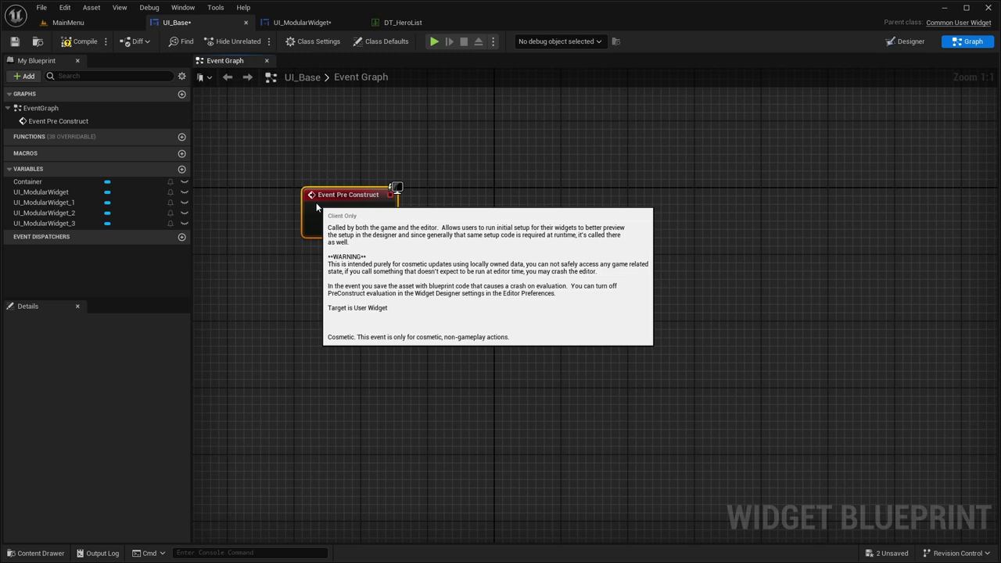
click(436, 159)
right_drag(436, 159, 395, 135)
Step: Wire a Get Data Table Row Names node after Pre Construct, reading DT_HeroList
drag(331, 192, 388, 189)
text(get dat)
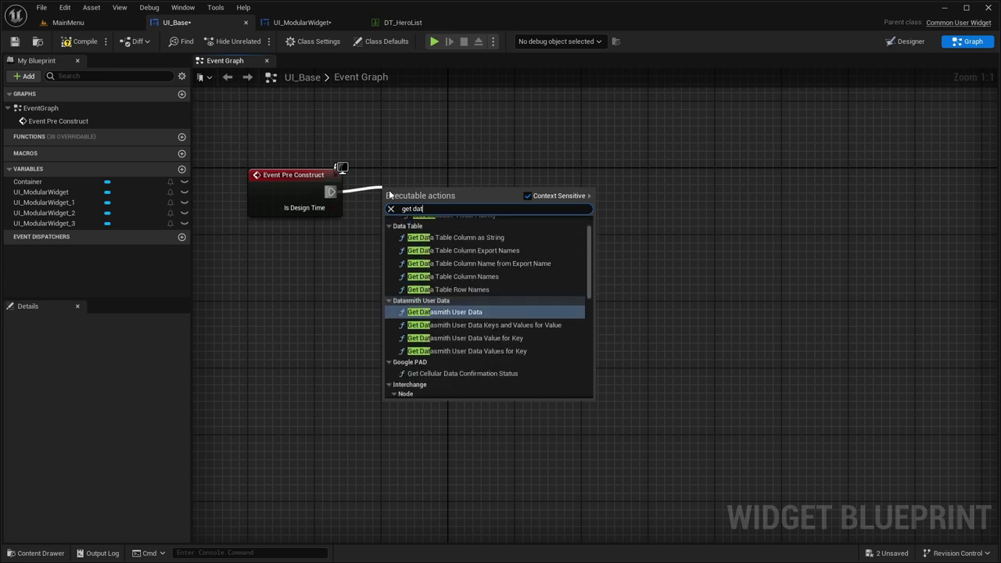
text(a table)
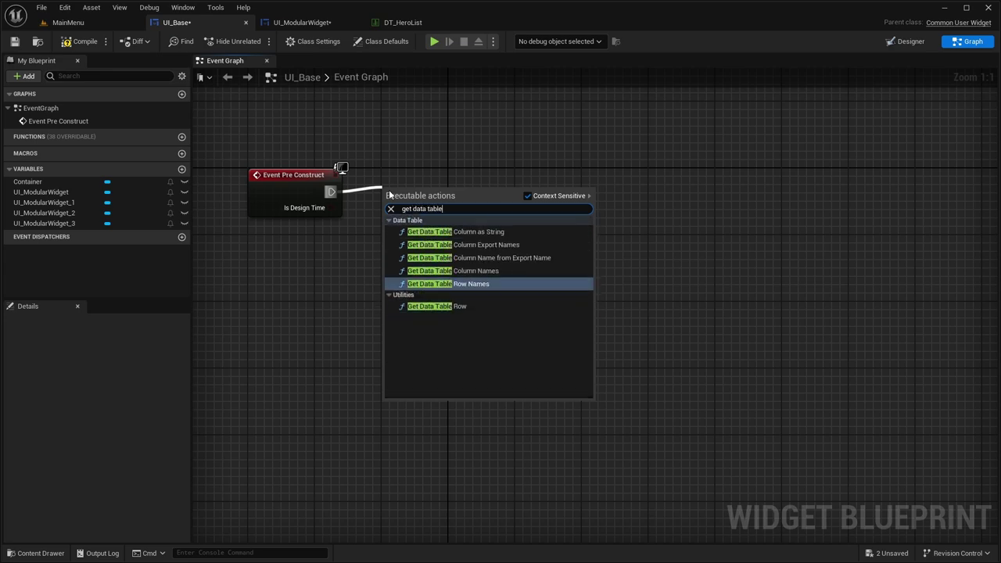
click(467, 284)
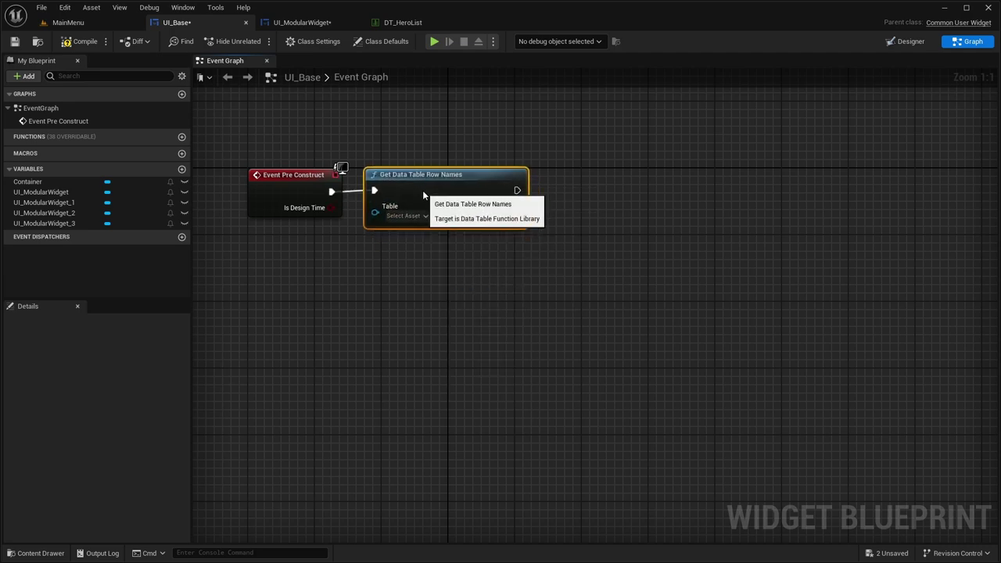
click(421, 223)
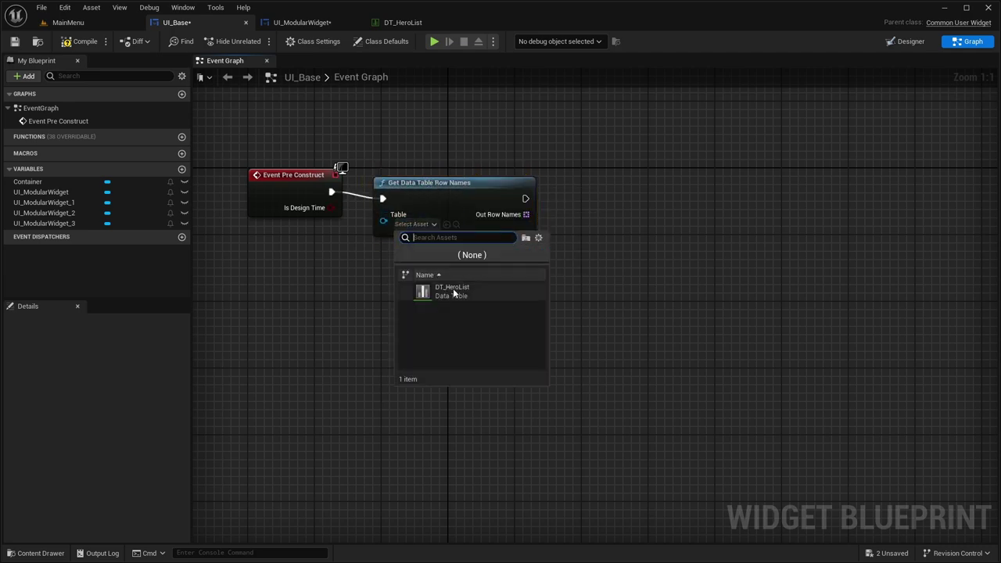
click(426, 292)
right_drag(523, 151, 402, 161)
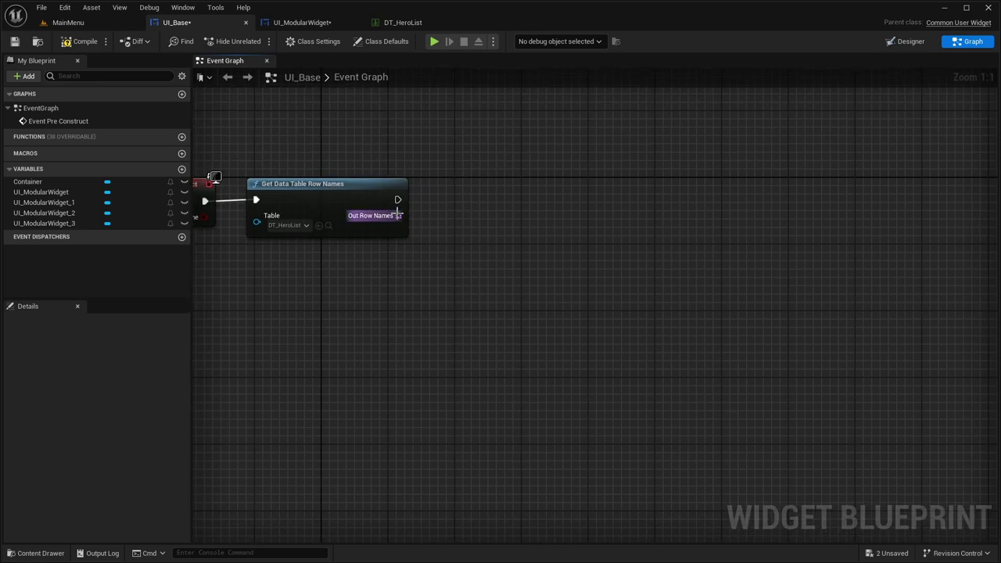
Step: Feed Out Row Names into a new For Each Loop node
drag(398, 215, 445, 213)
text(for each)
key(Up)
key(Up)
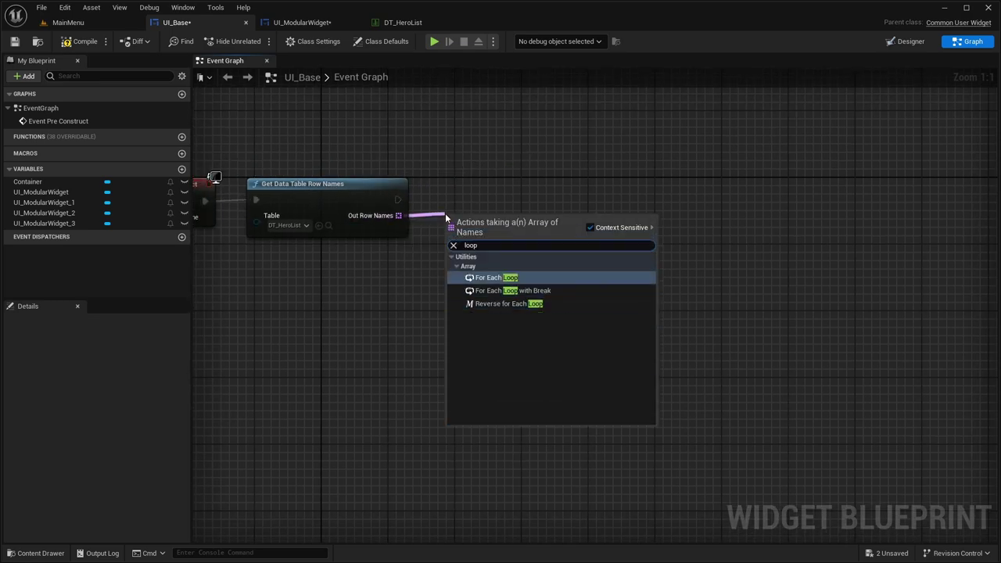
key(Return)
click(533, 145)
right_drag(533, 146, 507, 147)
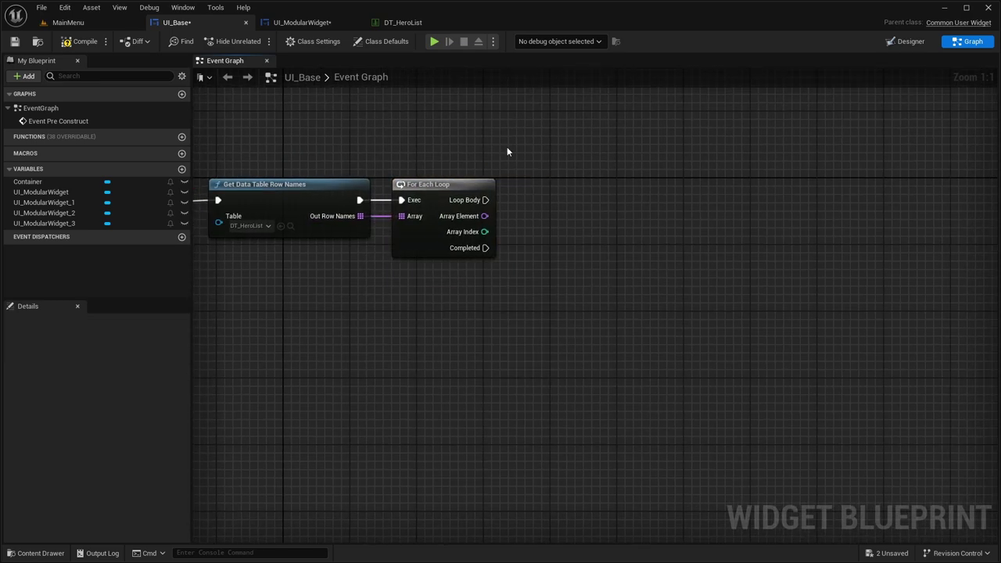
right_drag(520, 182, 450, 201)
right_drag(502, 248, 480, 250)
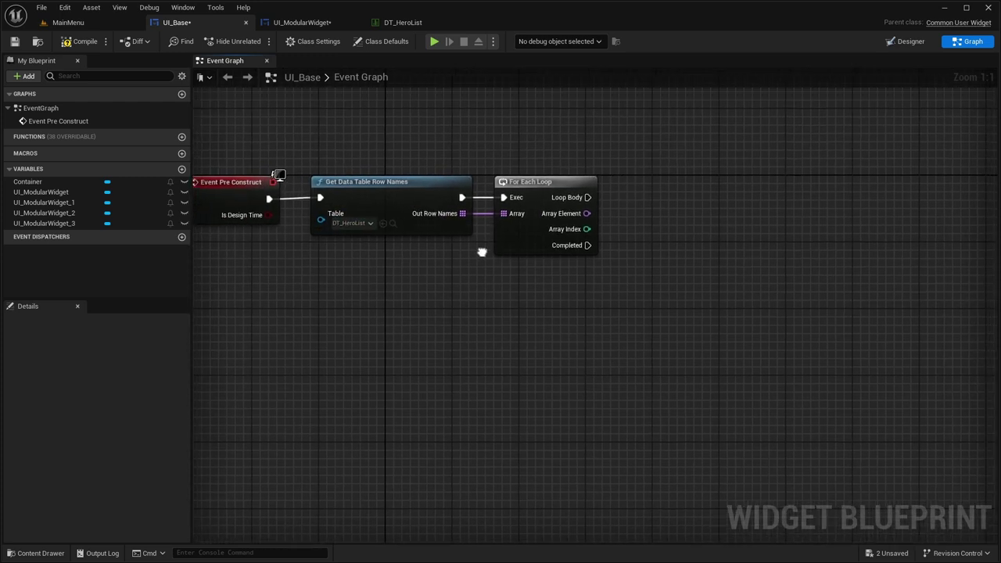
mouse_move(444, 256)
mouse_down()
mouse_move(338, 201)
mouse_move(440, 252)
mouse_up()
click(440, 253)
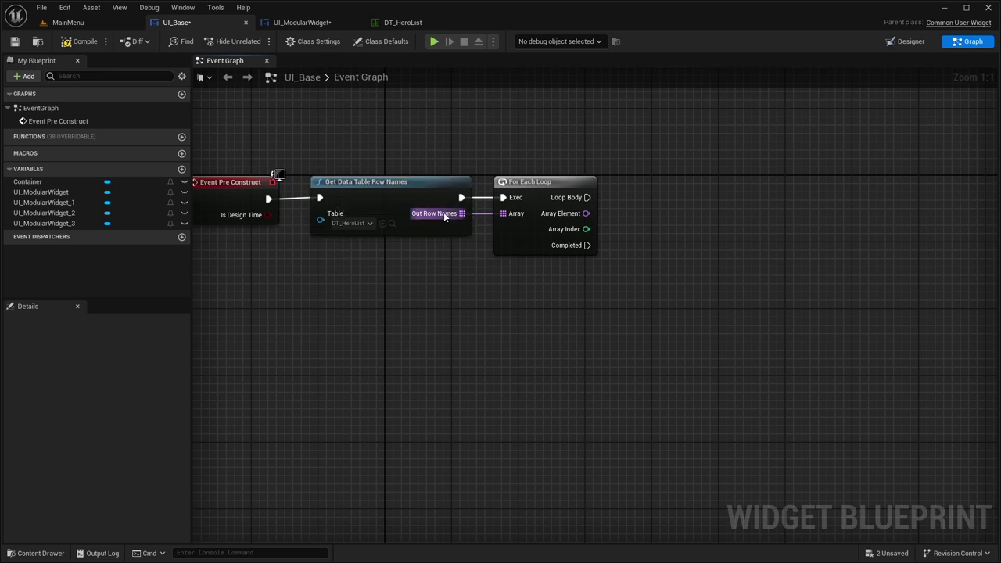
Step: Scroll through the DT_HeroList rows, then return to the UI_Base event graph
click(393, 21)
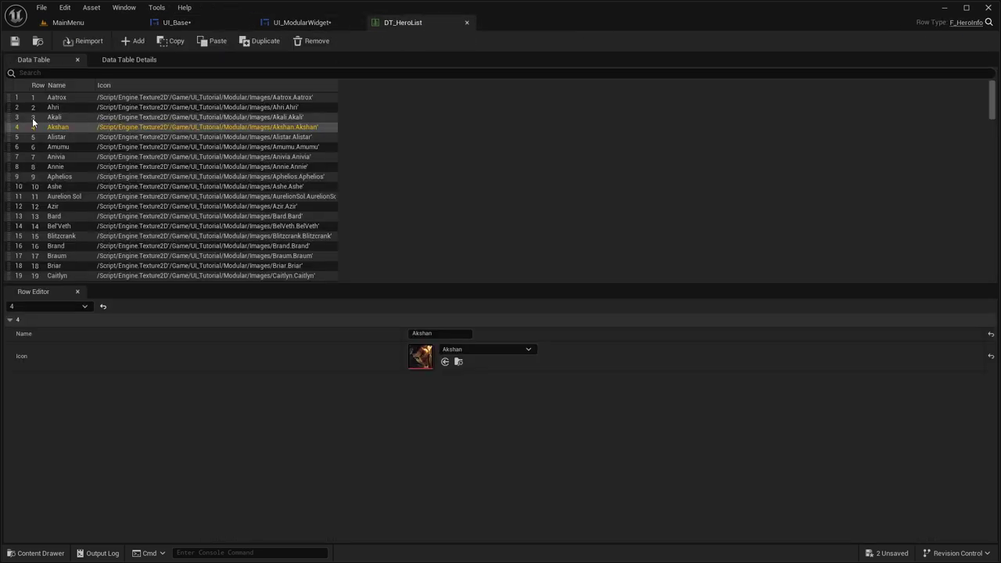
scroll(36, 180, down, 10)
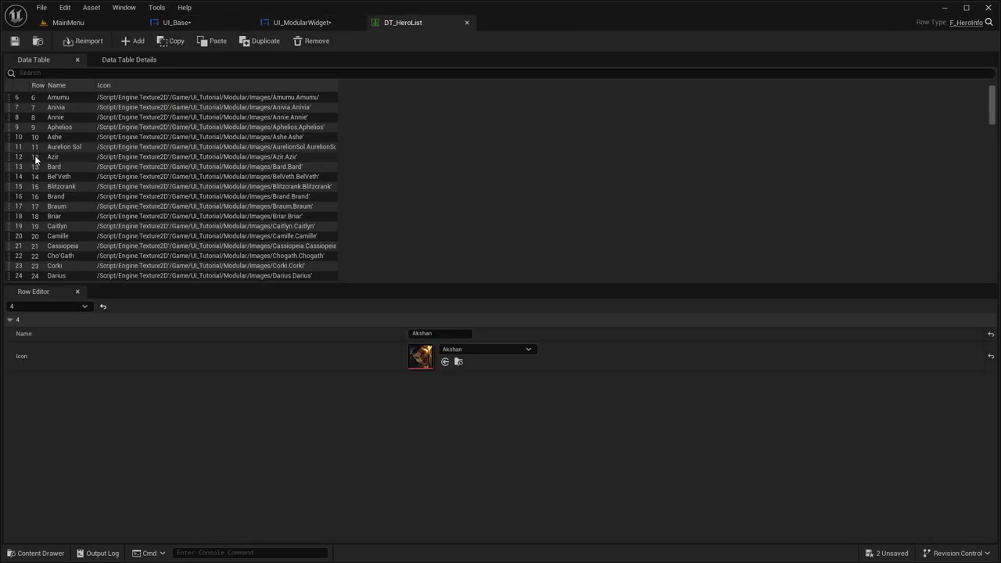
scroll(35, 220, down, 20)
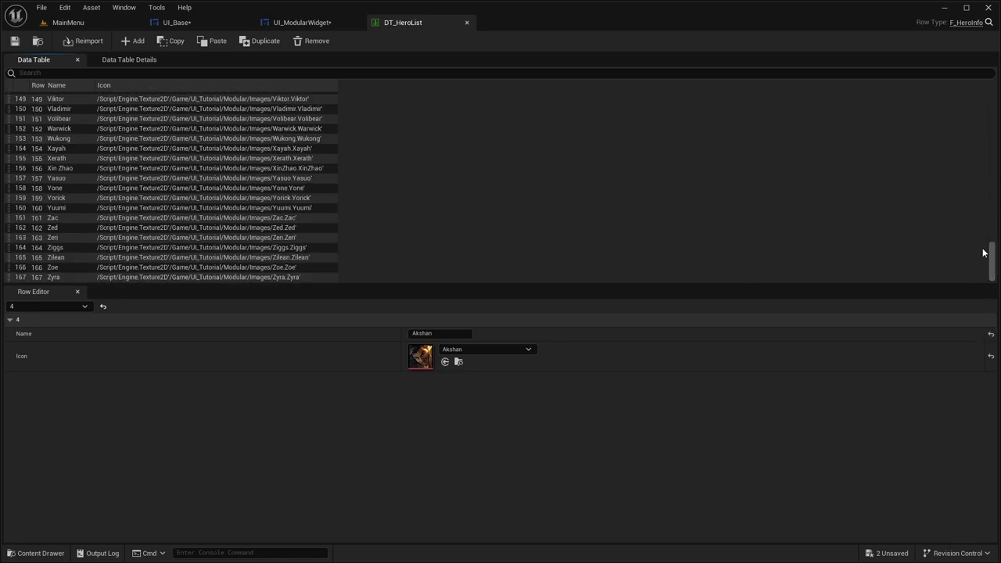
drag(990, 252, 991, 91)
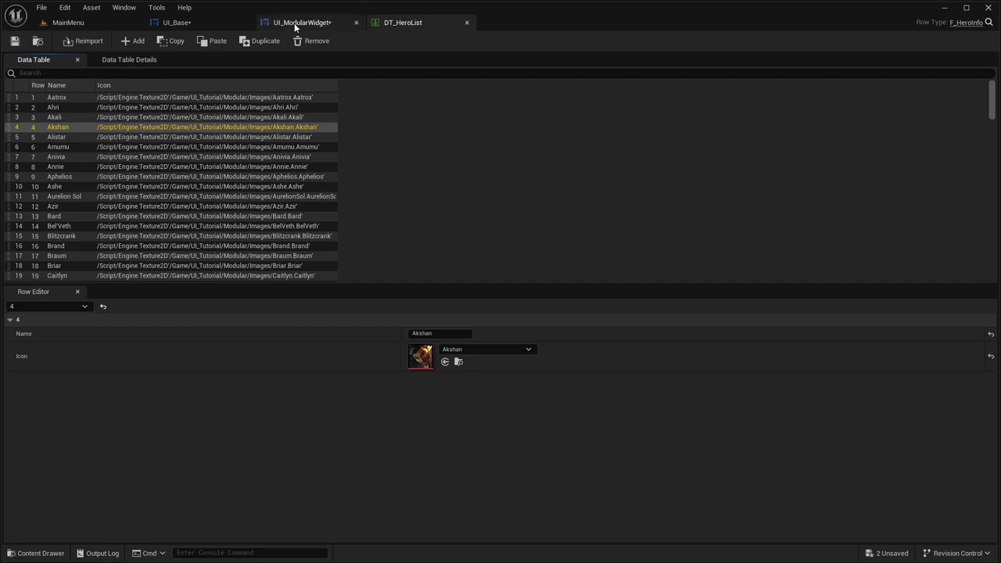
click(293, 23)
click(195, 24)
Step: Pull a link from the For Each Loop's Loop Body to bring up the action menu
right_drag(494, 143, 409, 159)
scroll(507, 204, down, 2)
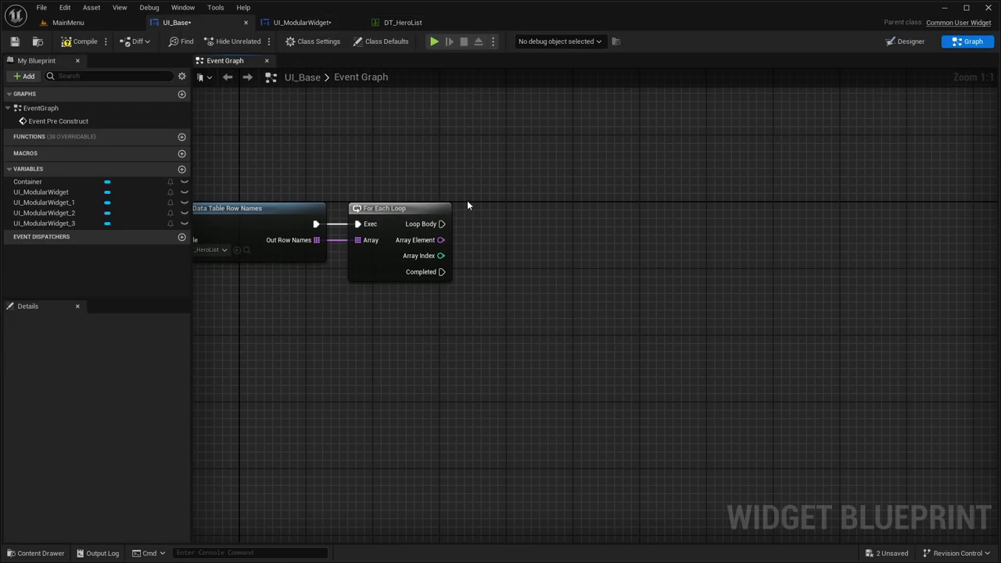
scroll(467, 200, up, 2)
right_drag(332, 233, 391, 237)
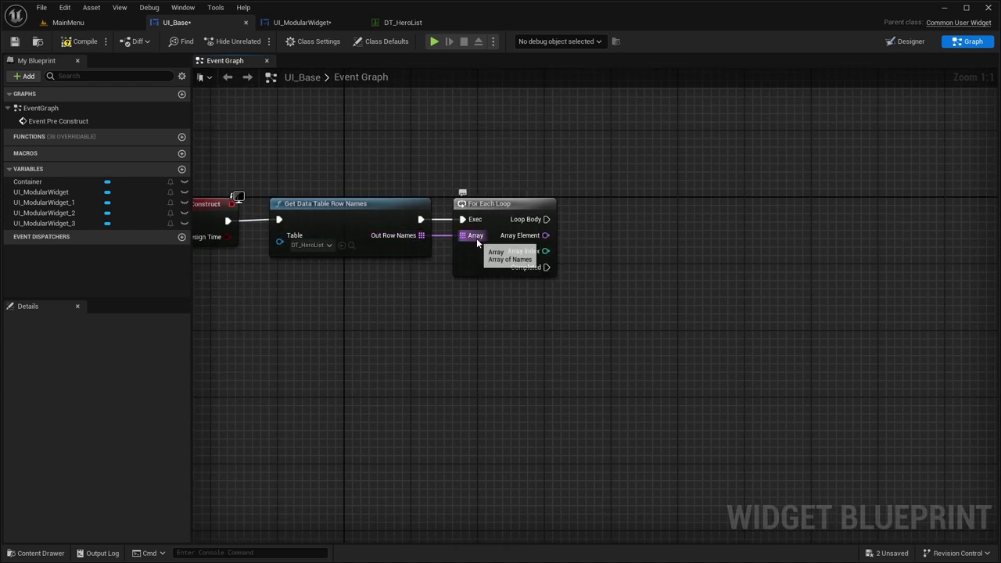
right_drag(476, 234, 443, 232)
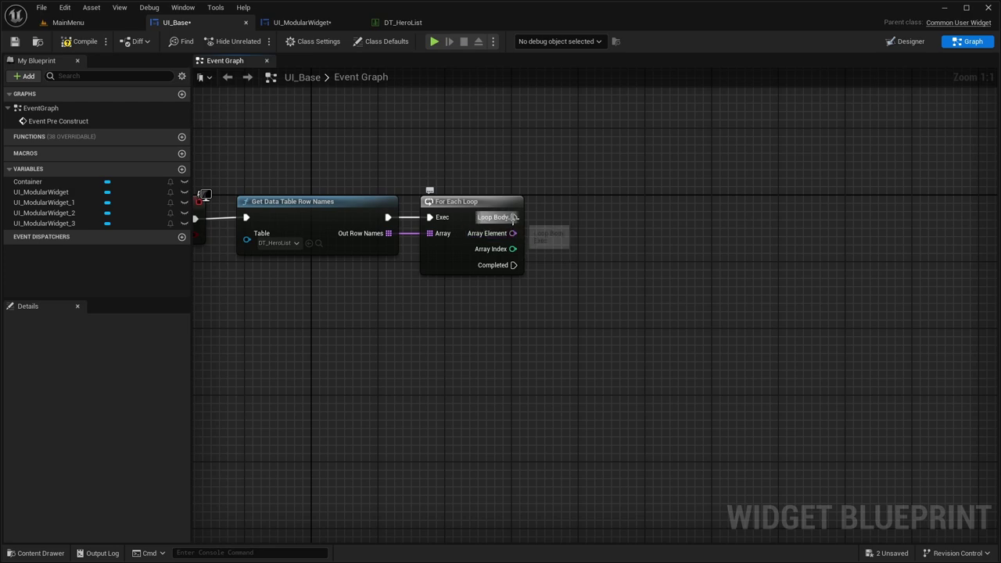
right_drag(510, 234, 544, 217)
drag(547, 199, 617, 202)
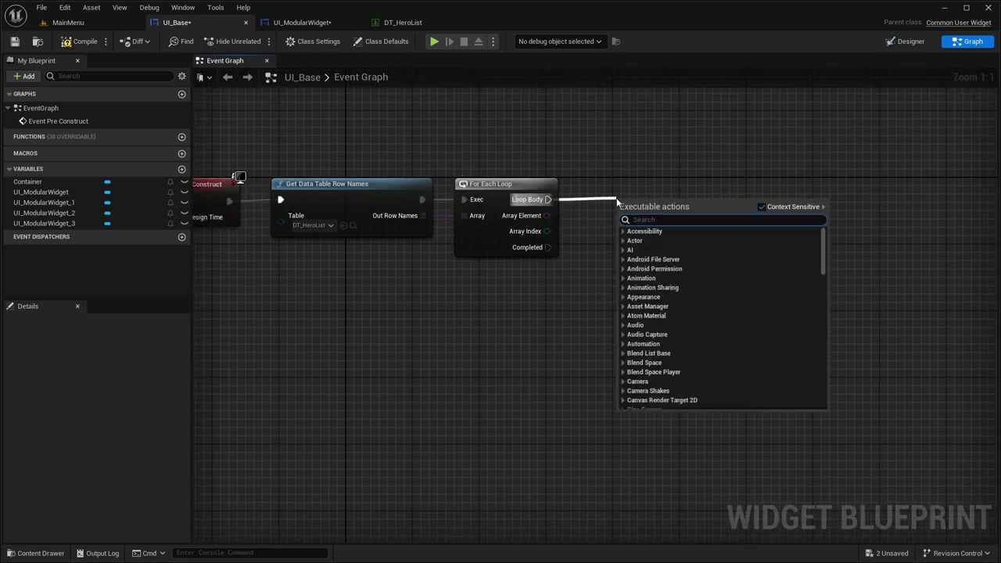
Step: Add a Get Data Table Row node on Loop Body via a 'data table' search
text(data table)
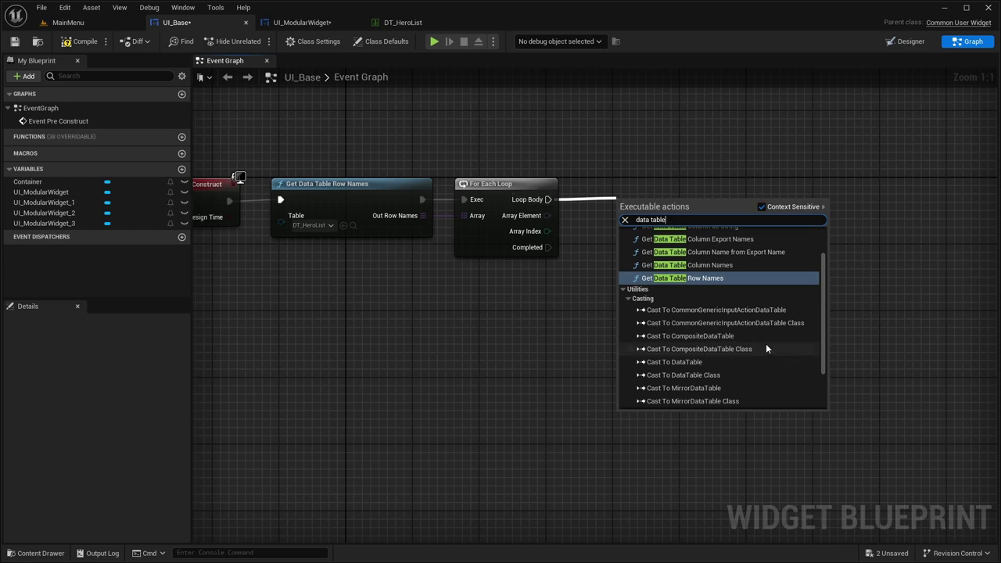
scroll(765, 344, down, 3)
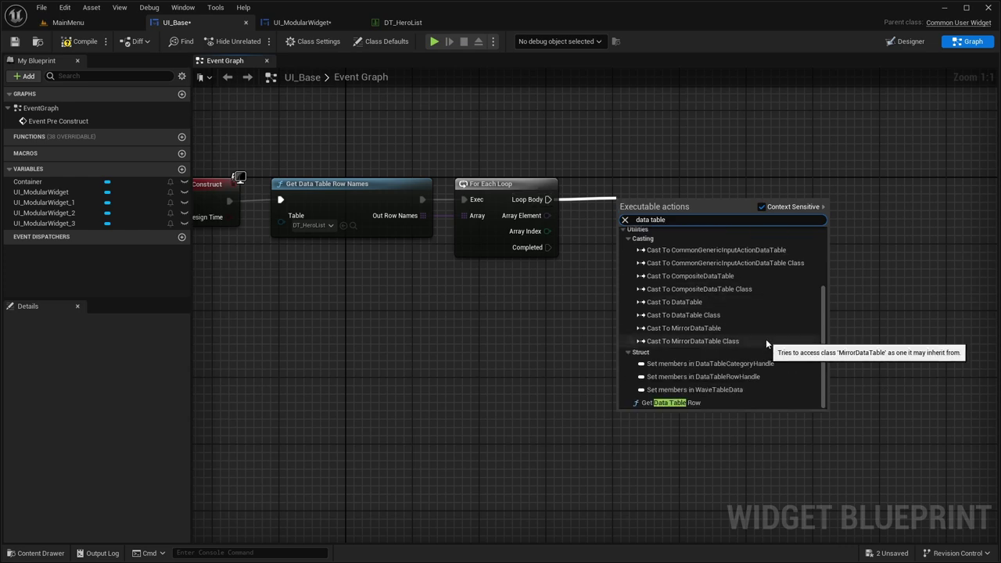
scroll(656, 395, up, 5)
scroll(659, 295, down, 5)
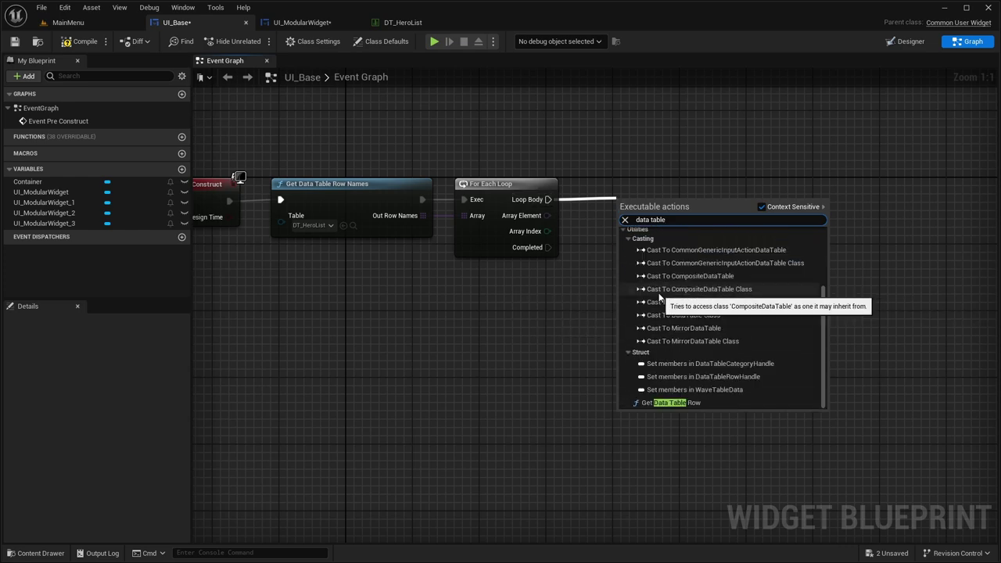
scroll(776, 338, up, 6)
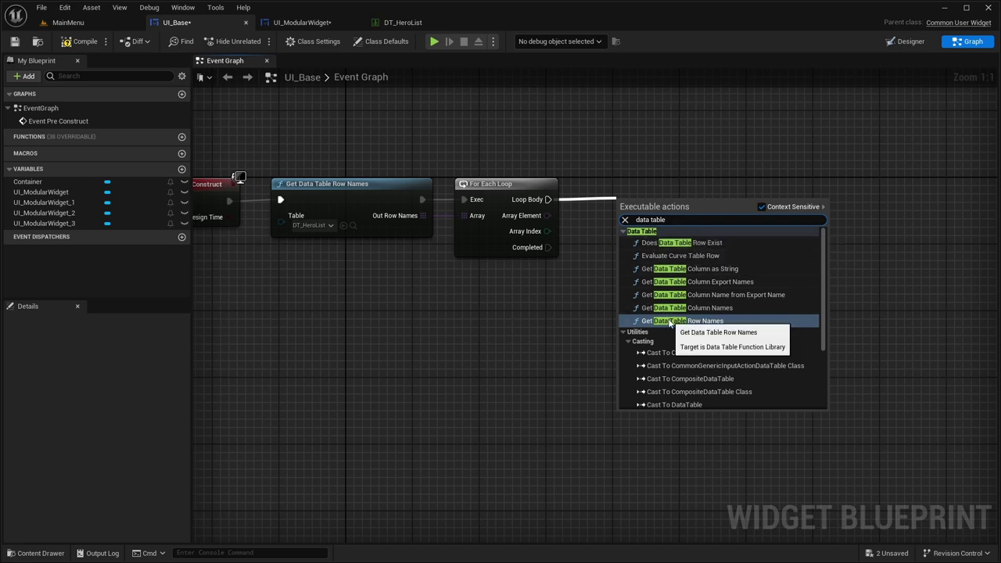
scroll(648, 384, down, 3)
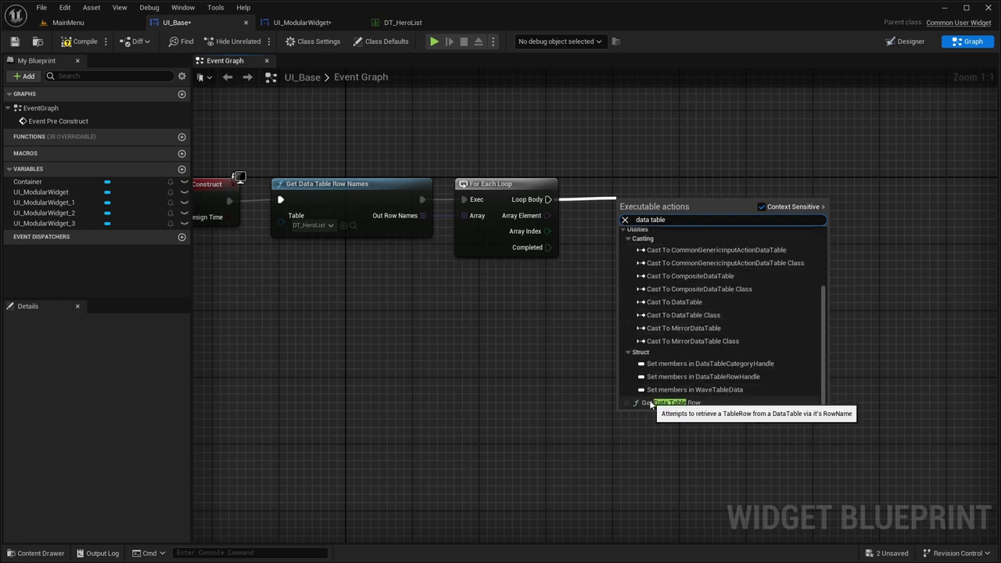
click(649, 402)
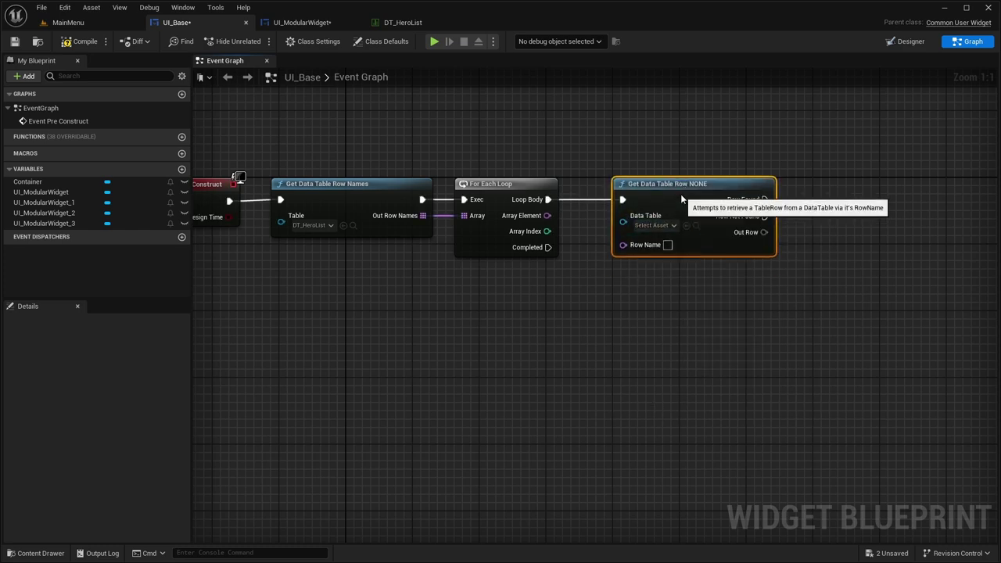
right_drag(678, 153, 459, 165)
drag(512, 203, 578, 203)
right_drag(577, 203, 648, 167)
right_drag(449, 230, 308, 227)
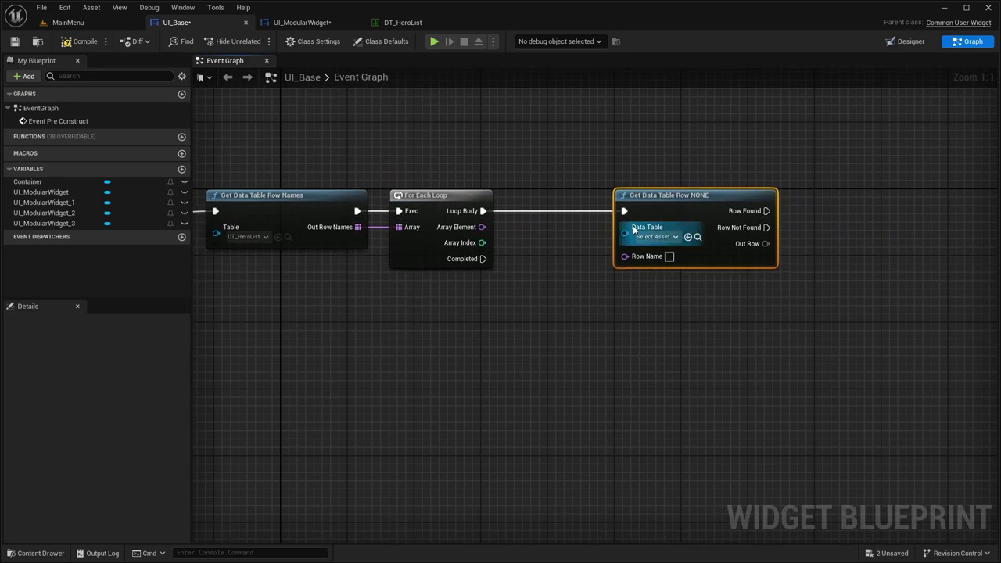
Step: Set the Get Data Table Row node's Data Table pin to DT_HeroList
click(655, 236)
click(691, 306)
click(580, 232)
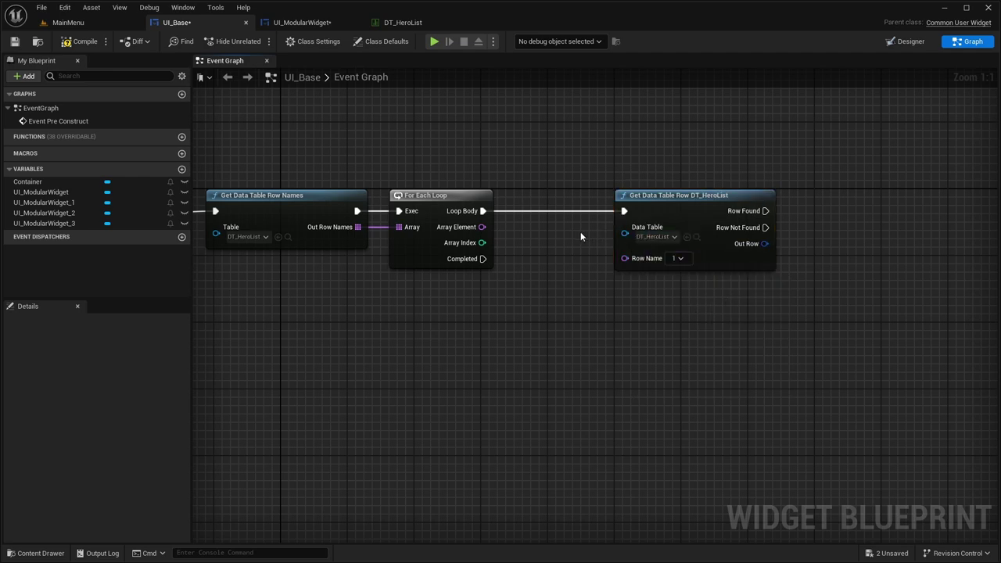
right_drag(580, 232, 603, 233)
Step: Promote the row lookup's Data Table input to a variable defaulting to DT_HeroList
right_click(646, 236)
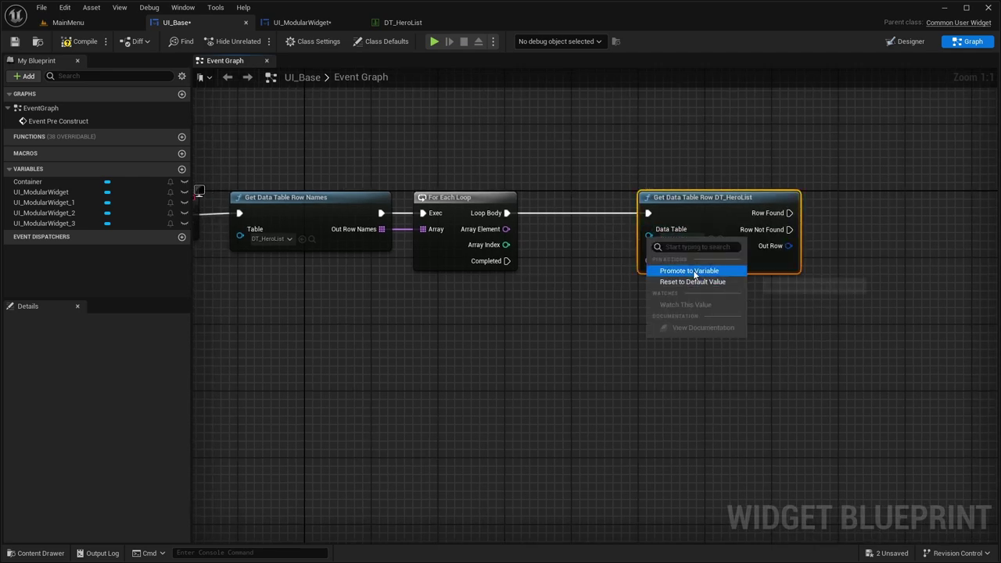
click(670, 271)
drag(598, 223, 584, 255)
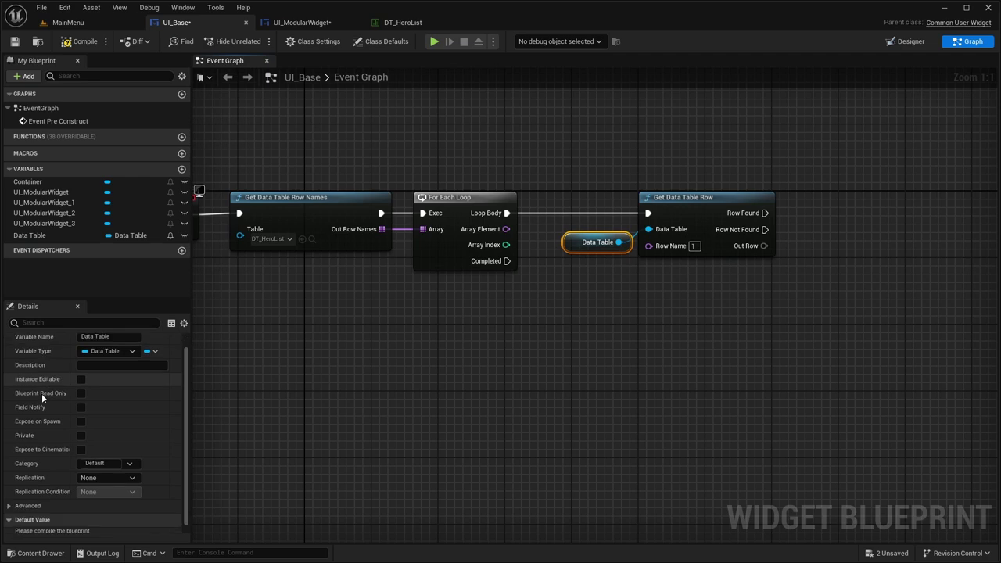
scroll(42, 393, down, 1)
Step: Compile, then paste a second Data Table variable beside the row-names node
click(76, 44)
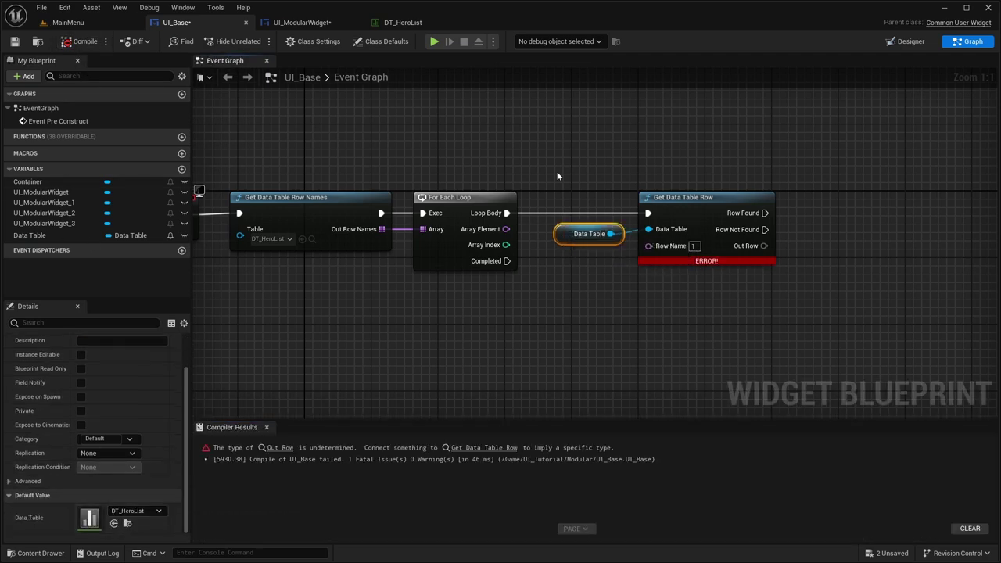
right_drag(393, 251, 587, 205)
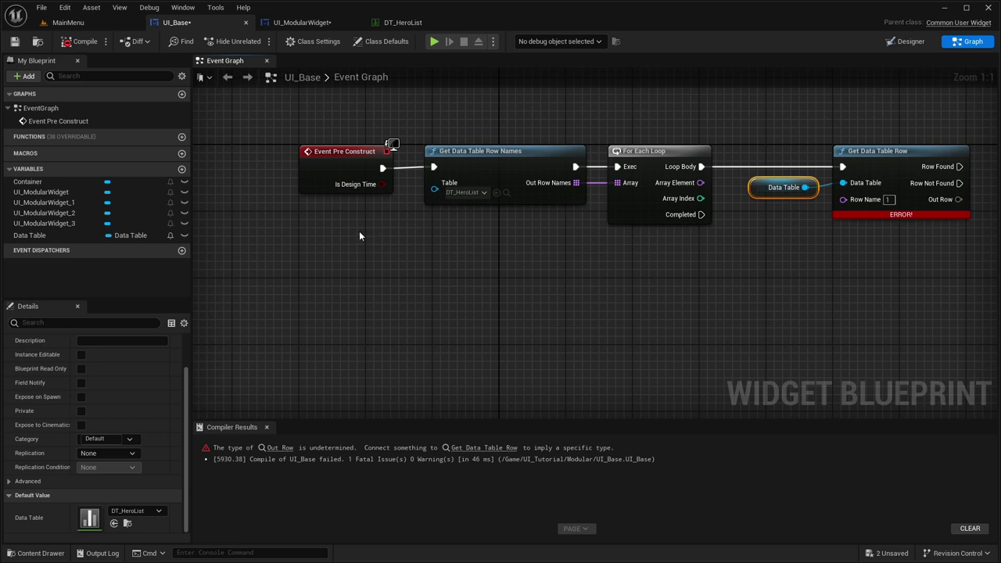
key(ctrl+v)
drag(374, 236, 435, 183)
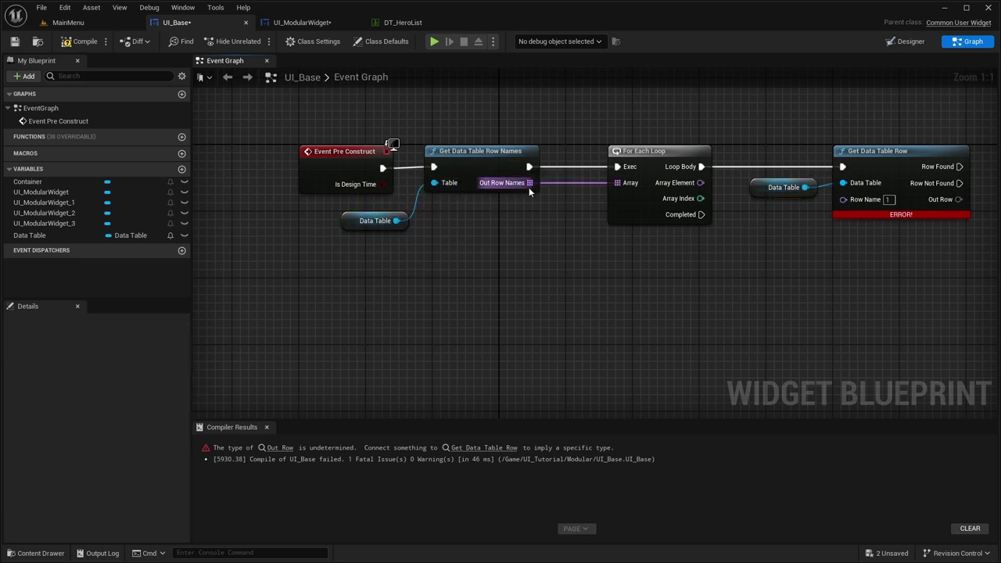
right_drag(529, 186, 353, 195)
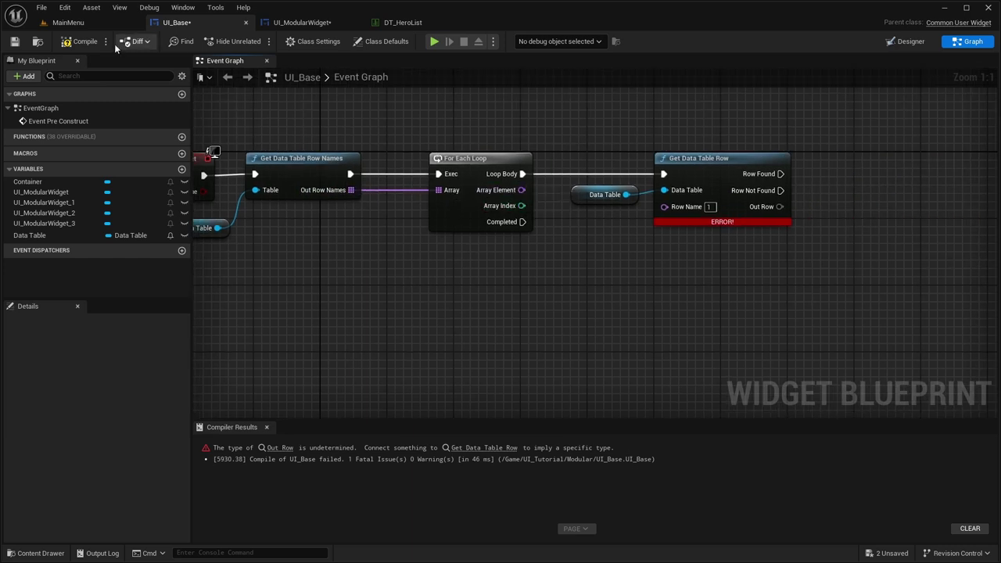
Step: Recompile and read the error: Get Data Table Row's Out Row type is undetermined
click(78, 41)
right_drag(701, 190, 545, 214)
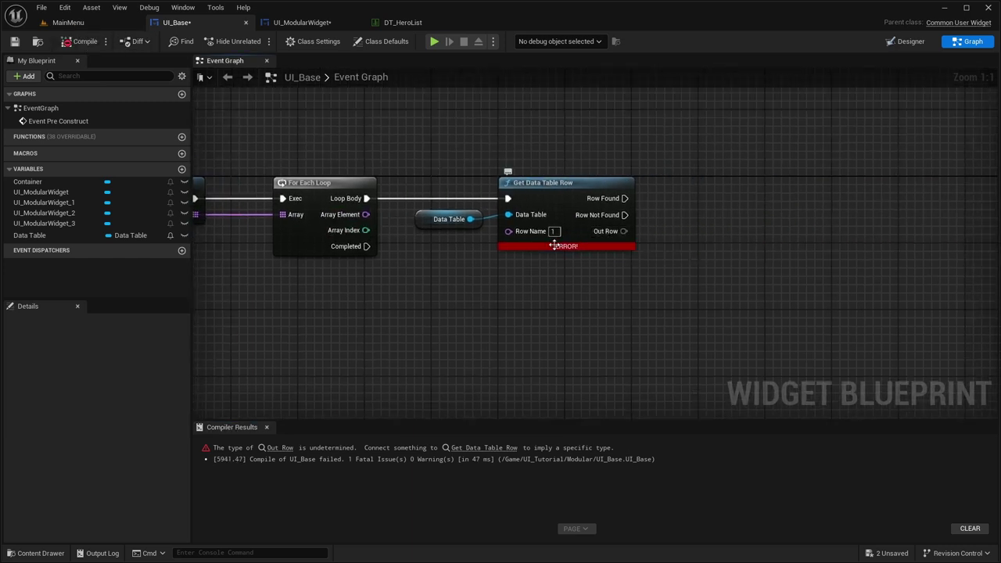
mouse_move(553, 246)
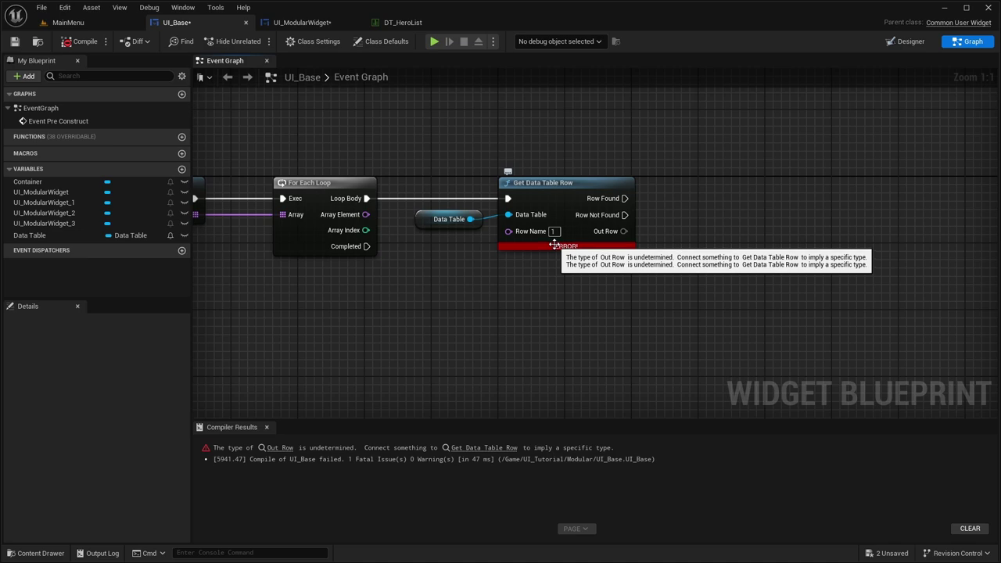
right_drag(554, 246, 501, 254)
Step: Attach a Break F_HeroInfo node to Get Data Table Row's Out Row via a 'brea' search
right_click(500, 305)
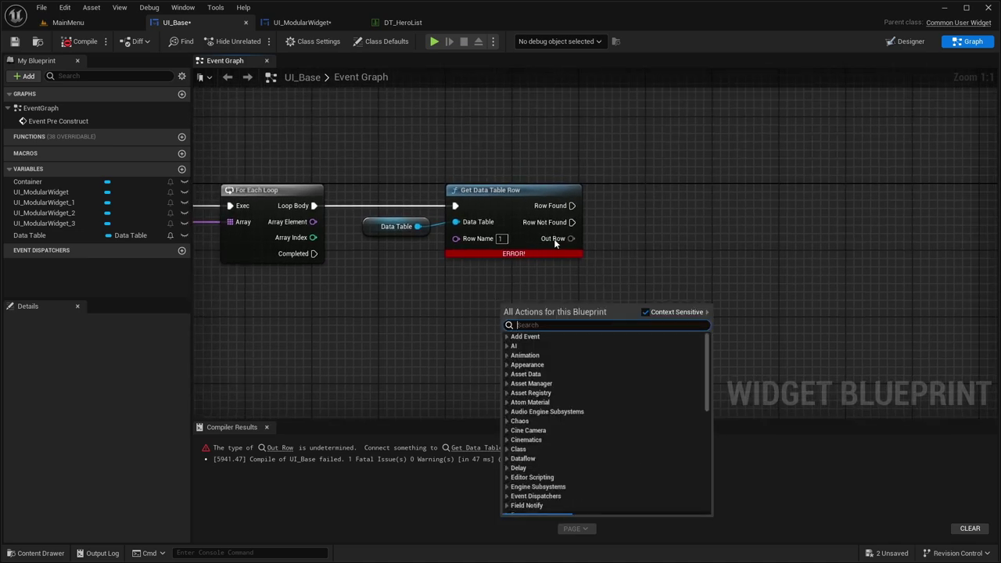
right_drag(605, 235, 509, 278)
drag(492, 260, 530, 262)
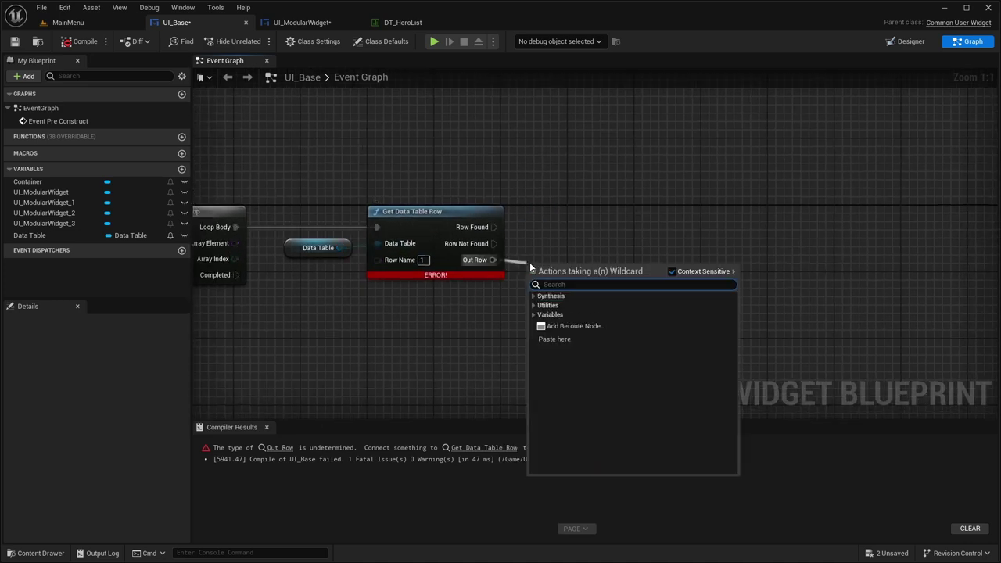
text(brea)
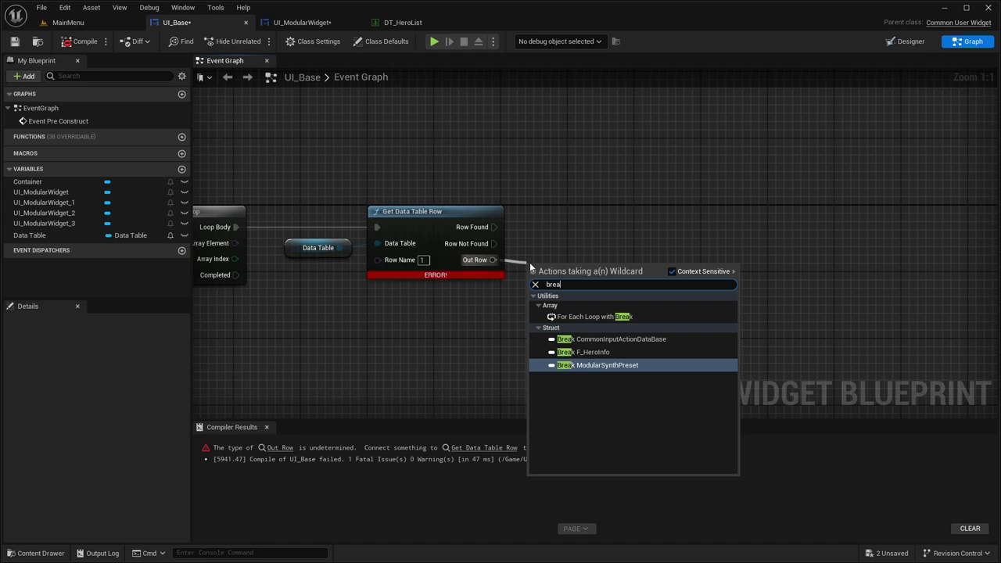
key(Up)
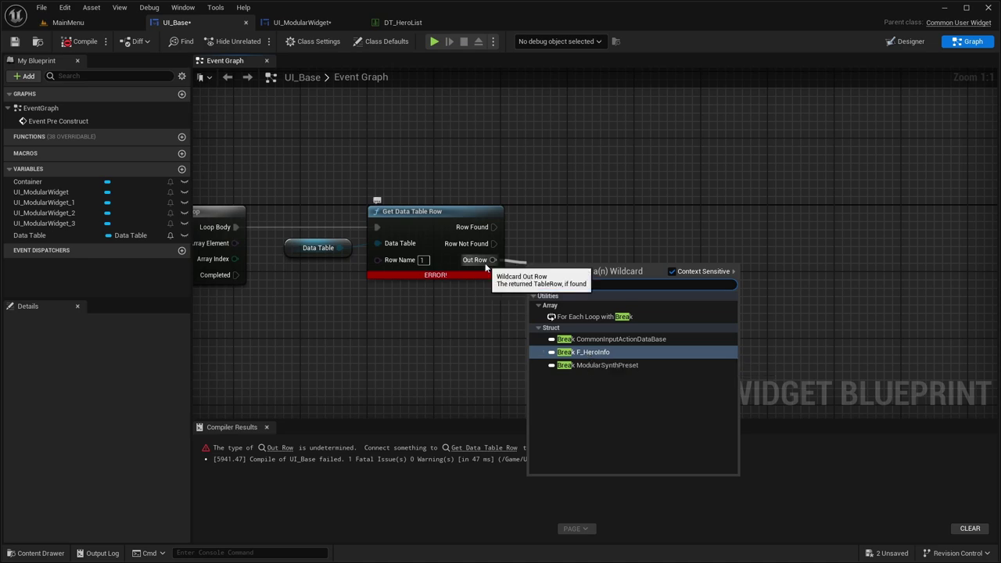
click(582, 352)
click(552, 326)
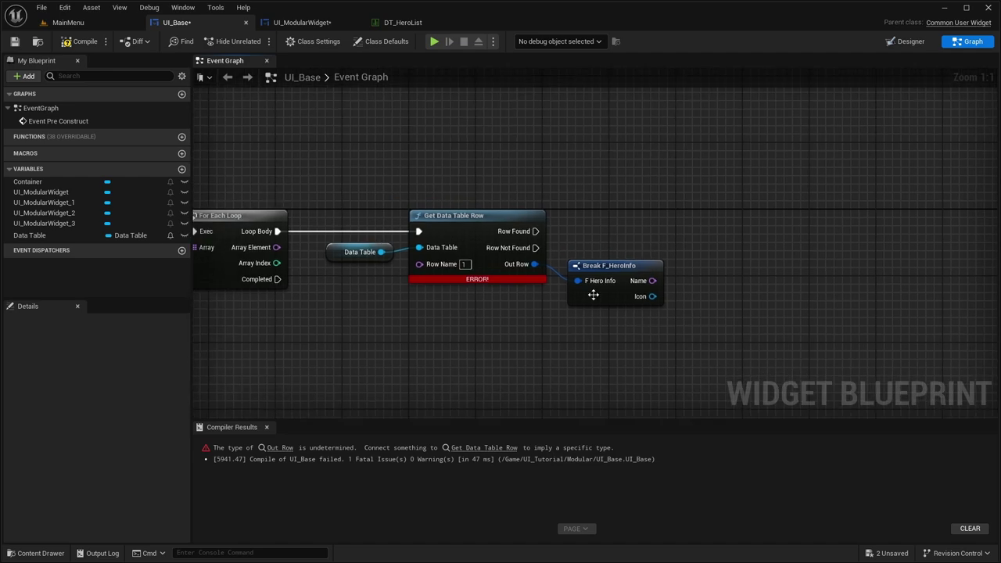
Step: Glance at DT_HeroList and UI_ModularWidget, then return to UI_Base and recompile
click(403, 22)
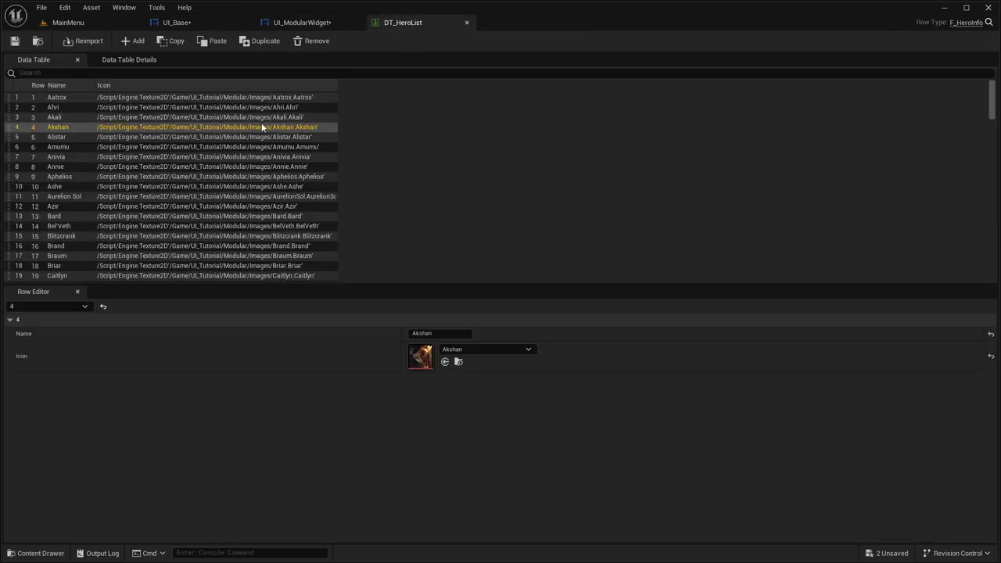
click(301, 21)
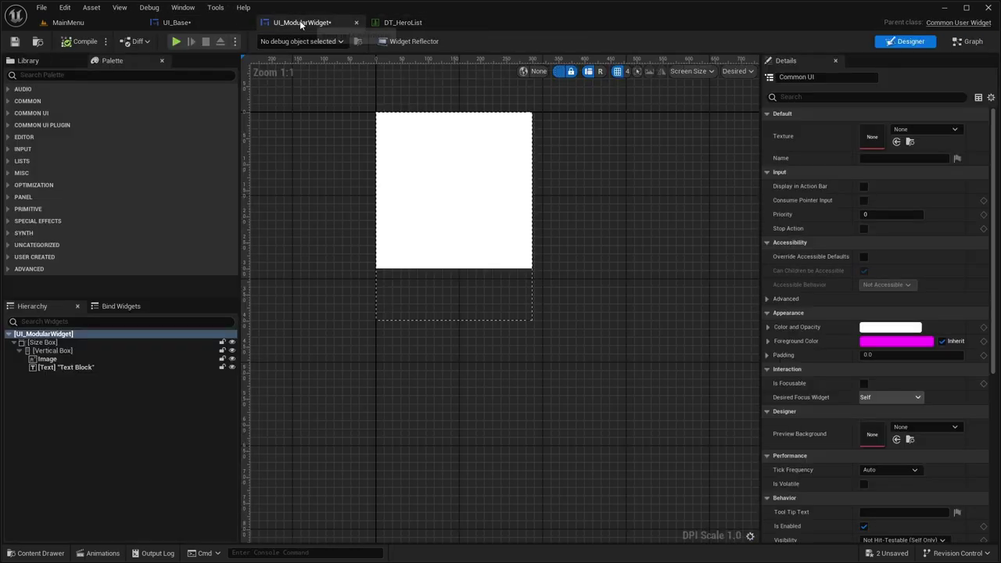
click(185, 23)
right_drag(589, 177, 626, 167)
click(82, 40)
Step: Disconnect the Data Table variable from the row lookup and move the Break node aside
right_drag(457, 177, 428, 169)
drag(610, 318, 476, 315)
right_drag(430, 301, 511, 307)
drag(446, 256, 438, 190)
right_drag(396, 180, 545, 146)
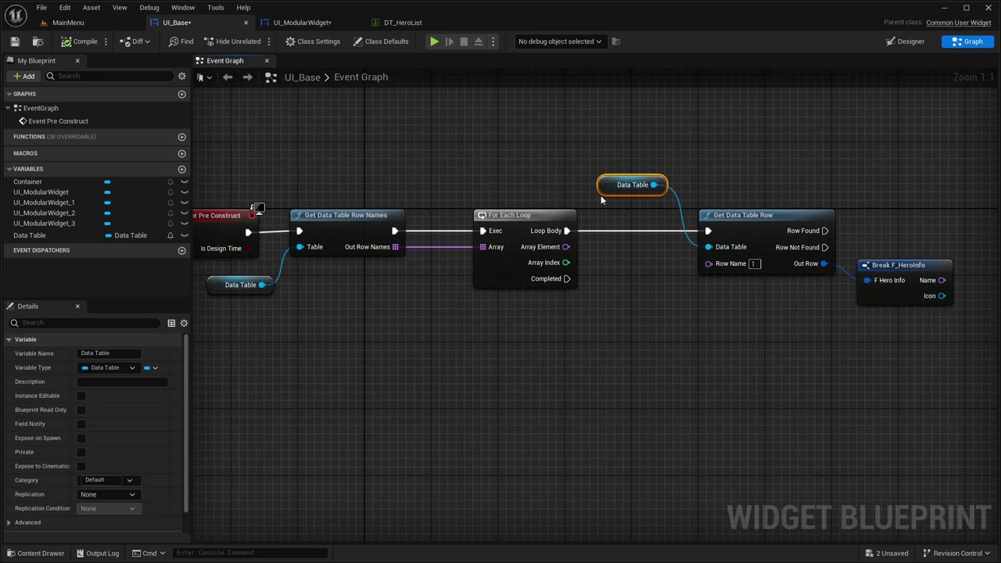
right_drag(666, 208, 494, 211)
alt+click(589, 219)
alt+click(721, 286)
drag(720, 286, 754, 328)
click(701, 277)
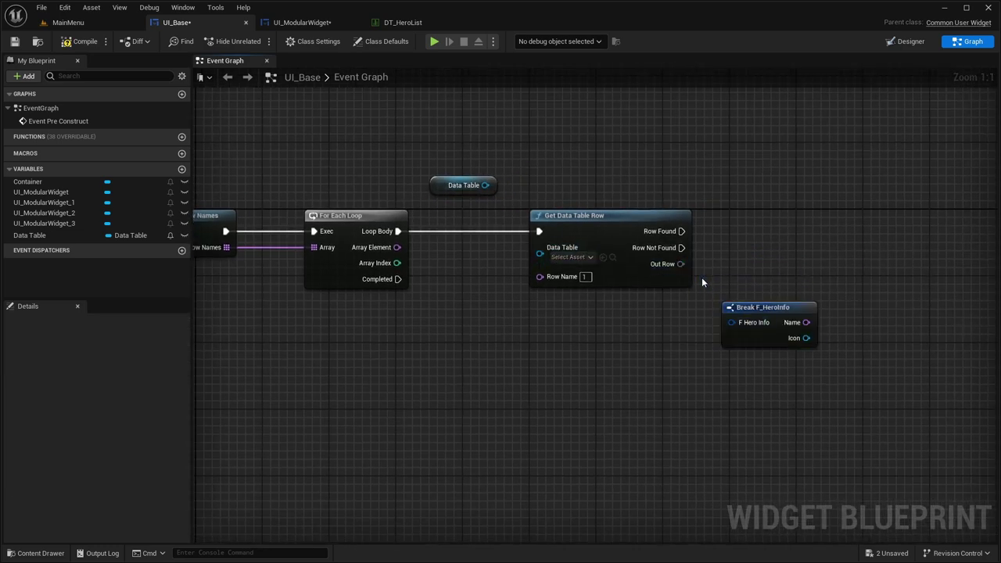
Step: Set the row lookup to DT_HeroList and wire its Out Row to a single Break F_HeroInfo
click(556, 259)
click(603, 324)
right_drag(751, 257, 631, 263)
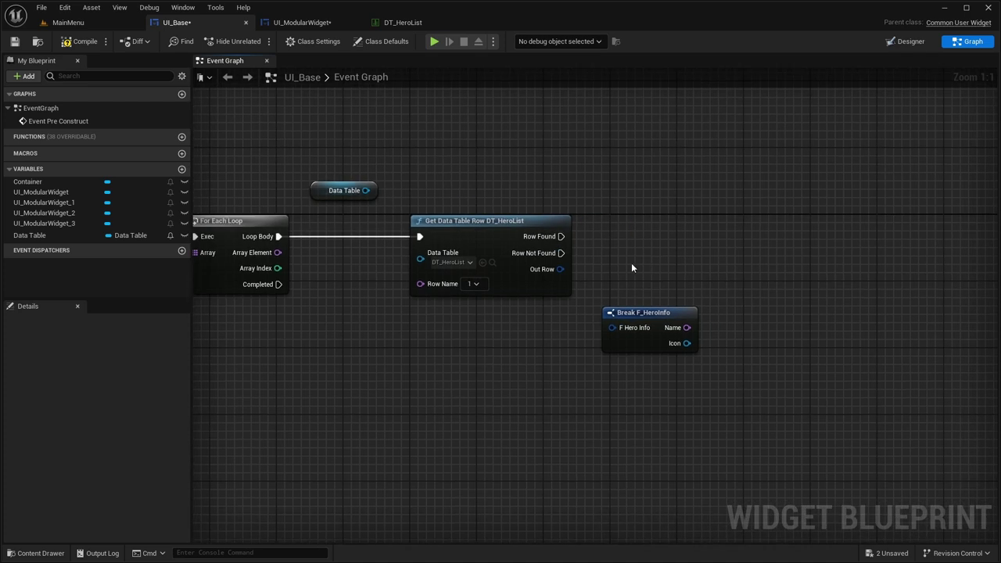
drag(552, 269, 586, 269)
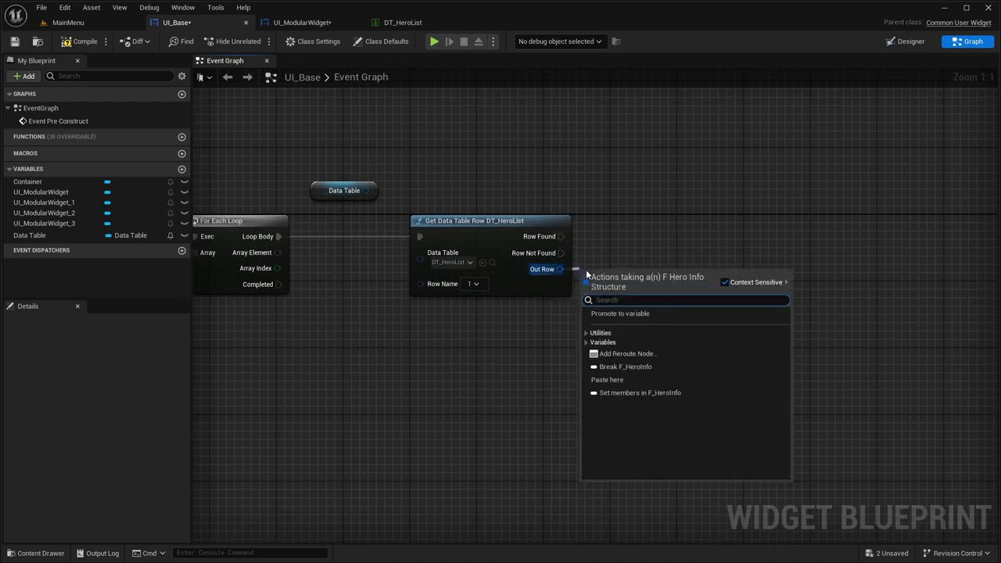
click(630, 367)
key(Delete)
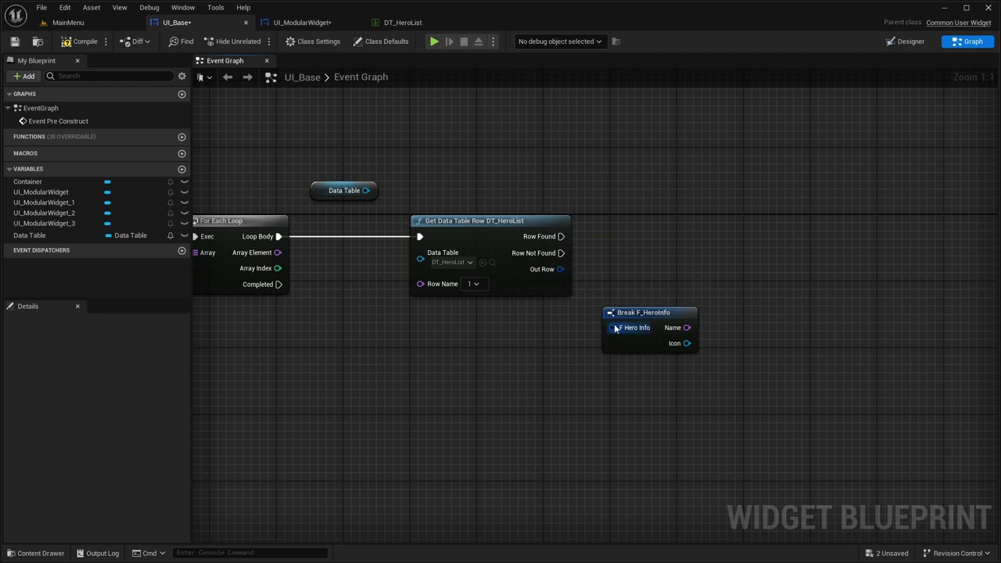
drag(612, 328, 562, 271)
Step: Plug the Data Table variable into Get Data Table Row and shift the nodes right
right_drag(562, 271, 654, 258)
drag(458, 177, 512, 239)
right_drag(498, 185, 445, 189)
drag(673, 303, 630, 278)
click(632, 227)
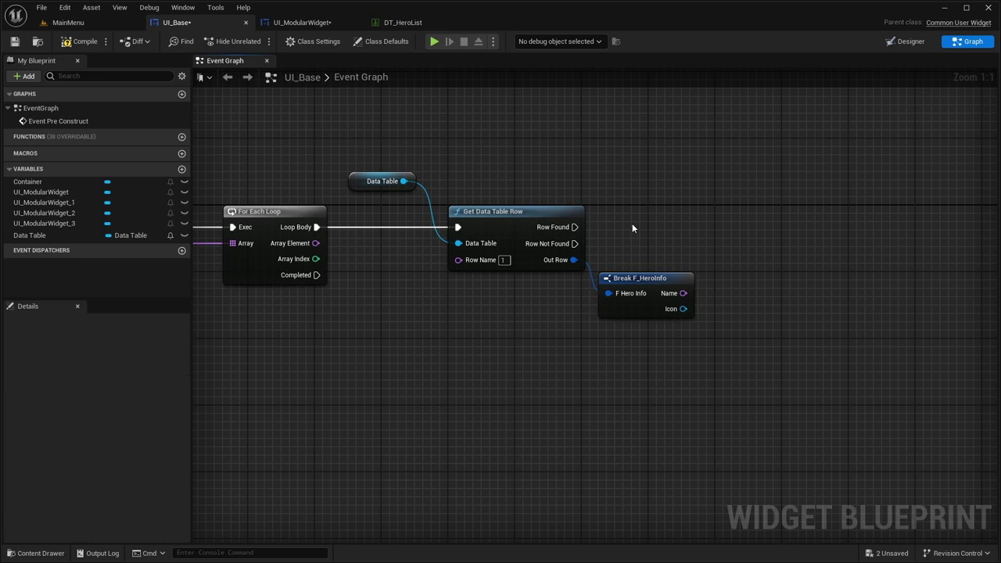
right_drag(432, 261, 461, 272)
drag(702, 359, 450, 145)
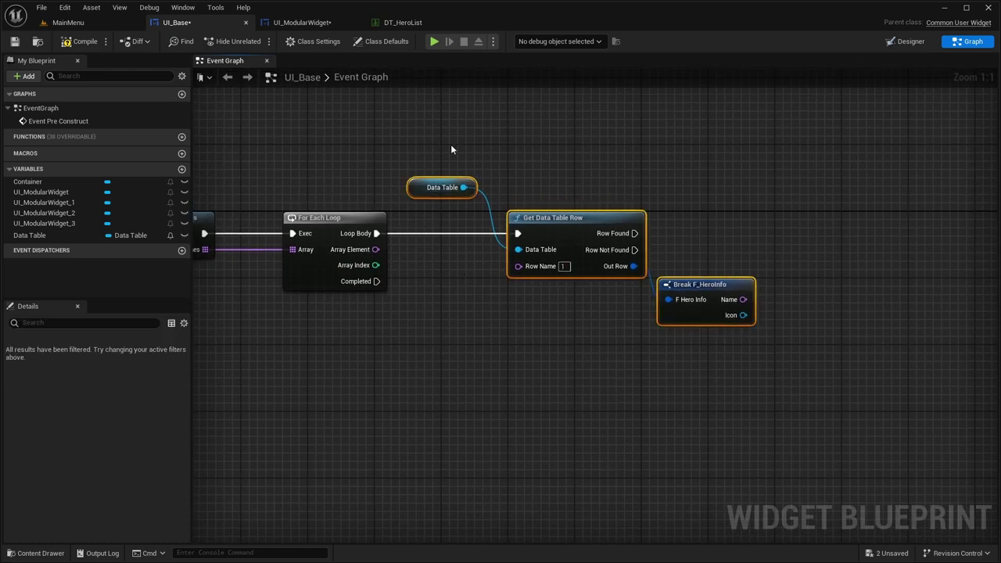
drag(588, 227, 643, 222)
Step: Compare Array Index against 4 with a Less Equal node
drag(374, 265, 416, 270)
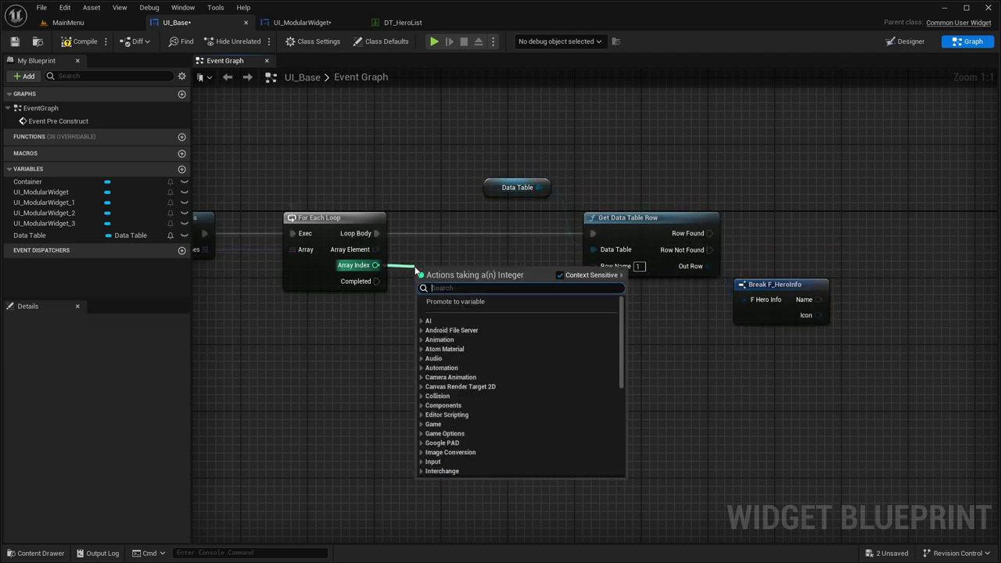
text(g)
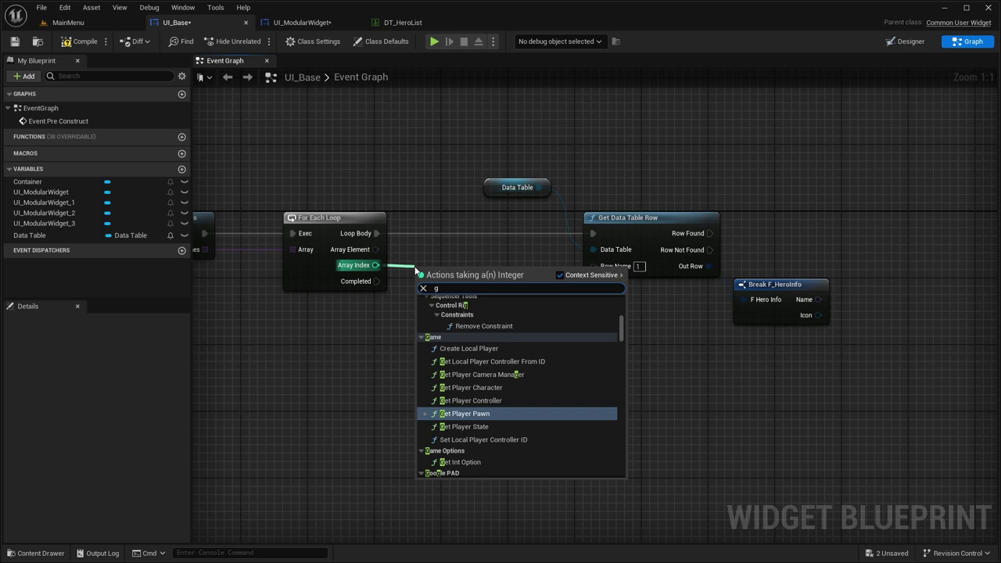
key(BackSpace)
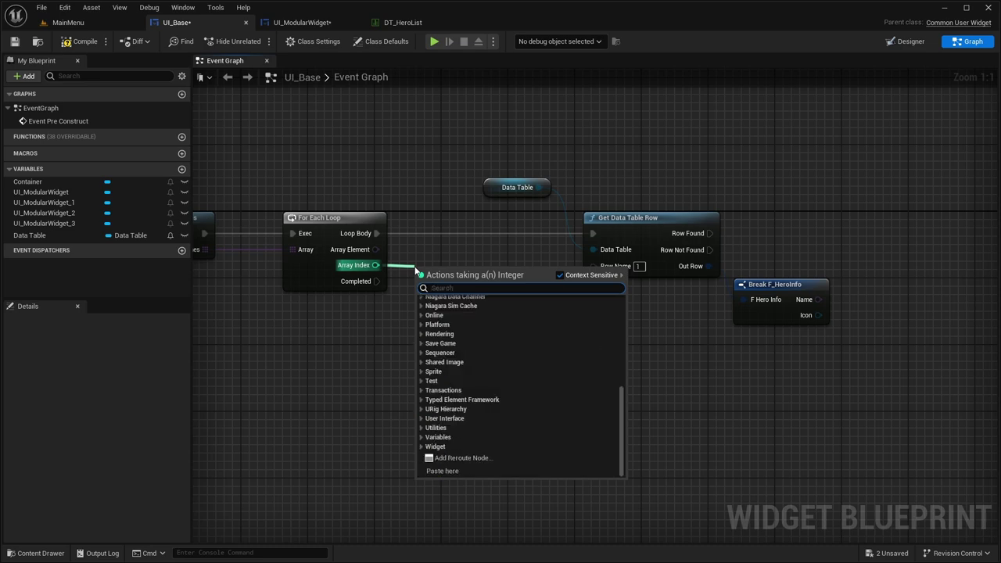
text(less)
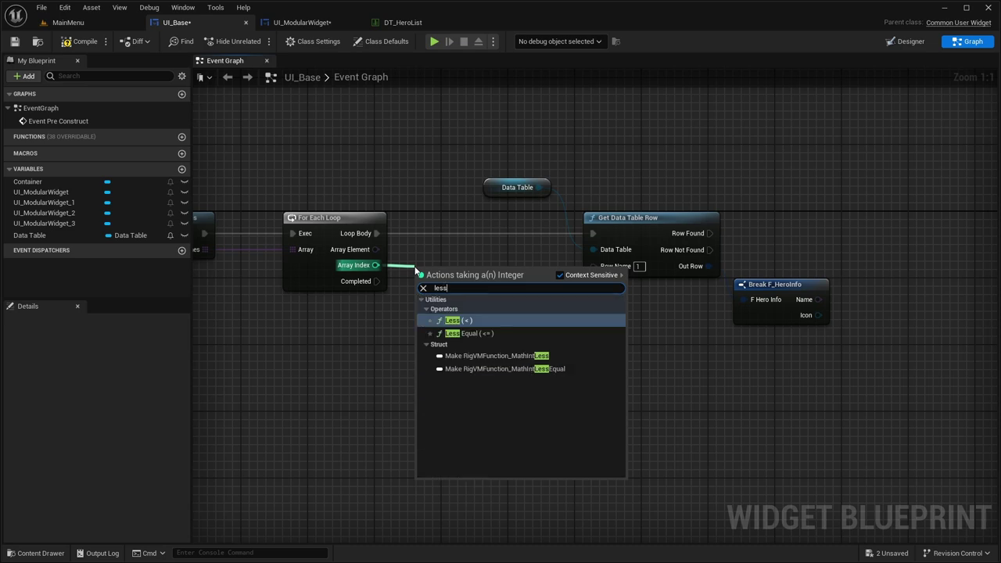
key(Down)
key(Return)
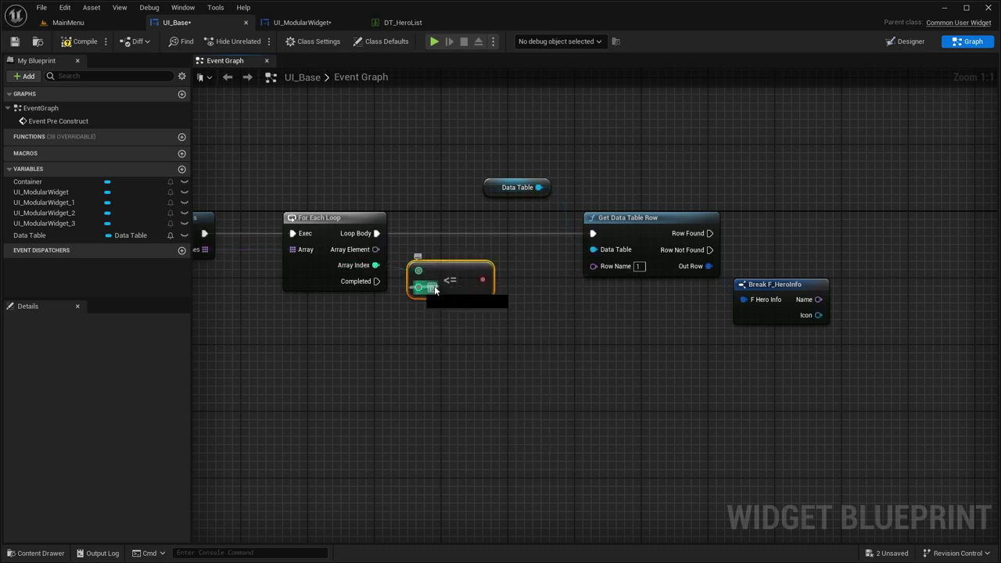
text(4)
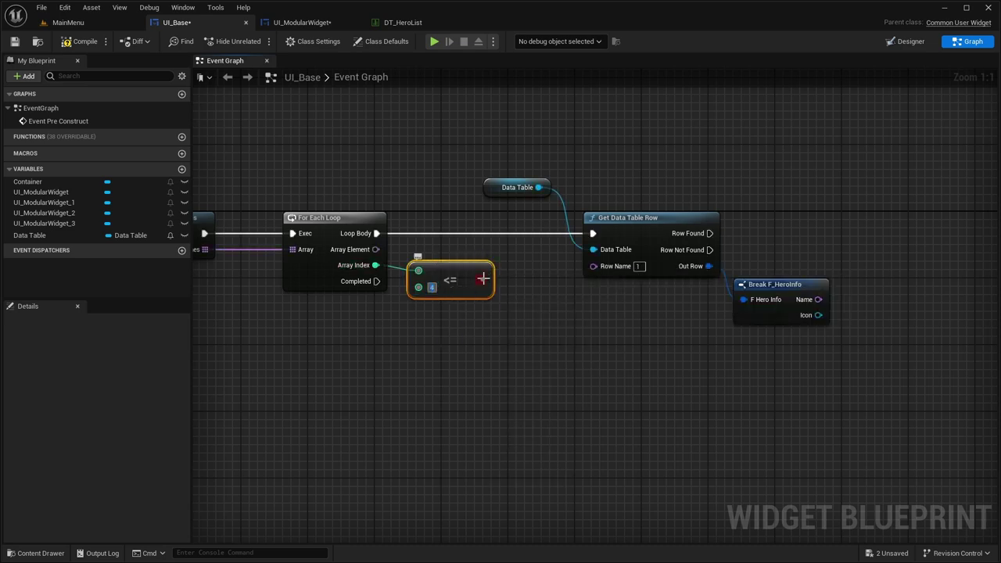
Step: Route the loop body through a Branch on the <= 4 result and space out the row nodes
drag(483, 278, 532, 218)
text(branch)
key(Return)
drag(377, 233, 492, 233)
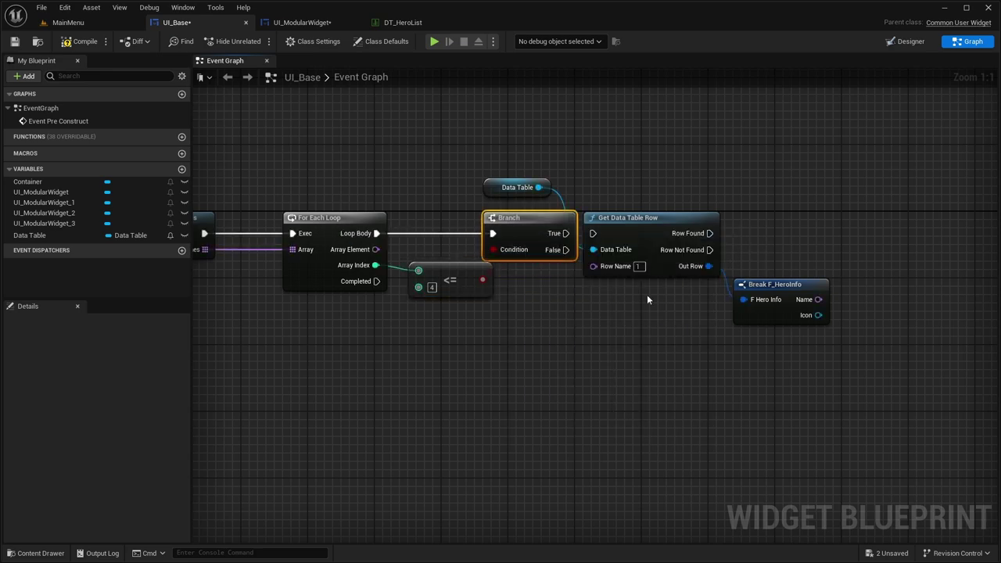
right_drag(647, 300, 534, 302)
drag(726, 357, 374, 175)
drag(426, 222, 708, 347)
click(525, 177)
drag(506, 219, 573, 220)
right_drag(543, 185, 616, 161)
click(652, 175)
Step: Wire Array Element into Row Name through a reroute point routed above the nodes
drag(324, 243, 646, 259)
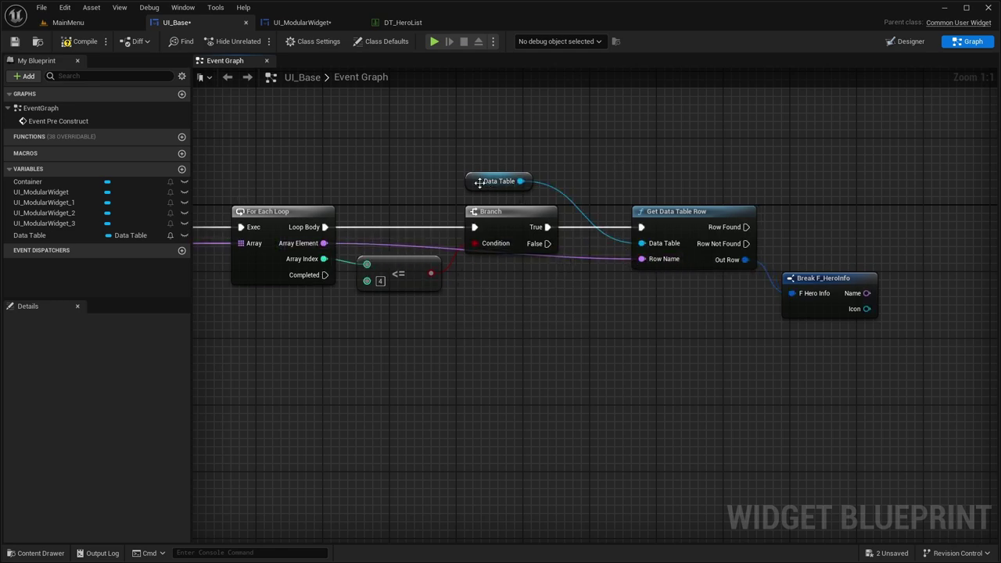
drag(480, 183, 563, 167)
double_click(595, 258)
drag(592, 257, 372, 204)
click(456, 168)
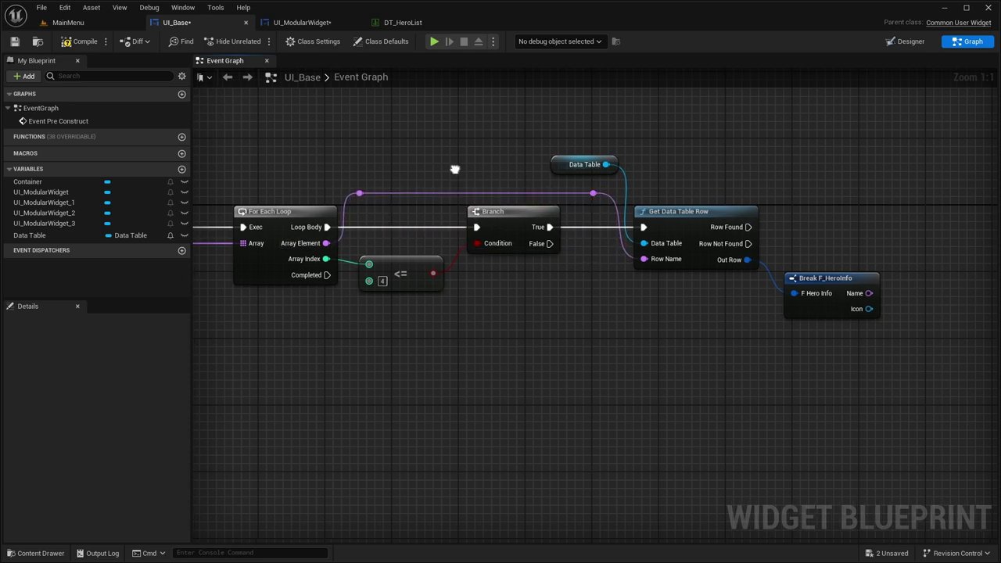
right_drag(392, 245, 405, 245)
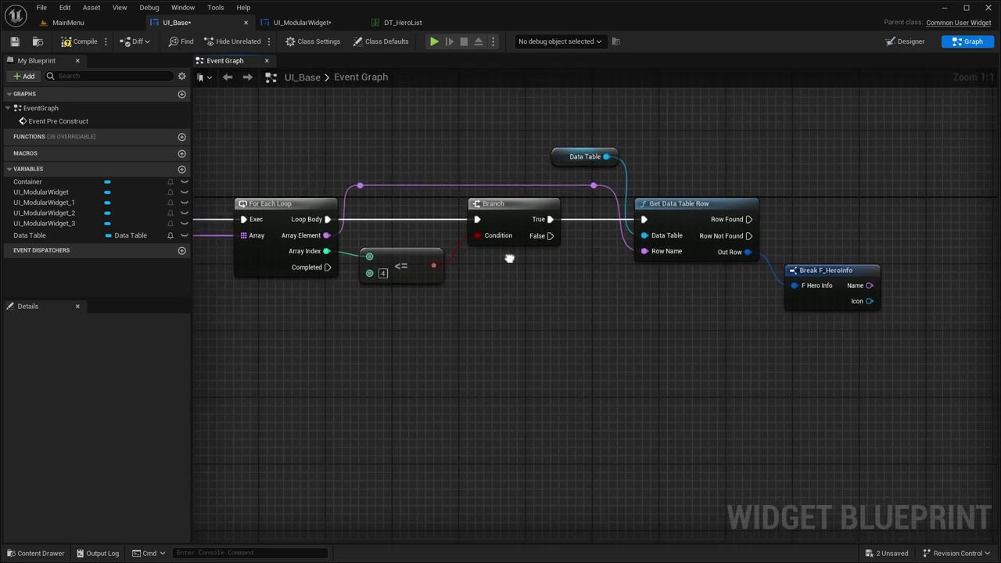
right_drag(509, 259, 620, 289)
right_drag(611, 245, 496, 257)
right_drag(304, 241, 498, 234)
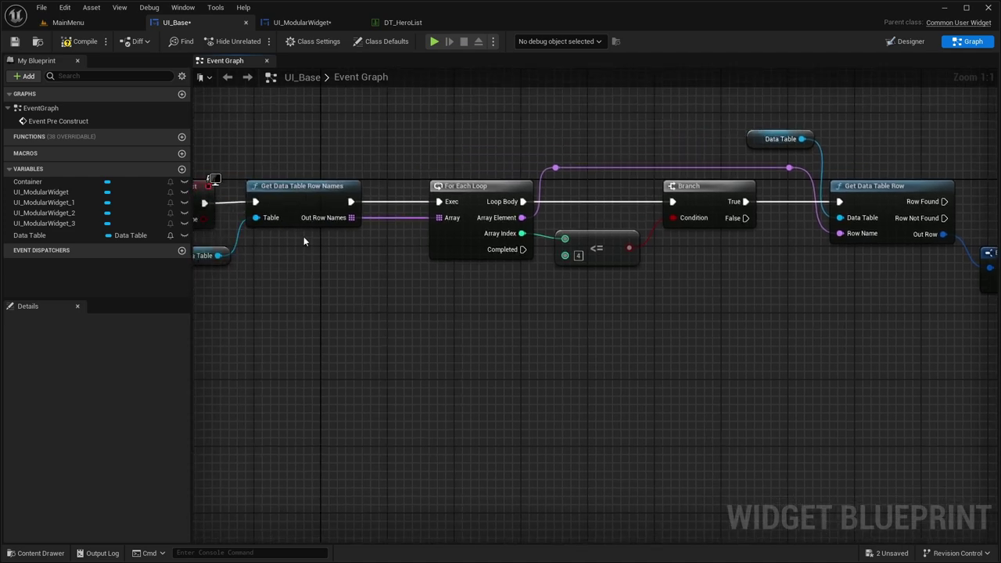
right_drag(491, 174, 263, 194)
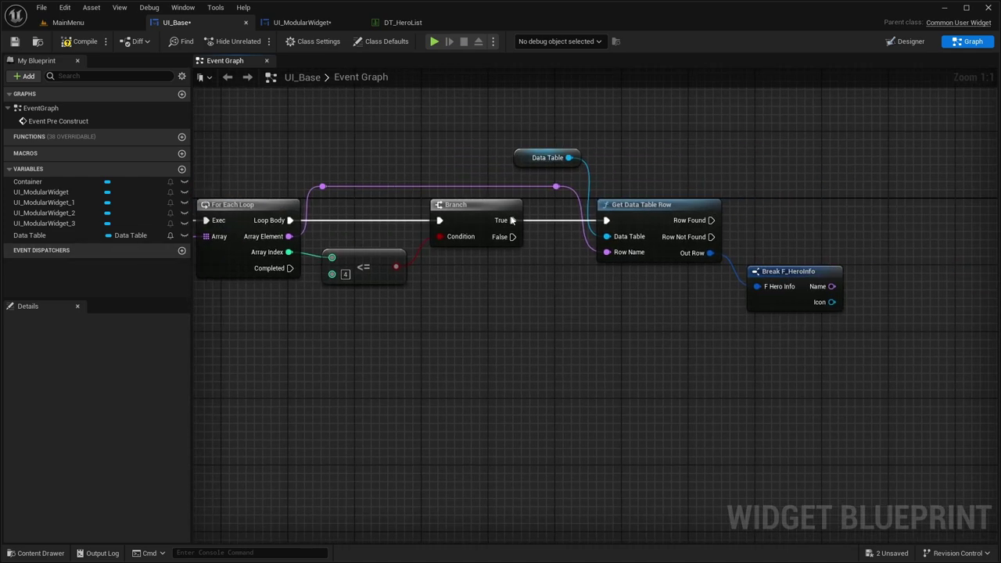
right_drag(666, 274, 475, 263)
right_drag(599, 229, 619, 207)
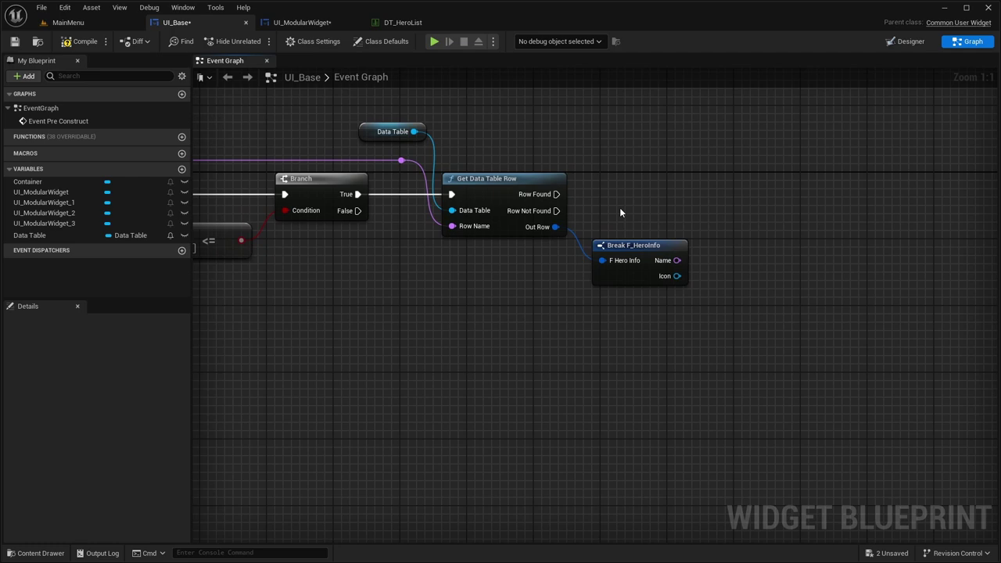
right_drag(620, 207, 524, 232)
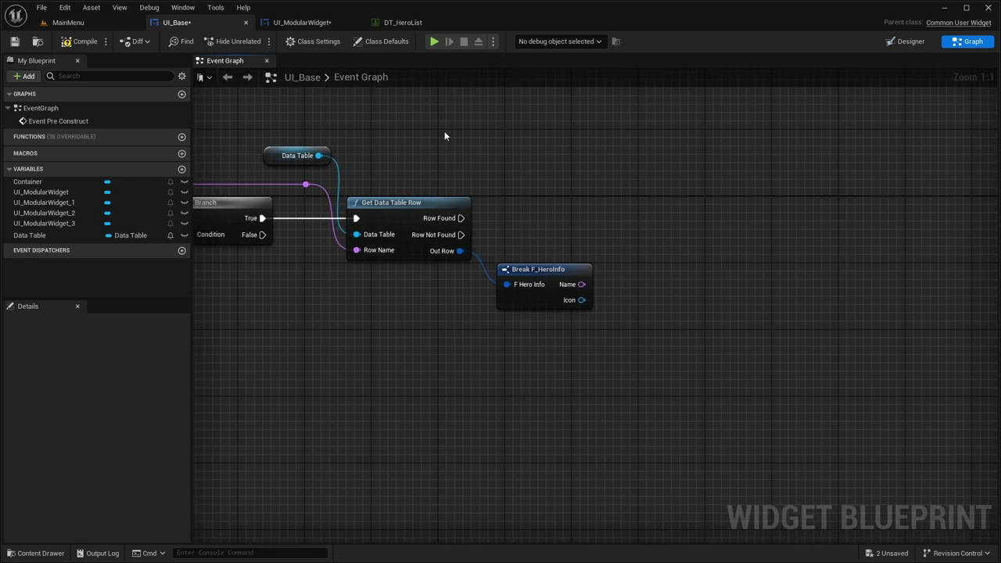
Step: Inspect the UI_ModularWidget's Text Block and Image widgets, then return to UI_Base's graph
click(304, 23)
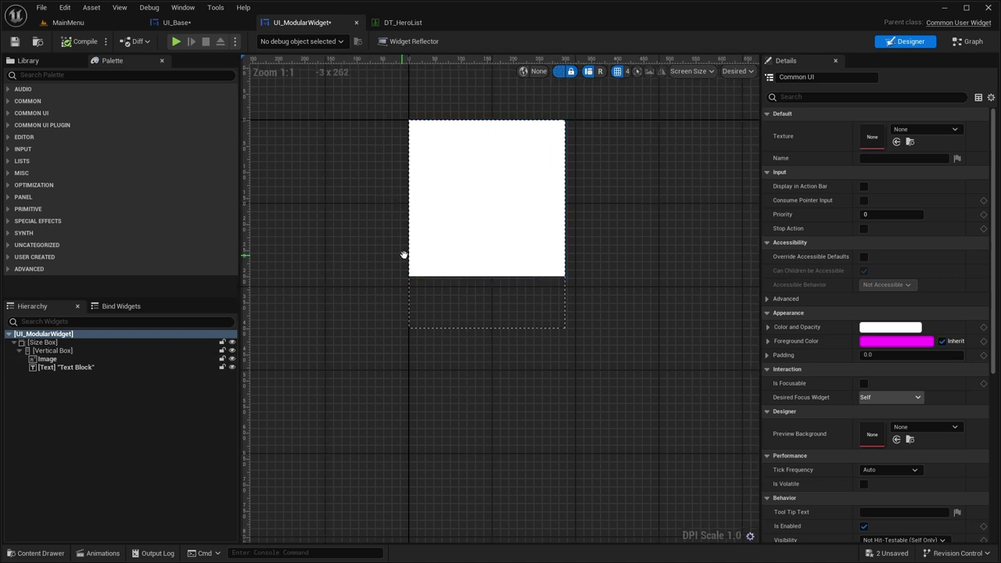
click(78, 367)
click(55, 359)
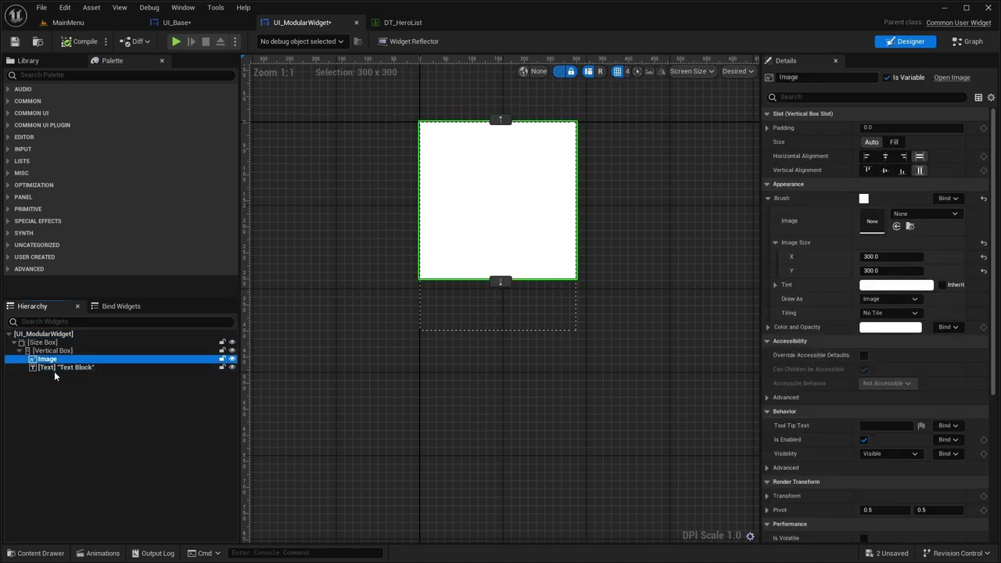
click(196, 22)
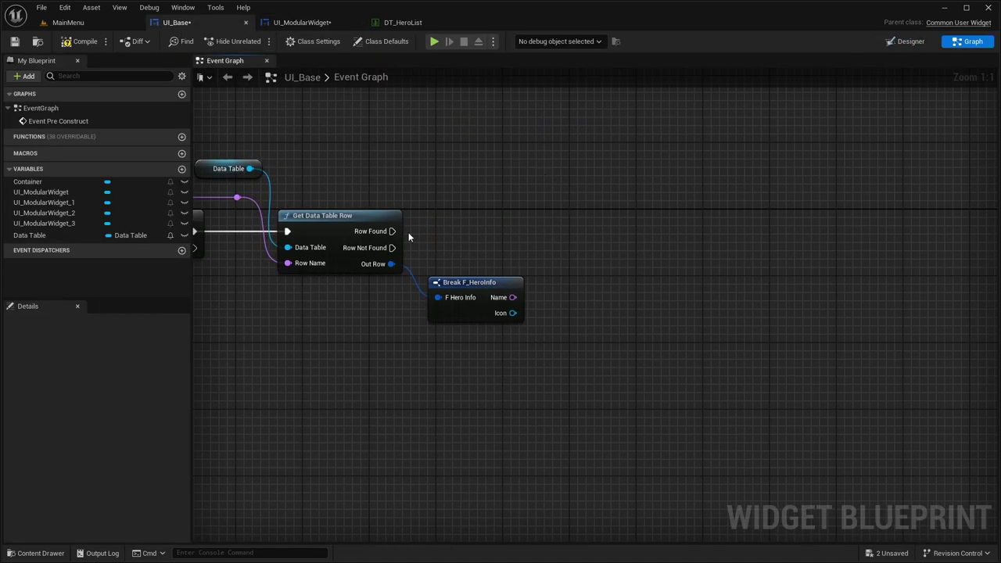
Step: Add a Create Widget node off Row Found with its Class set to UI_ModularWidget
drag(392, 231, 610, 231)
text(cr)
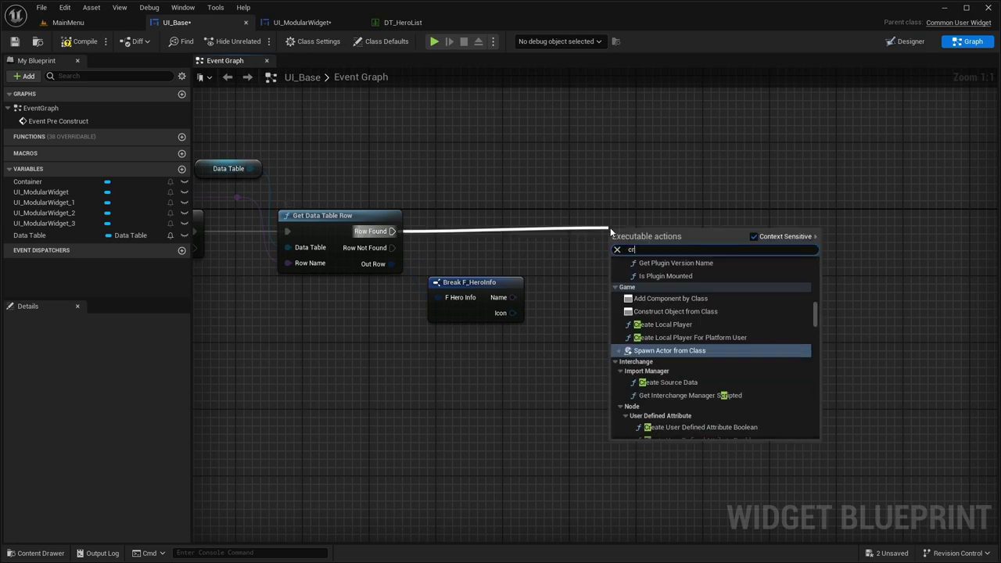
text(eate widget)
key(Return)
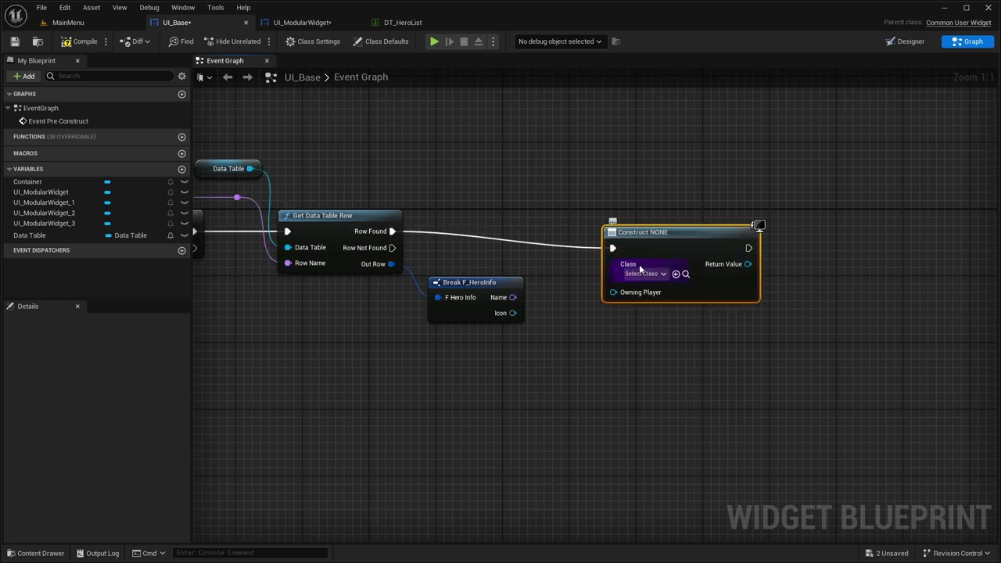
click(630, 169)
right_drag(630, 170, 658, 168)
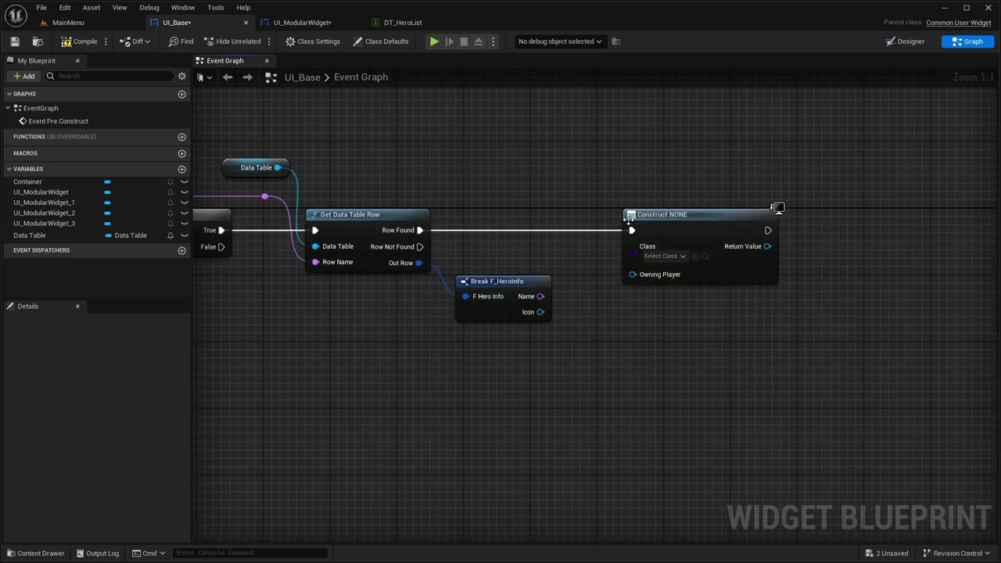
click(660, 256)
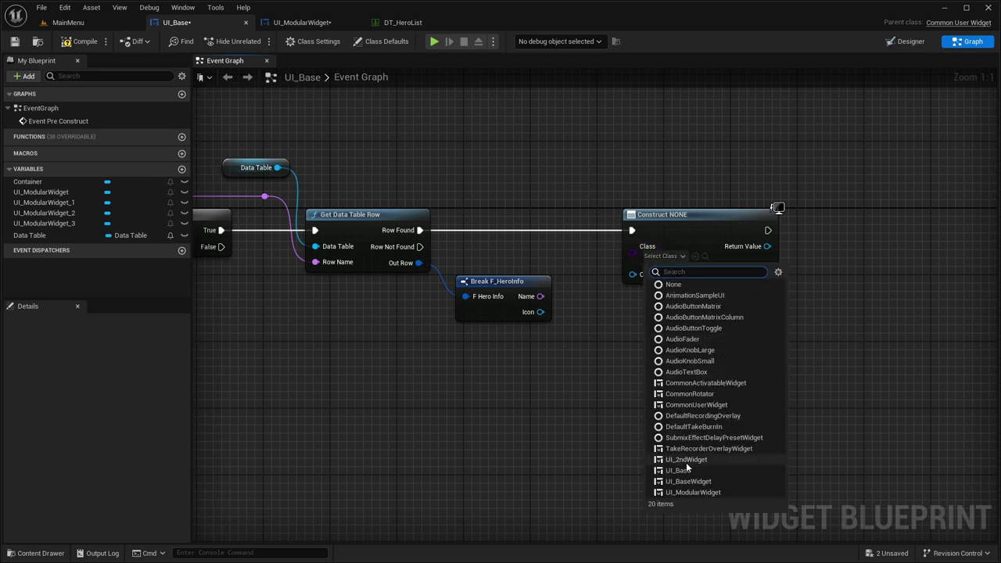
click(689, 492)
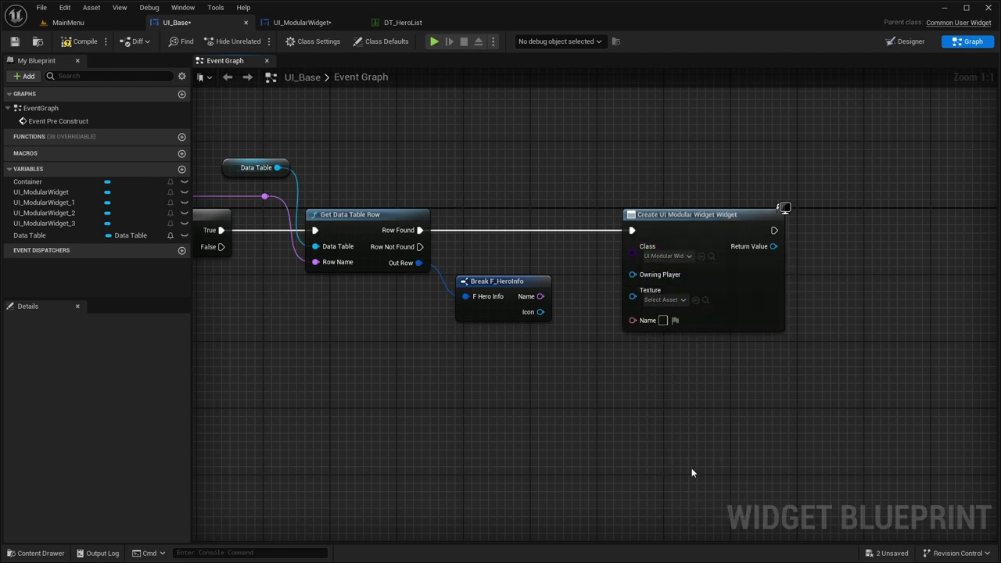
right_drag(693, 471, 641, 480)
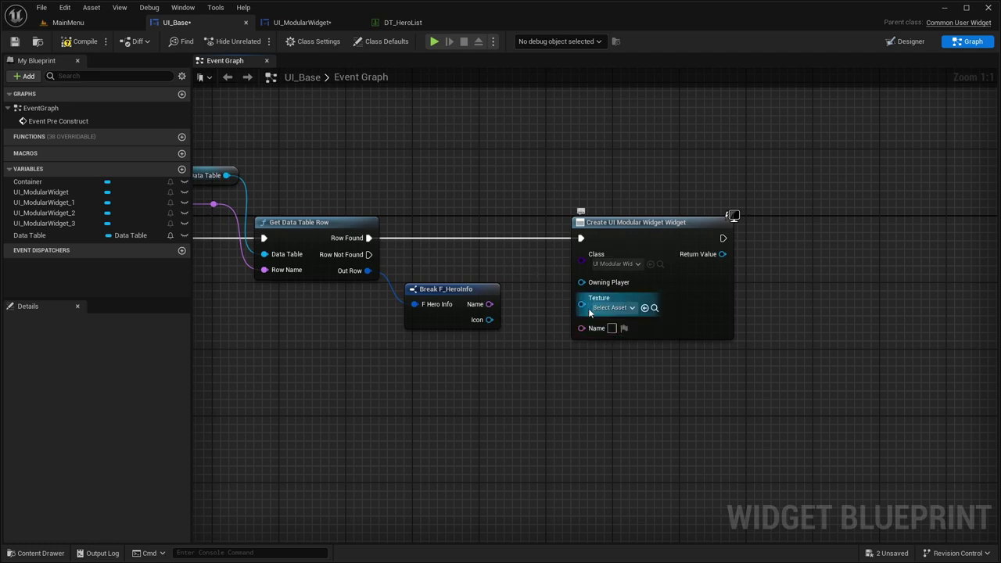
right_drag(588, 328, 566, 310)
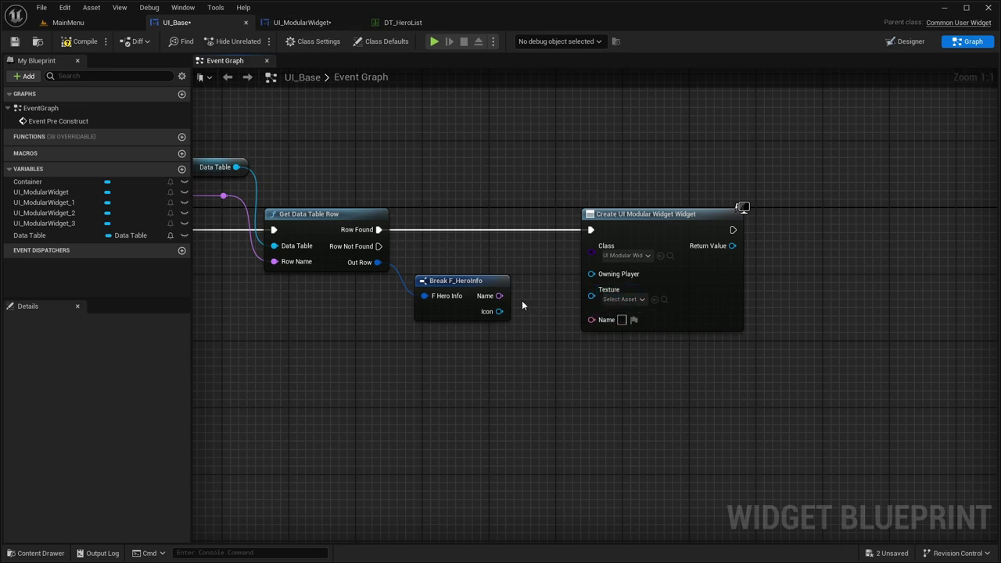
click(302, 22)
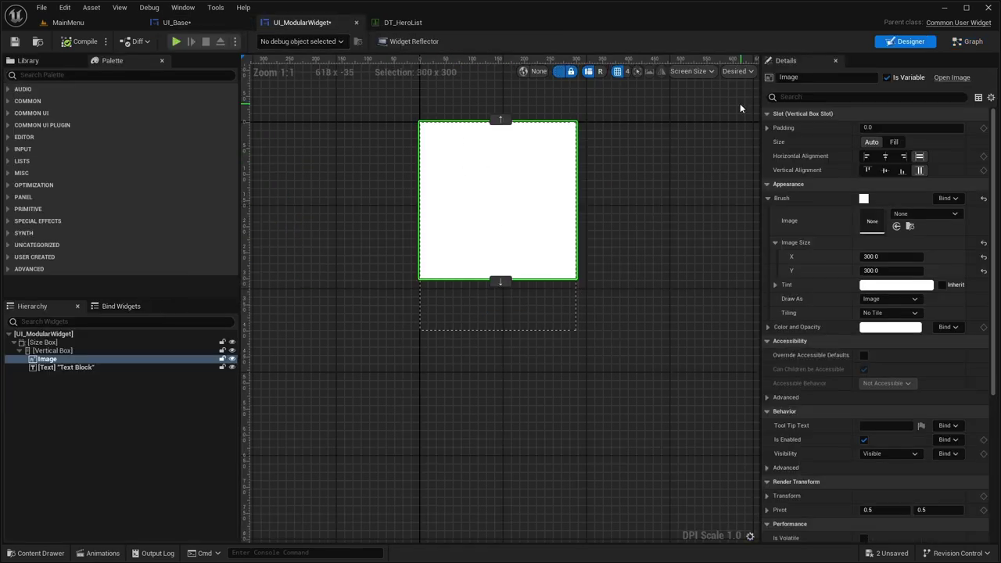
Step: Move the Name variable above Texture in UI_ModularWidget and refresh the Create Widget node
click(969, 41)
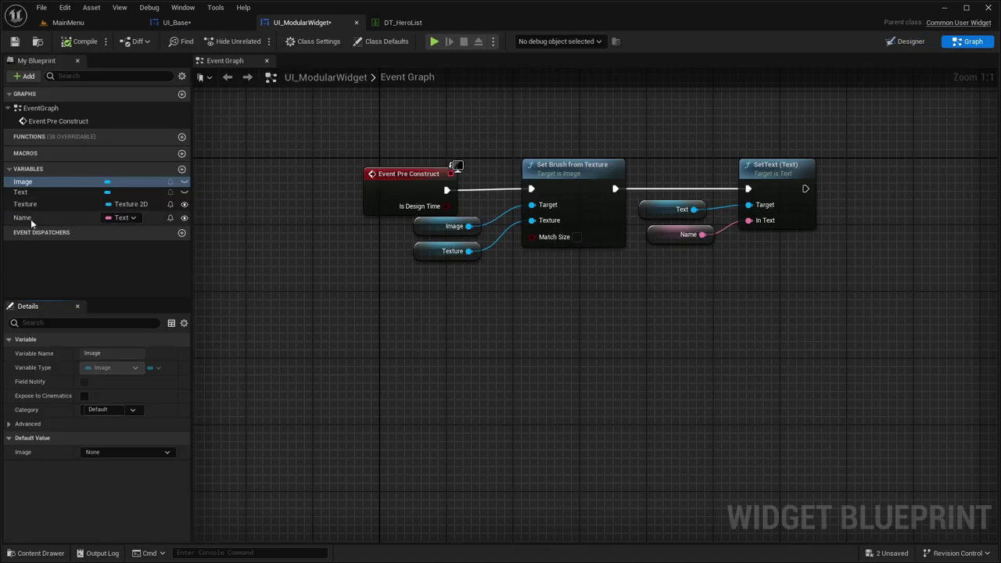
drag(30, 218, 40, 205)
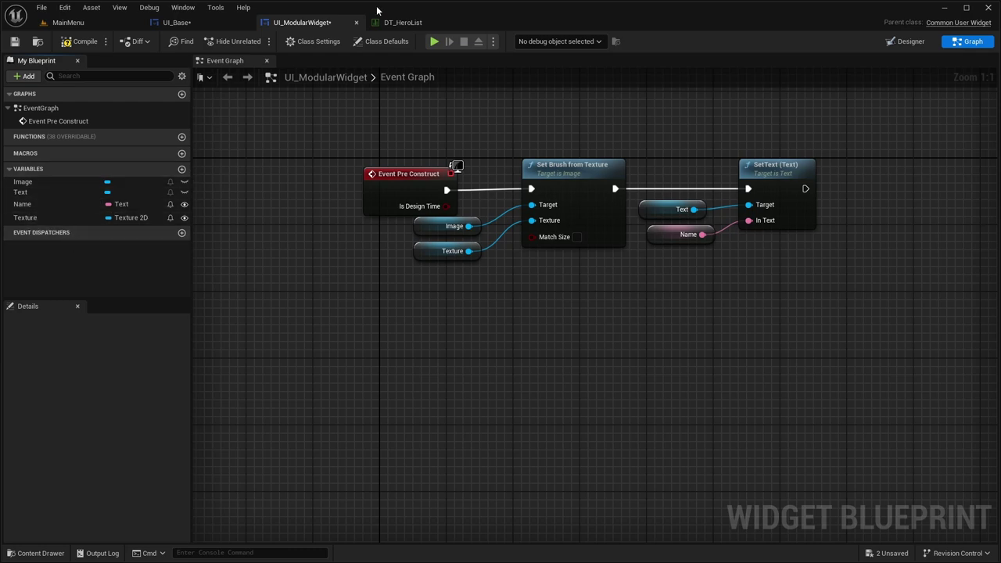
click(409, 26)
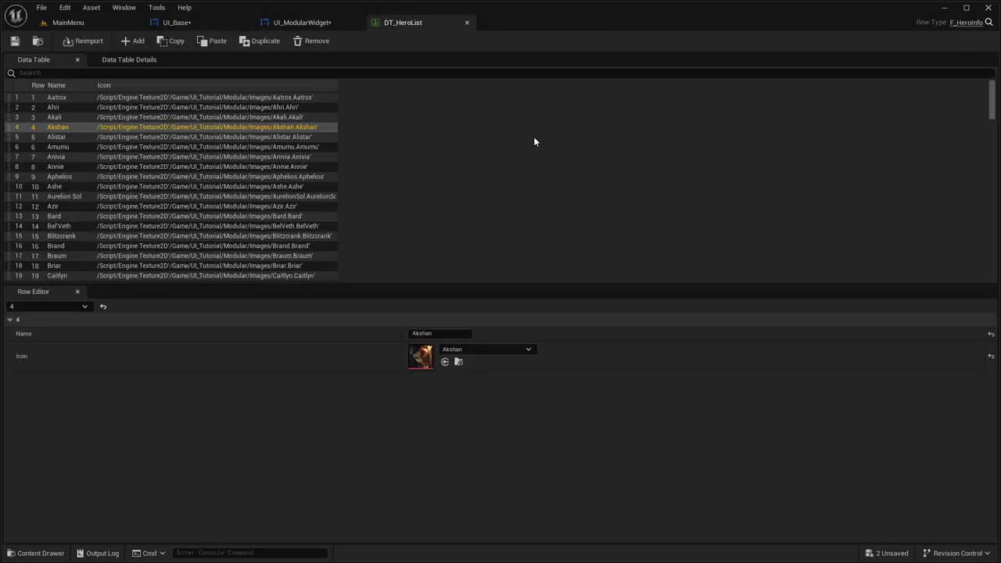
click(177, 22)
right_click(599, 214)
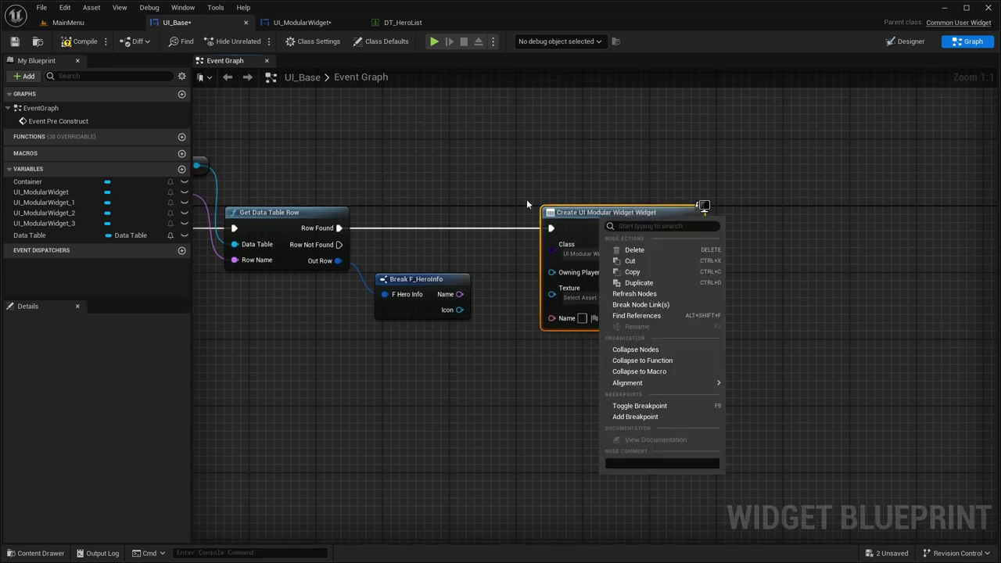
click(608, 294)
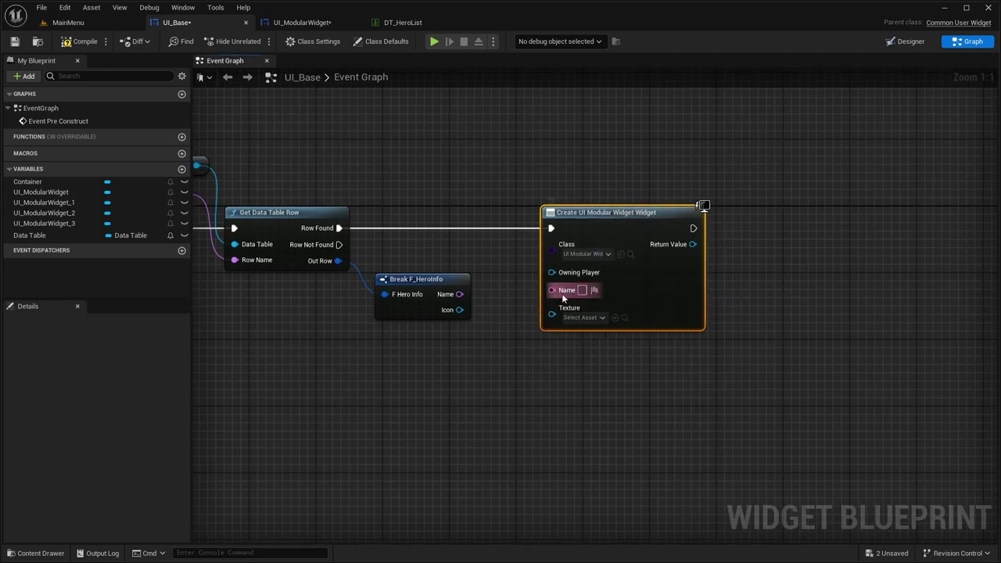
Step: Wire the hero Icon into Texture and the hero Name through To Text into Name
drag(460, 310, 552, 310)
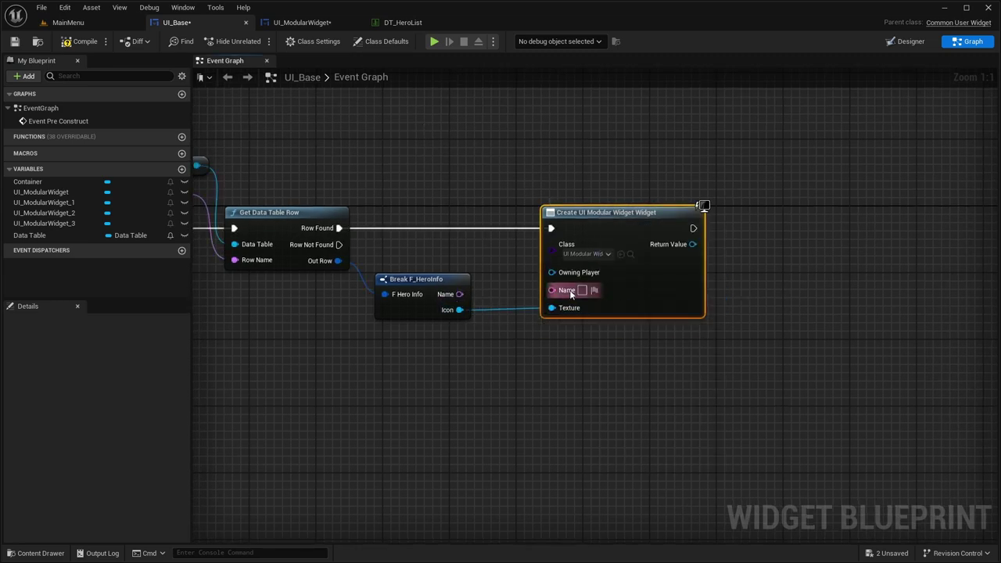
right_drag(612, 219, 560, 216)
drag(567, 287, 407, 290)
drag(483, 242, 476, 261)
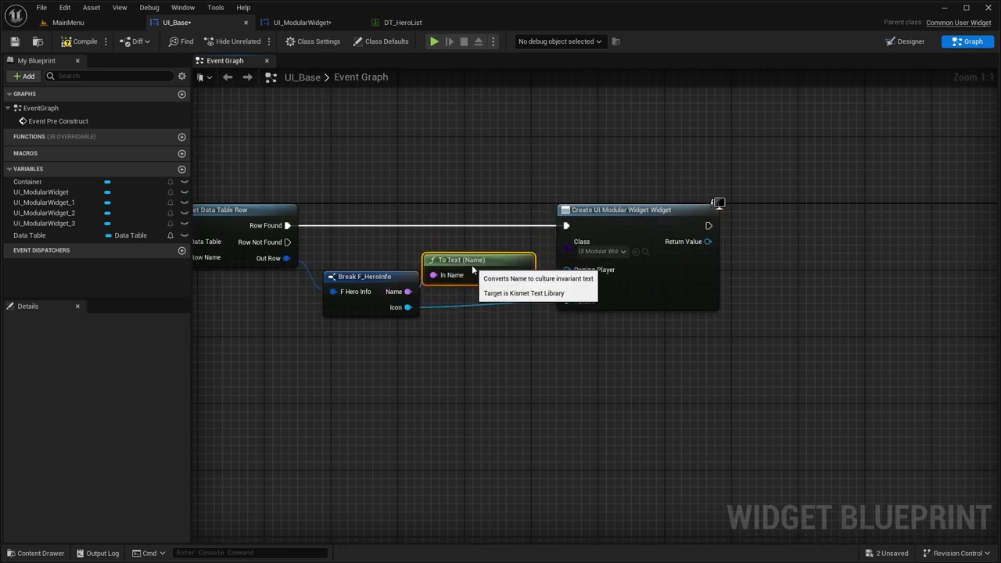
right_drag(420, 236, 331, 284)
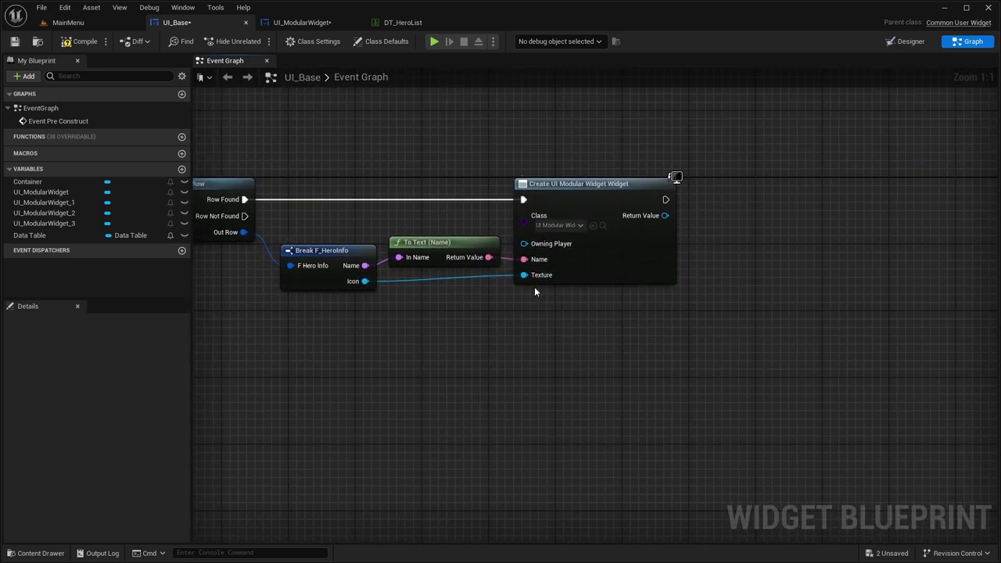
right_drag(534, 291, 443, 353)
Step: Add an Add to Viewport node off the created widget, then delete it
drag(651, 388, 444, 204)
right_drag(406, 217, 383, 206)
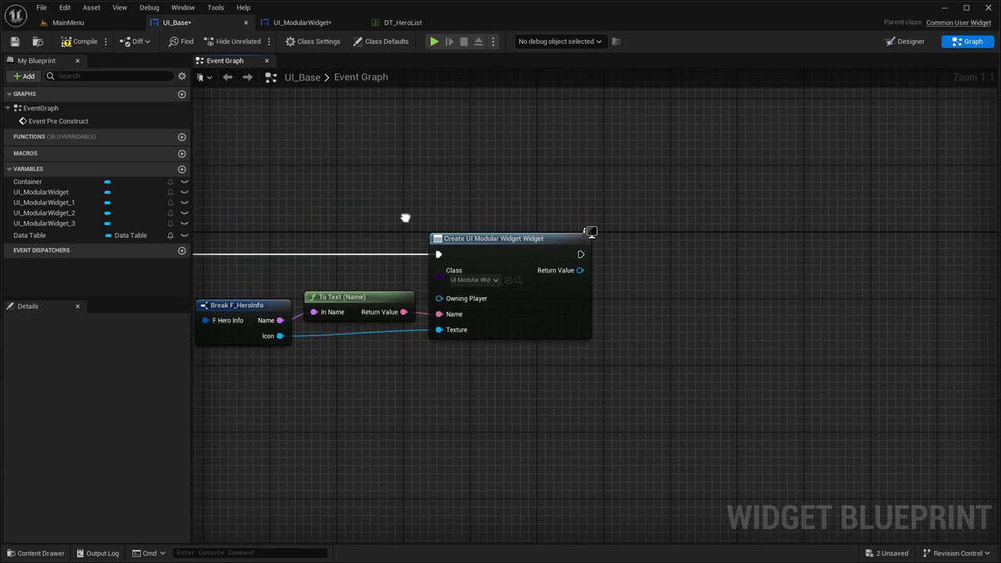
drag(423, 209, 614, 374)
right_drag(630, 346, 541, 336)
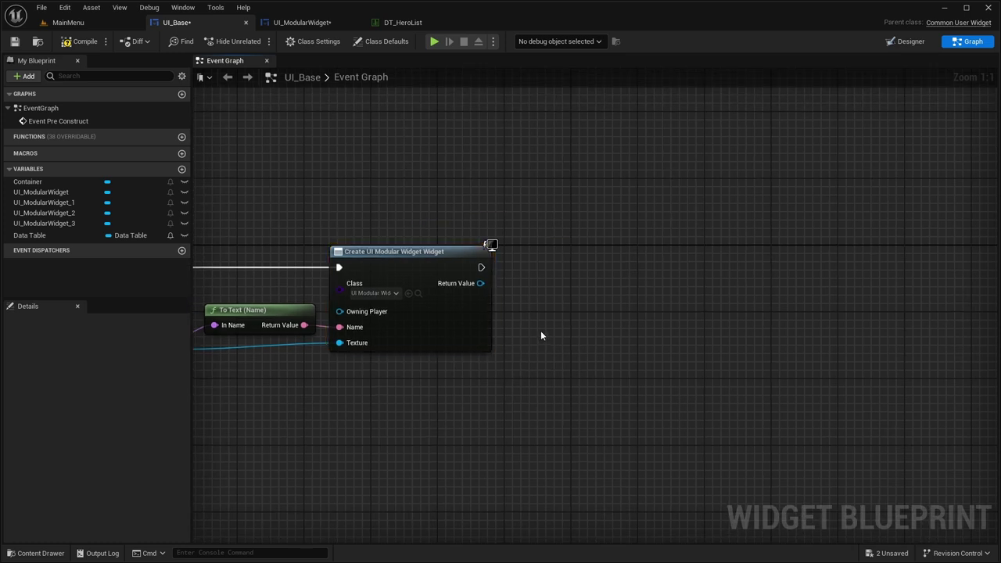
drag(480, 284, 549, 281)
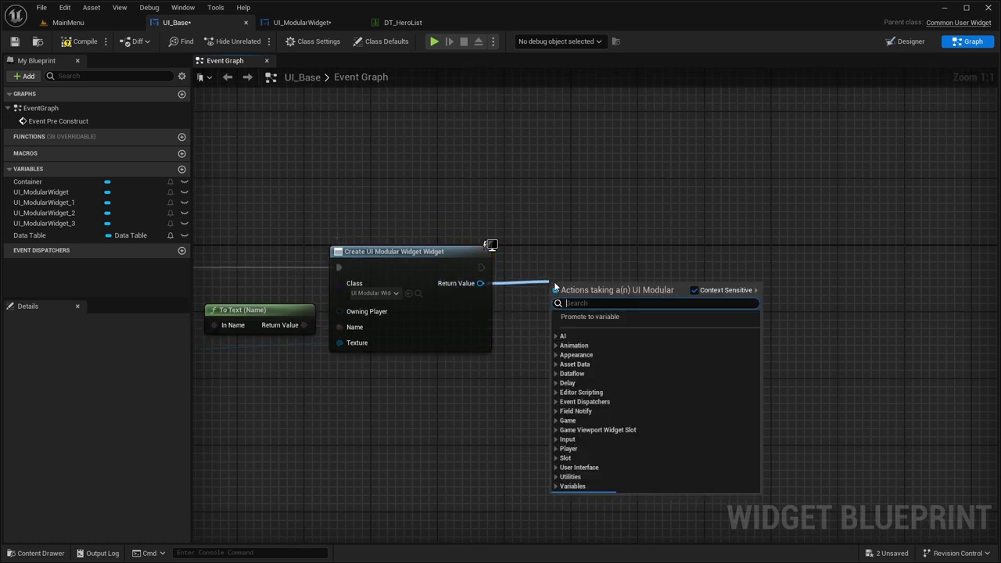
text(add to viewport)
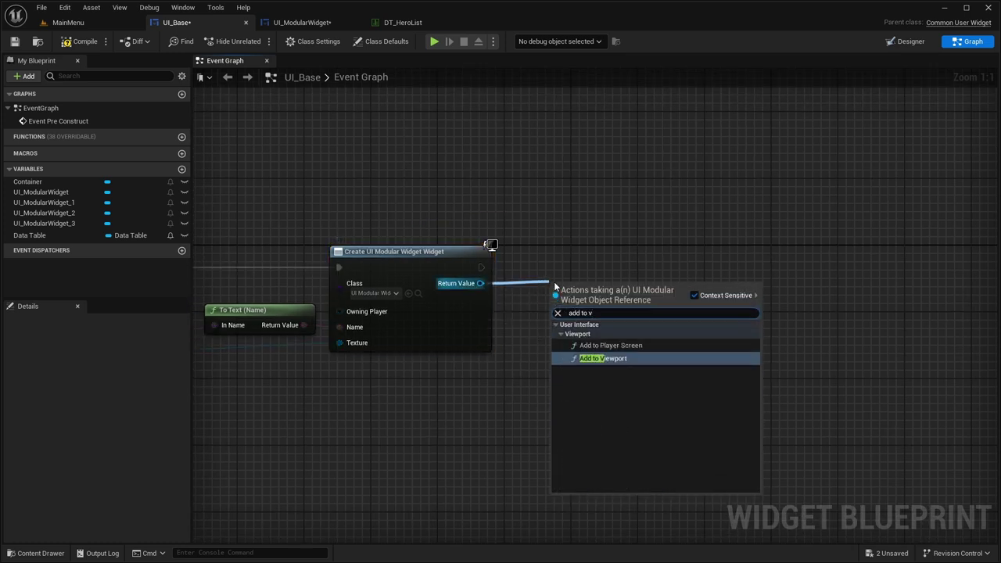
key(Return)
drag(554, 281, 529, 240)
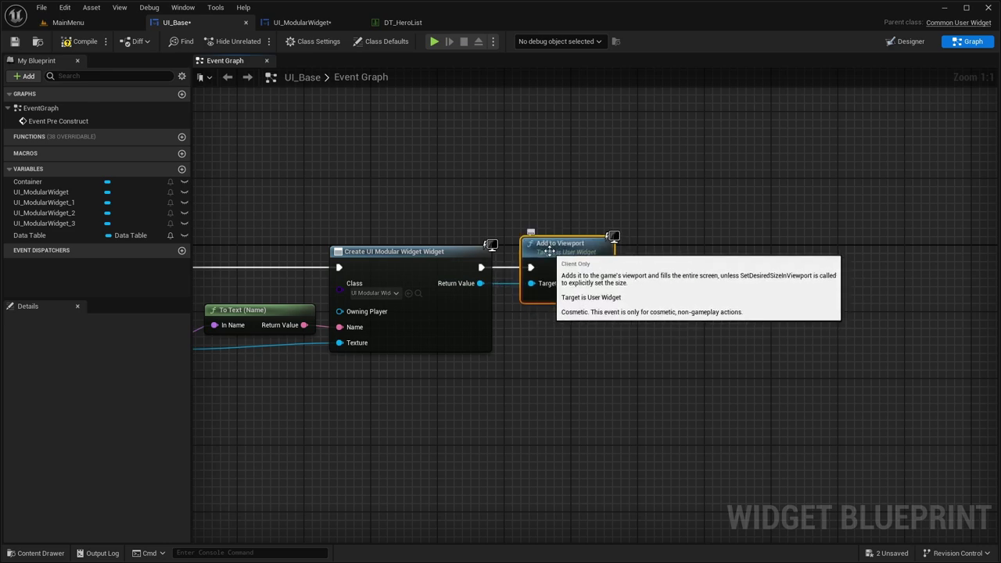
key(Delete)
right_drag(496, 212, 581, 196)
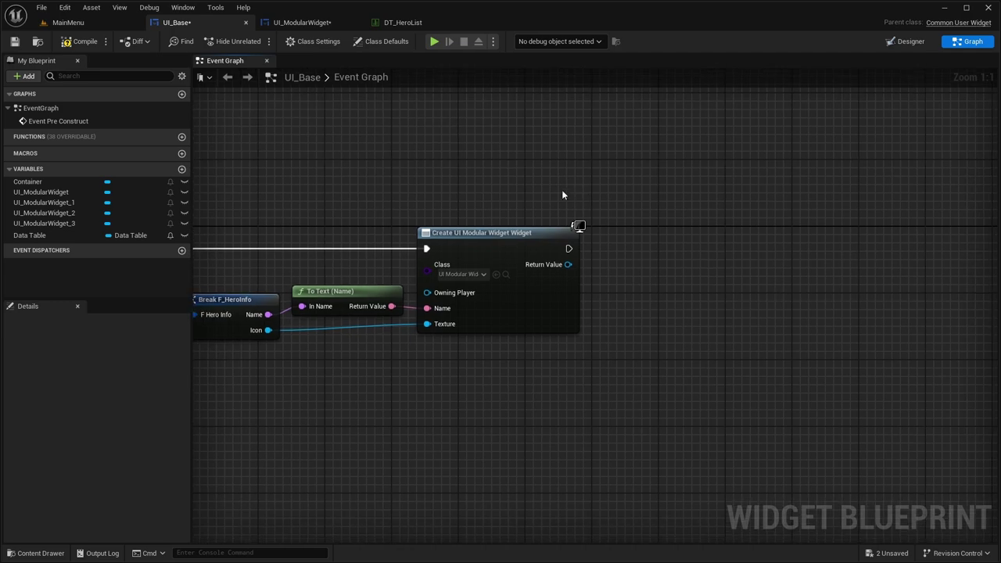
right_drag(512, 202, 301, 204)
Step: Add an Add Child to Vertical Box node on a Container getter, fed the created widget
click(905, 42)
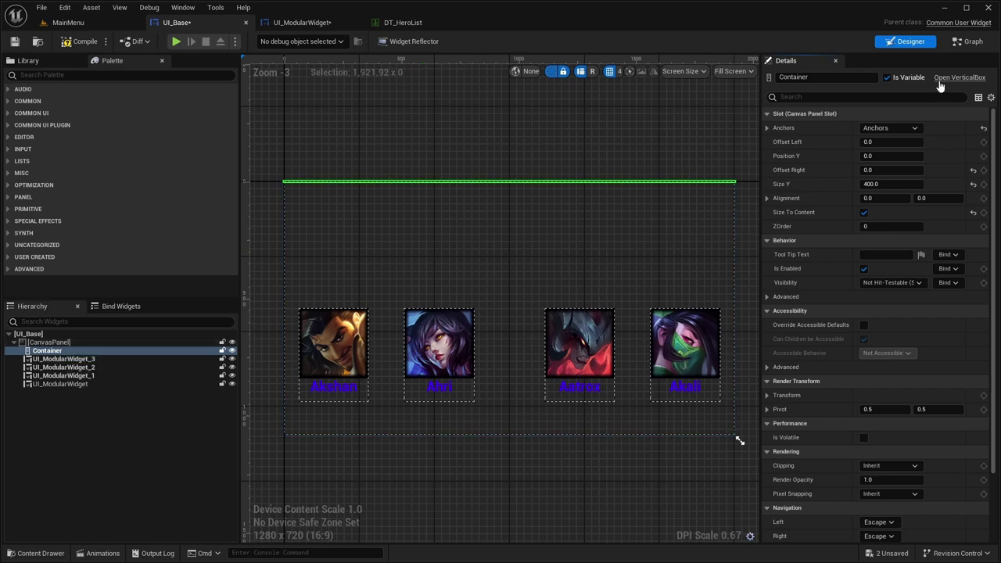
click(968, 41)
drag(27, 181, 421, 203)
click(338, 210)
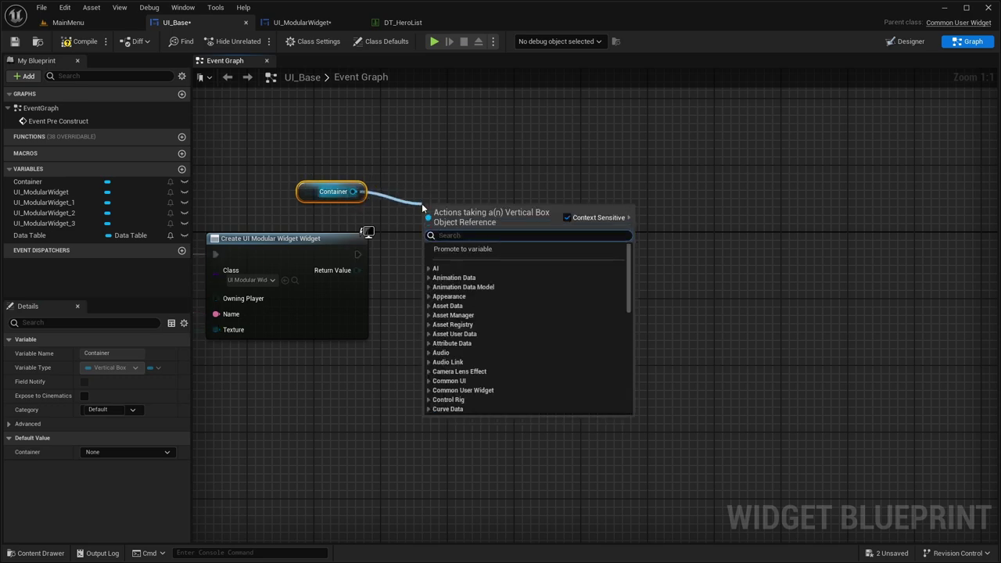
text(Add child)
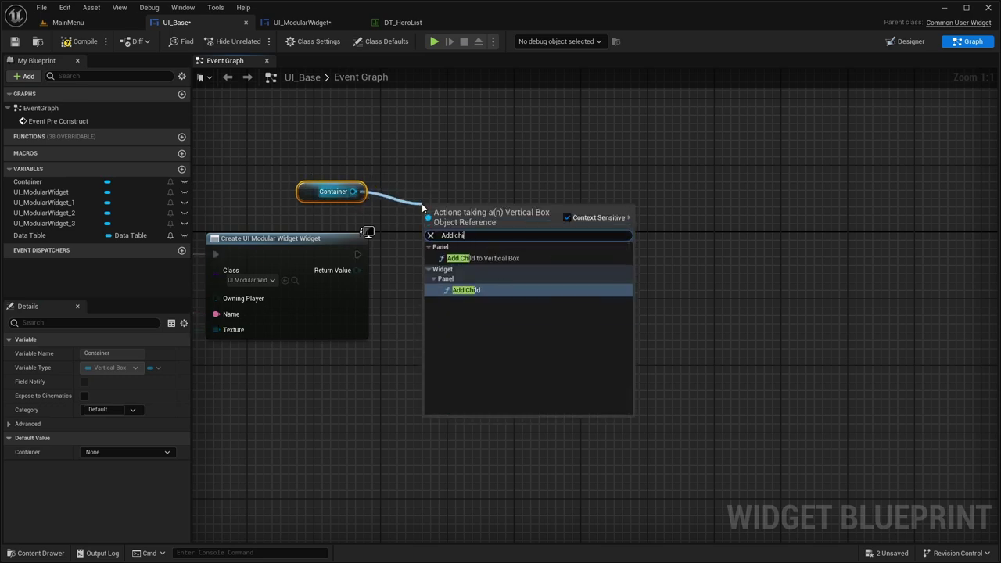
click(491, 266)
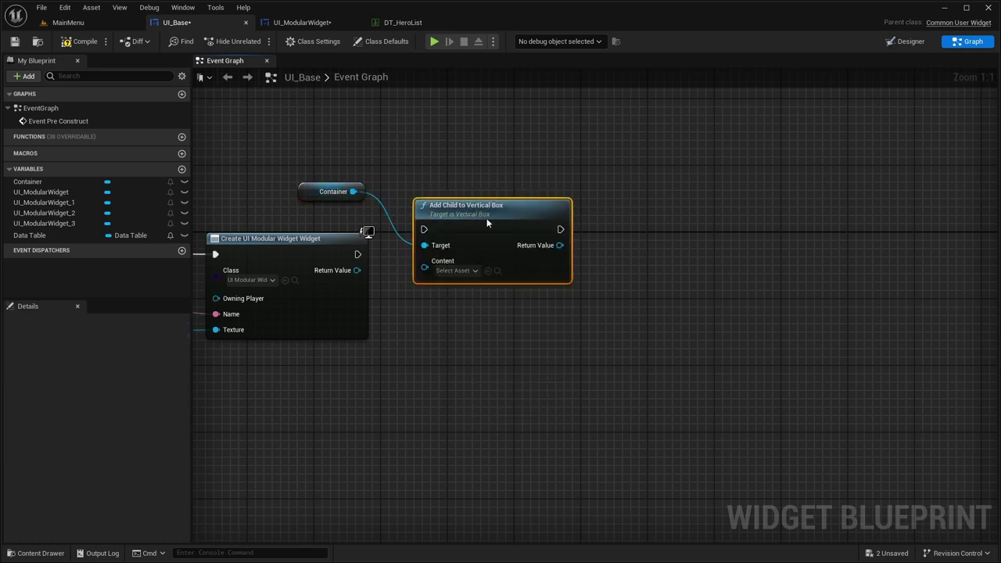
drag(414, 255, 416, 291)
Step: Review the whole widget-creation chain, then go back to the Designer layout
click(468, 208)
right_drag(468, 207, 1000, 143)
right_drag(988, 258, 737, 250)
scroll(731, 266, down, 2)
right_drag(727, 283, 523, 297)
right_drag(444, 307, 566, 268)
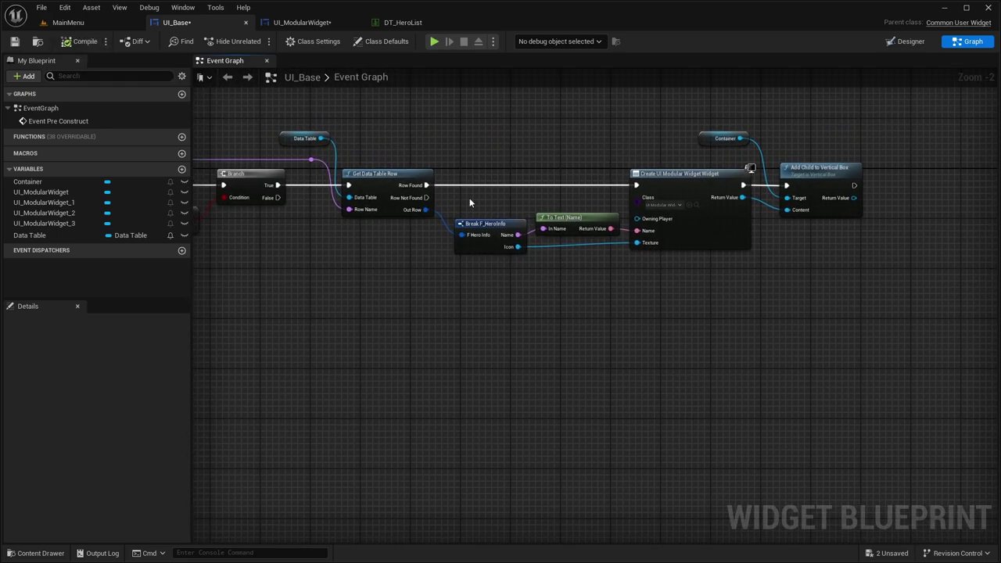
click(891, 44)
scroll(727, 436, down, 4)
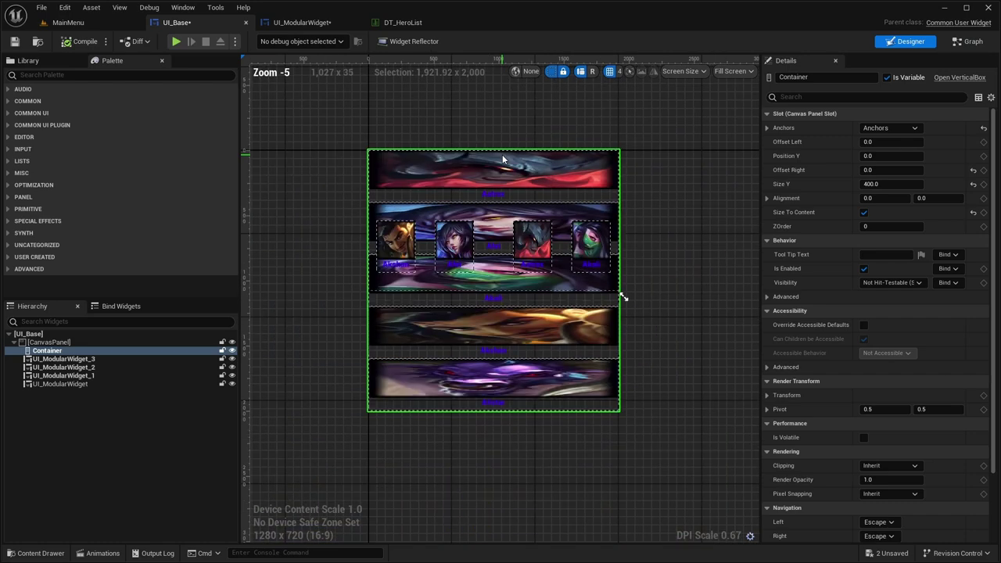
Step: Replace the Container widget with a Horizontal Box
scroll(500, 219, up, 2)
scroll(508, 287, up, 1)
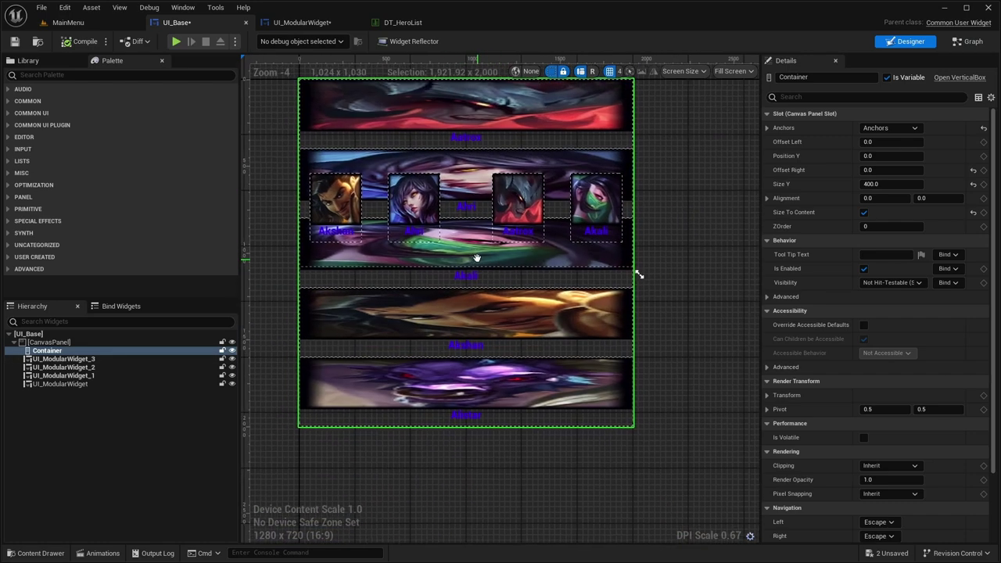
scroll(477, 258, down, 1)
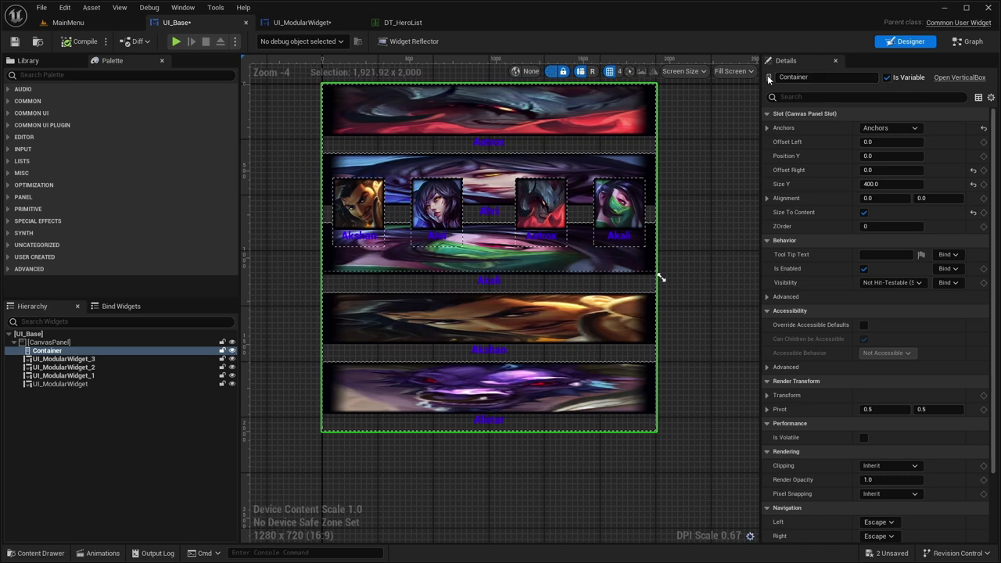
click(65, 74)
text(hori)
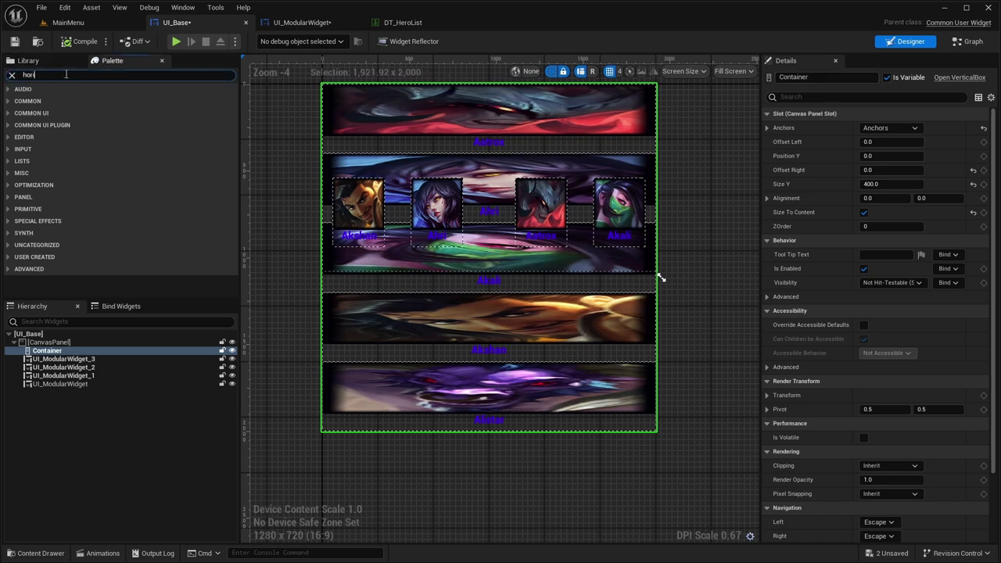
text(z)
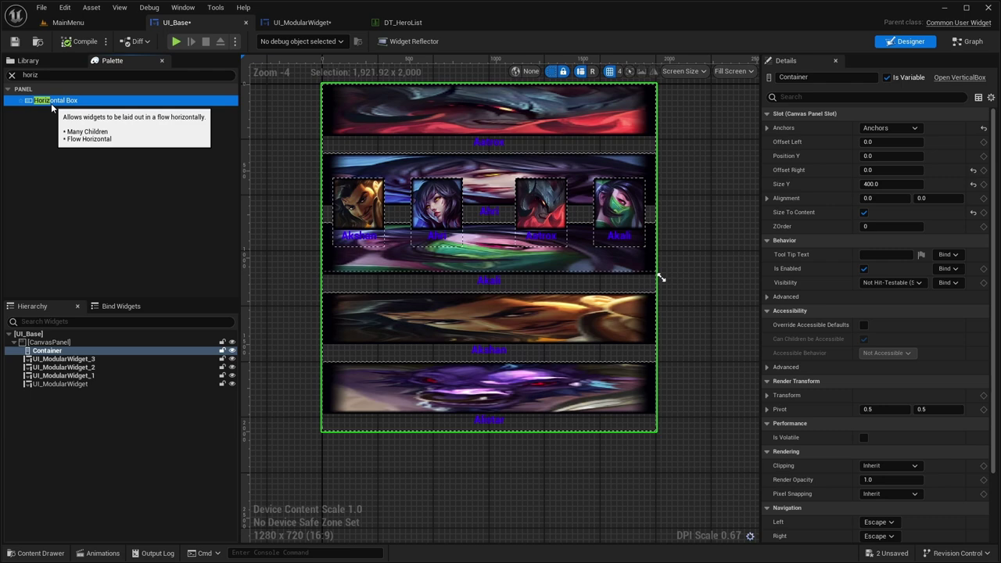
drag(51, 101, 45, 354)
right_click(45, 354)
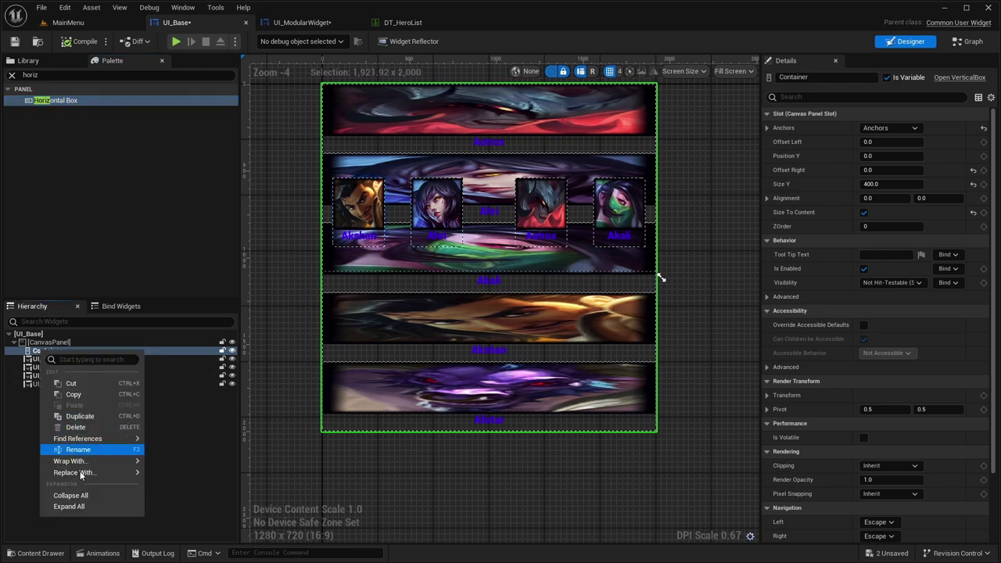
mouse_move(81, 473)
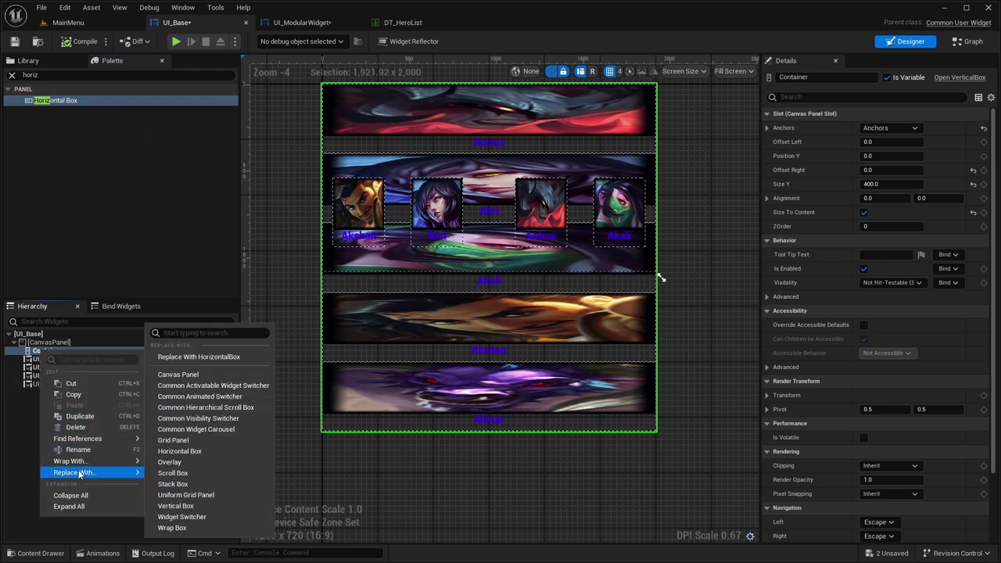
click(205, 358)
Step: Compile, tick Is Variable on Container, and recompile from the event graph
right_drag(478, 319, 467, 397)
scroll(400, 235, up, 2)
click(82, 41)
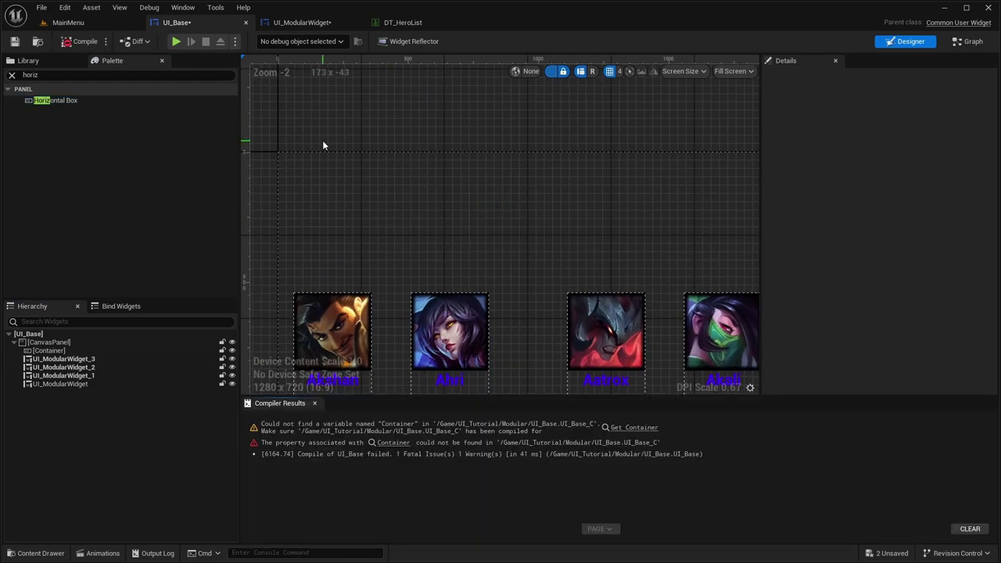
click(633, 427)
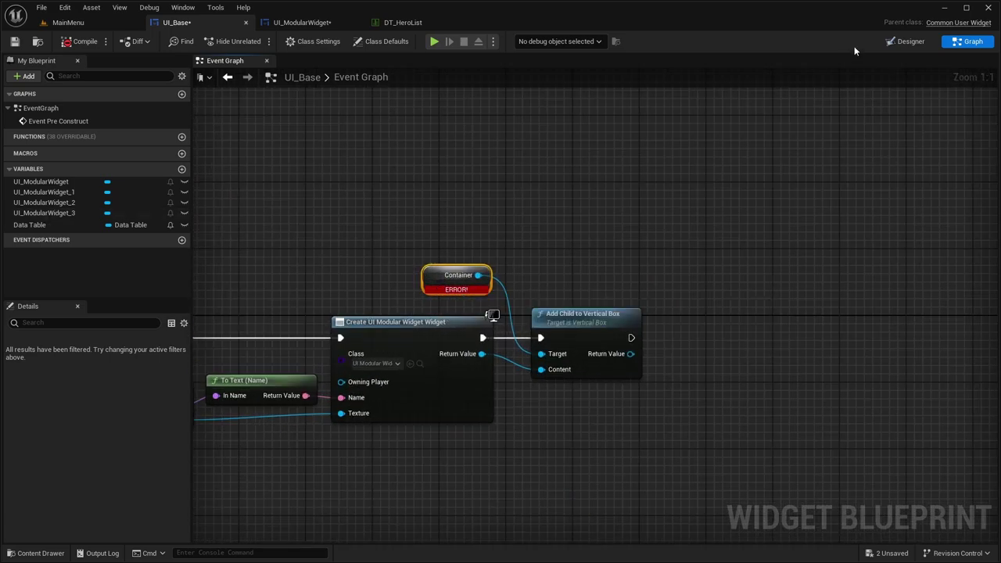
click(907, 40)
click(48, 350)
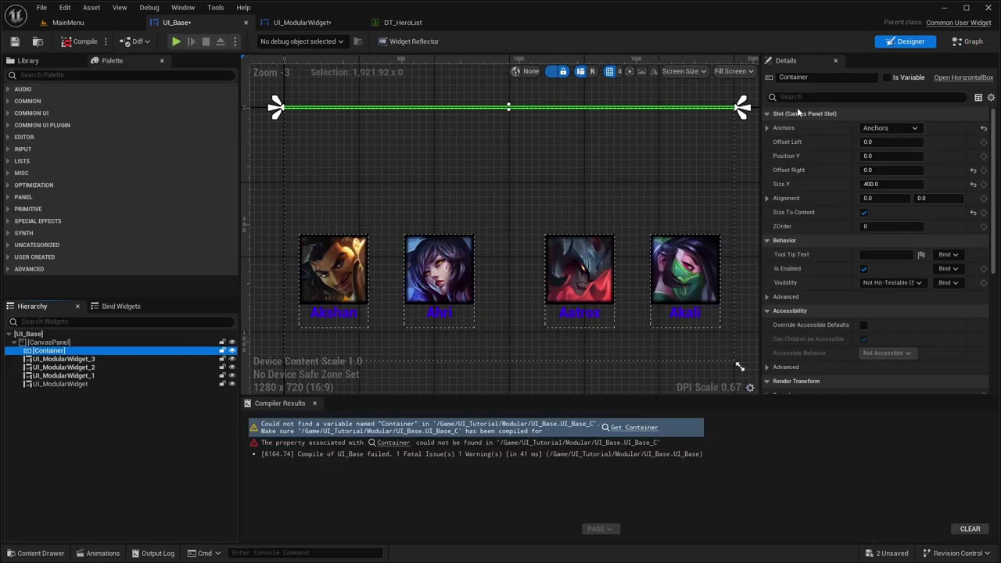
click(888, 78)
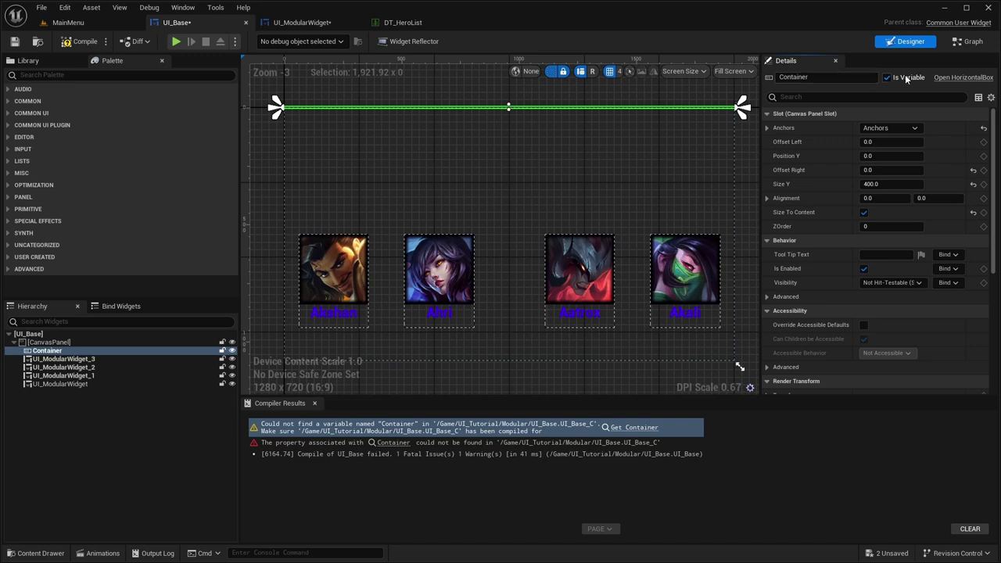
click(951, 47)
click(81, 41)
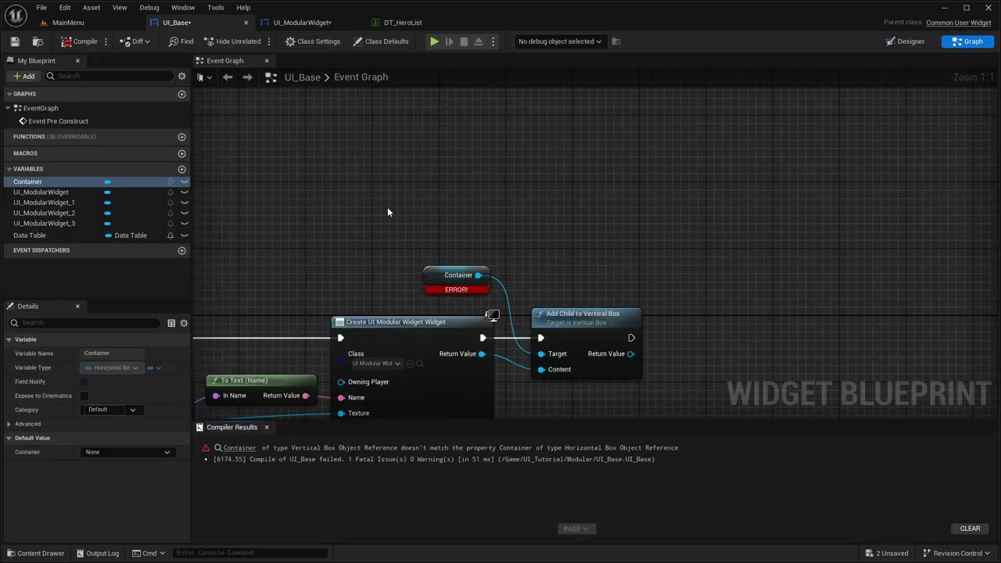
Step: Add another Add Child to Vertical Box node off the erroring Container getter
click(453, 275)
right_click(437, 278)
click(492, 241)
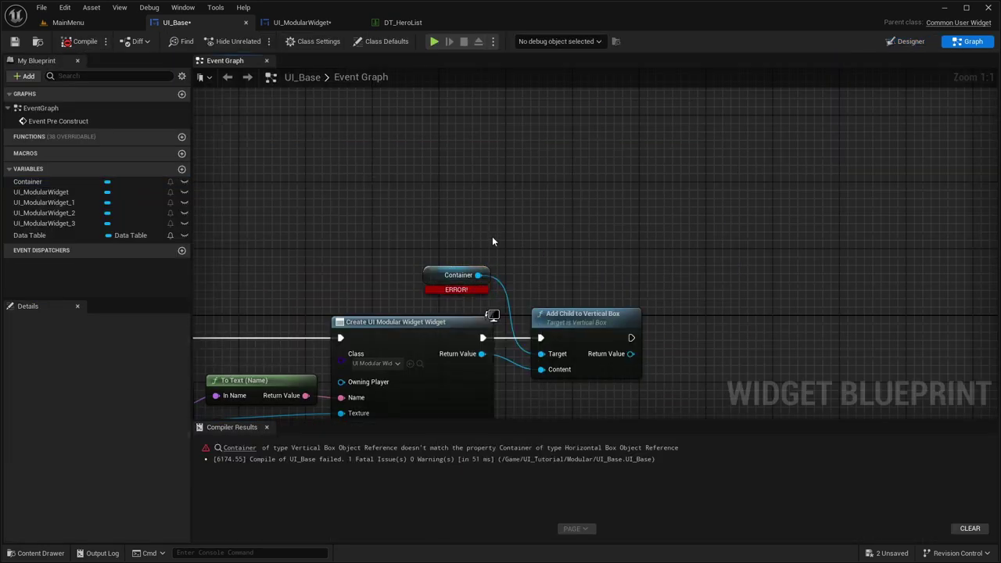
drag(478, 275, 534, 237)
text(add)
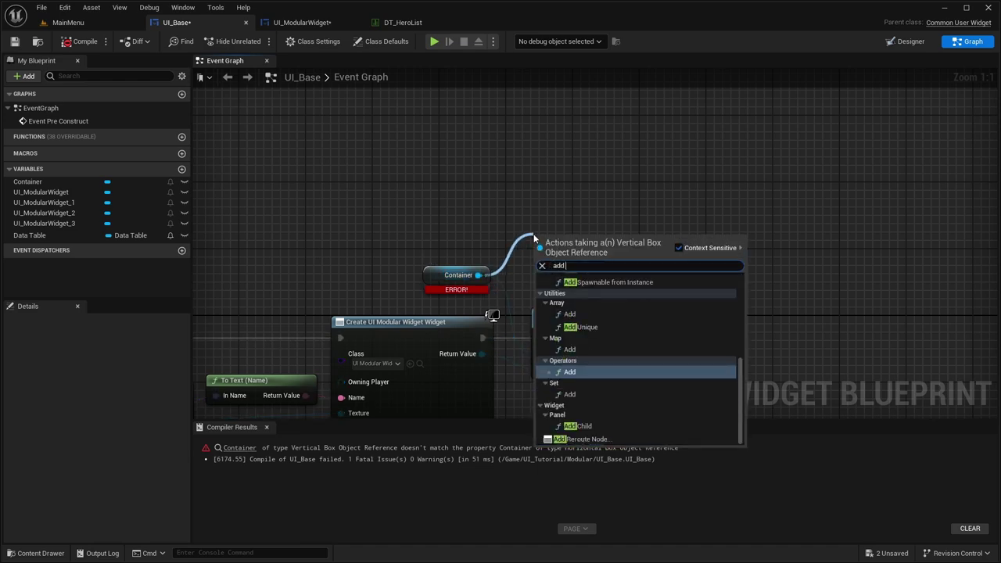
text( child)
key(Up)
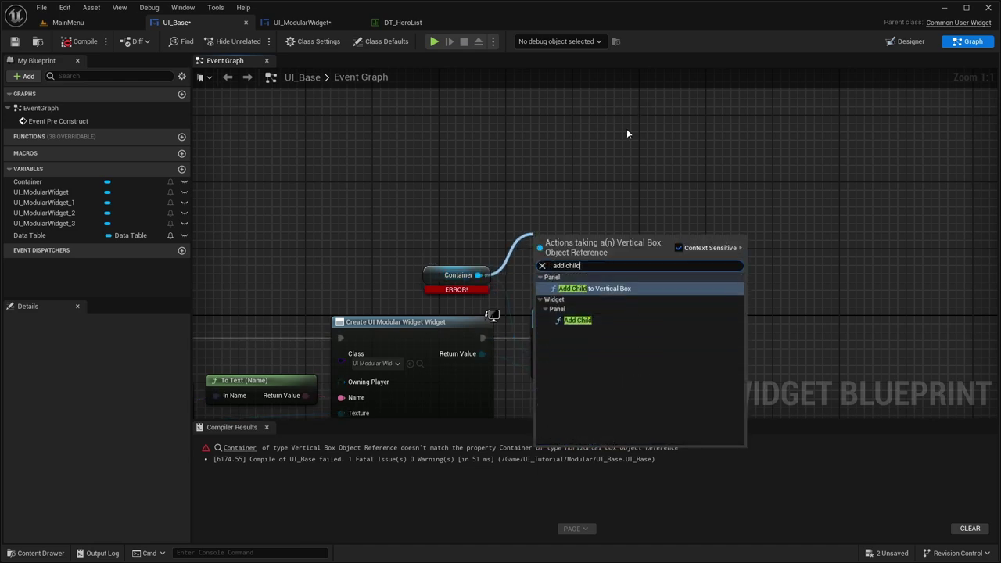
key(Return)
Step: Refresh the Container getter, add an Add Child to Horizontal Box with exec wired, and compile
right_drag(463, 254, 456, 213)
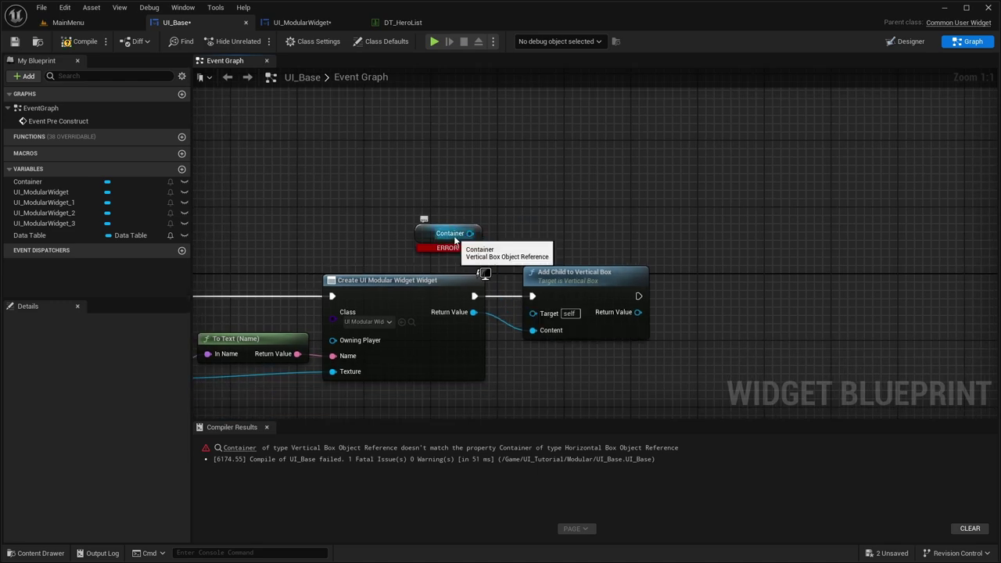
right_click(432, 235)
click(464, 312)
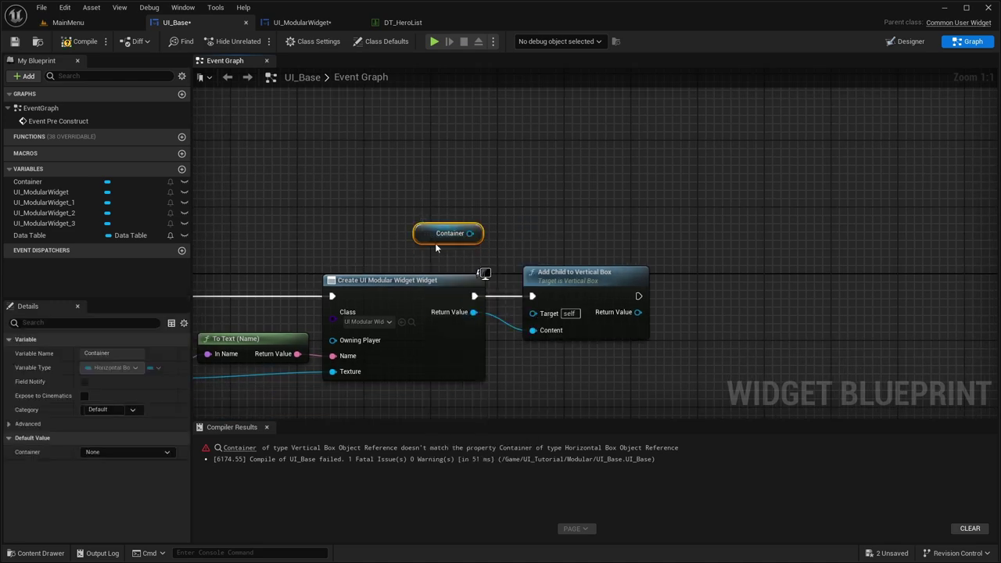
drag(470, 233, 522, 204)
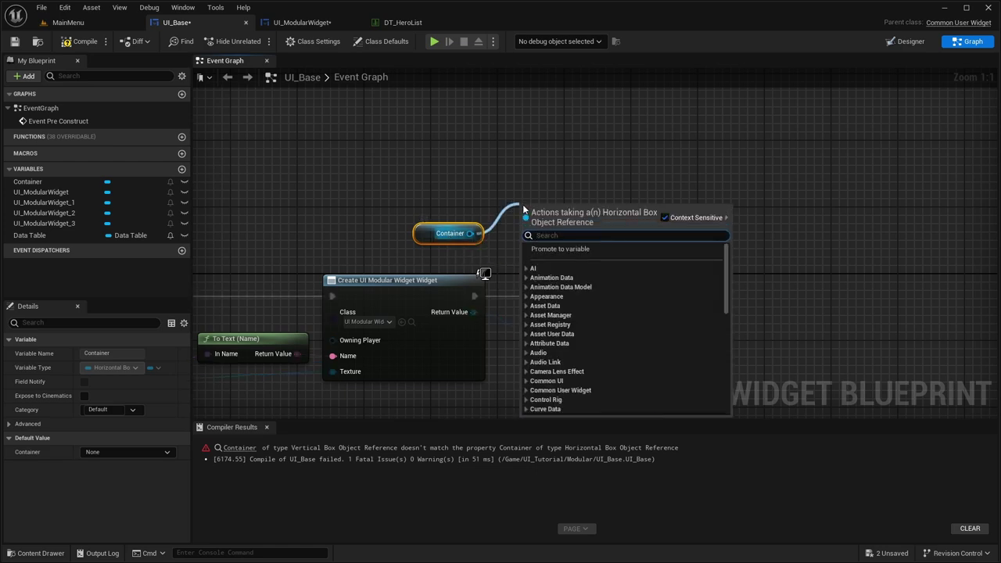
text(add child)
click(584, 280)
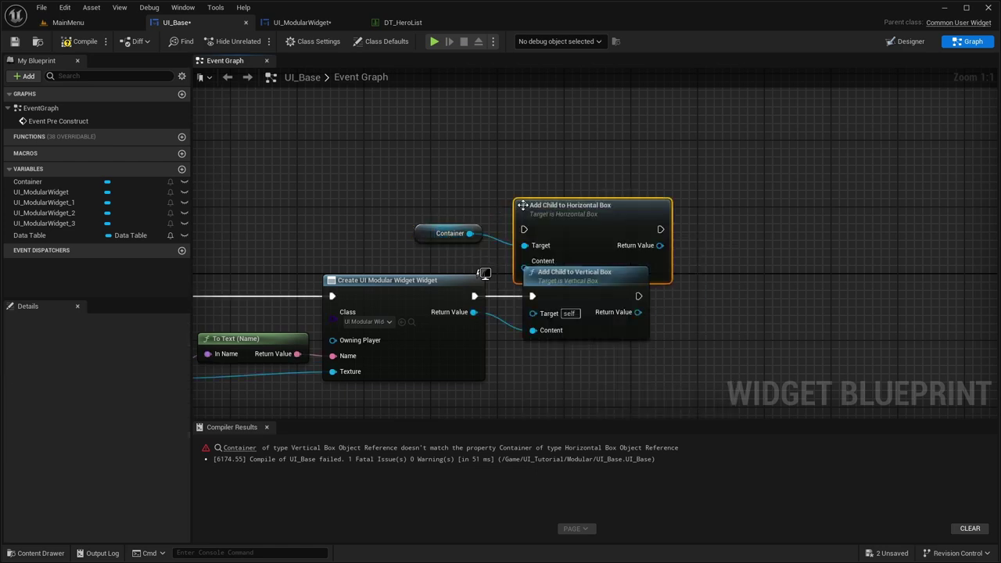
drag(579, 229, 579, 282)
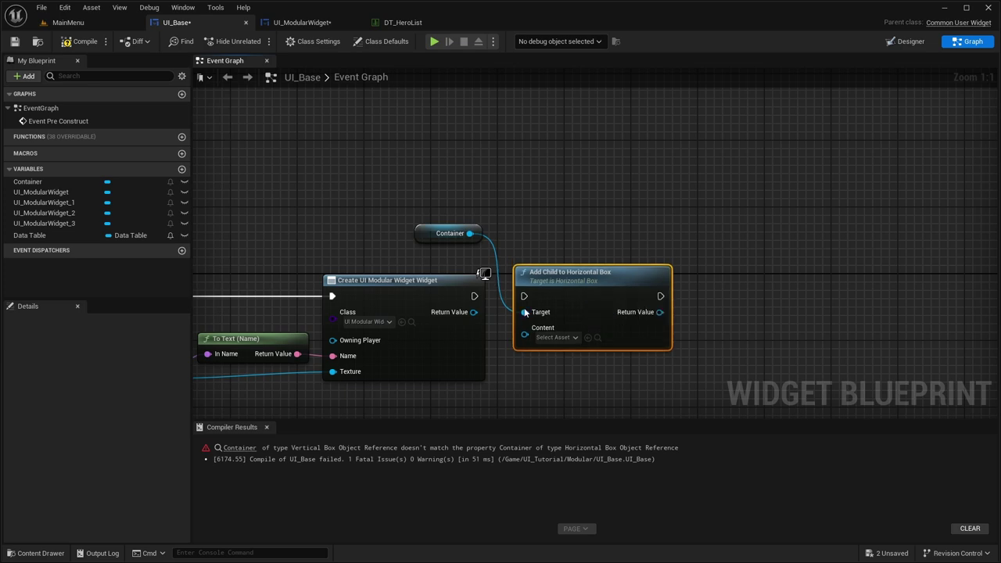
drag(525, 302, 525, 348)
key(Escape)
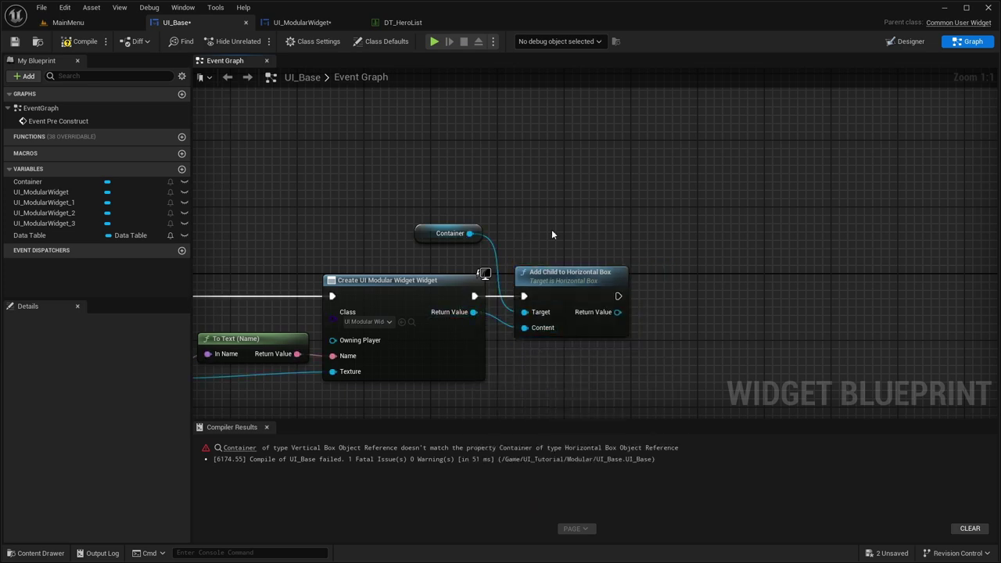
click(83, 42)
right_drag(283, 111, 462, 86)
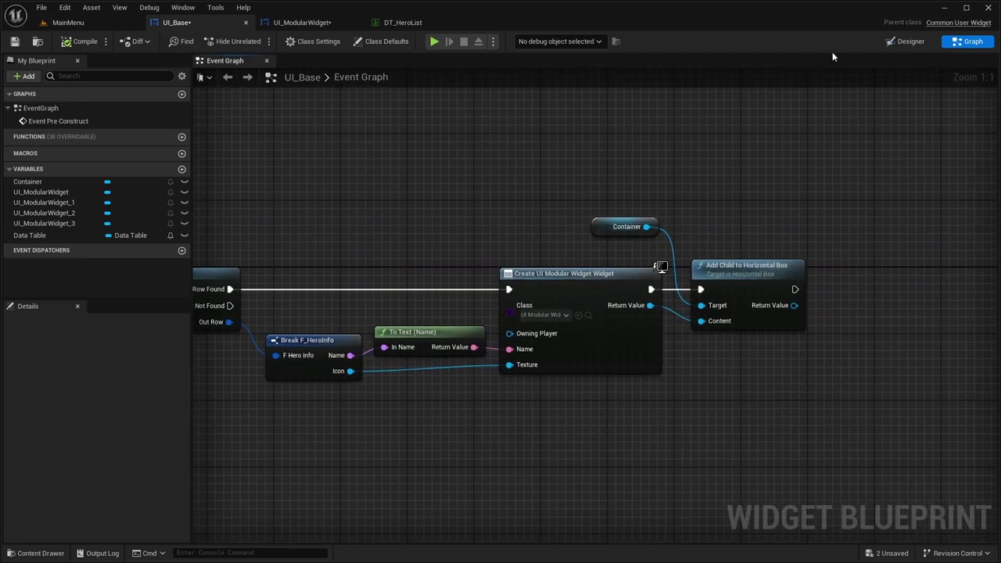
Step: Inspect the generated hero row in the Designer preview
click(907, 41)
click(479, 118)
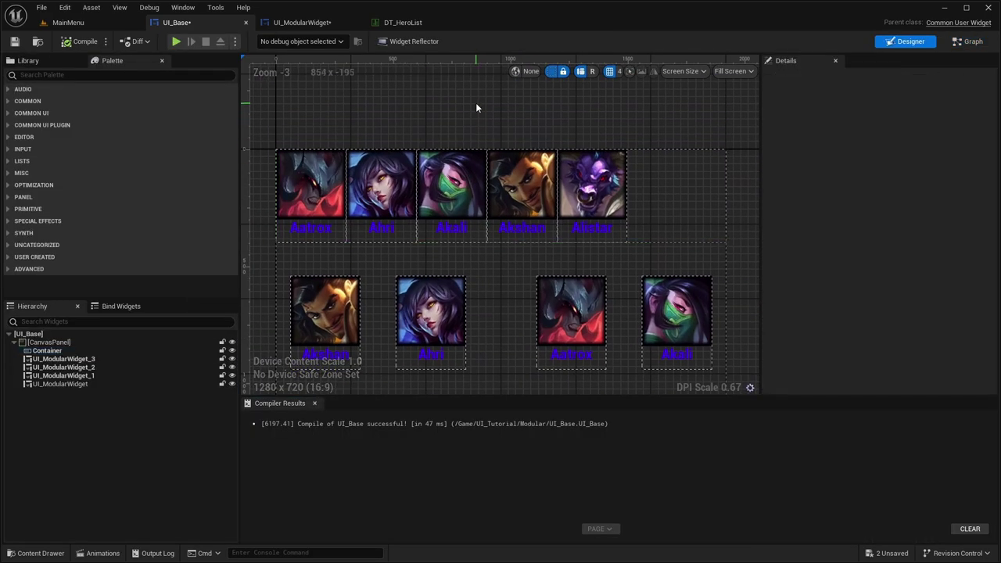
right_drag(471, 96, 446, 106)
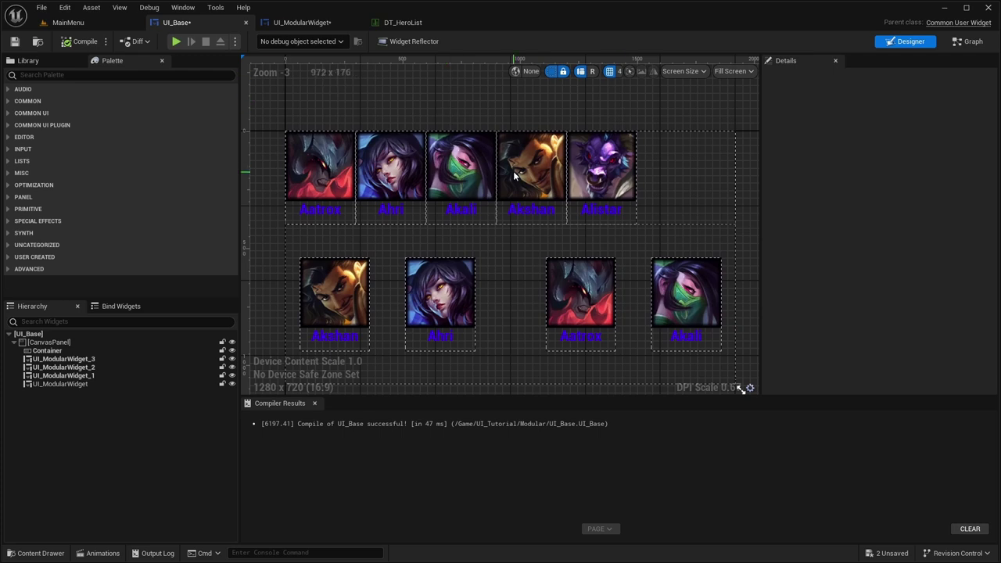
right_drag(613, 198, 588, 196)
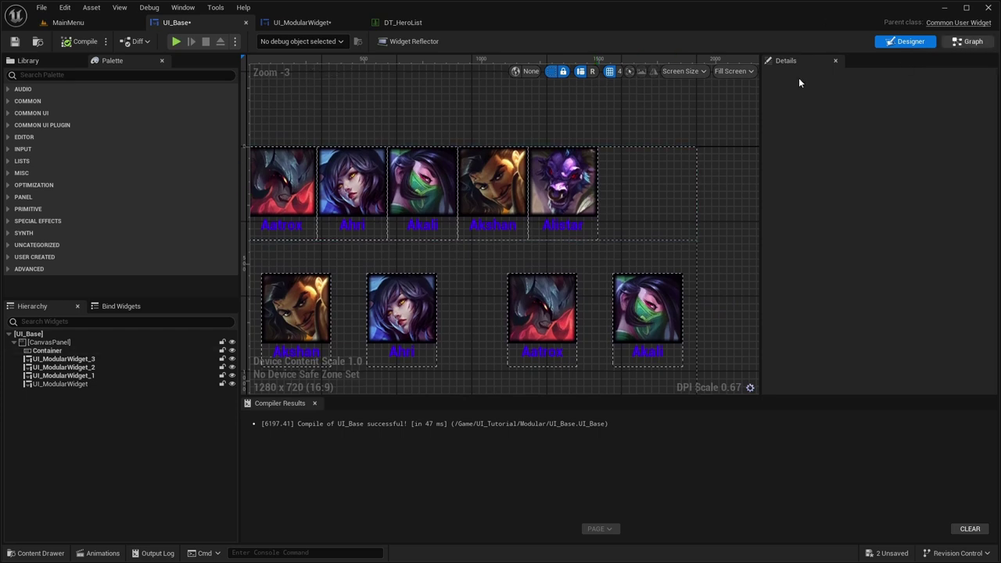
Step: Change the <= limit from 4 to 5, compile, and check the six-hero preview
click(967, 40)
right_drag(203, 235, 658, 204)
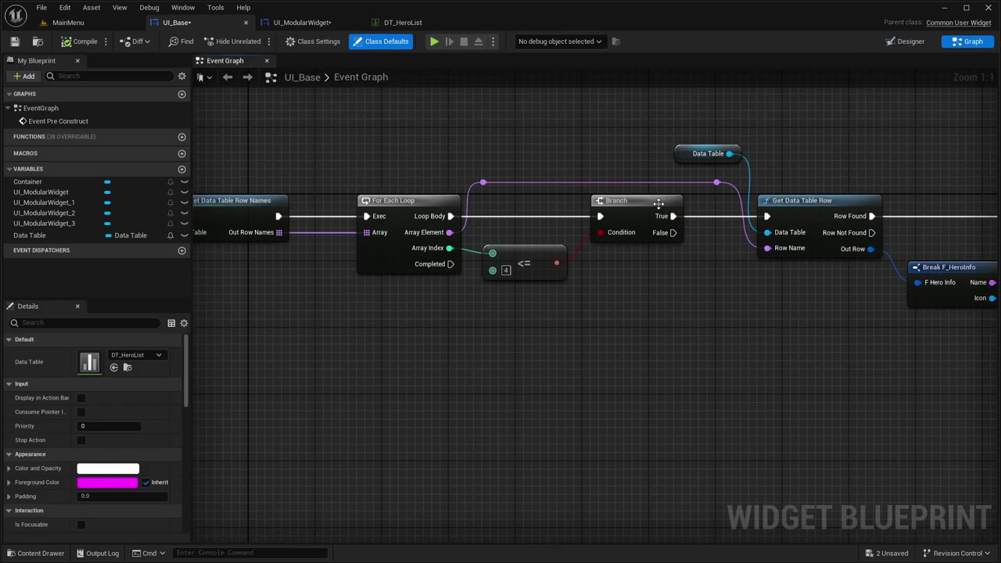
click(505, 270)
text(5)
key(Return)
click(79, 40)
click(907, 41)
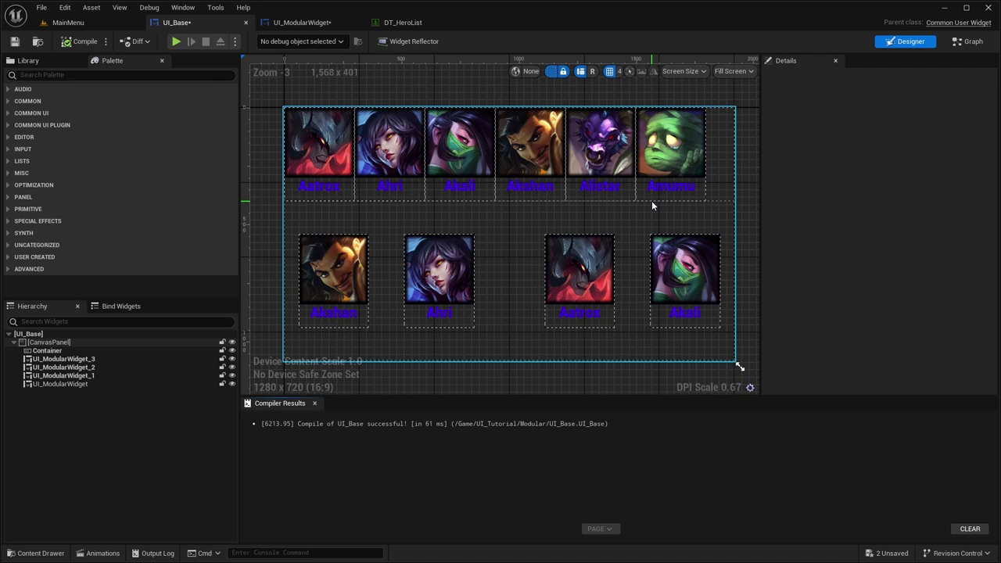
click(967, 40)
Step: Select the loop, branch and row lookup nodes at the start of the Pre Construct graph
right_drag(737, 134, 636, 134)
scroll(662, 137, down, 2)
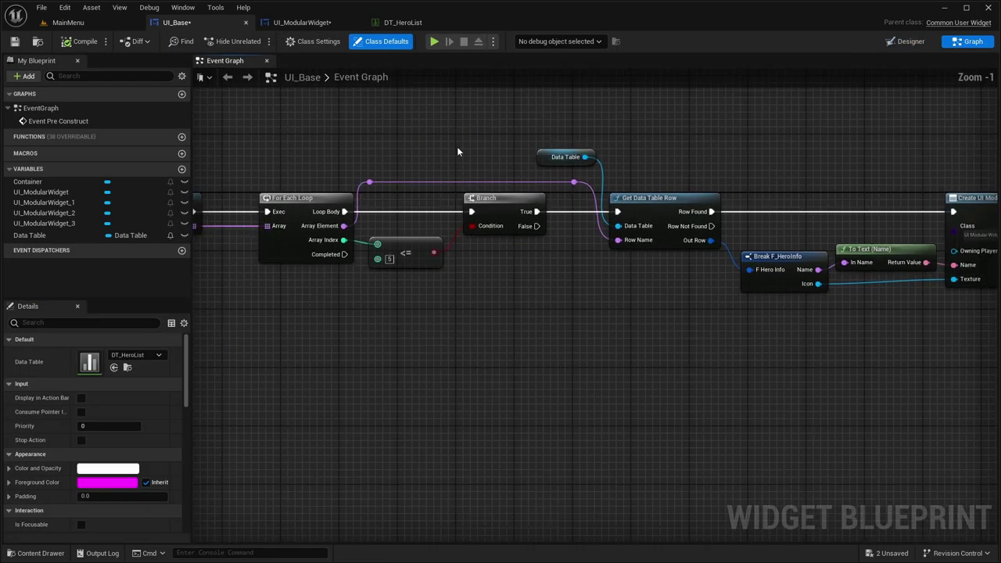
right_drag(457, 146, 325, 180)
drag(704, 302, 336, 172)
Step: Move the Create Widget and Add Child node group left and up, centring Add Child
right_drag(728, 195, 505, 204)
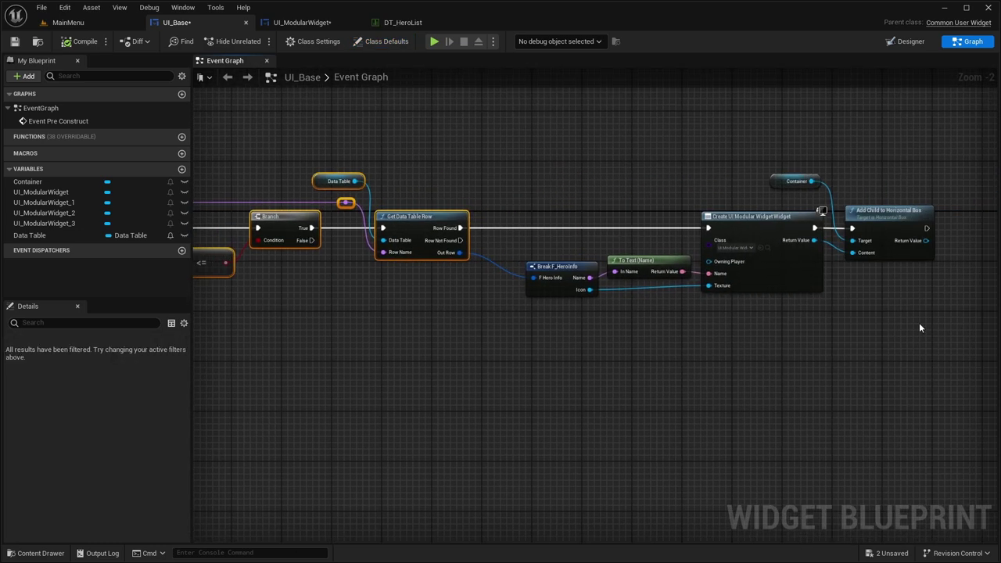
drag(992, 321, 517, 137)
drag(731, 221, 688, 215)
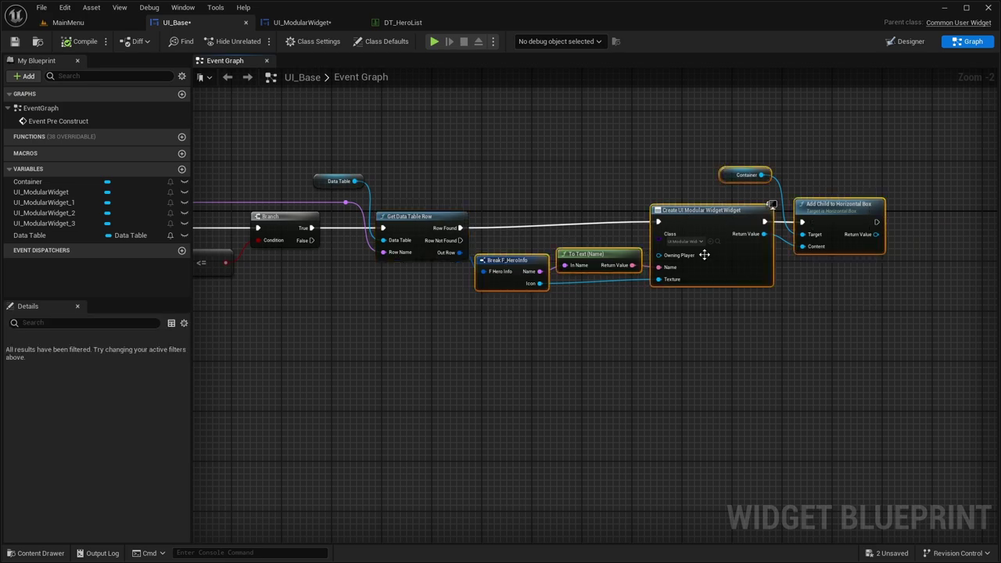
drag(704, 252, 703, 259)
click(627, 203)
right_drag(627, 203, 520, 188)
scroll(521, 188, up, 2)
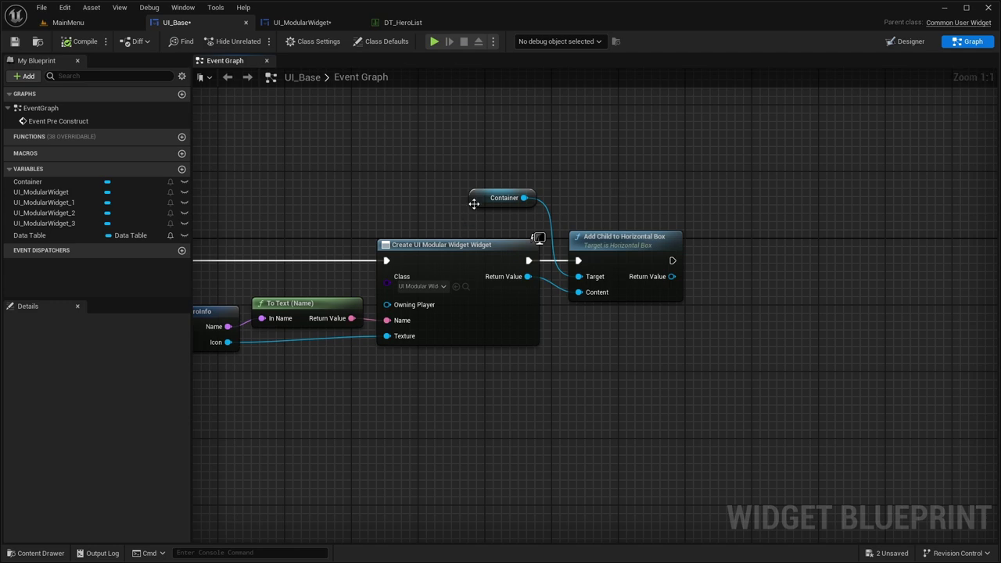
right_drag(587, 208, 303, 192)
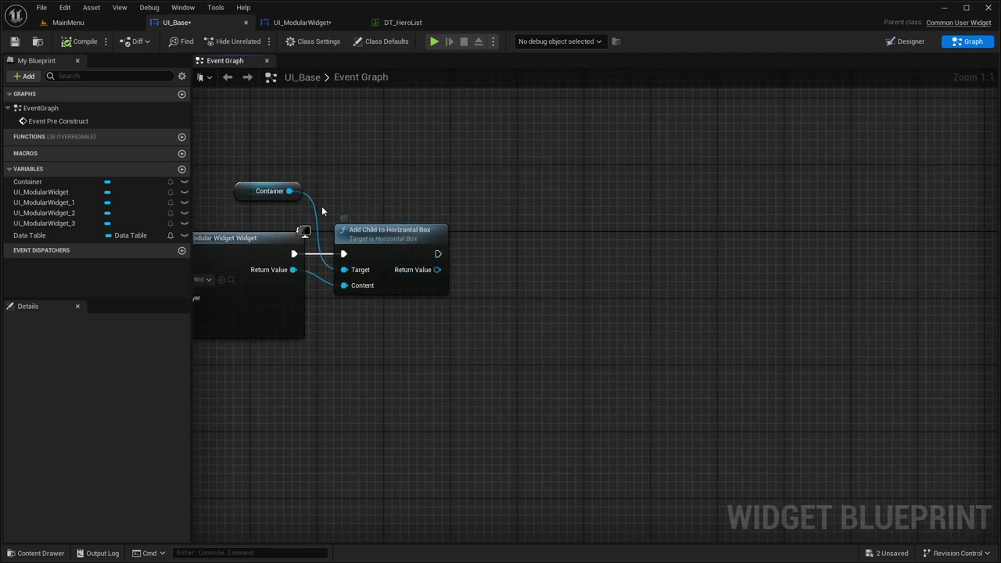
Step: Add Set Vertical Alignment and Set Horizontal Alignment nodes from Add Child's Return Value slot
drag(432, 273, 471, 270)
text(set all)
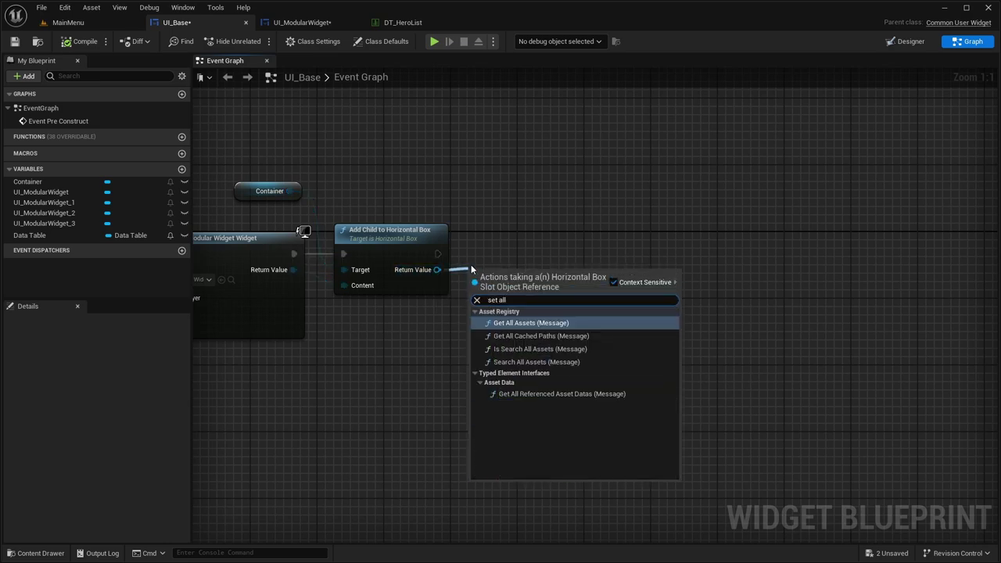
key(BackSpace)
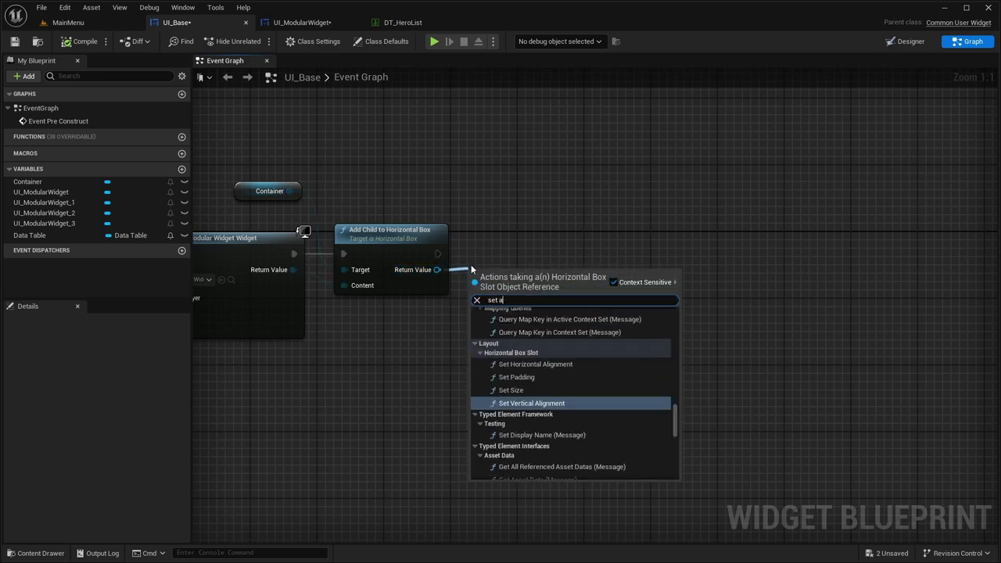
click(515, 405)
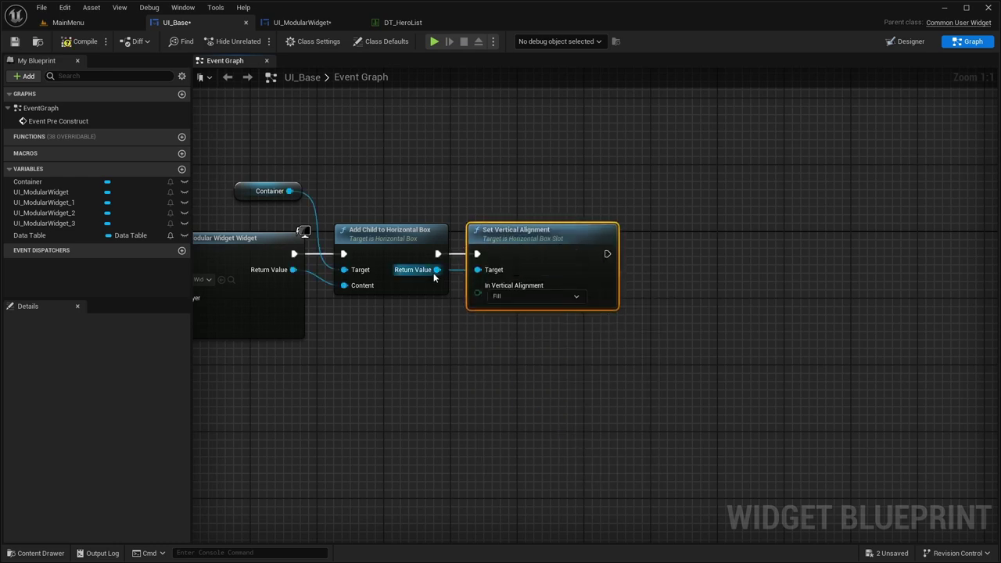
drag(616, 270, 625, 267)
text(set hor)
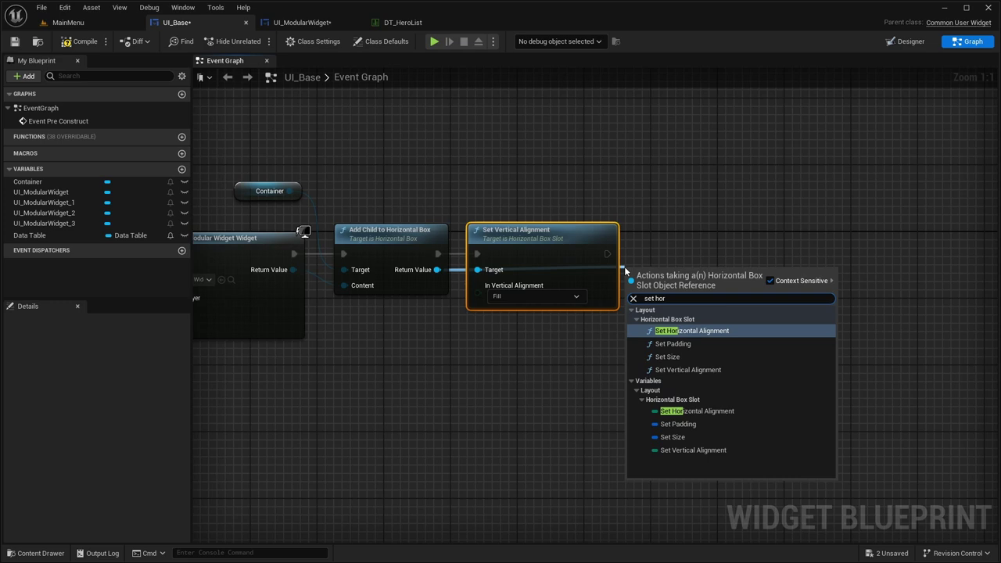
key(Return)
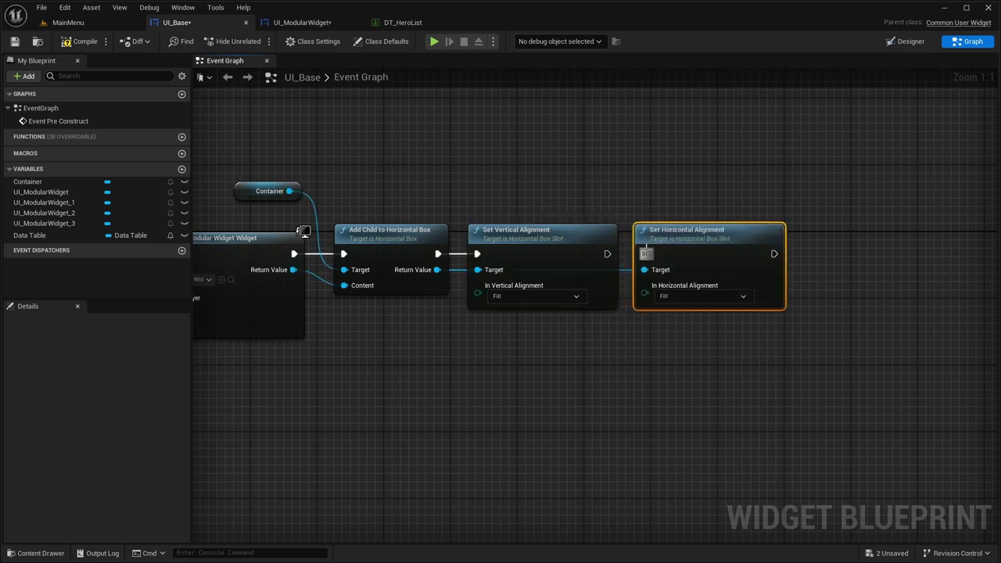
Step: Run Set Horizontal Alignment after Set Vertical Alignment, keeping both alignments Fill
drag(644, 254, 607, 257)
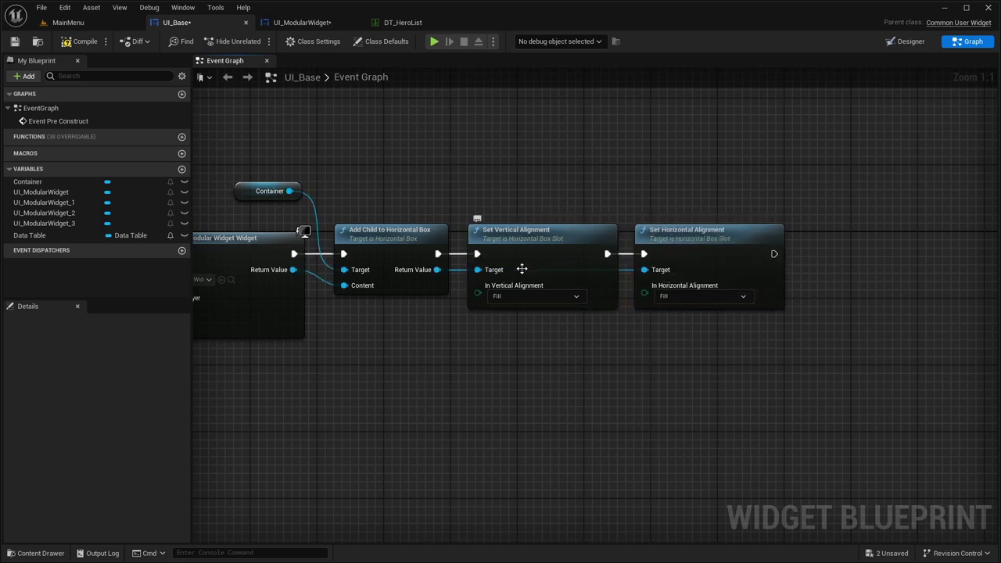
click(513, 296)
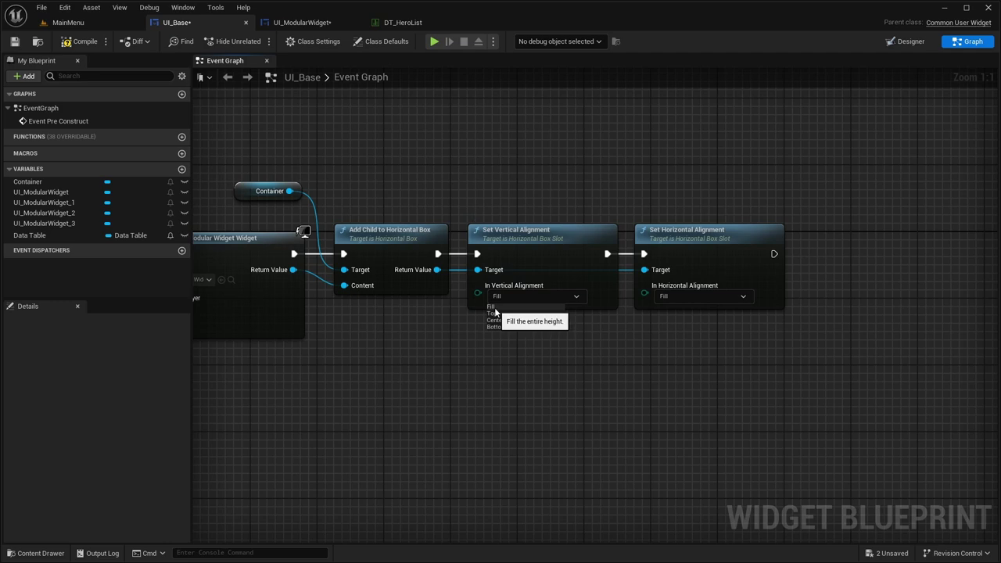
click(550, 198)
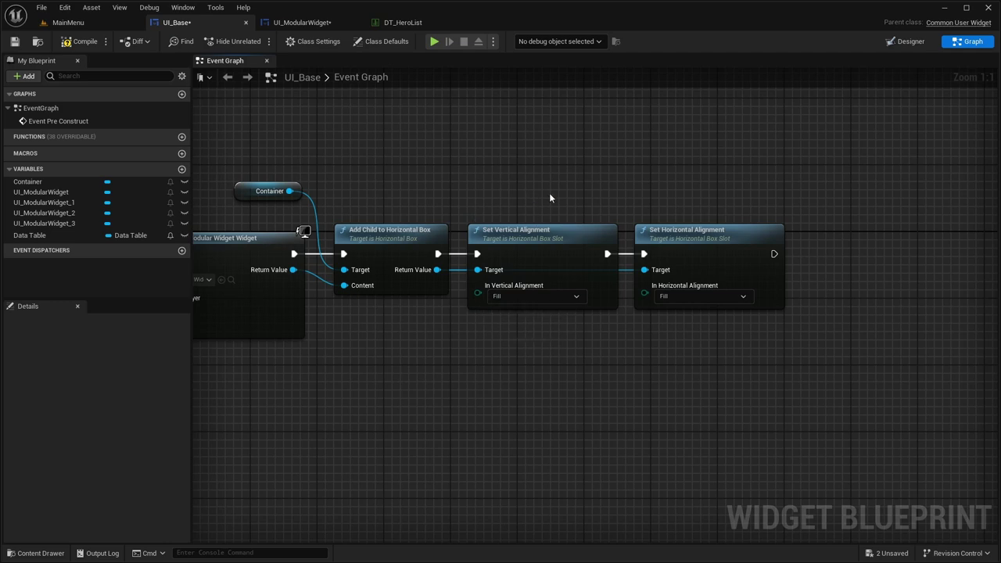
click(900, 43)
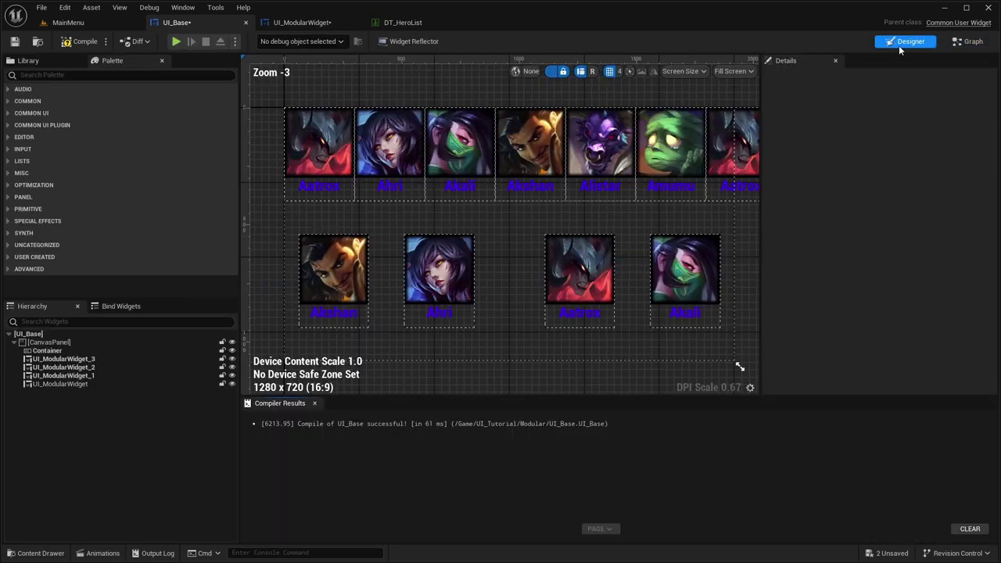
Step: Try moving the Ahri widget UI_ModularWidget_3 into Container, then undo it
click(46, 350)
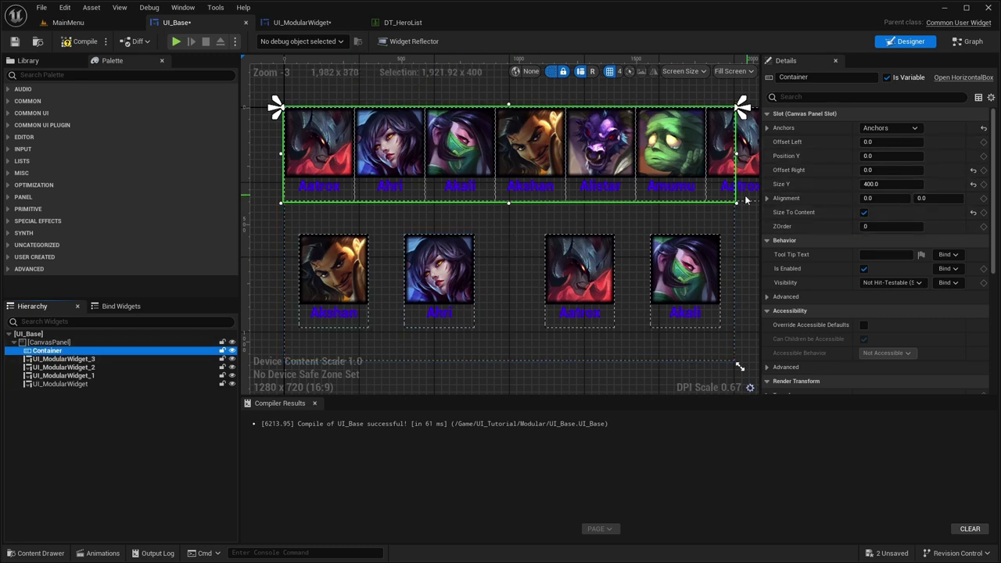
click(46, 358)
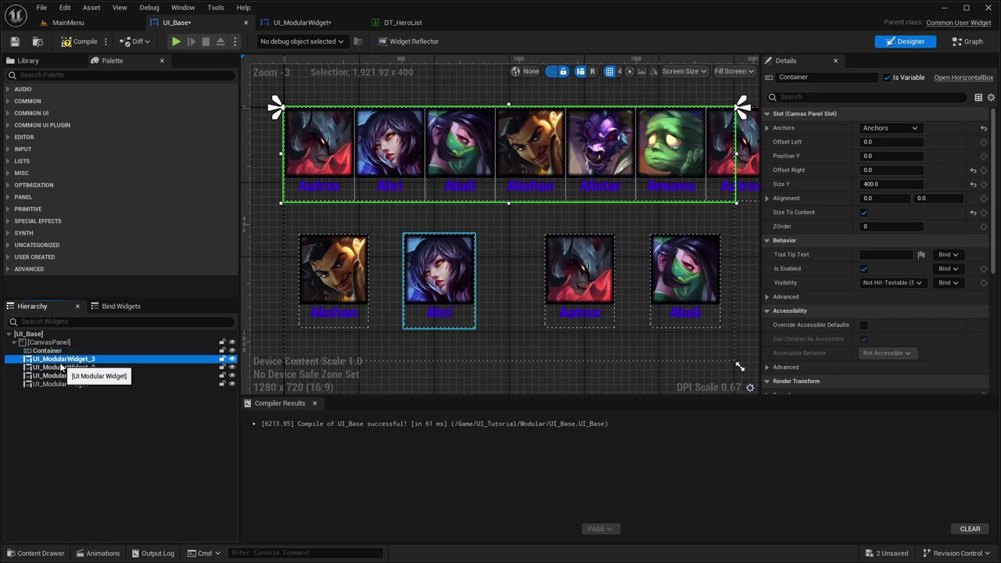
drag(41, 358, 43, 351)
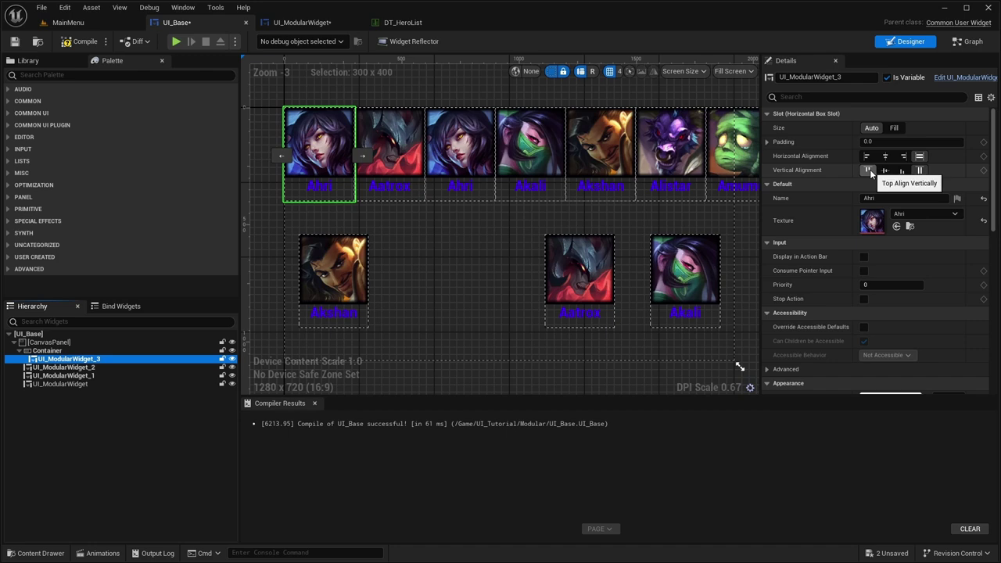
right_drag(453, 240, 417, 238)
key(ctrl+z)
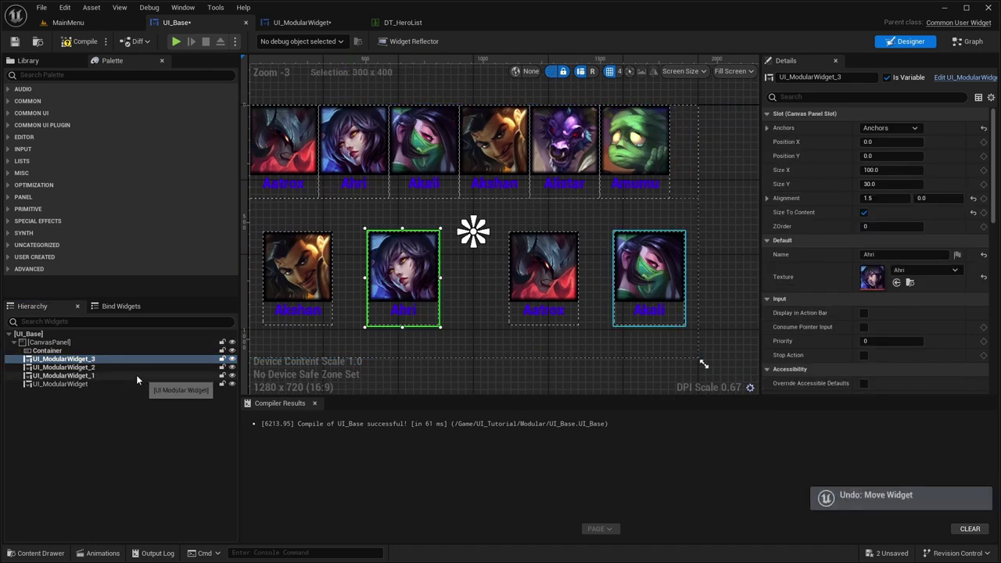
Step: Close the Compiler Results log and reposition the whole canvas in the Designer view
right_drag(437, 201, 459, 197)
click(437, 202)
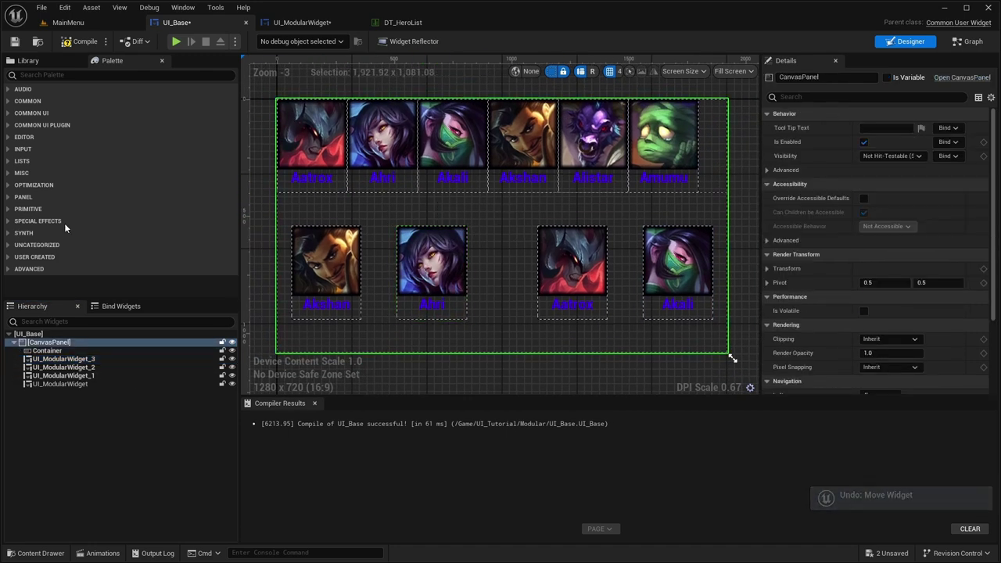
click(82, 40)
scroll(581, 166, down, 1)
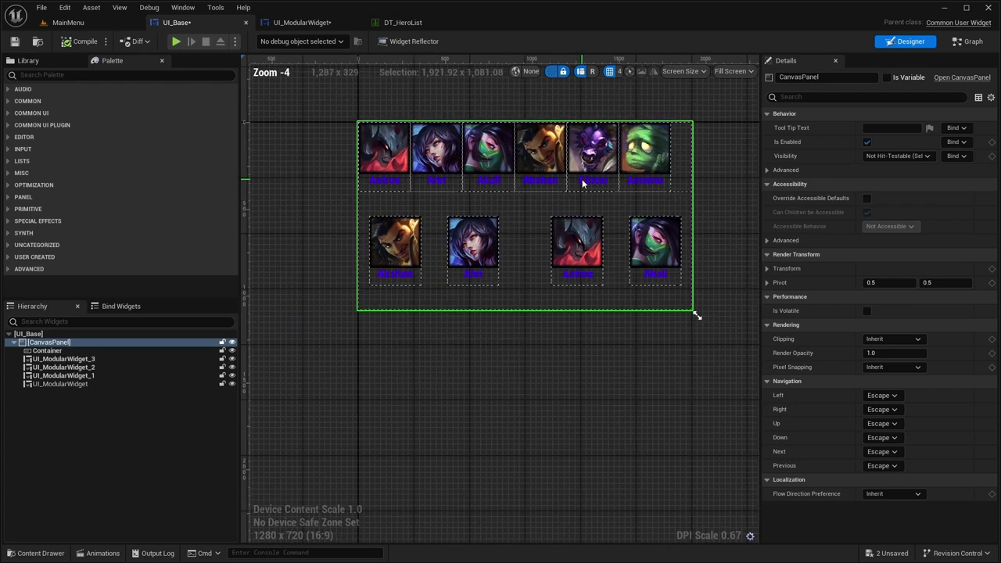
right_drag(583, 174, 568, 184)
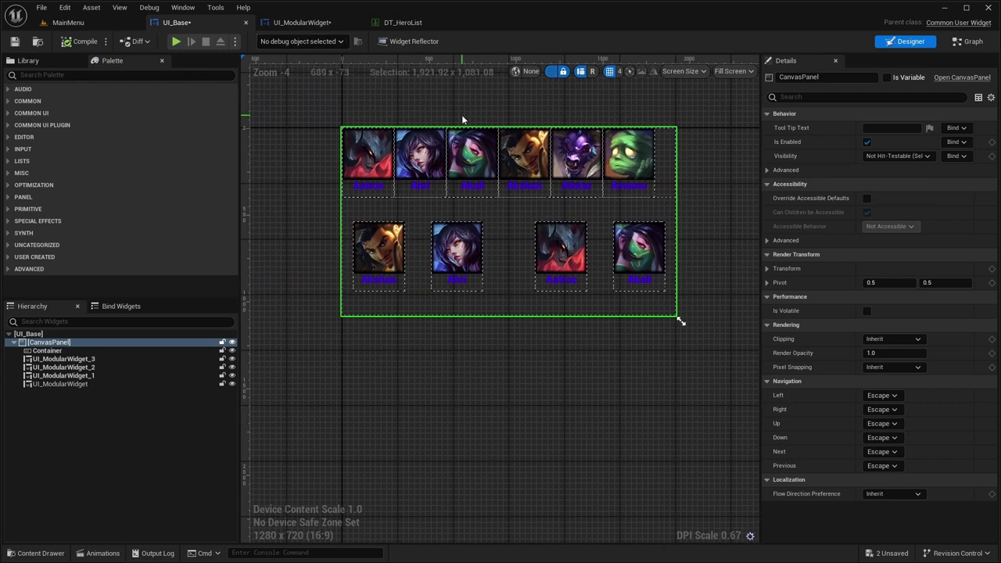